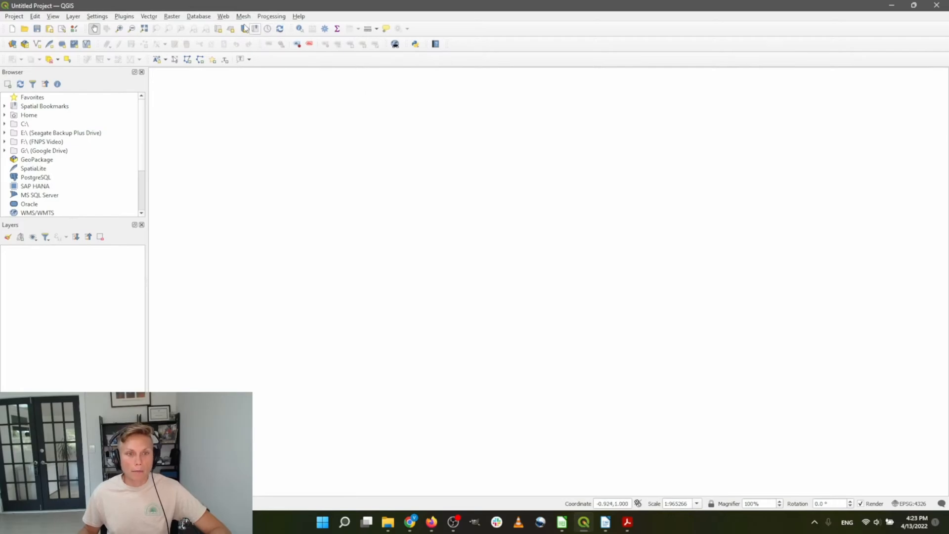
# Find the QuickMapServices plugin by searching 'quick', install it, and close the plugin manager
pyautogui.click(123, 16)
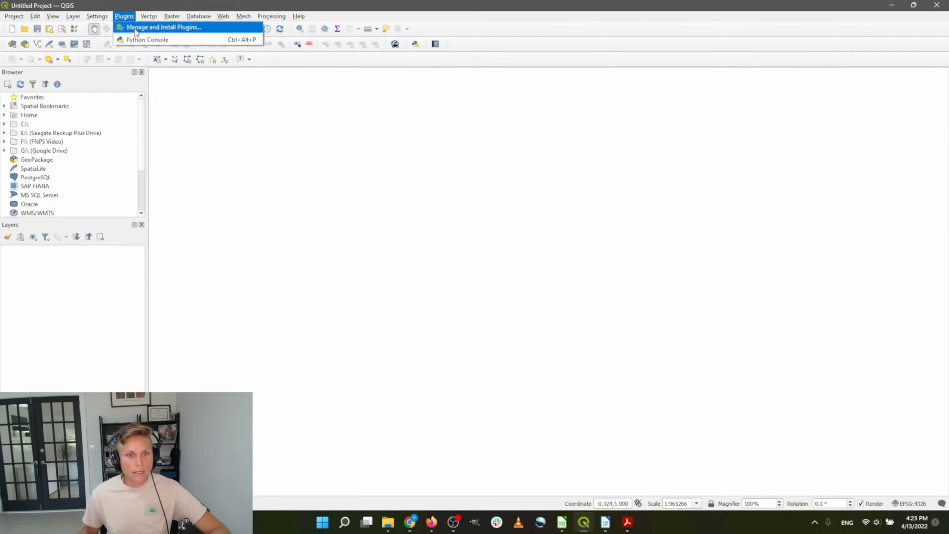
pyautogui.click(135, 30)
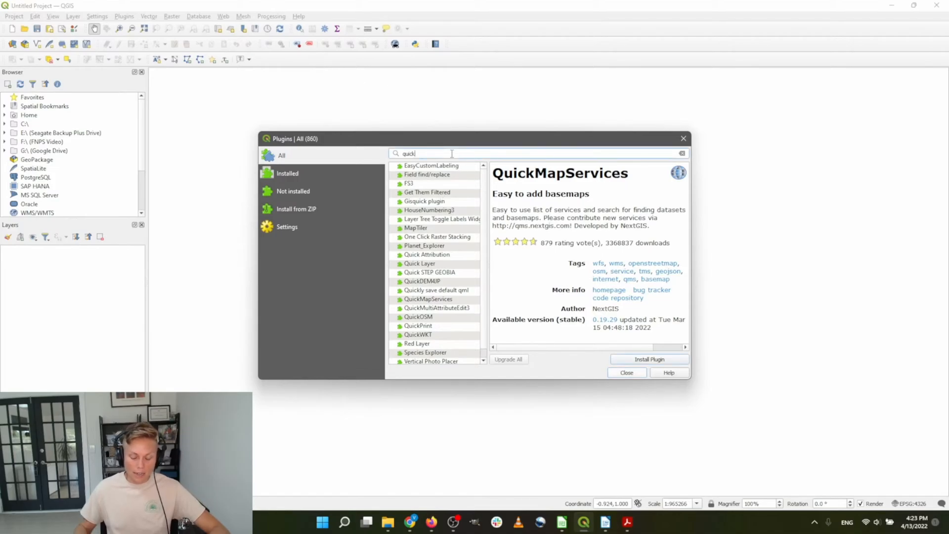
pyautogui.press('BackSpace')
pyautogui.press('BackSpace')
pyautogui.press('BackSpace')
pyautogui.press('BackSpace')
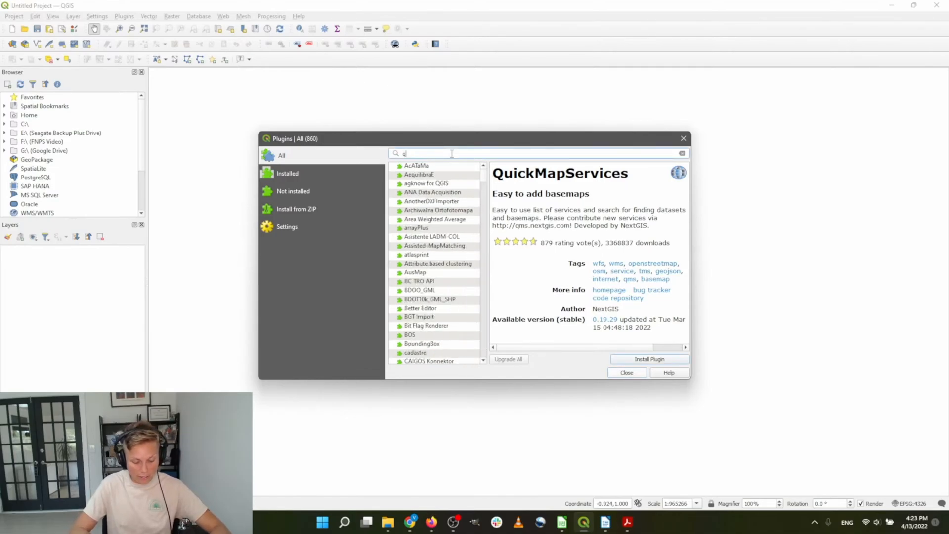
pyautogui.write('uick')
pyautogui.press('Return')
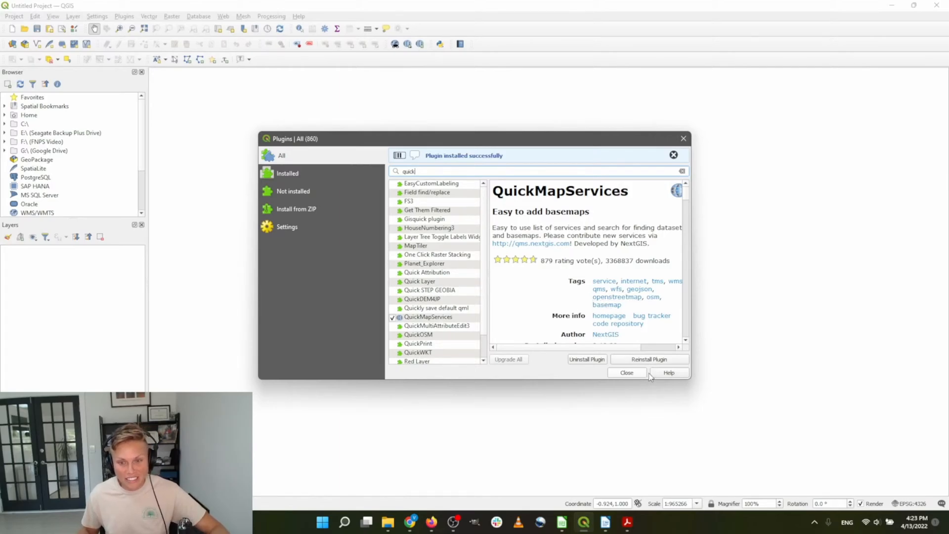
pyautogui.scroll(-4, 569, 216)
pyautogui.scroll(4, 568, 216)
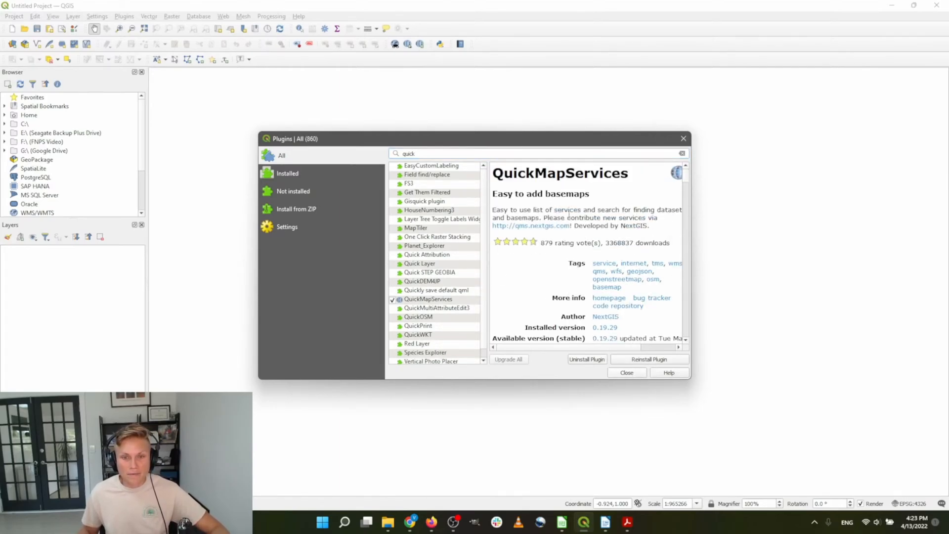
pyautogui.moveTo(597, 207); pyautogui.dragTo(494, 195)
pyautogui.click(543, 204)
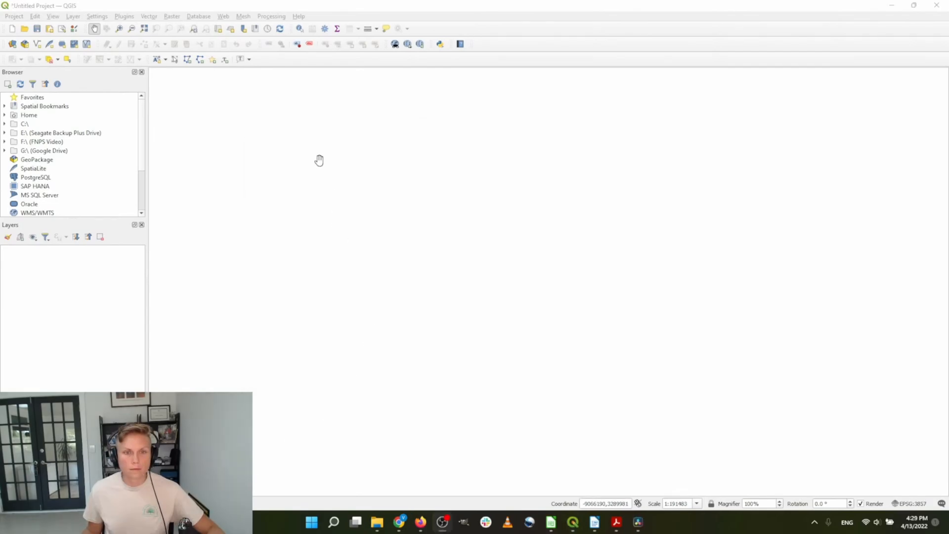
# Download the contributed pack of extra basemaps in QuickMapServices settings and save
pyautogui.click(224, 16)
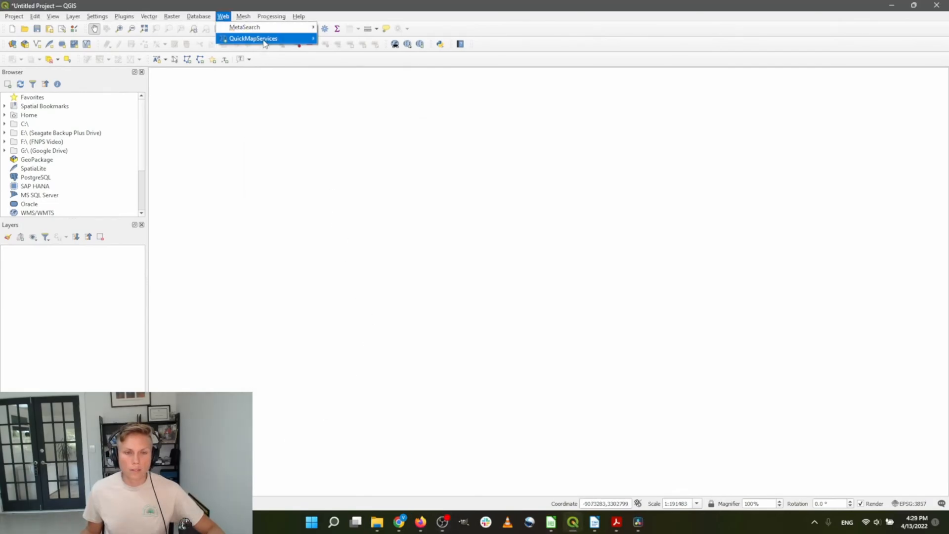
pyautogui.moveTo(264, 40)
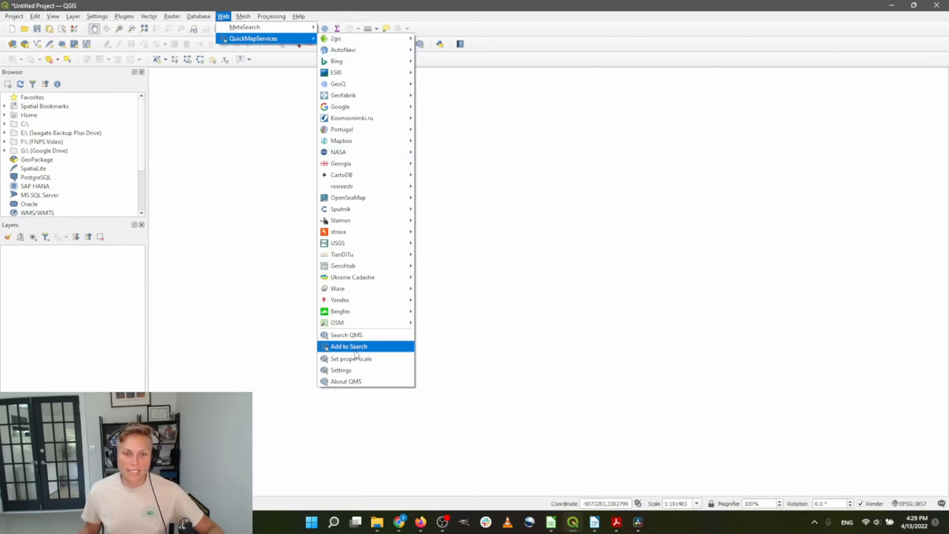
pyautogui.click(356, 369)
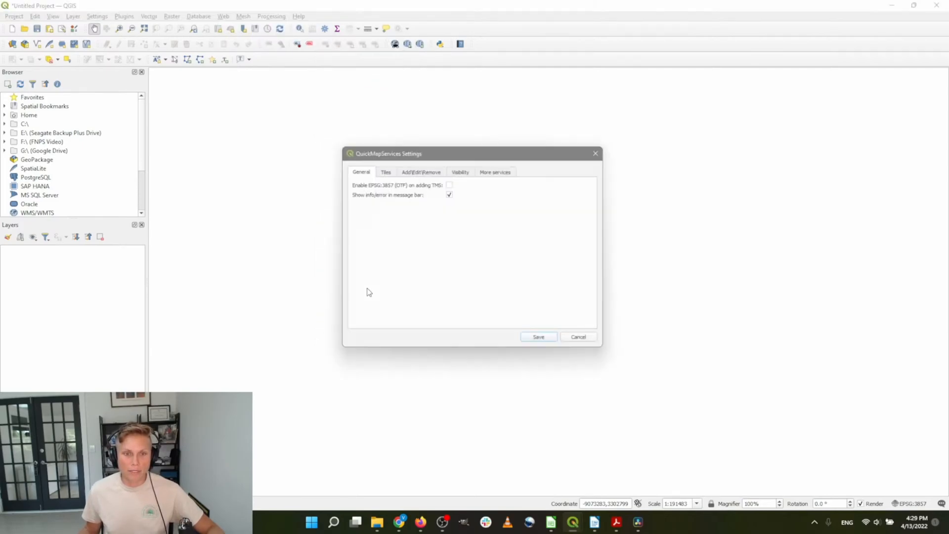
pyautogui.click(502, 169)
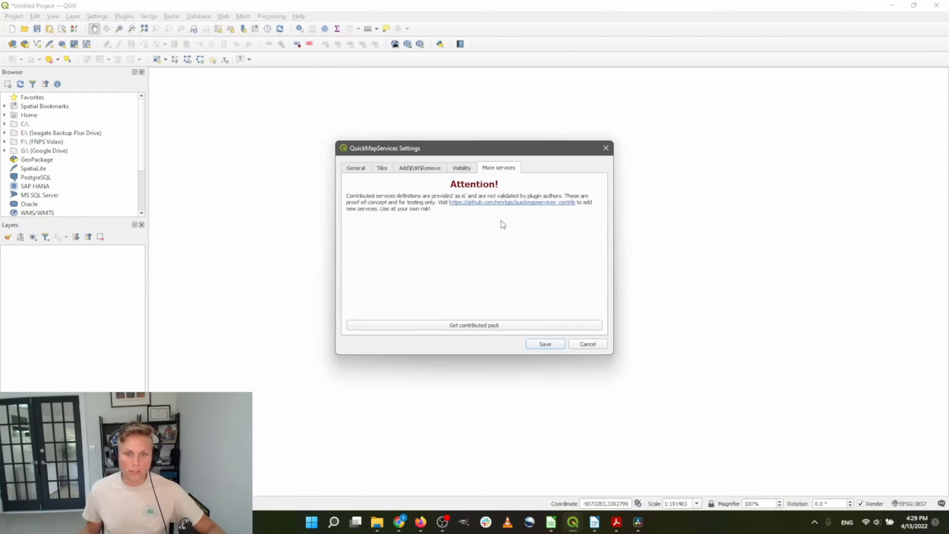
pyautogui.click(475, 325)
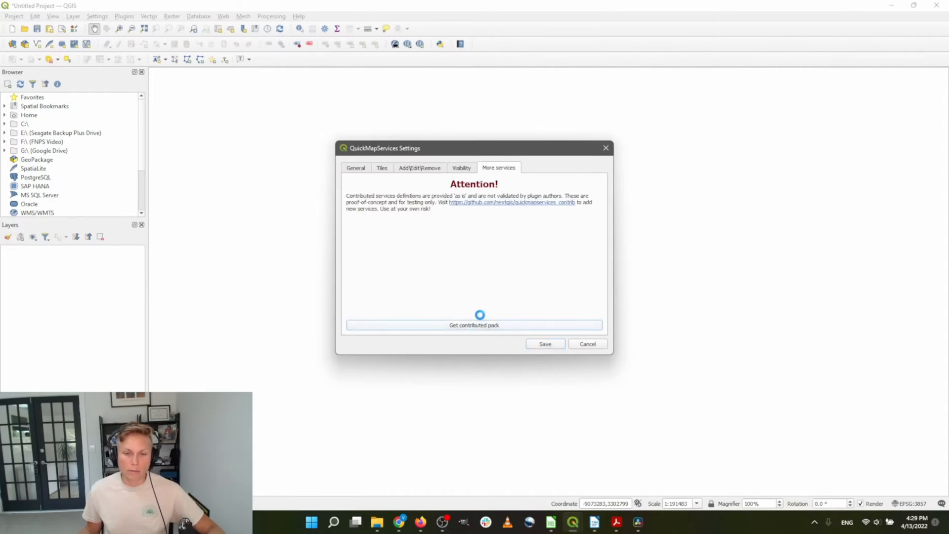
pyautogui.click(534, 269)
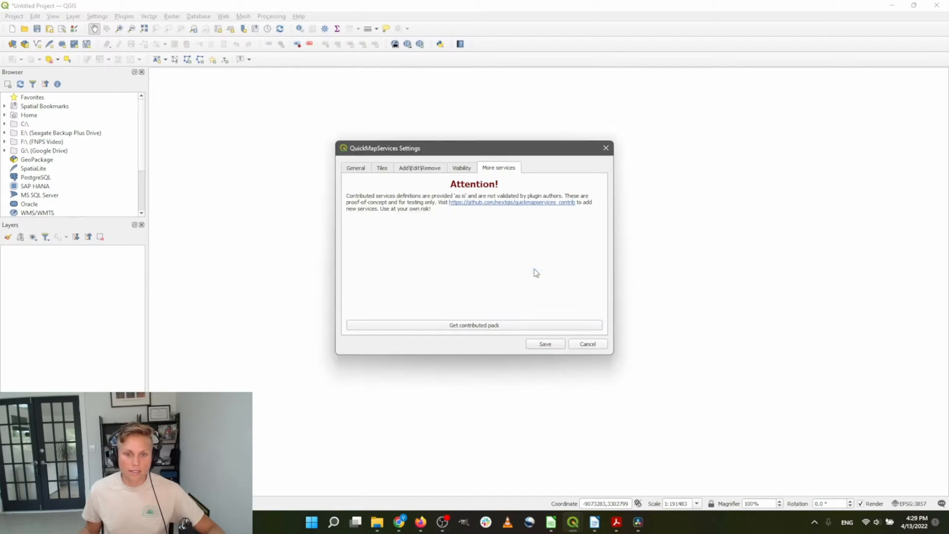
pyautogui.click(360, 168)
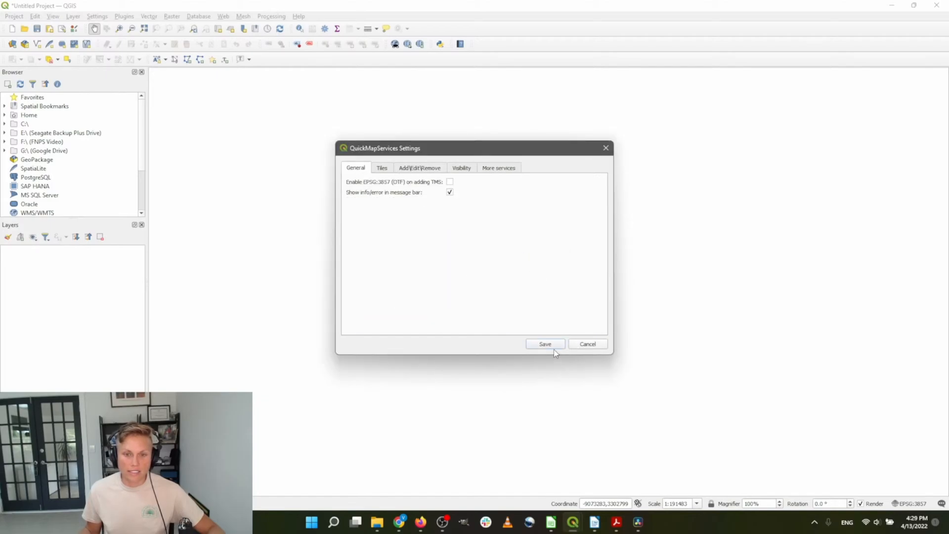
pyautogui.click(539, 341)
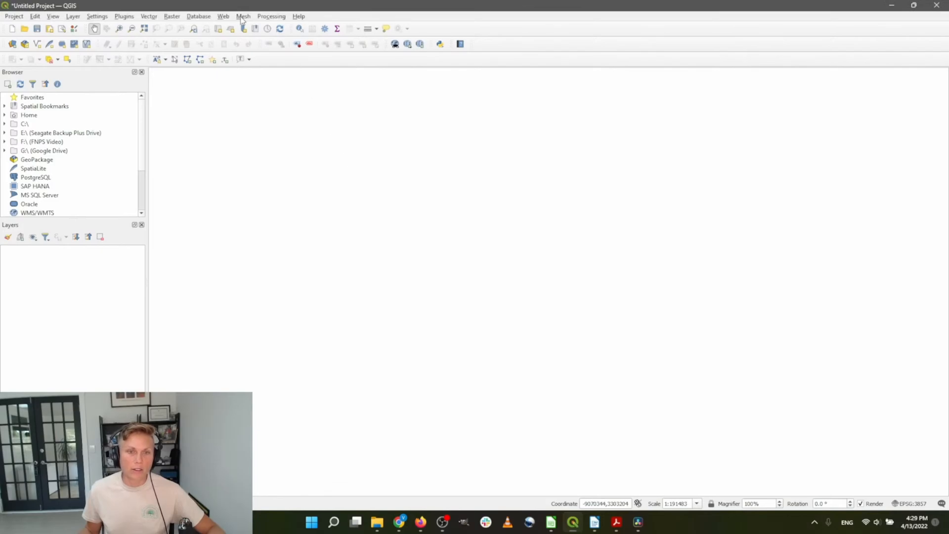
# Bring up the QuickMapServices basemap provider list from the Web menu
pyautogui.click(223, 16)
pyautogui.moveTo(231, 43)
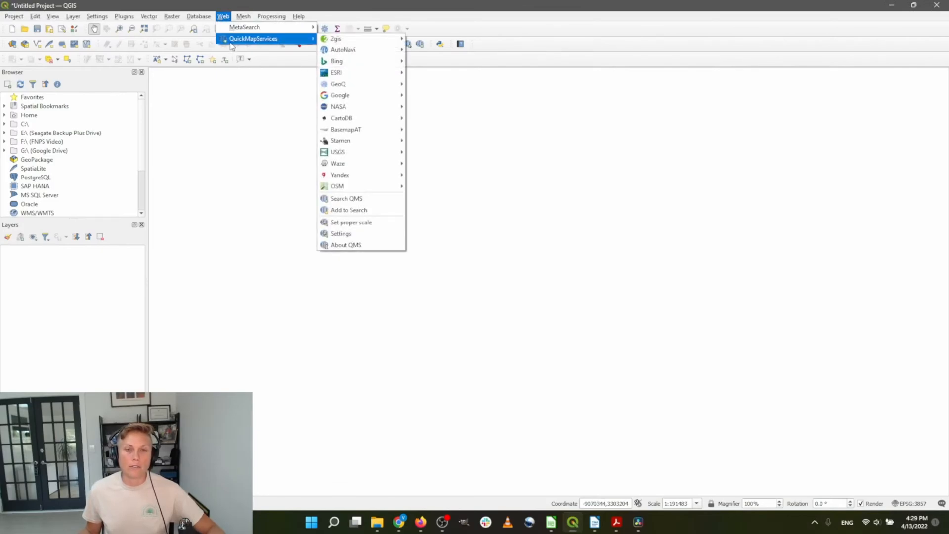
pyautogui.click(231, 17)
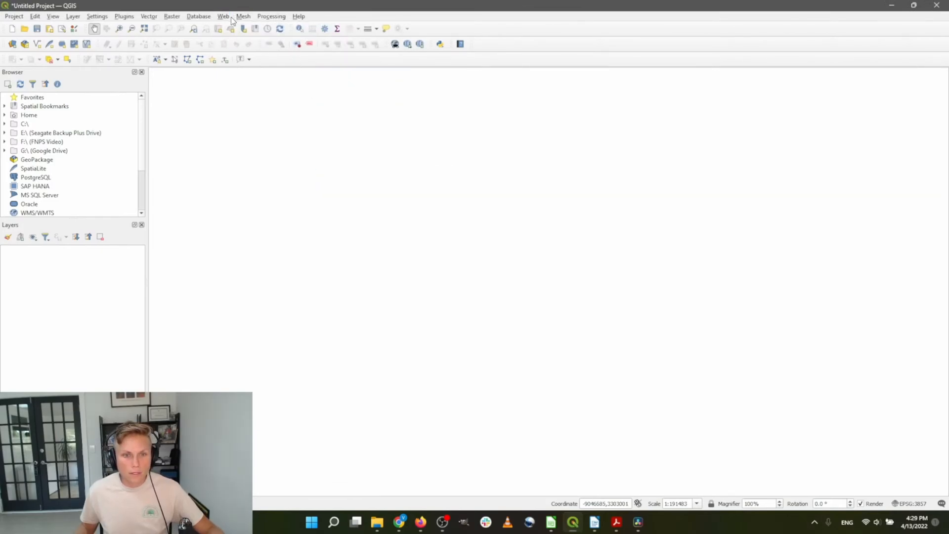
pyautogui.click(231, 17)
# Add the Bing Satellite imagery layer from QuickMapServices
pyautogui.moveTo(242, 43)
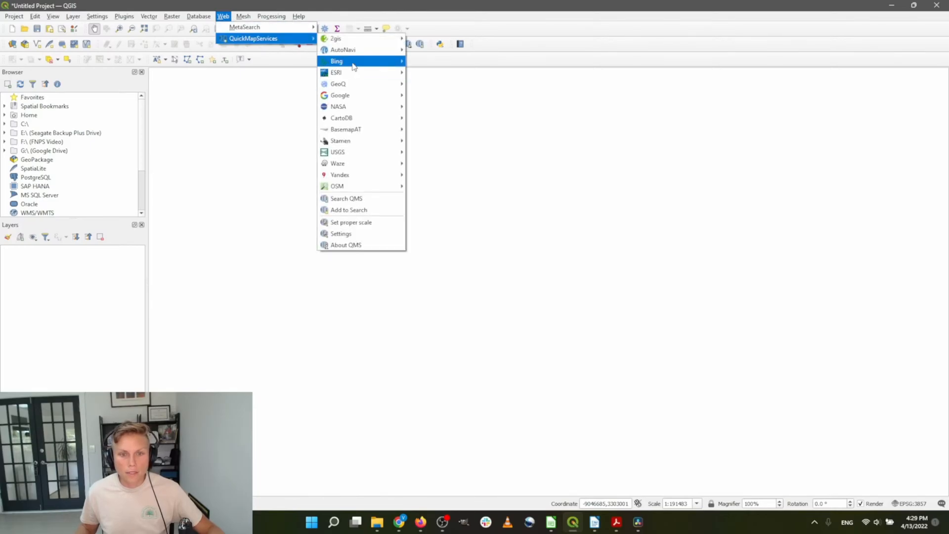
pyautogui.moveTo(361, 63)
pyautogui.click(437, 84)
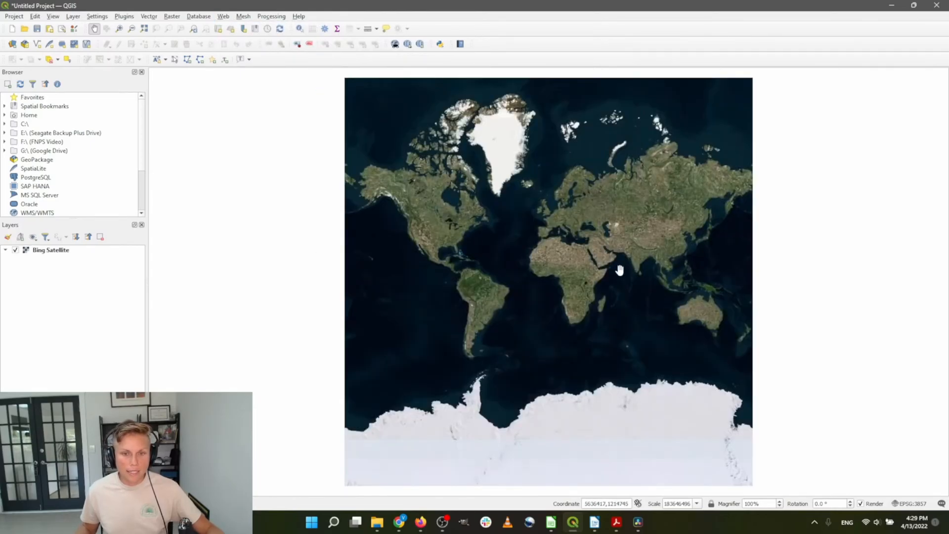
# Zoom and pan to Florida, then box-zoom onto the central Florida lakes
pyautogui.scroll(5, 474, 325)
pyautogui.scroll(1, 502, 322)
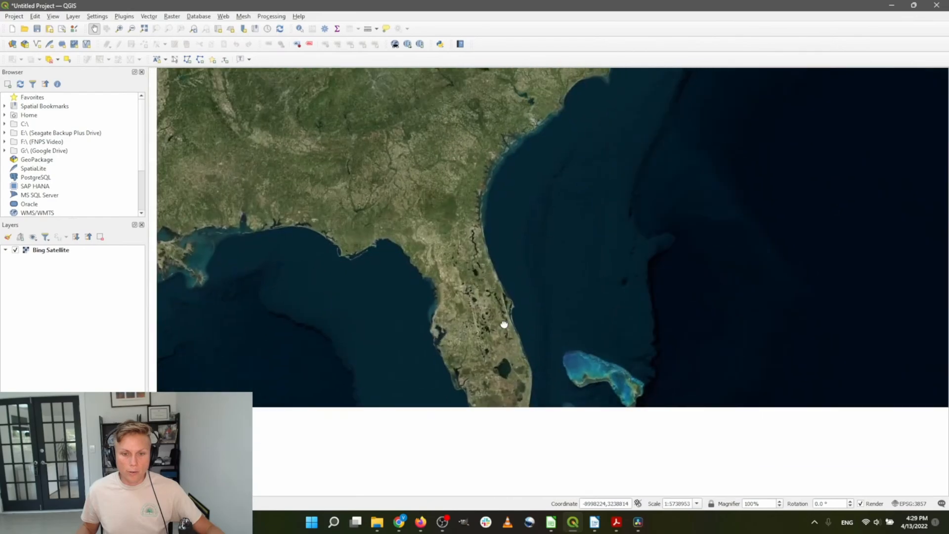
pyautogui.scroll(1, 513, 233)
pyautogui.scroll(2, 509, 291)
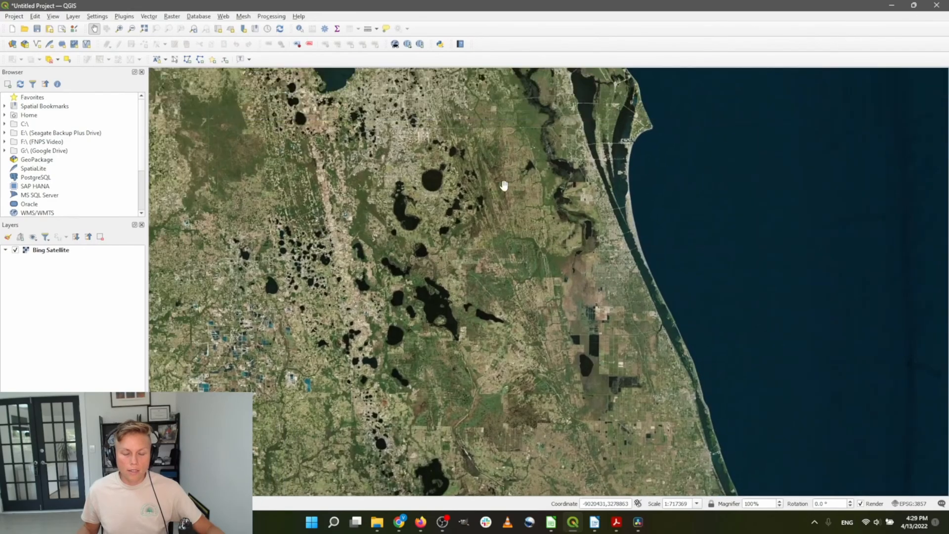
pyautogui.scroll(2, 466, 196)
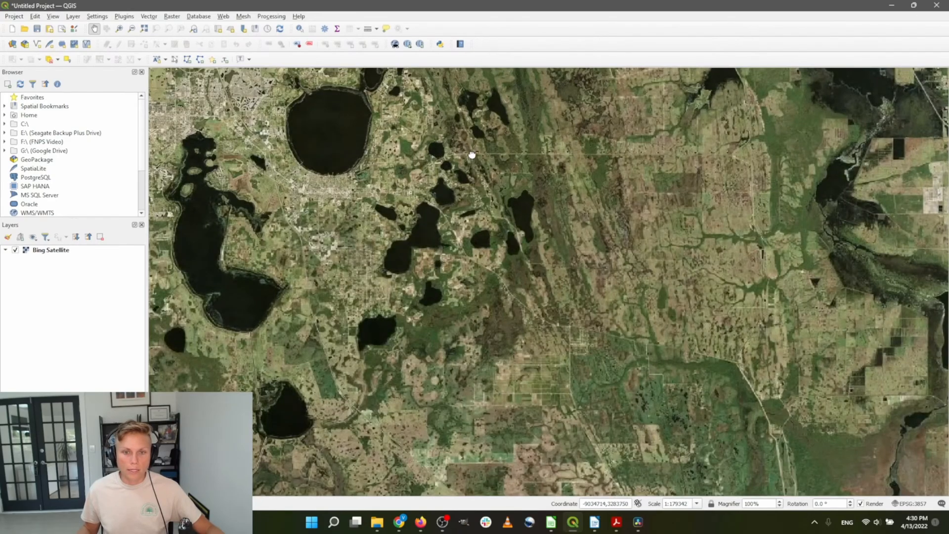
pyautogui.moveTo(470, 155); pyautogui.dragTo(506, 364)
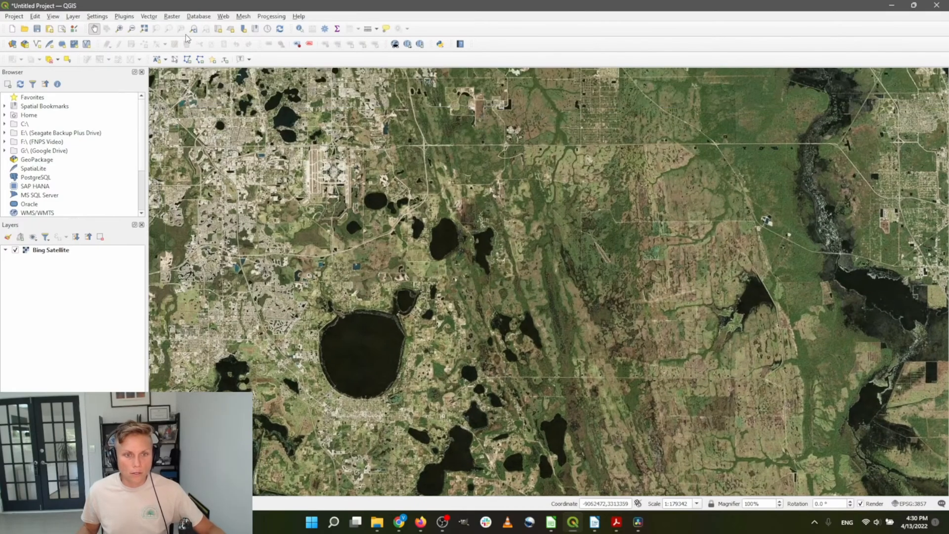
pyautogui.click(118, 28)
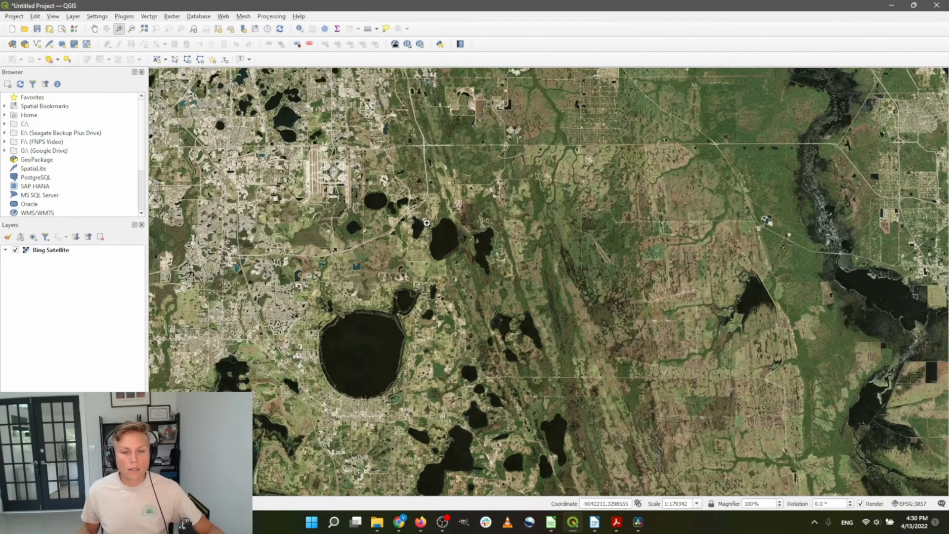
pyautogui.moveTo(419, 205); pyautogui.dragTo(503, 323)
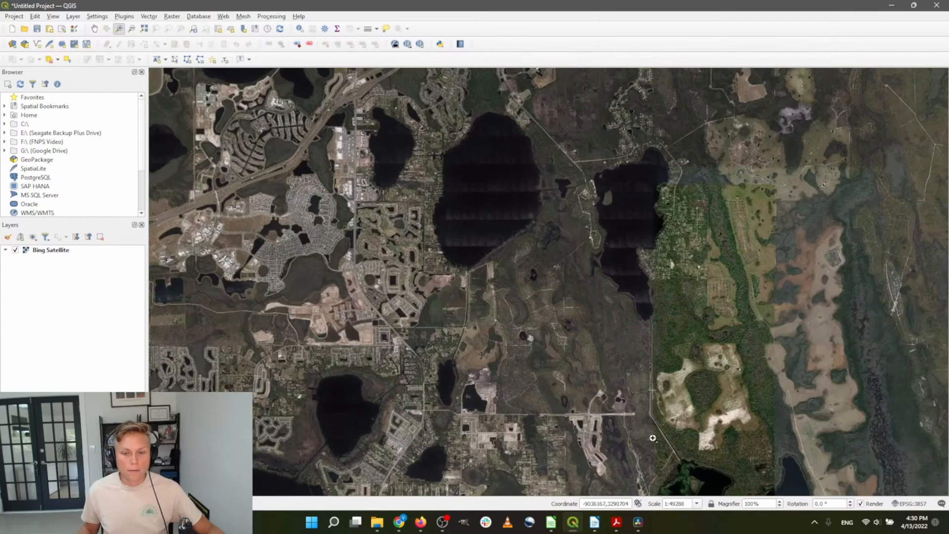
# Add the OSM Standard street map layer from QuickMapServices
pyautogui.click(223, 17)
pyautogui.moveTo(235, 39)
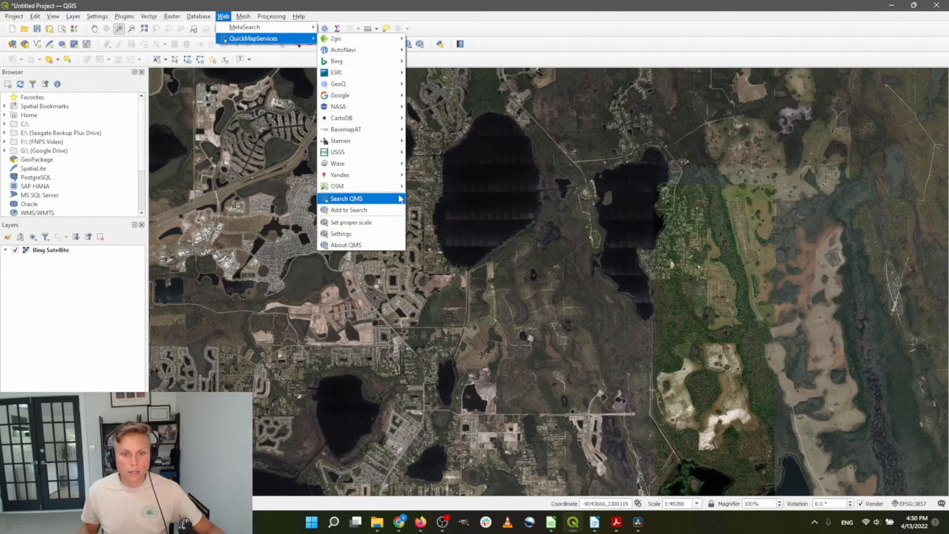
pyautogui.moveTo(396, 187)
pyautogui.click(473, 186)
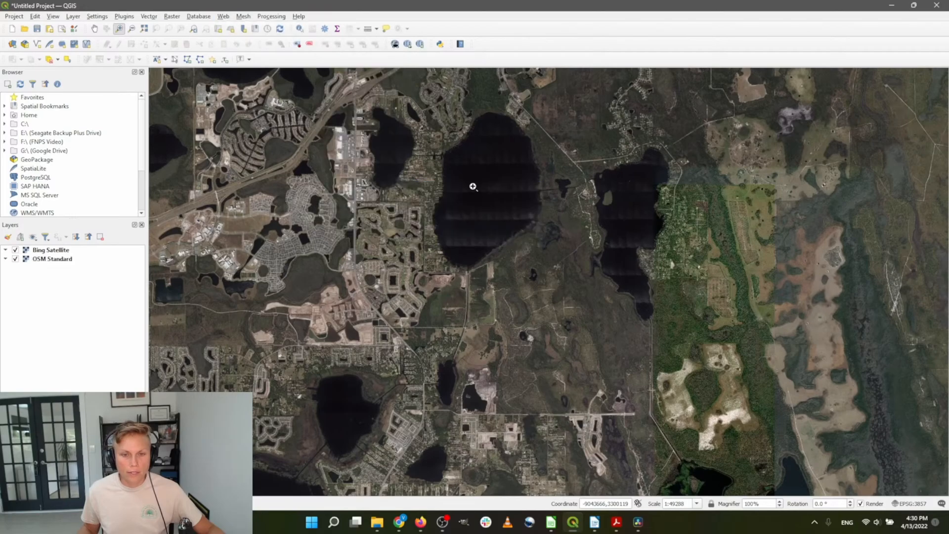
# Move OSM Standard above Bing Satellite in the Layers panel
pyautogui.click(77, 251)
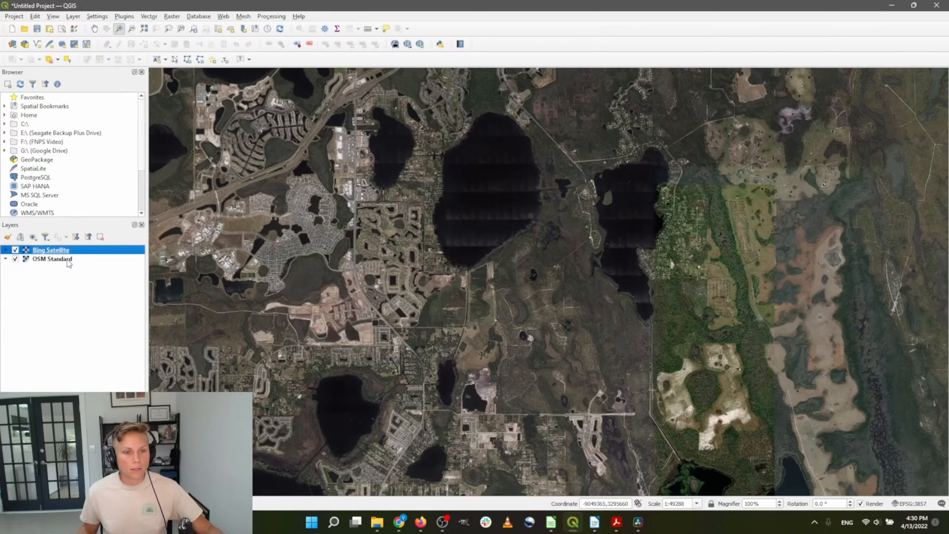
pyautogui.click(62, 262)
pyautogui.moveTo(63, 263); pyautogui.dragTo(71, 251)
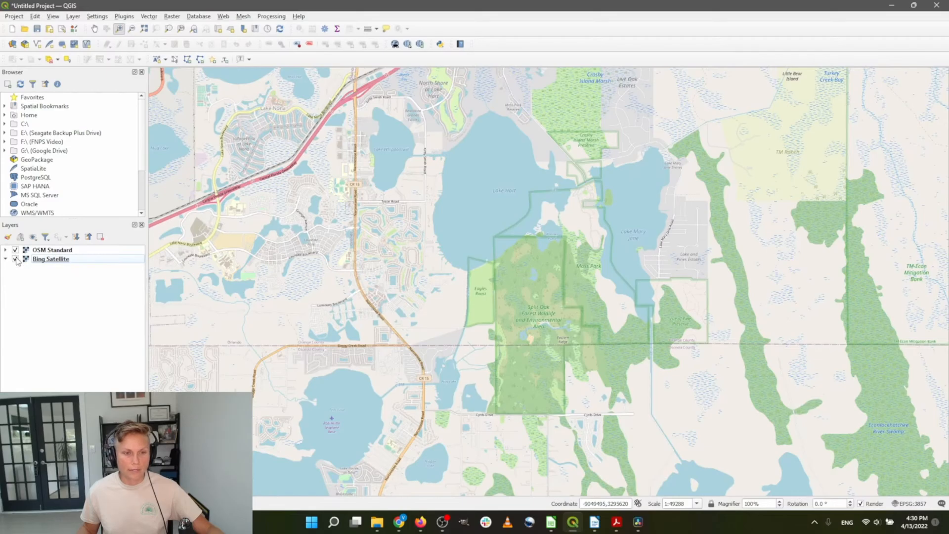
# Zoom in to the Split Oak Forest area
pyautogui.click(522, 364)
pyautogui.click(595, 395)
pyautogui.scroll(1, 489, 183)
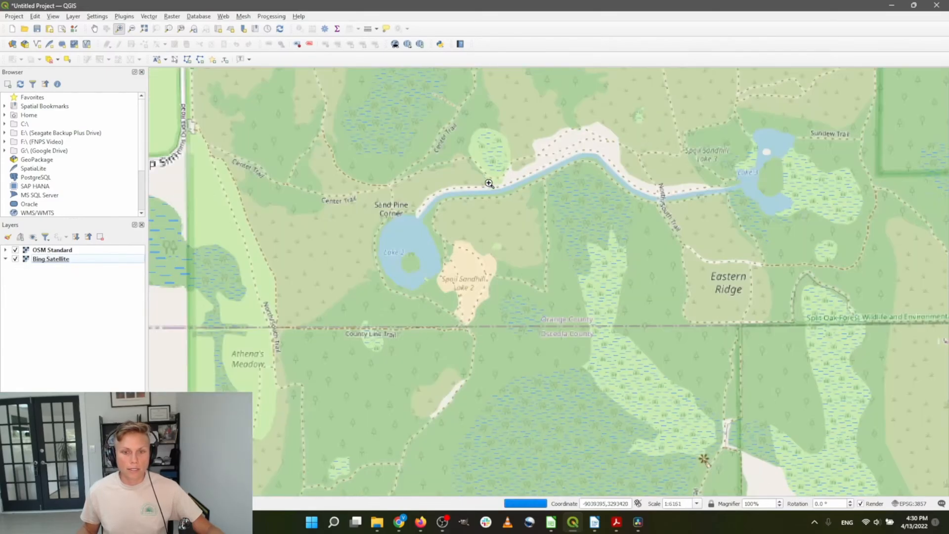
pyautogui.scroll(-1, 489, 184)
pyautogui.scroll(-1, 489, 183)
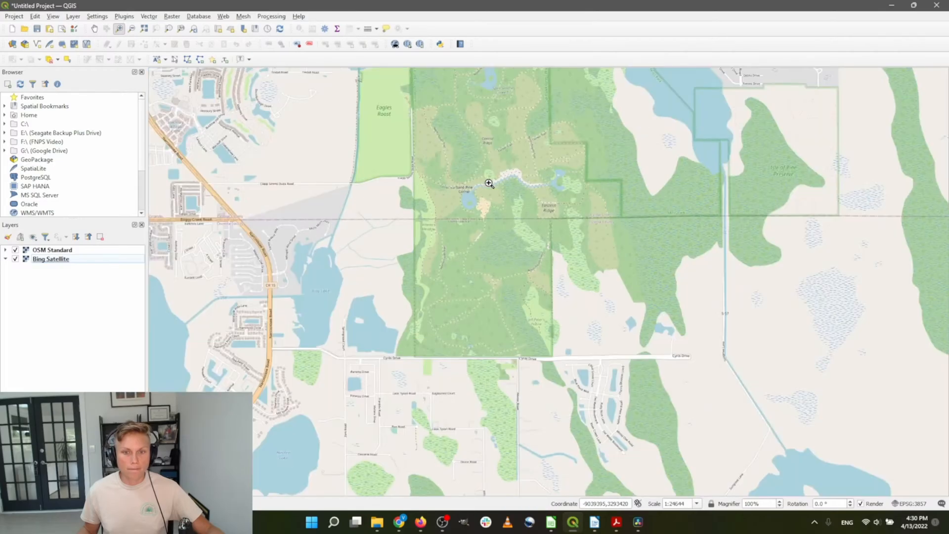
pyautogui.scroll(-1, 486, 182)
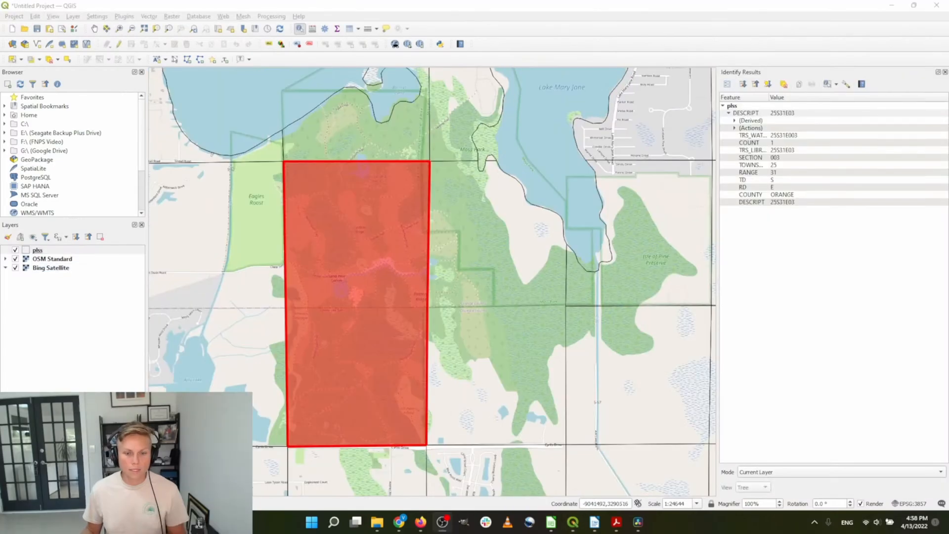
# In Chrome, run a web search for 'glo survey' from the address bar
pyautogui.click(402, 524)
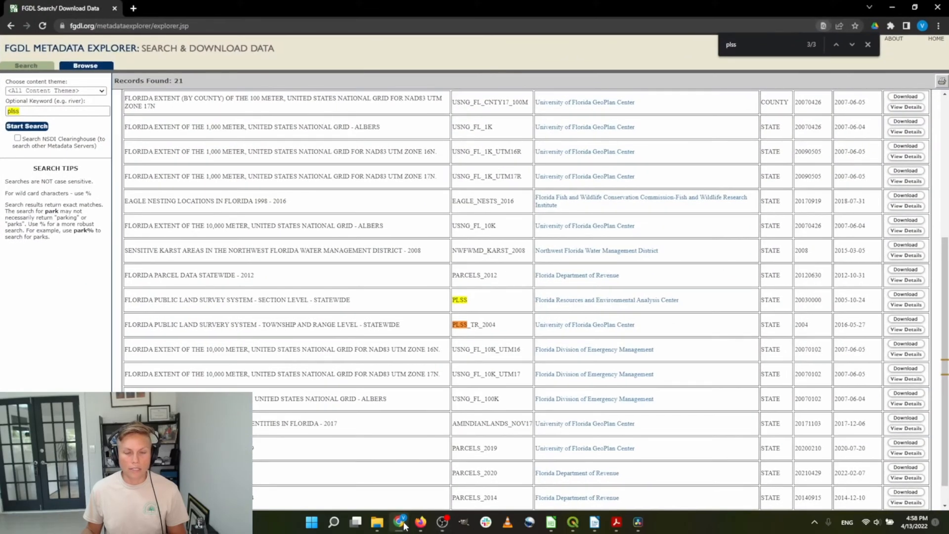
pyautogui.click(135, 27)
pyautogui.write('glo')
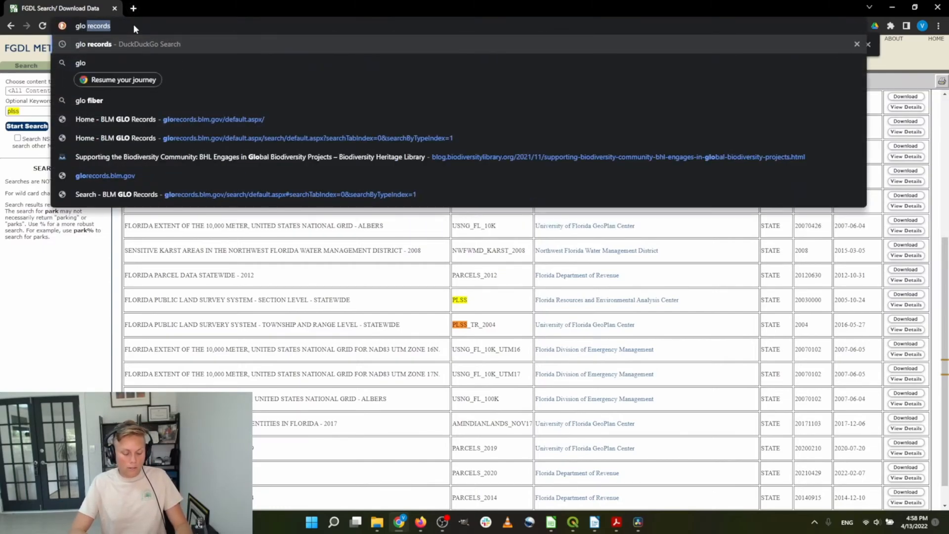
pyautogui.write(' survey')
pyautogui.press('Return')
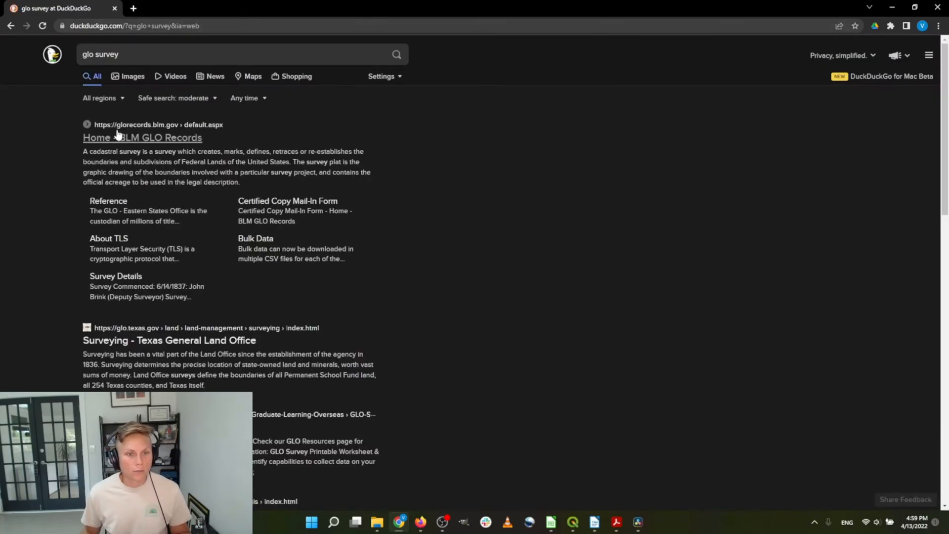
# Browse the BLM GLO Records home page, then go back to the search results
pyautogui.click(161, 140)
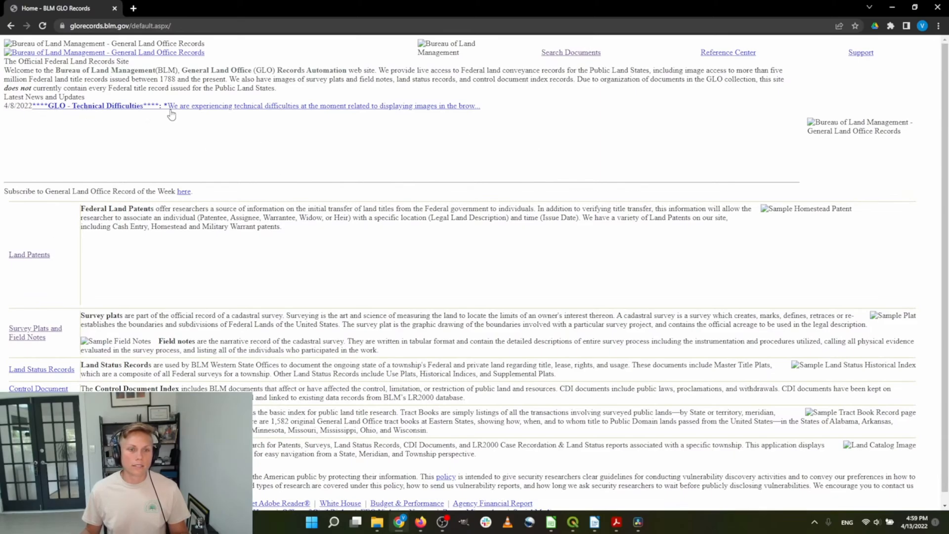
pyautogui.click(354, 107)
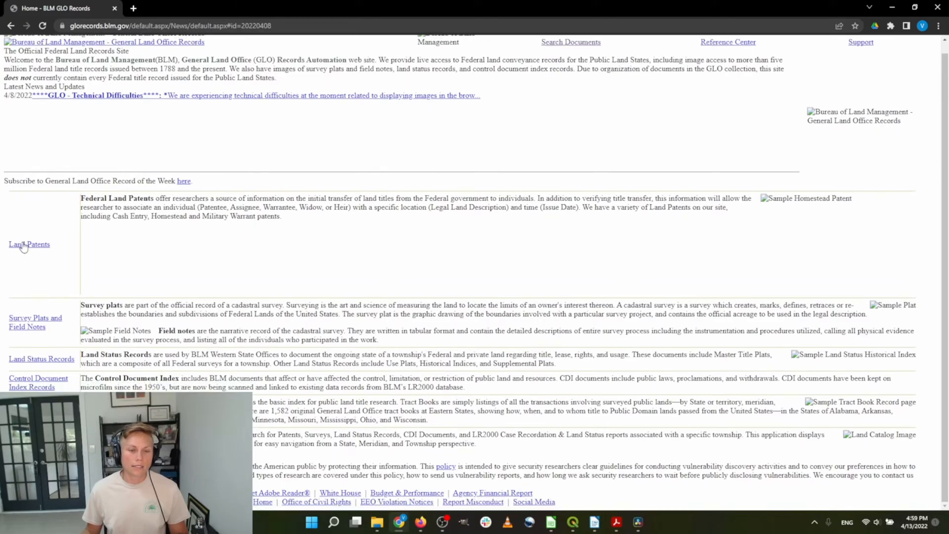
pyautogui.click(31, 321)
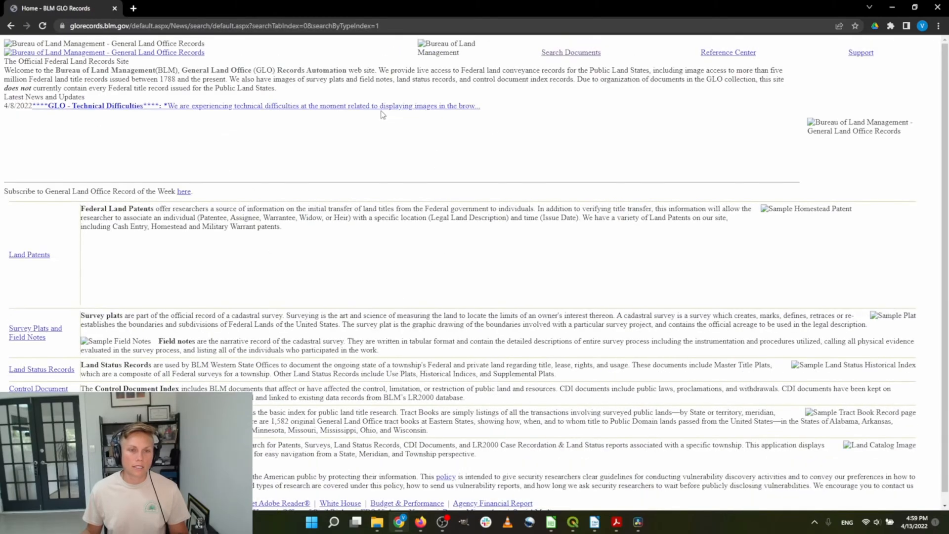
pyautogui.click(10, 25)
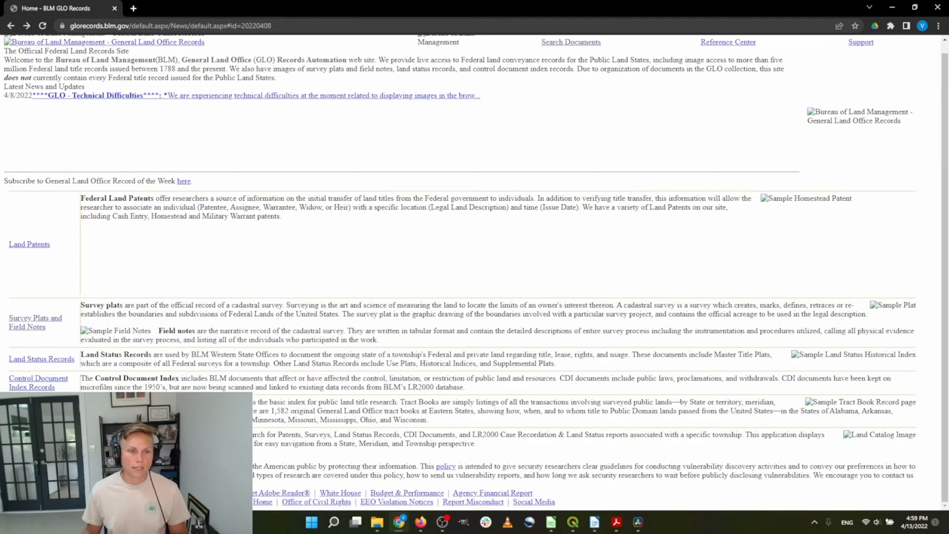
pyautogui.click(10, 25)
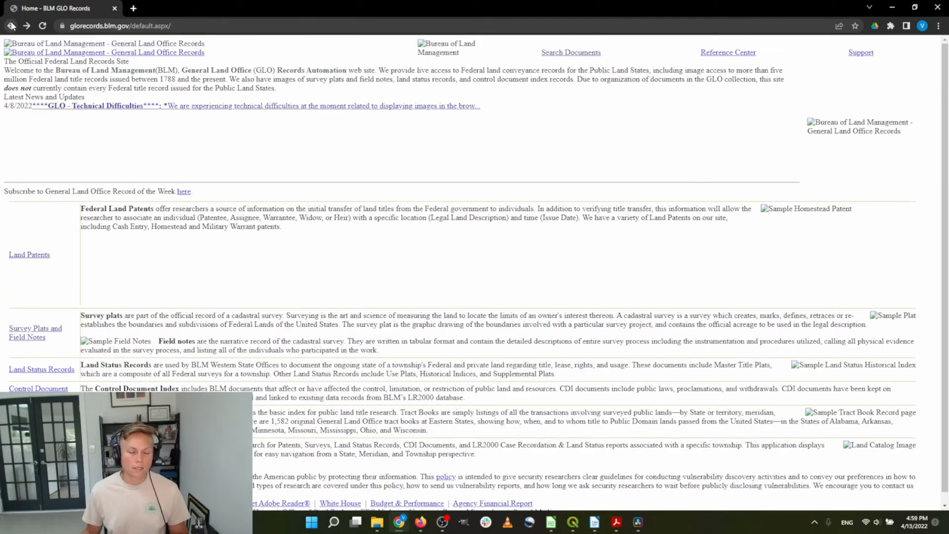
pyautogui.click(10, 26)
# Refine the query to 'glo survey search' and open the BLM GLO Records search page
pyautogui.click(167, 50)
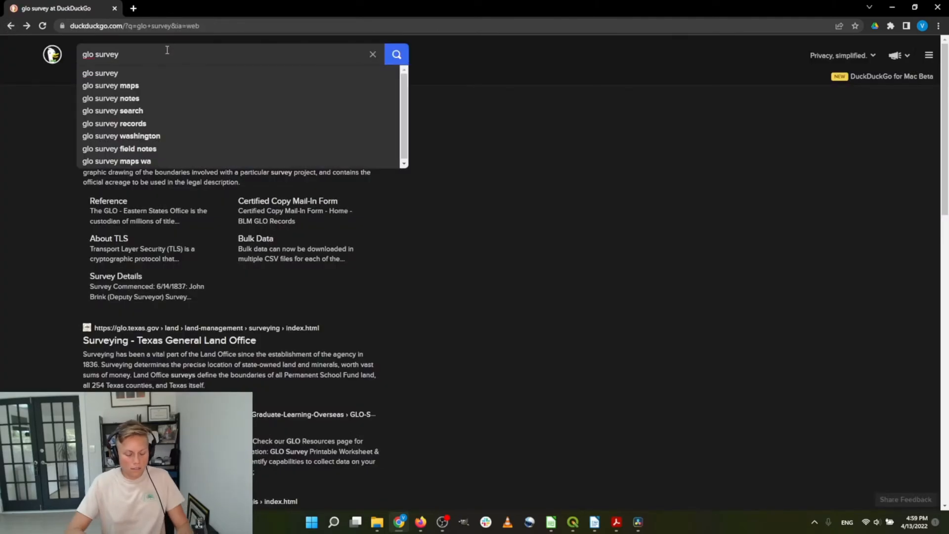
pyautogui.write('search')
pyautogui.press('Return')
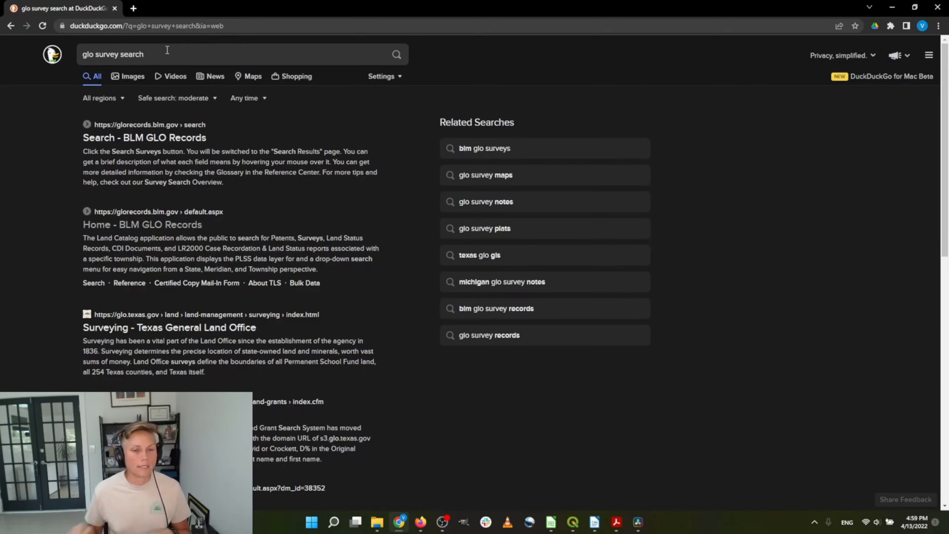
pyautogui.click(132, 140)
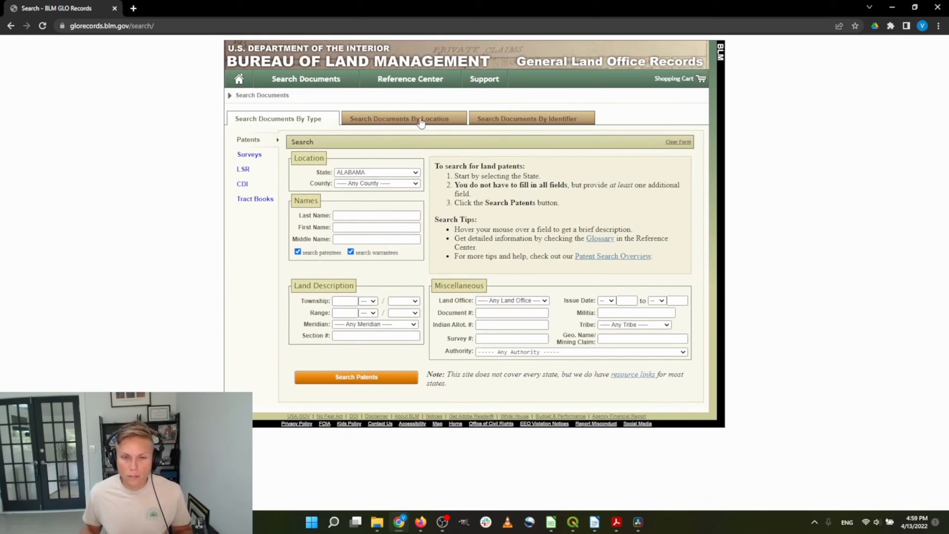
# Switch to surveys, set the state to FLORIDA and leave county as any
pyautogui.click(243, 155)
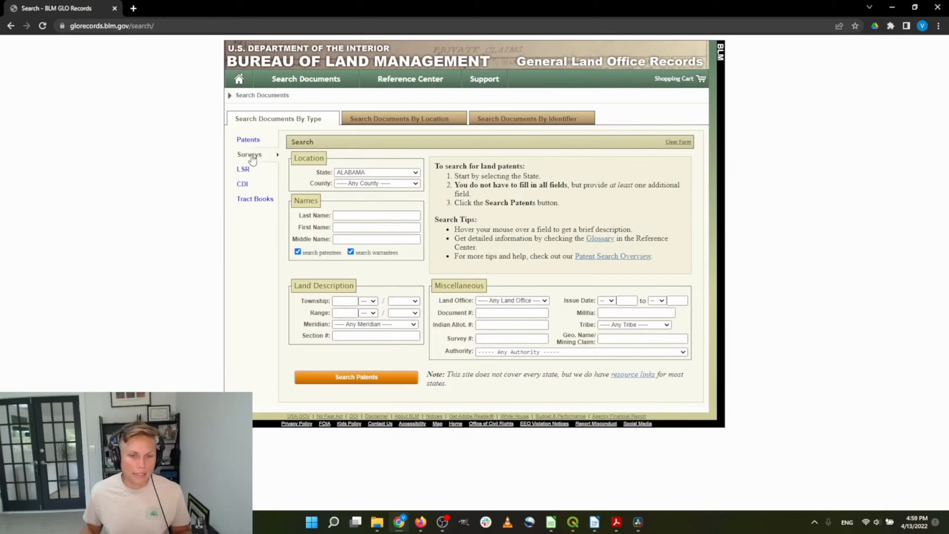
pyautogui.click(381, 174)
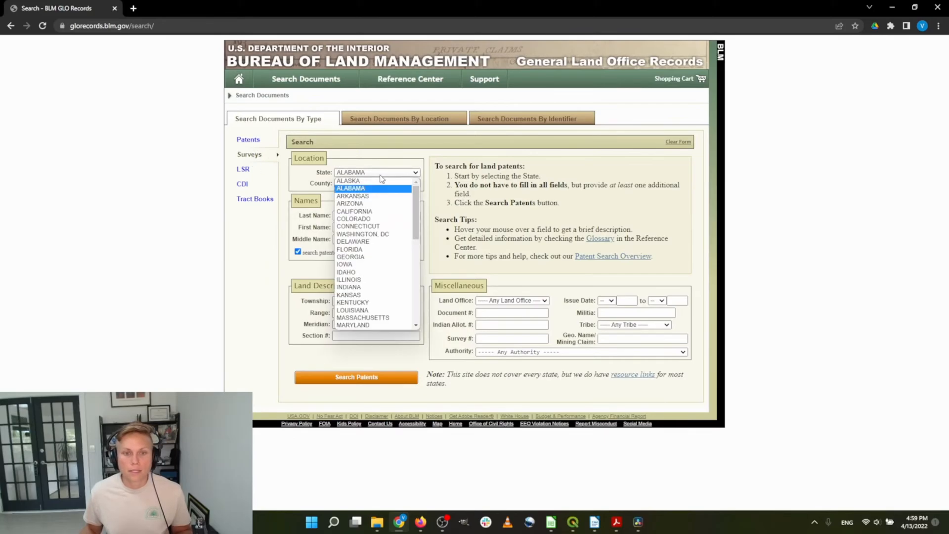
pyautogui.click(372, 250)
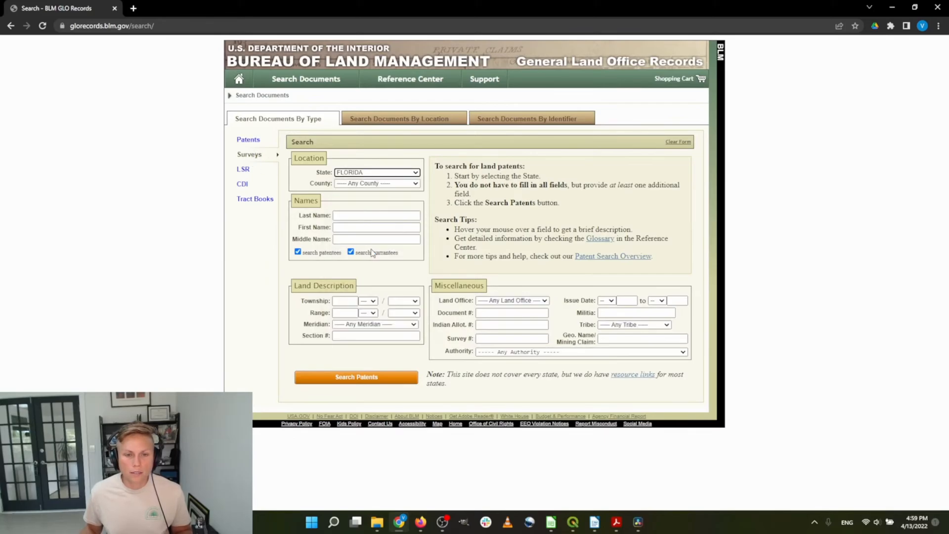
pyautogui.click(369, 185)
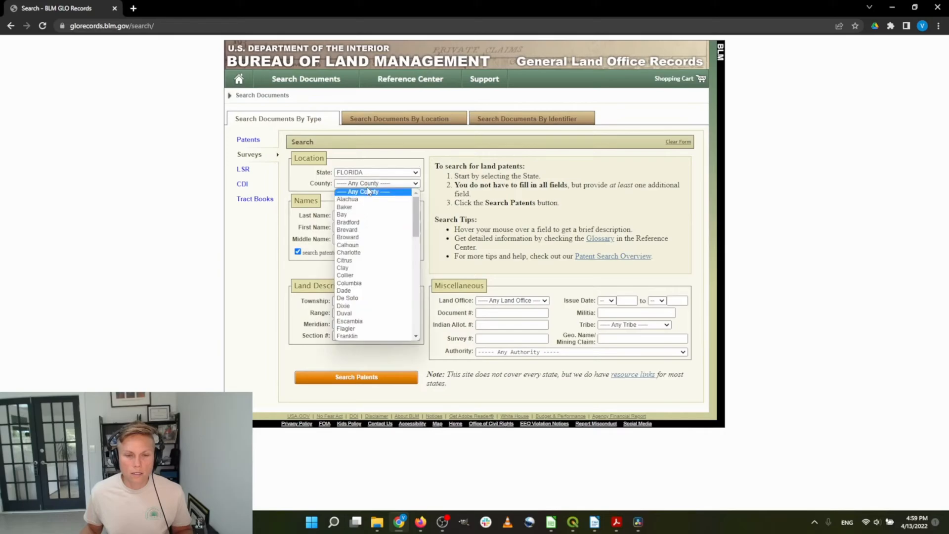
pyautogui.click(454, 243)
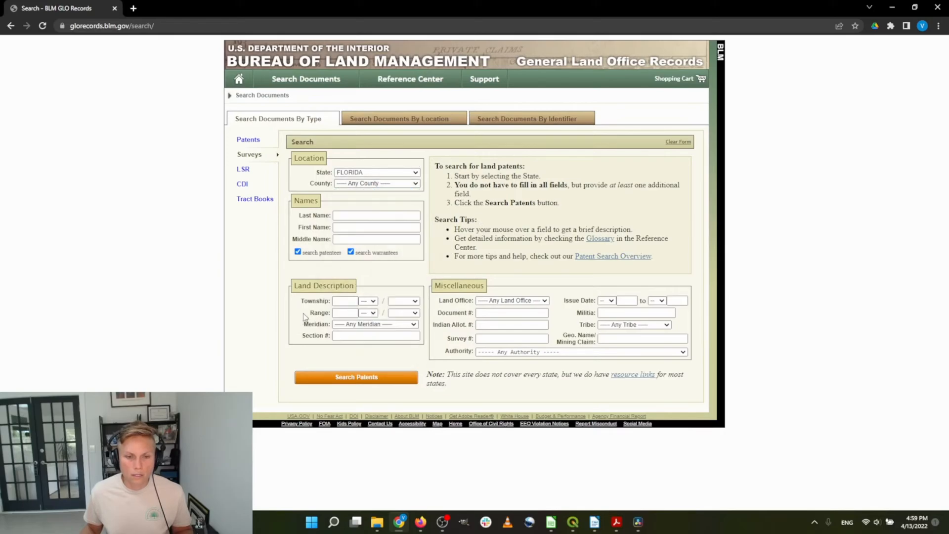
# Enter township 25 South and range 31 East, then run the search
pyautogui.click(335, 304)
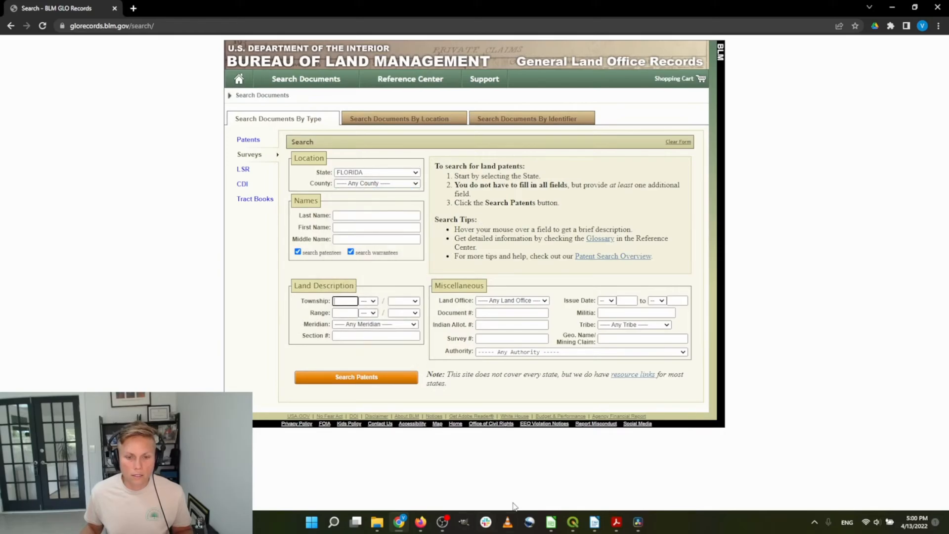
pyautogui.click(573, 522)
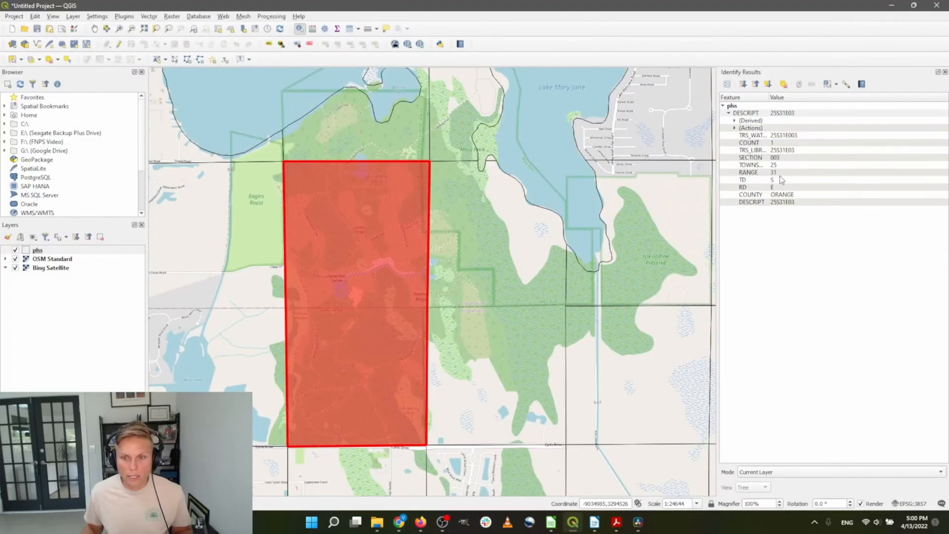
pyautogui.click(894, 7)
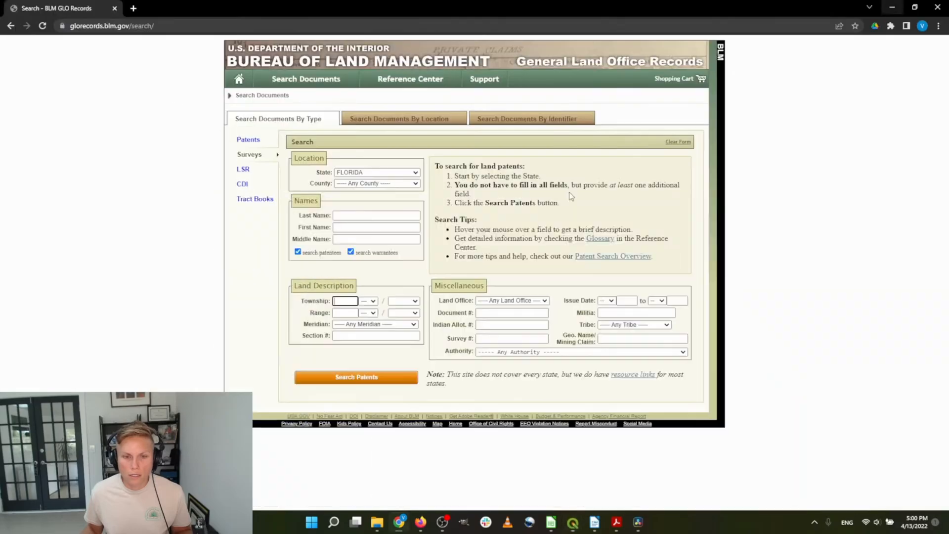
pyautogui.write('25')
pyautogui.click(347, 312)
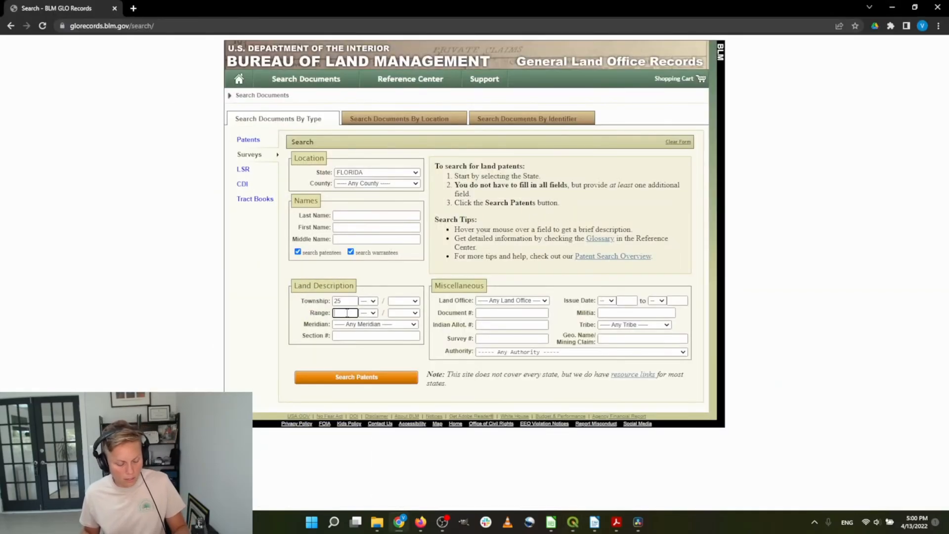
pyautogui.write('31')
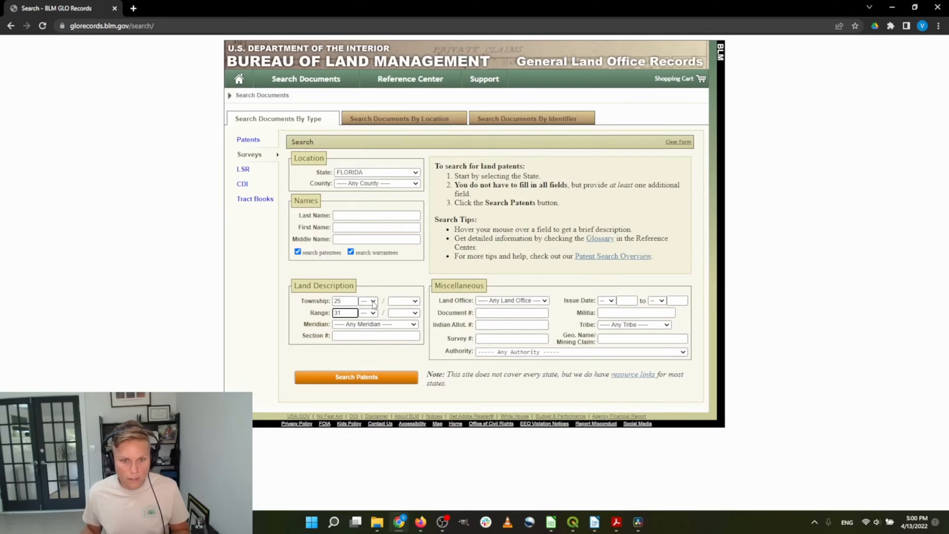
pyautogui.click(374, 302)
pyautogui.click(403, 301)
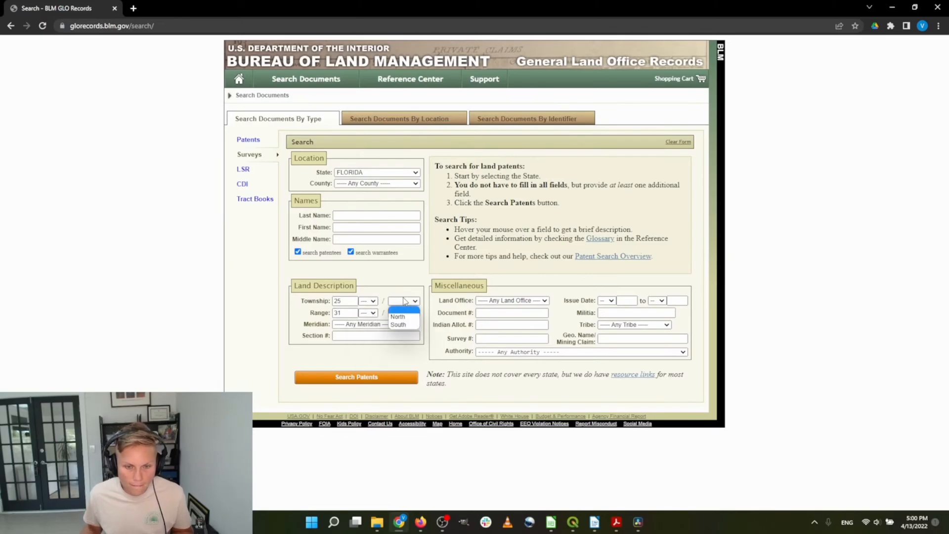
pyautogui.click(403, 325)
pyautogui.click(405, 313)
pyautogui.click(403, 325)
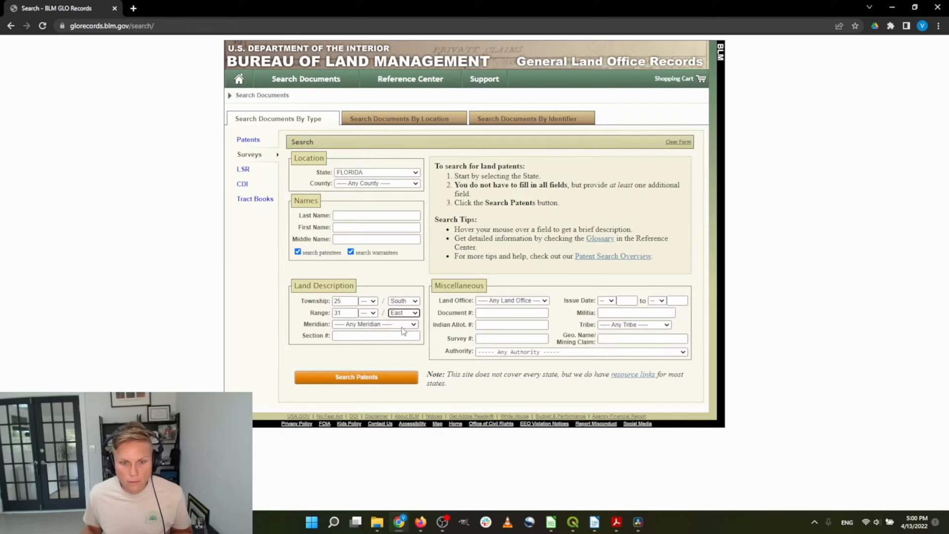
pyautogui.click(372, 382)
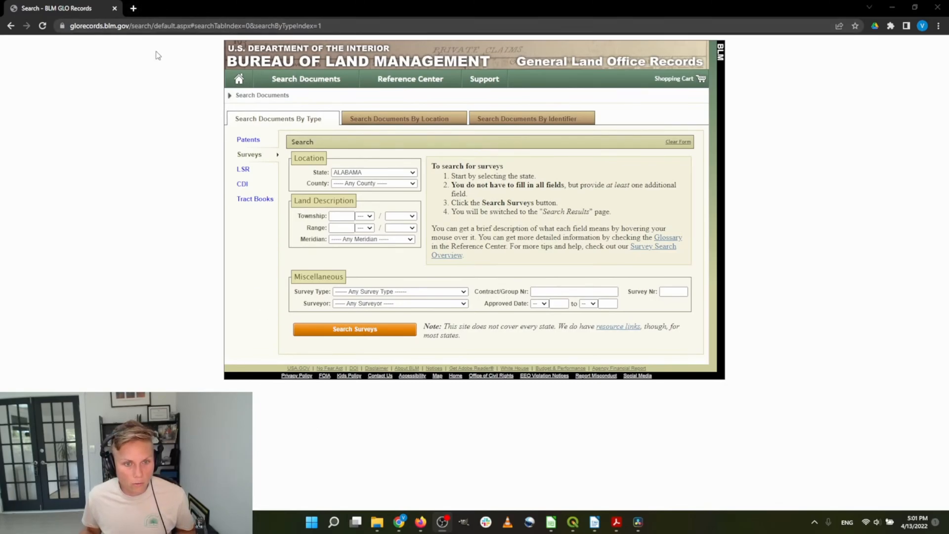
# Reload the document search page and switch to the Surveys search form
pyautogui.click(307, 80)
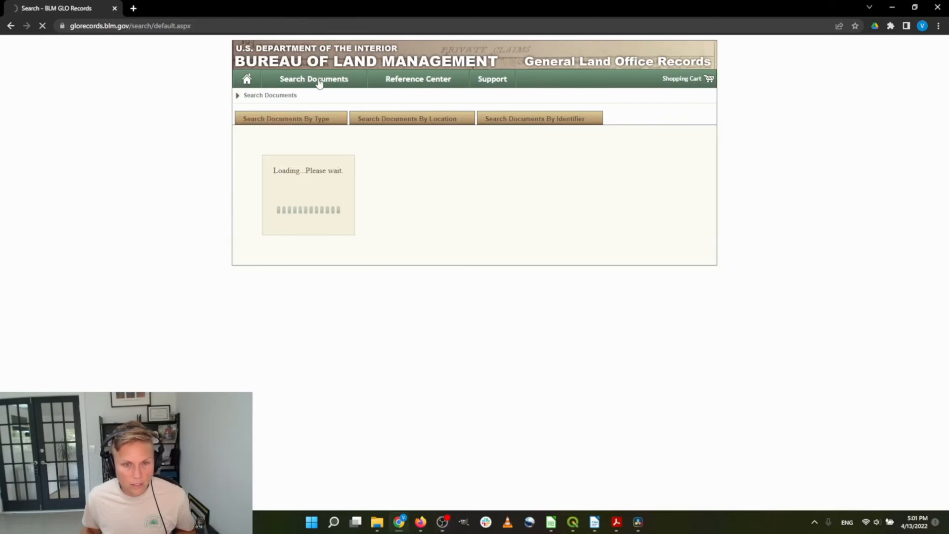
pyautogui.click(251, 156)
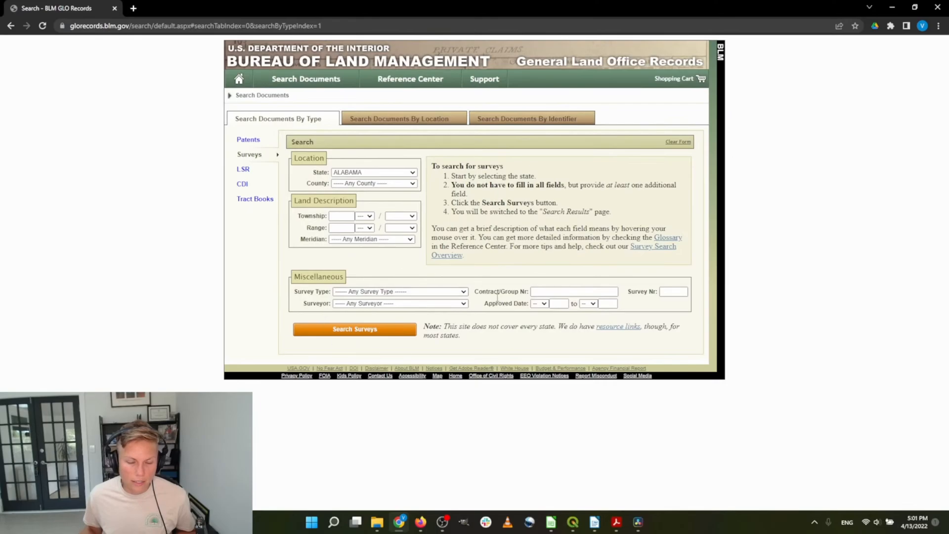
pyautogui.click(255, 139)
pyautogui.click(250, 155)
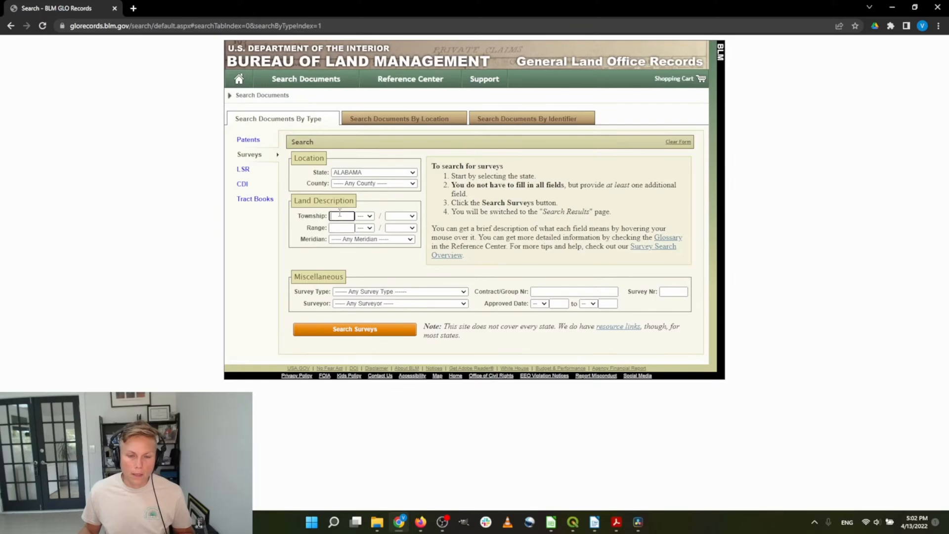
# Search surveys for township 25 South, range 31 East
pyautogui.write('25')
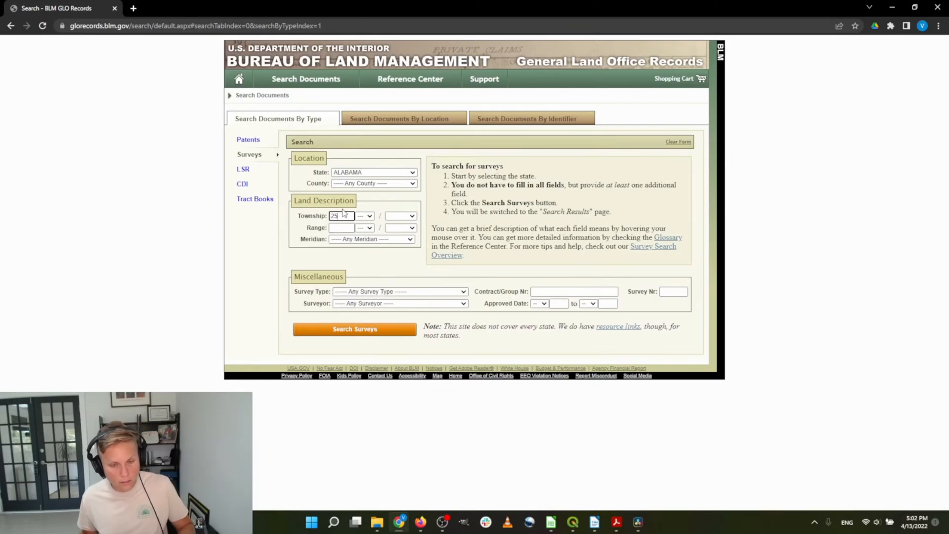
pyautogui.click(408, 218)
pyautogui.click(396, 237)
pyautogui.click(351, 229)
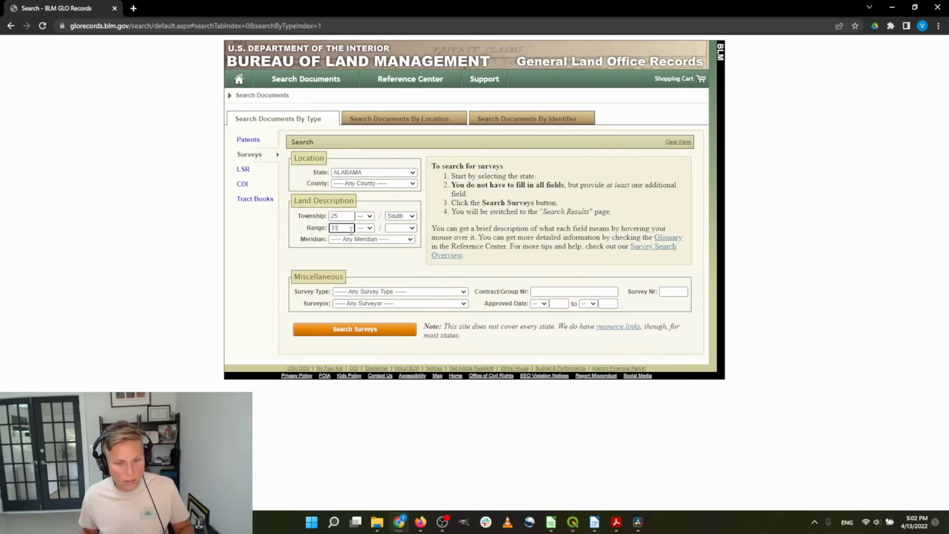
pyautogui.write('31')
pyautogui.click(414, 229)
pyautogui.click(398, 246)
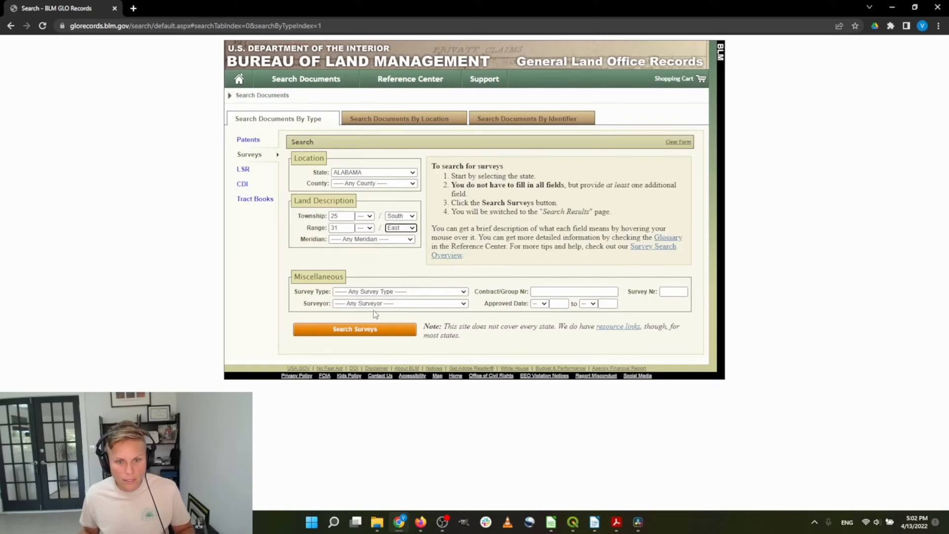
pyautogui.click(376, 334)
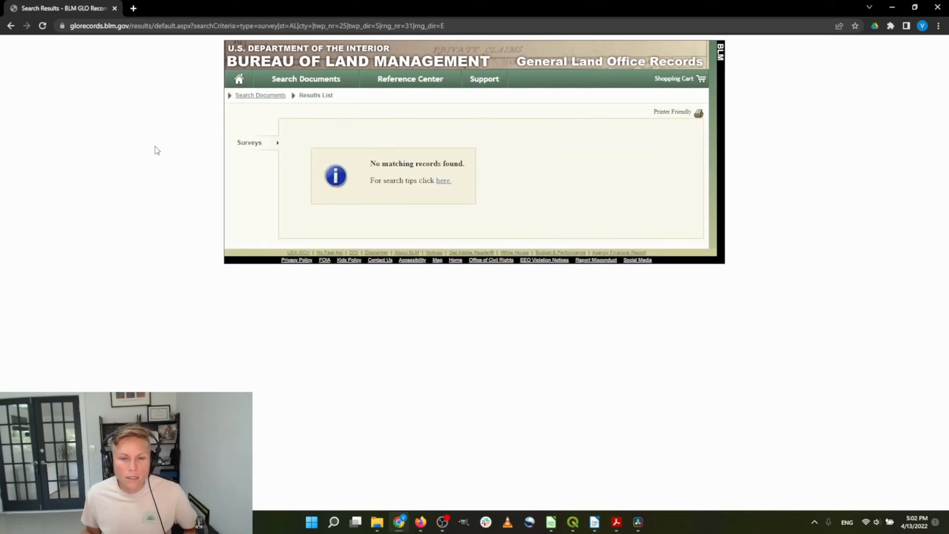
# Go back, set the state to FLORIDA, and rerun the survey search
pyautogui.click(11, 26)
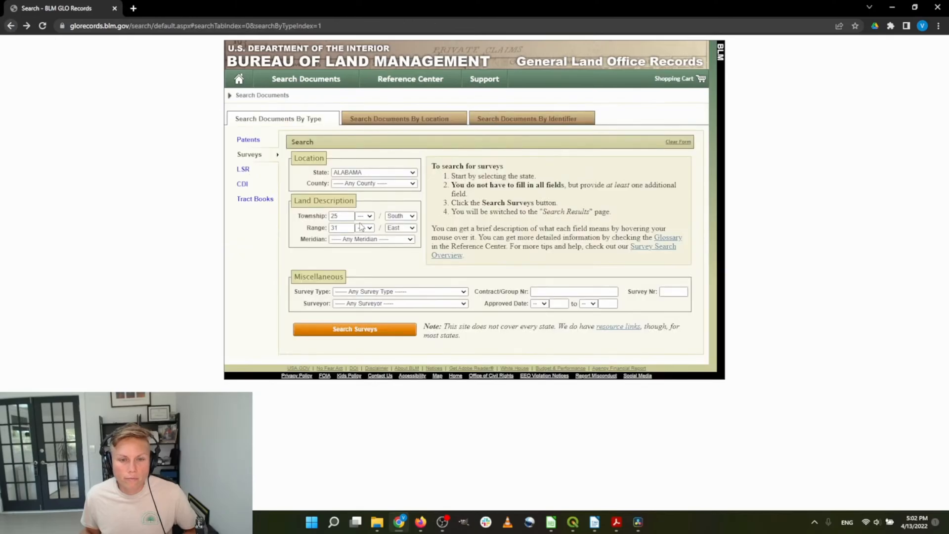
pyautogui.click(379, 173)
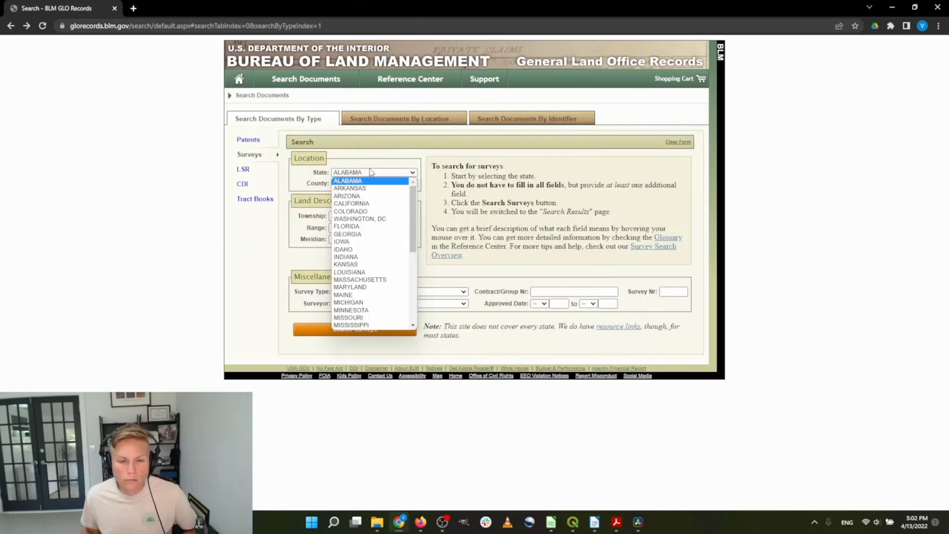
pyautogui.click(383, 234)
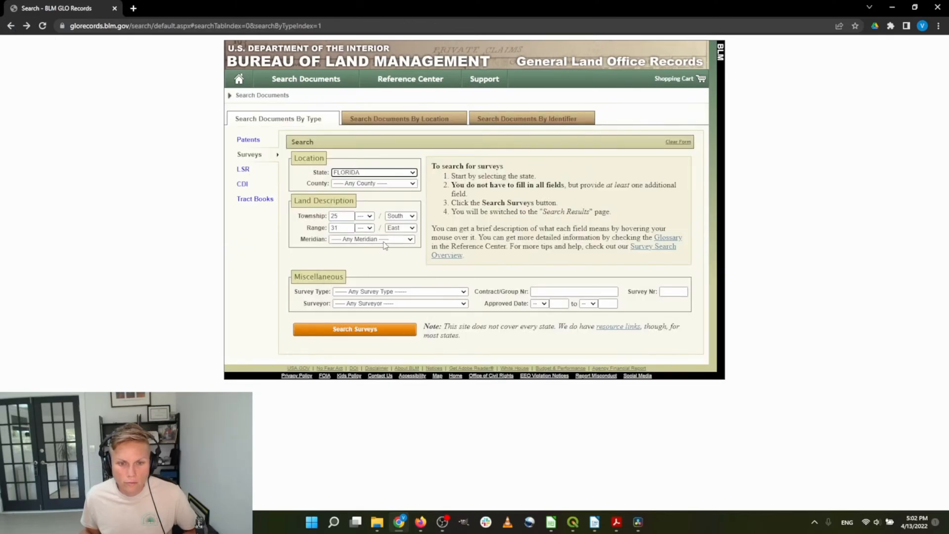
pyautogui.click(393, 330)
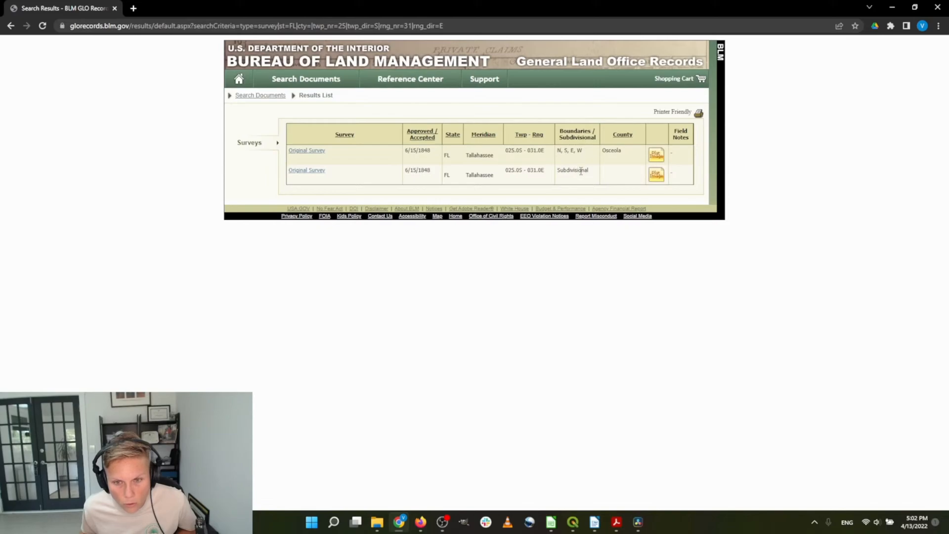
# Open the first Original Survey's plat image, dismiss the 400 error, and download the SID file
pyautogui.click(657, 156)
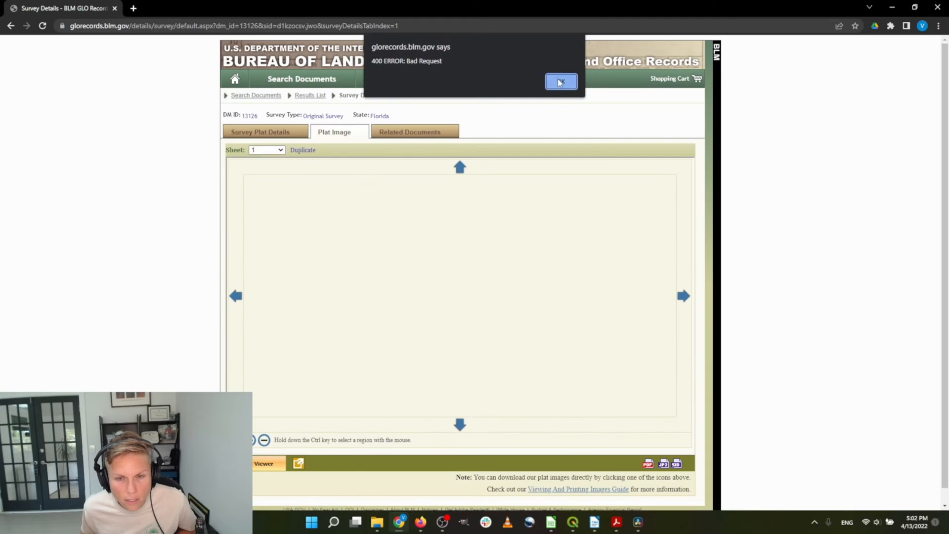
pyautogui.click(560, 82)
pyautogui.scroll(-1, 509, 319)
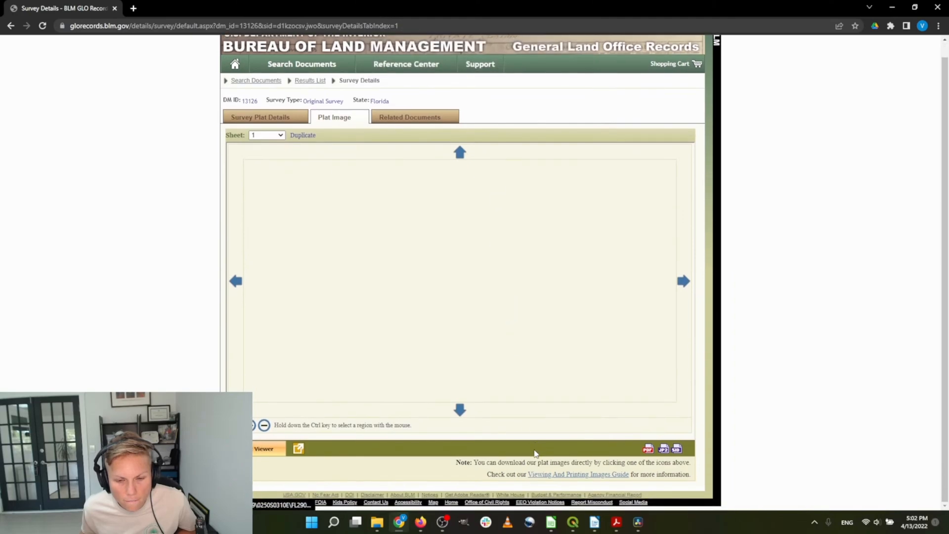
pyautogui.scroll(1, 500, 435)
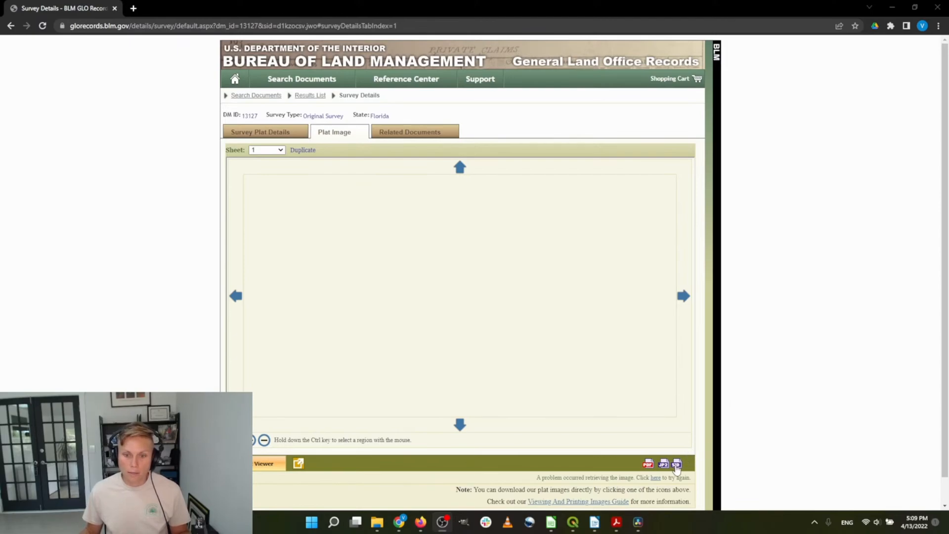
pyautogui.click(677, 465)
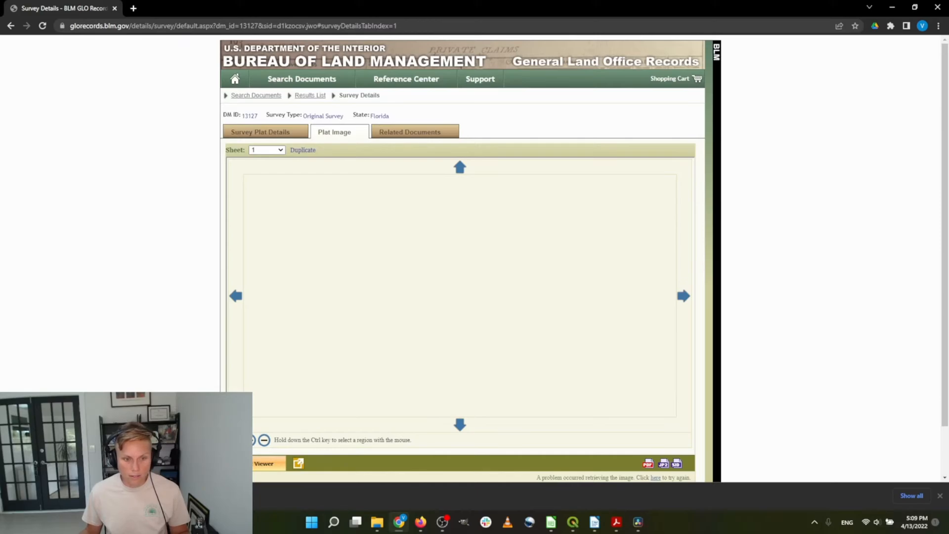
# Show the downloaded plat SID file in File Explorer and navigate to Geodata
pyautogui.click(136, 470)
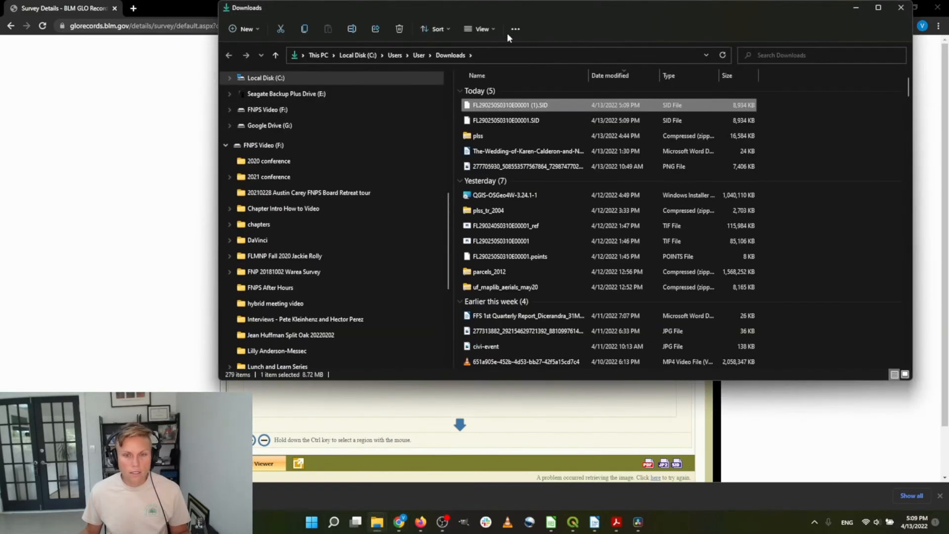
pyautogui.click(543, 122)
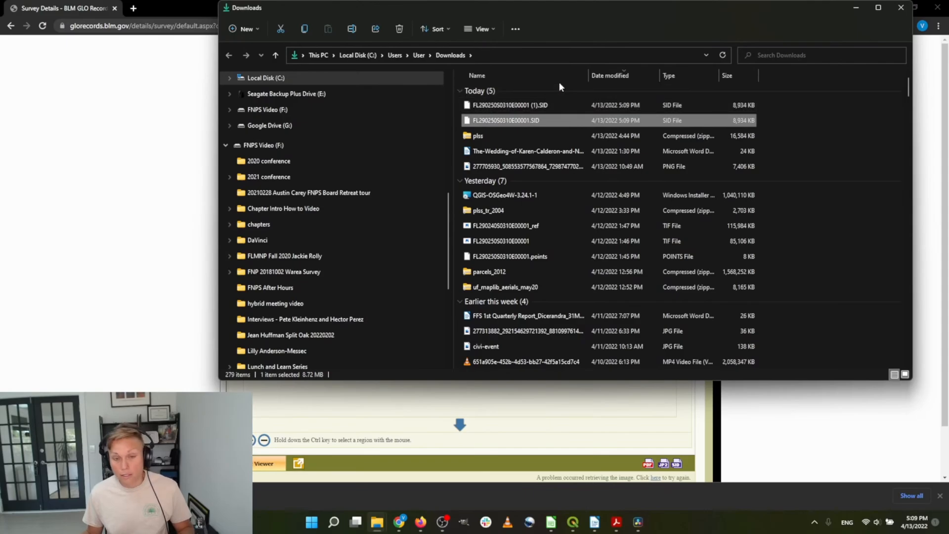
pyautogui.scroll(5, 366, 180)
pyautogui.scroll(2, 365, 178)
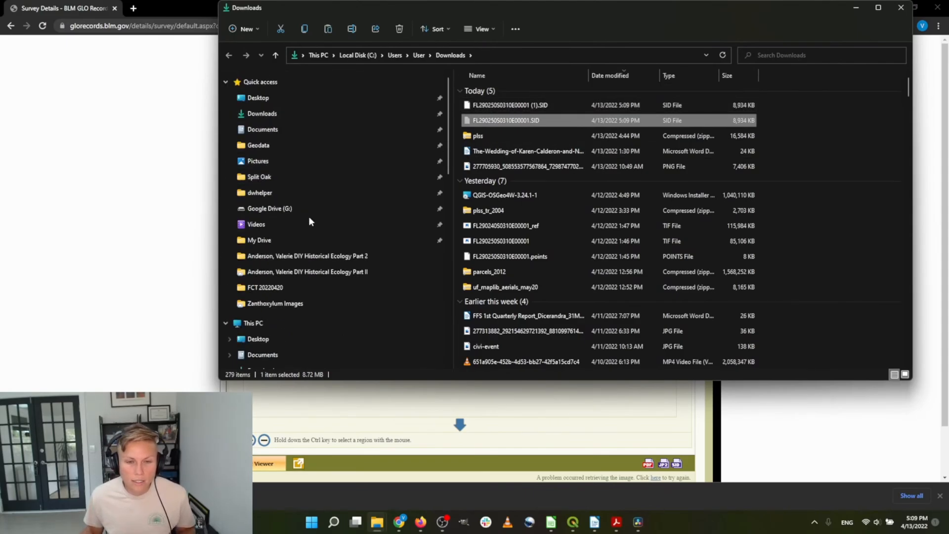
pyautogui.click(312, 144)
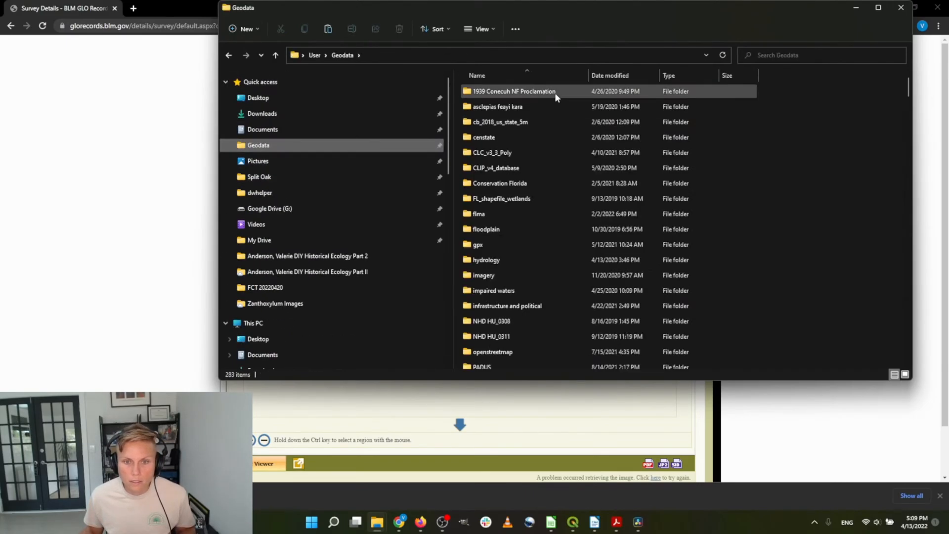
pyautogui.doubleClick(523, 275)
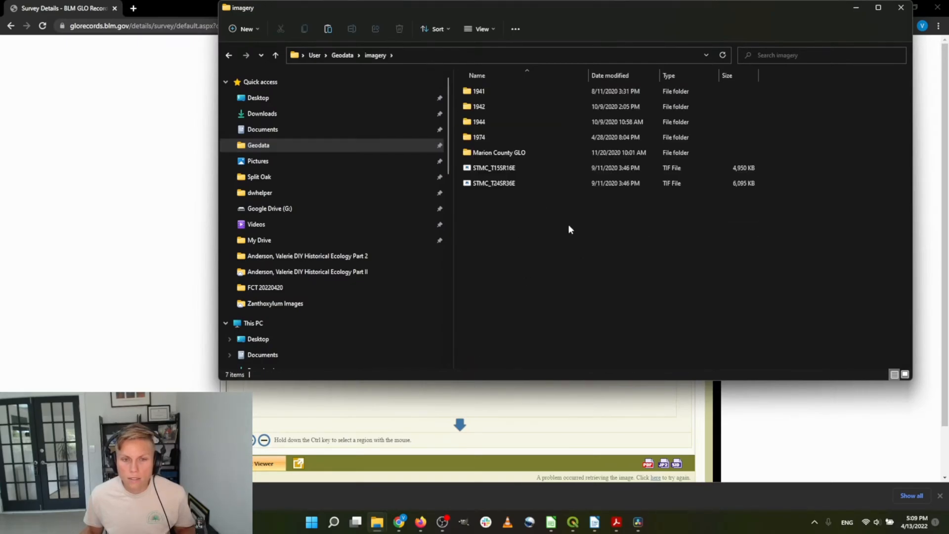
pyautogui.click(343, 55)
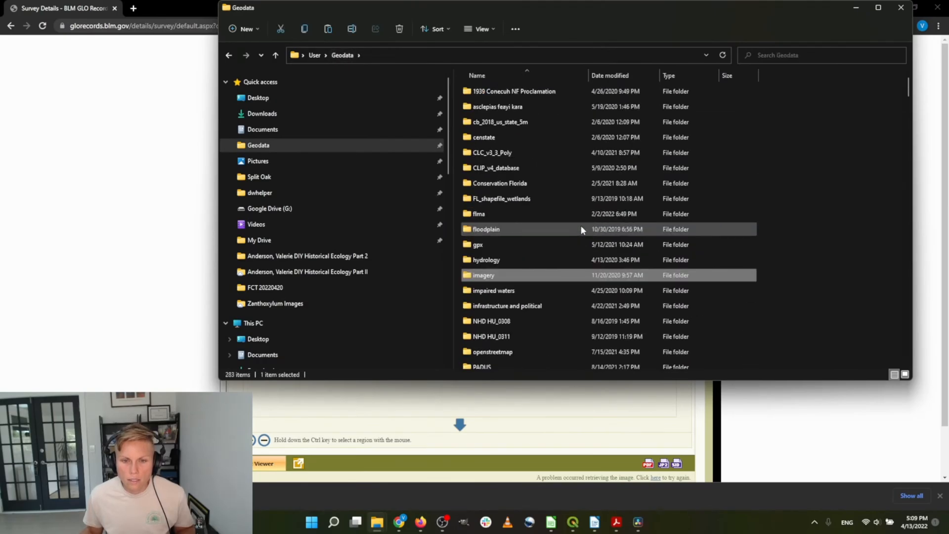
# Create and open a 'GLO surveys' folder in Geodata, then return to QGIS
pyautogui.click(237, 32)
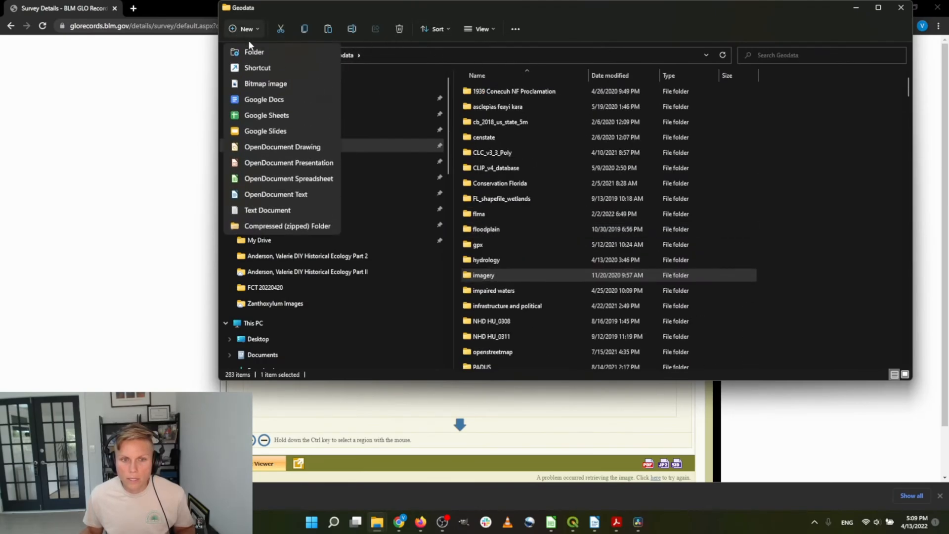
pyautogui.click(248, 41)
pyautogui.write('GL')
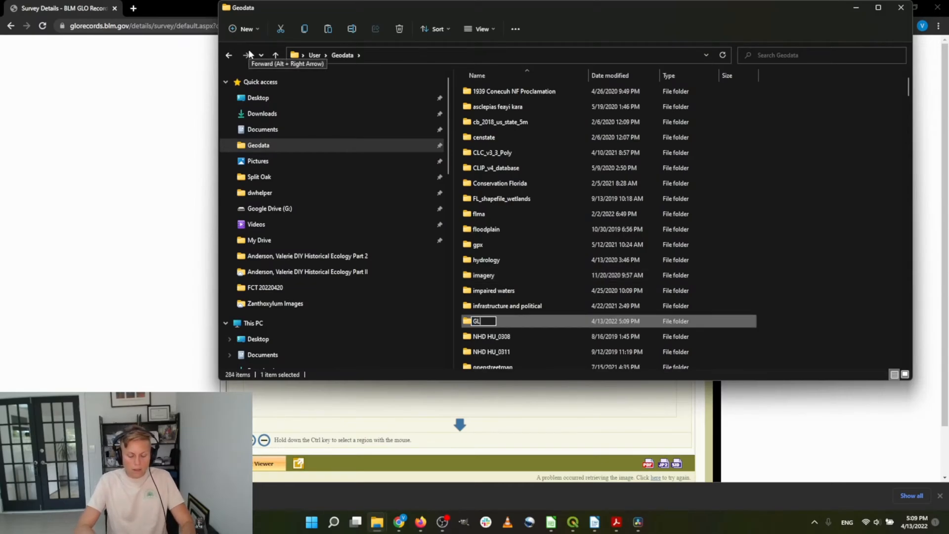
pyautogui.write('O surveys')
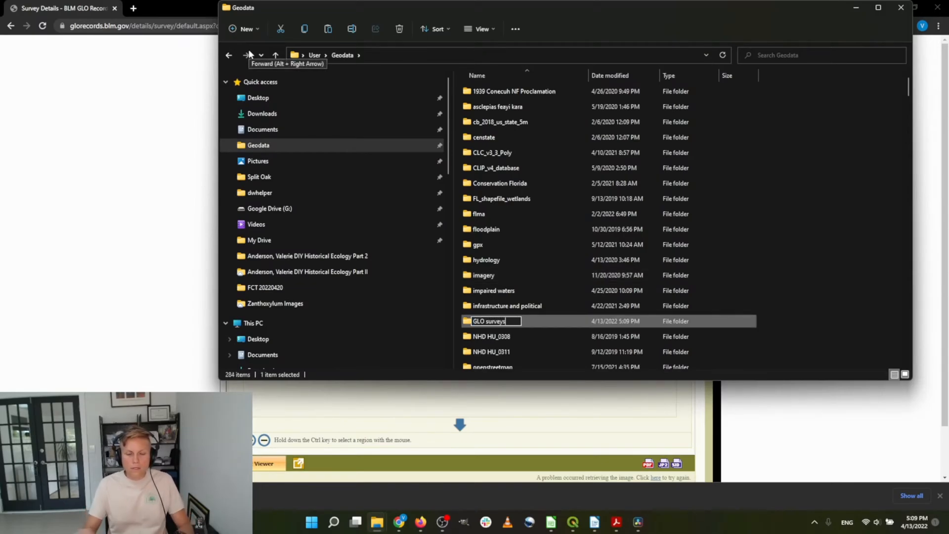
pyautogui.press('Return')
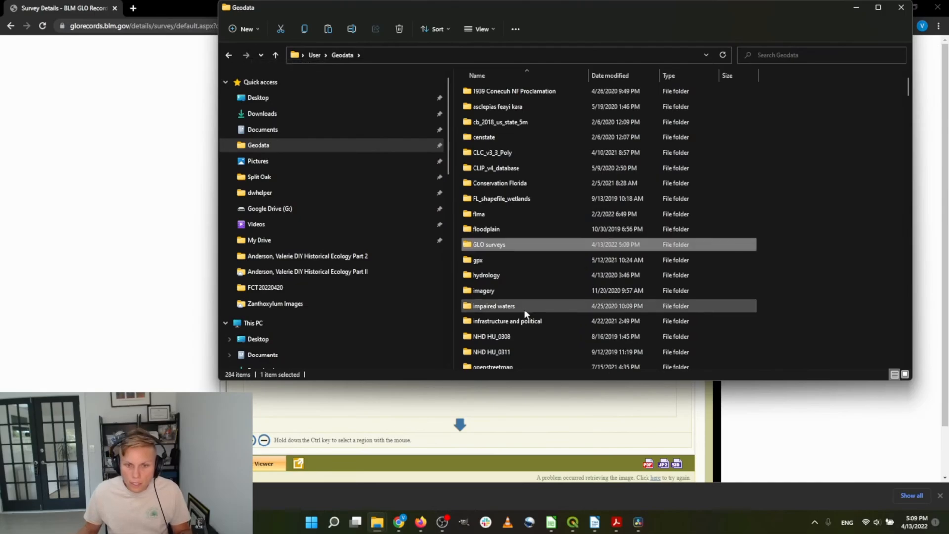
pyautogui.doubleClick(514, 245)
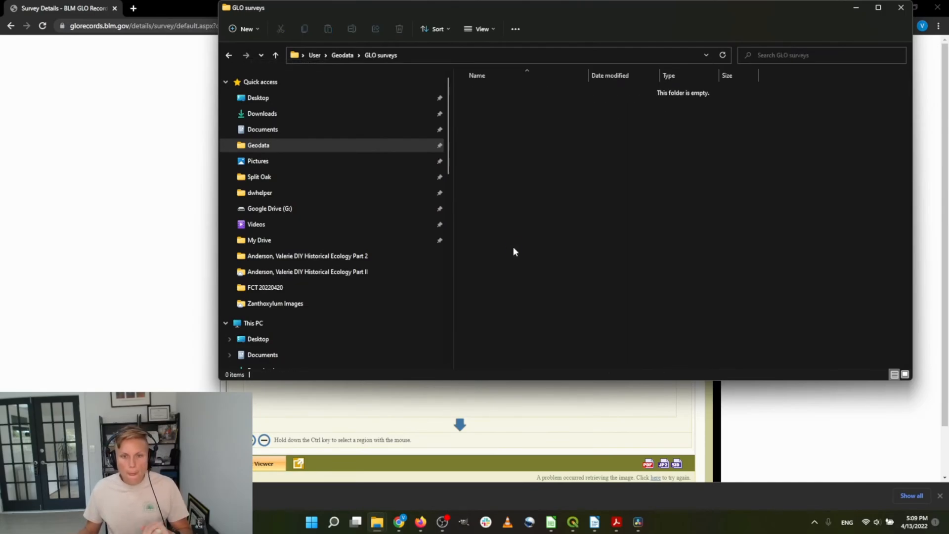
pyautogui.click(573, 523)
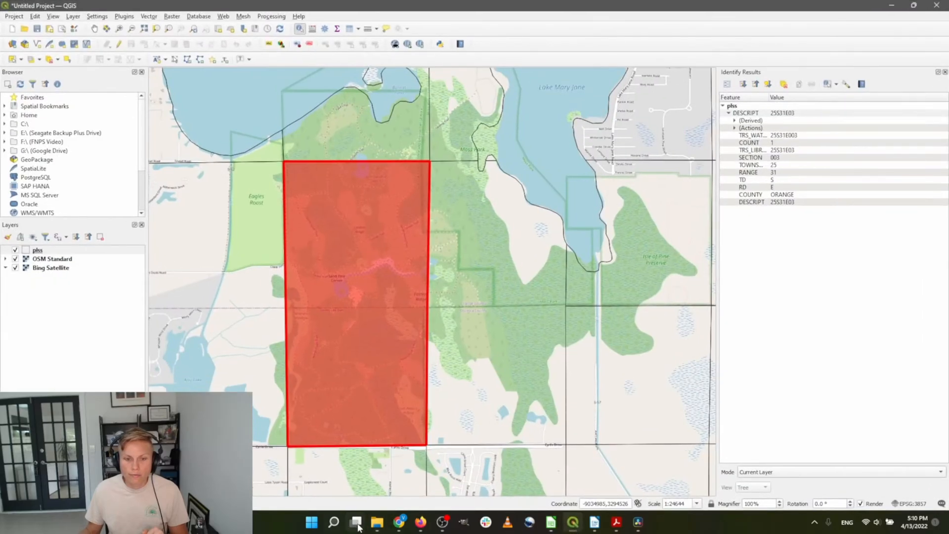
# Add the plat SID file as a QGIS layer and zoom the map to it
pyautogui.moveTo(377, 523)
pyautogui.click(577, 457)
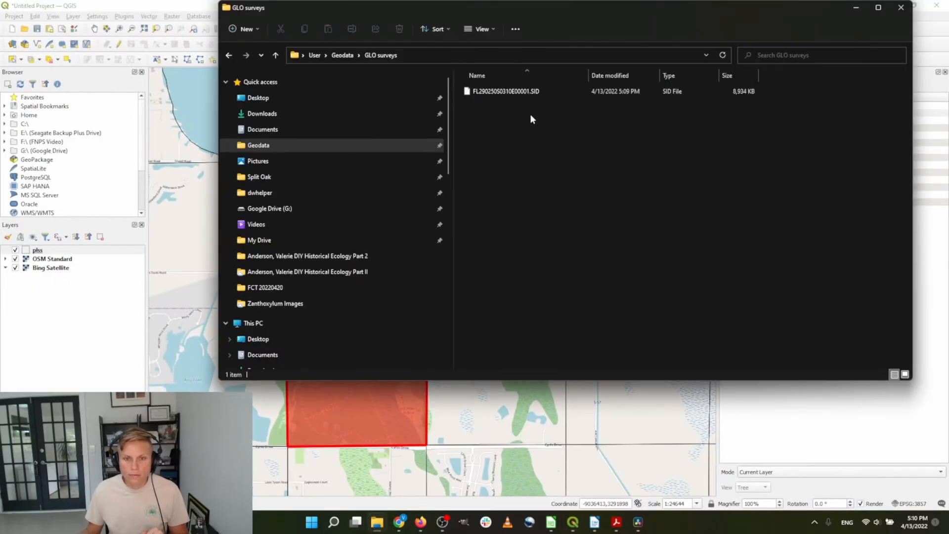
pyautogui.moveTo(520, 94); pyautogui.dragTo(119, 391)
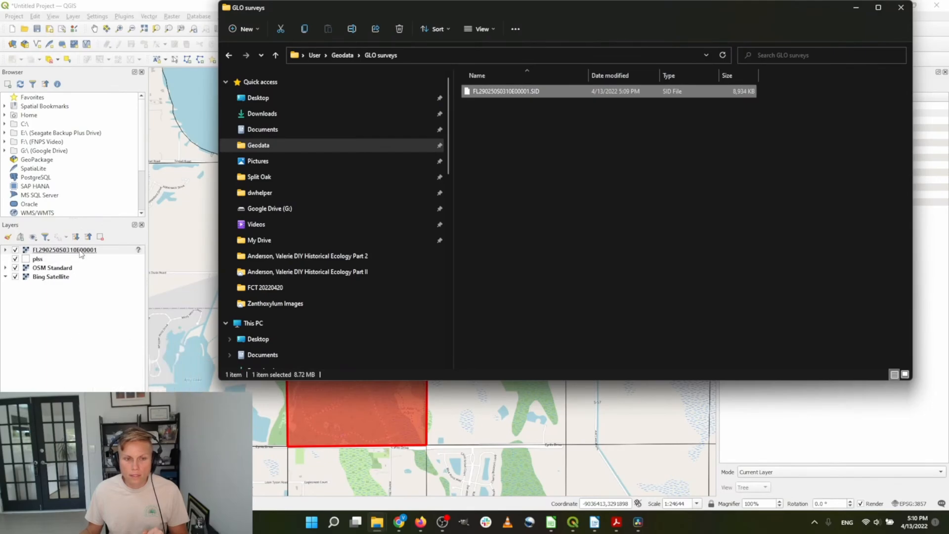
pyautogui.rightClick(81, 254)
pyautogui.click(95, 260)
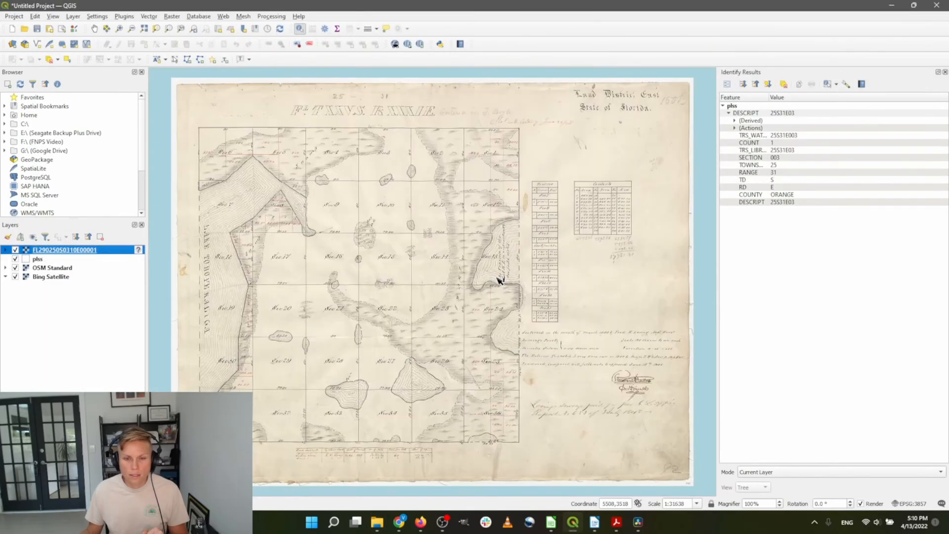
# Zoom in and out across the plat to inspect sections 1–16
pyautogui.scroll(-5, 539, 242)
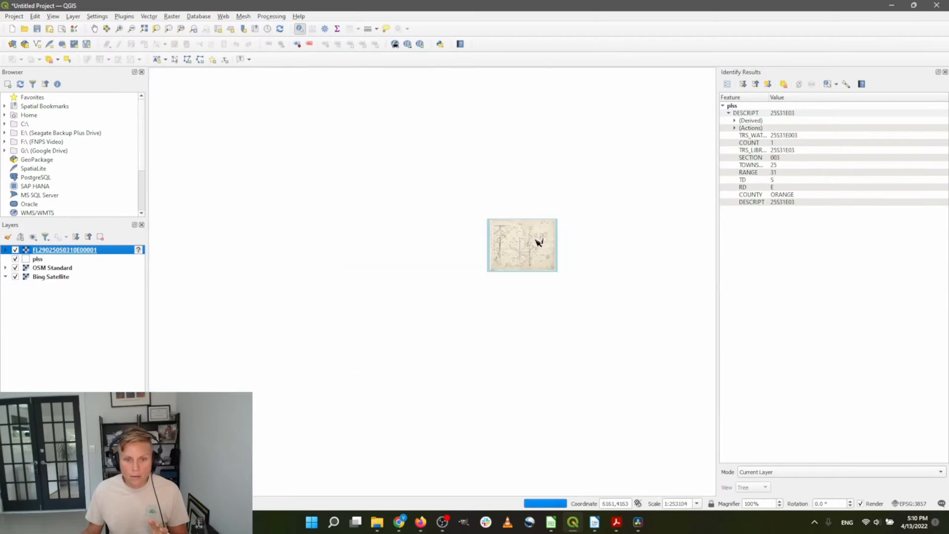
pyautogui.scroll(-4, 509, 271)
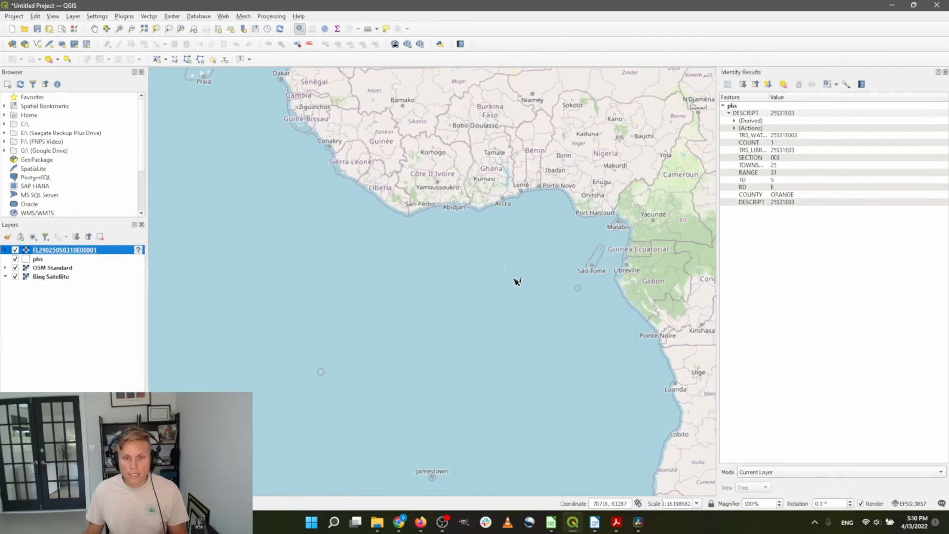
pyautogui.scroll(3, 512, 273)
pyautogui.scroll(4, 532, 328)
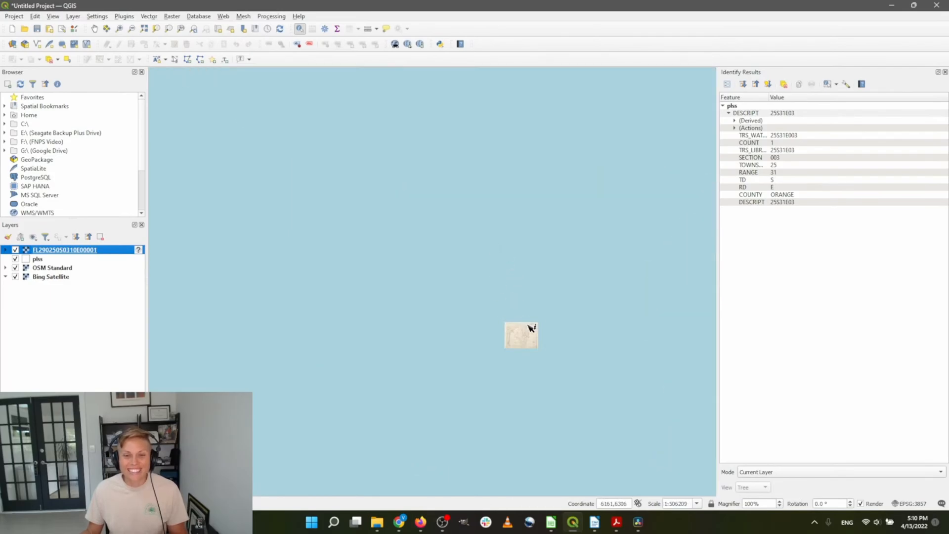
pyautogui.scroll(2, 454, 272)
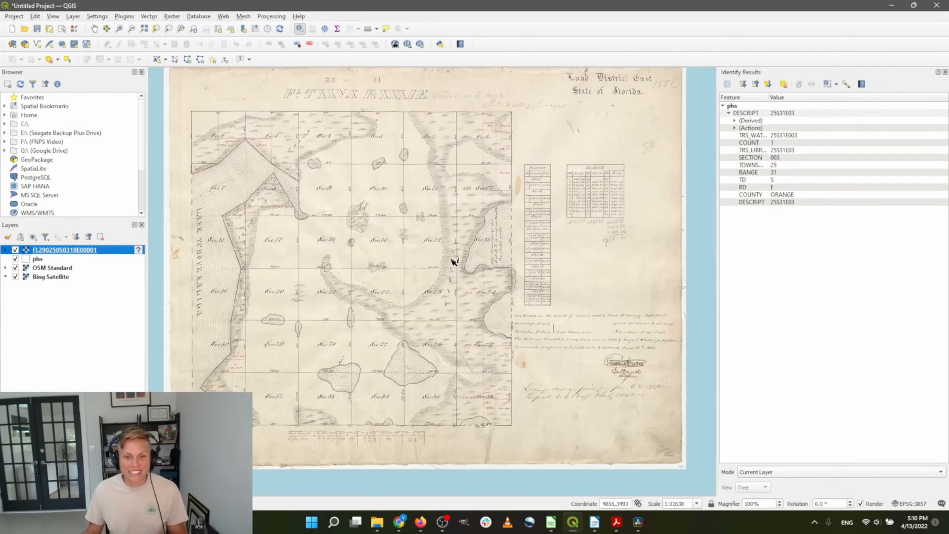
pyautogui.scroll(-1, 430, 293)
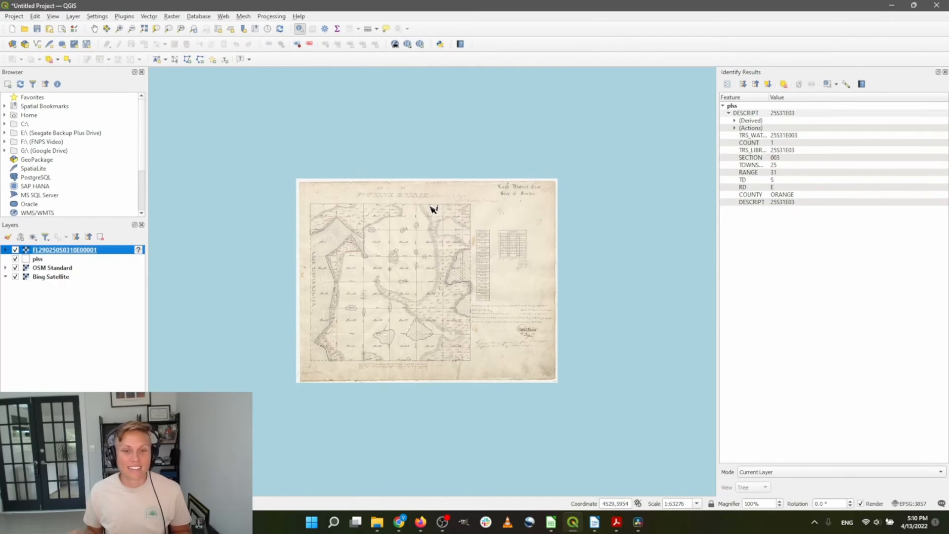
# Hide the plat layer and zoom in and out over the map beneath it
pyautogui.click(15, 250)
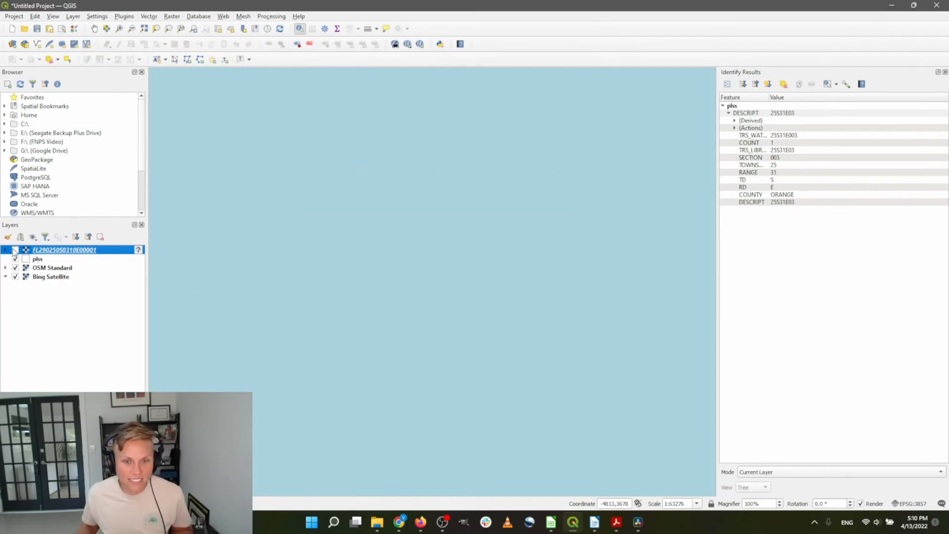
pyautogui.scroll(11, 452, 296)
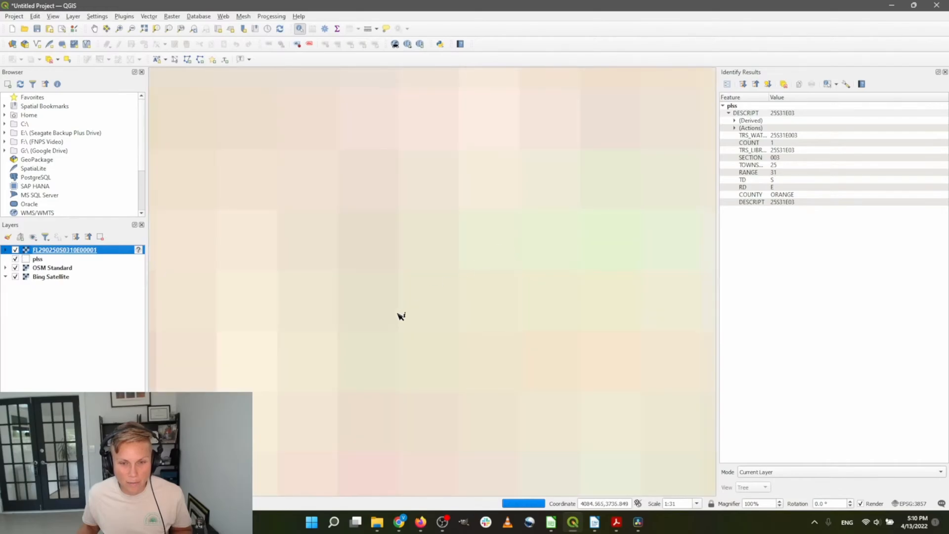
pyautogui.scroll(-10, 484, 318)
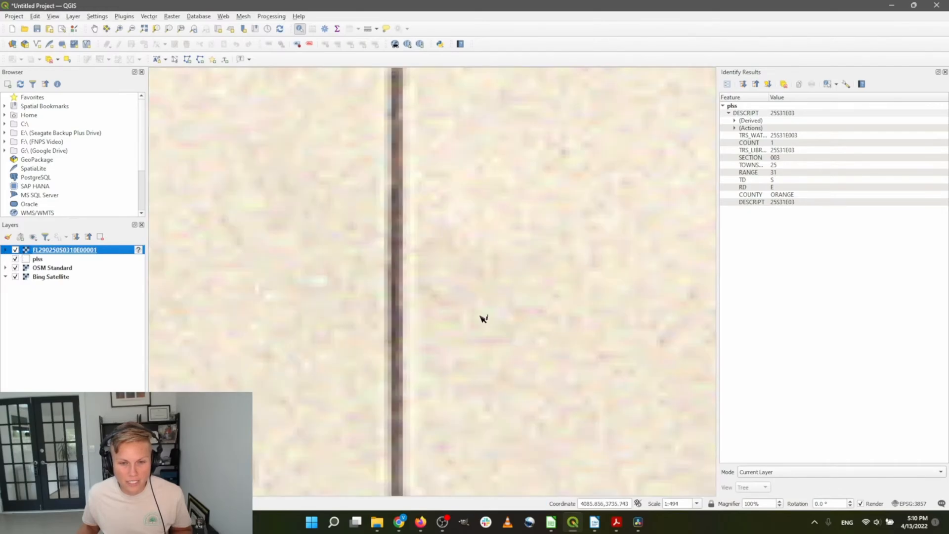
pyautogui.scroll(-2, 484, 318)
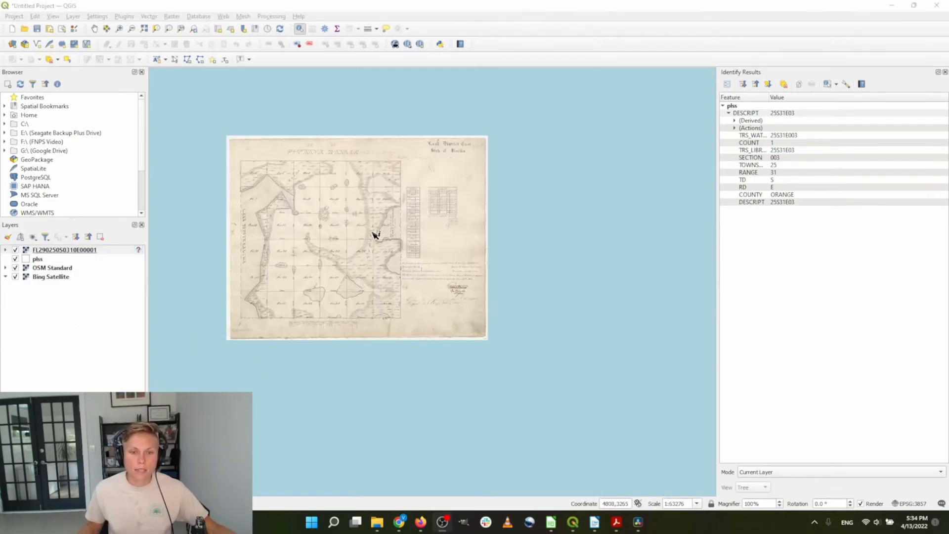
pyautogui.scroll(-3, 375, 246)
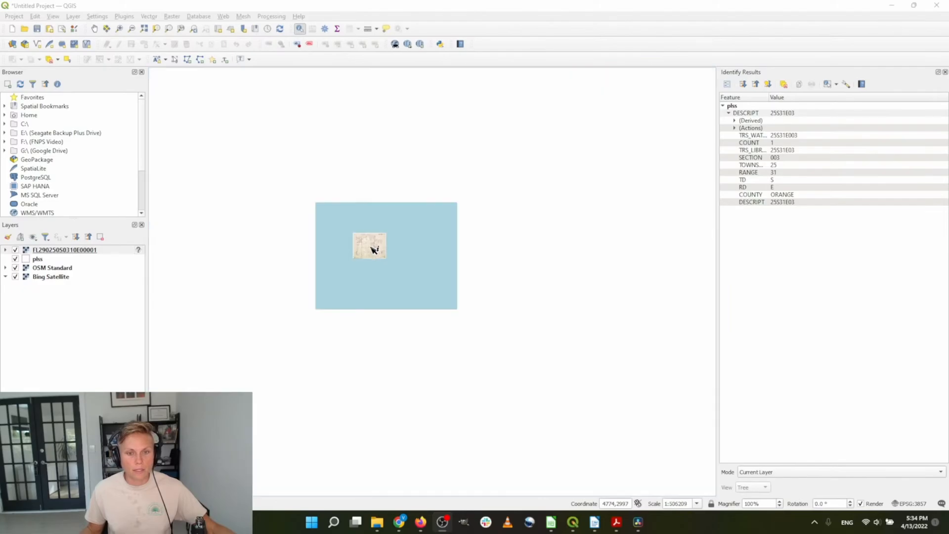
pyautogui.scroll(2, 396, 247)
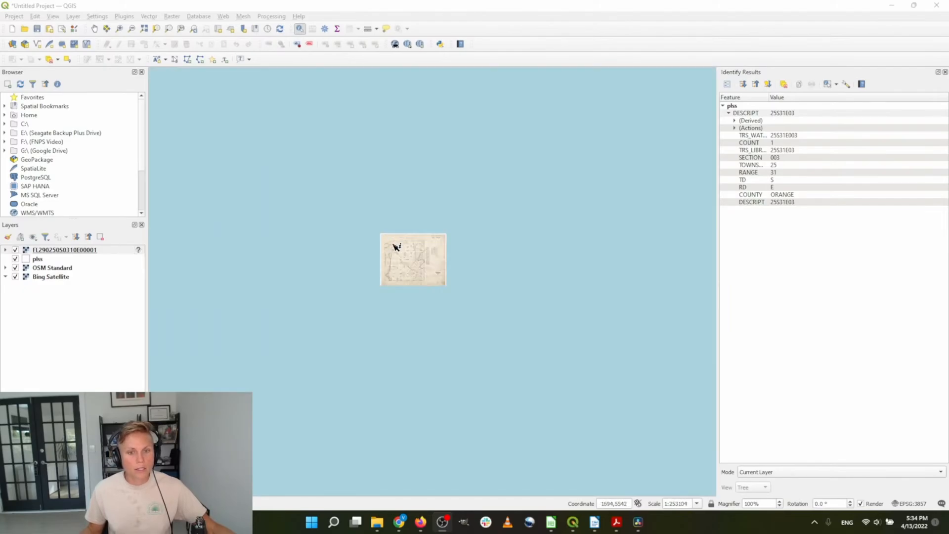
pyautogui.scroll(2, 445, 290)
pyautogui.scroll(1, 426, 236)
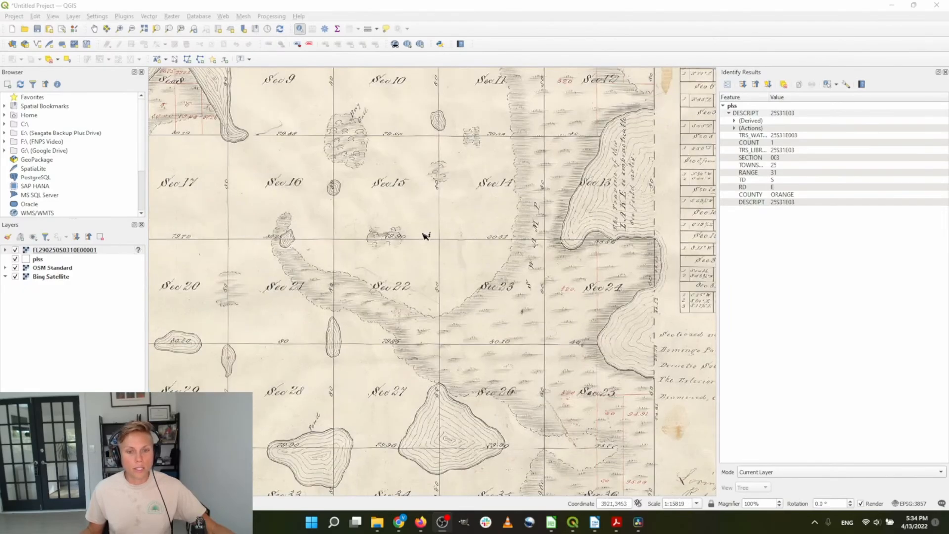
pyautogui.scroll(-1, 461, 271)
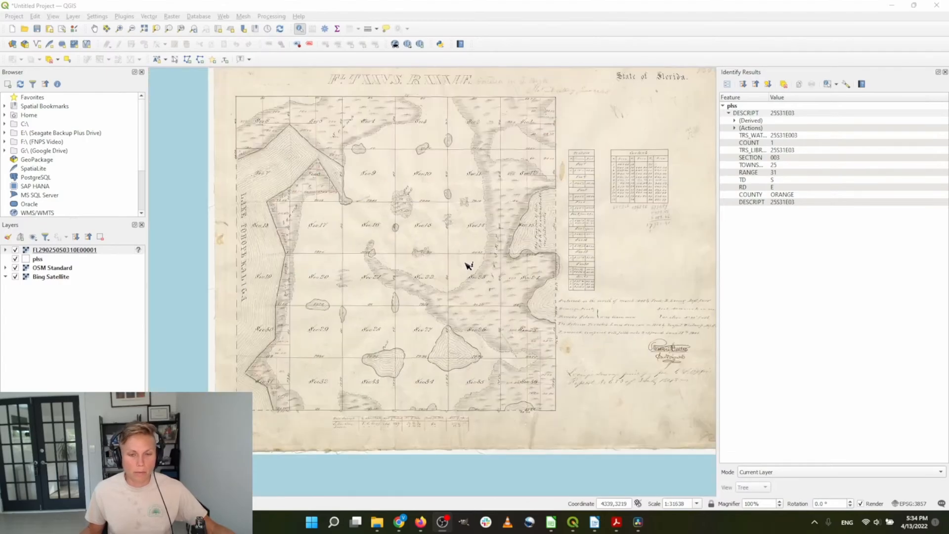
pyautogui.scroll(2, 426, 216)
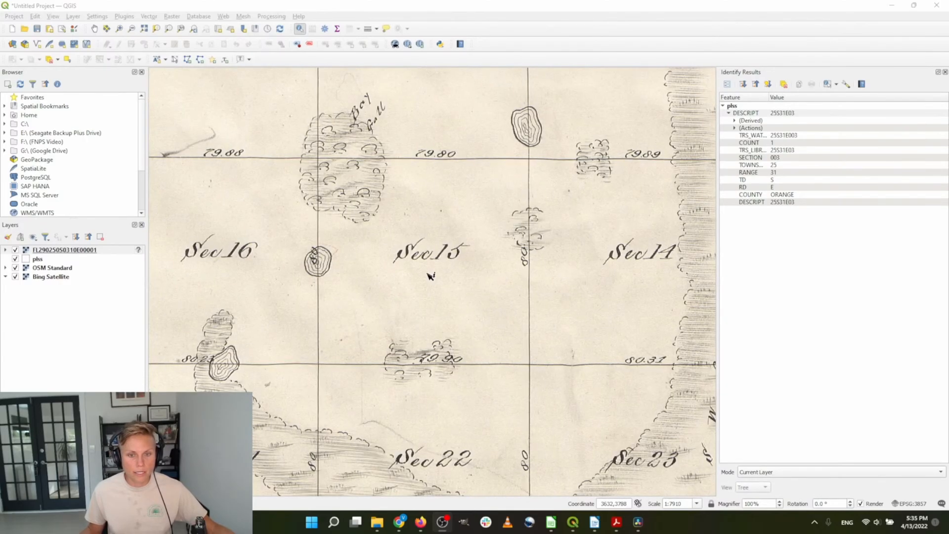
pyautogui.scroll(1, 430, 274)
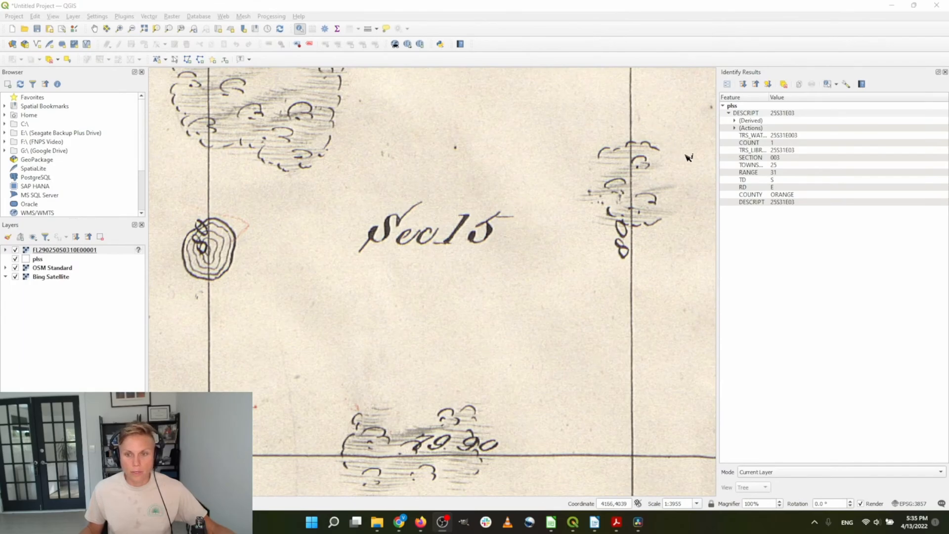
pyautogui.scroll(-3, 370, 265)
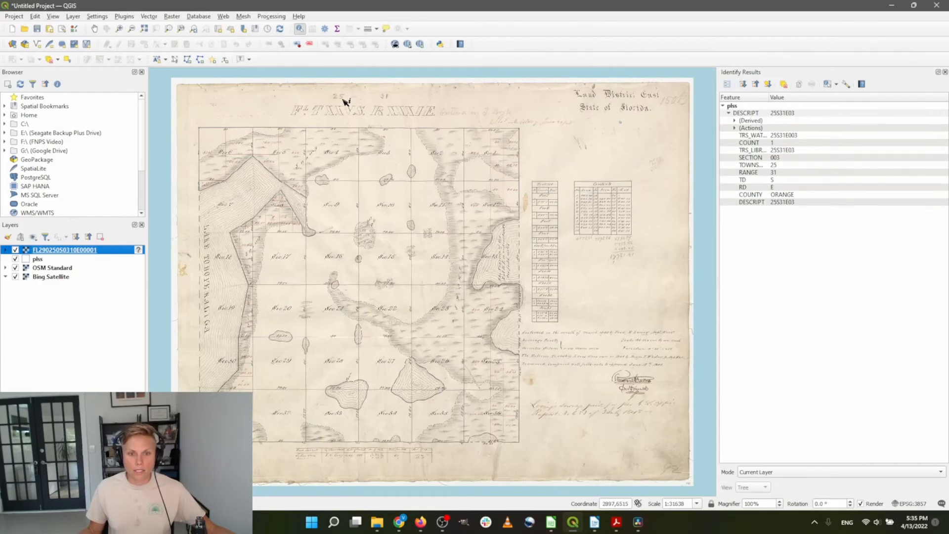
pyautogui.scroll(1, 346, 101)
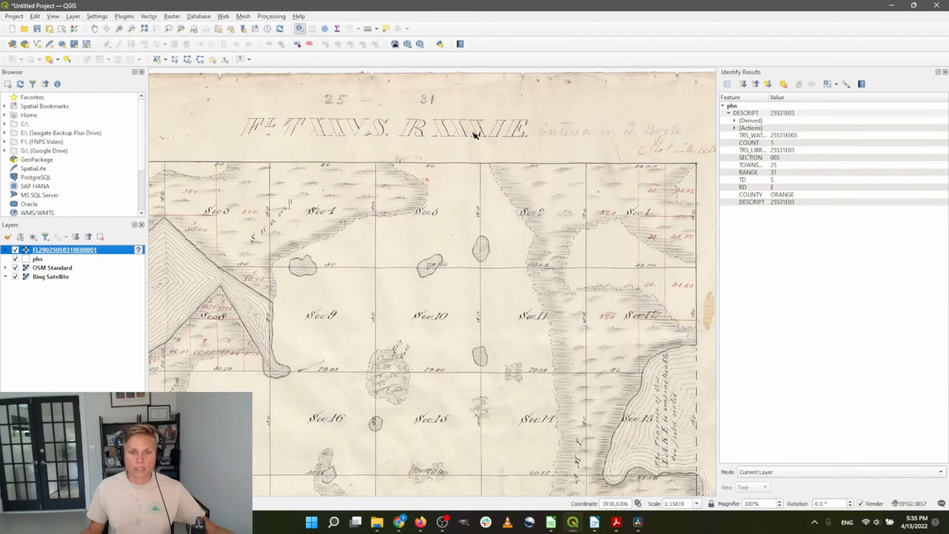
pyautogui.scroll(-1, 433, 155)
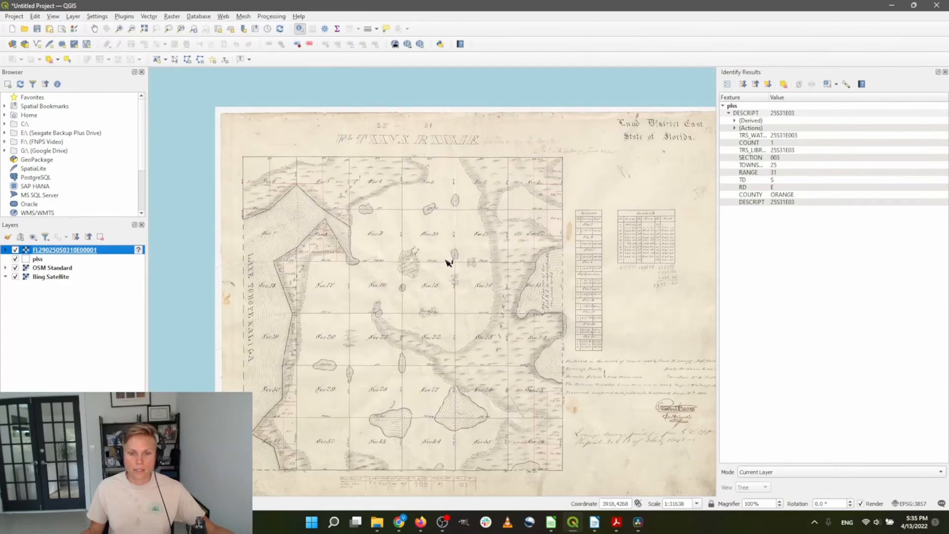
pyautogui.scroll(1, 279, 167)
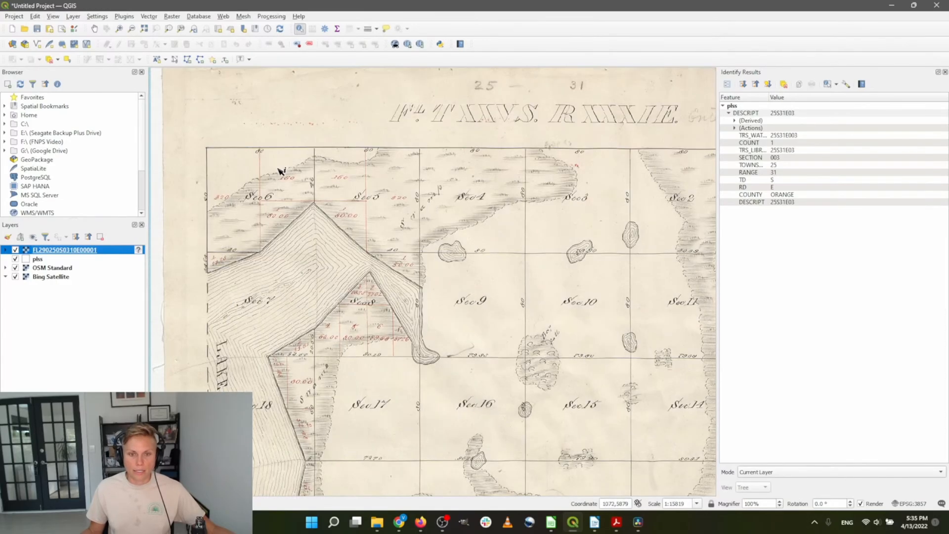
pyautogui.scroll(-1, 451, 191)
pyautogui.scroll(1, 481, 191)
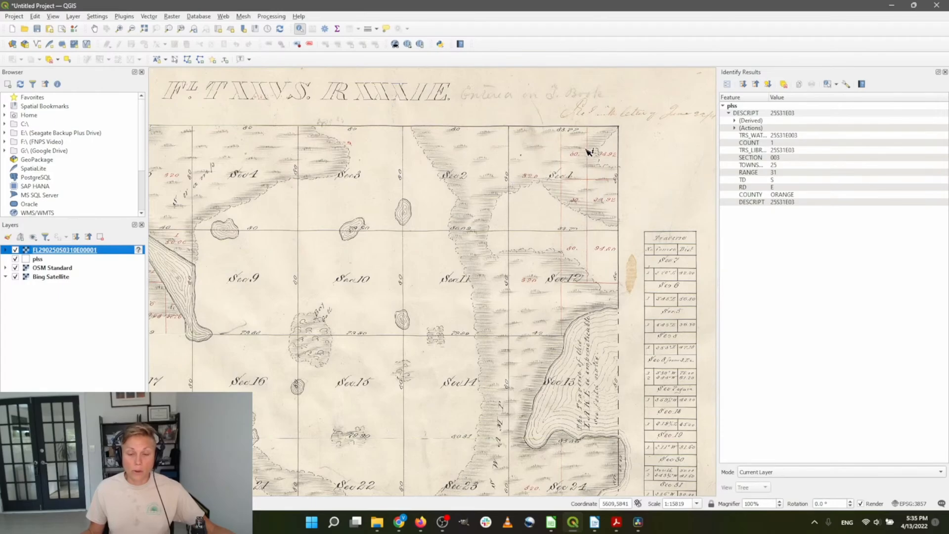
pyautogui.scroll(1, 582, 165)
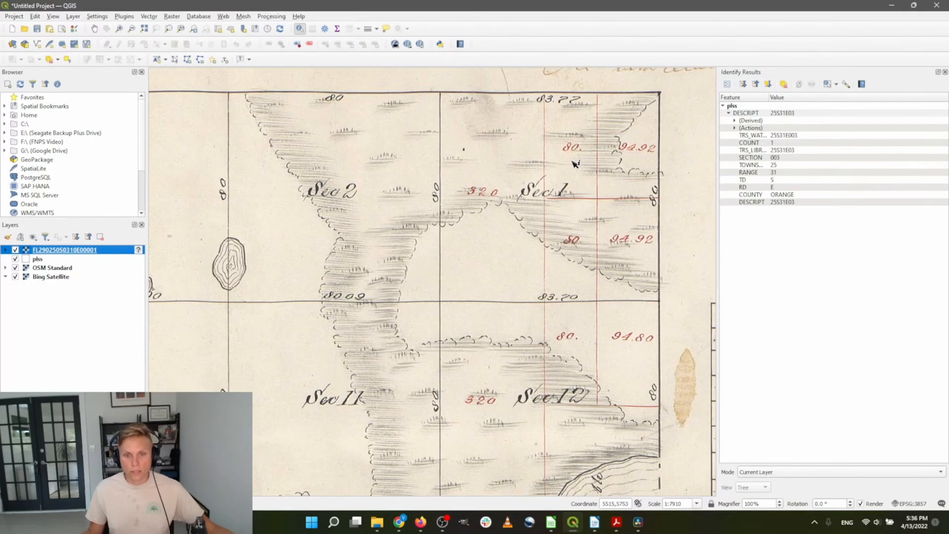
pyautogui.scroll(-1, 596, 193)
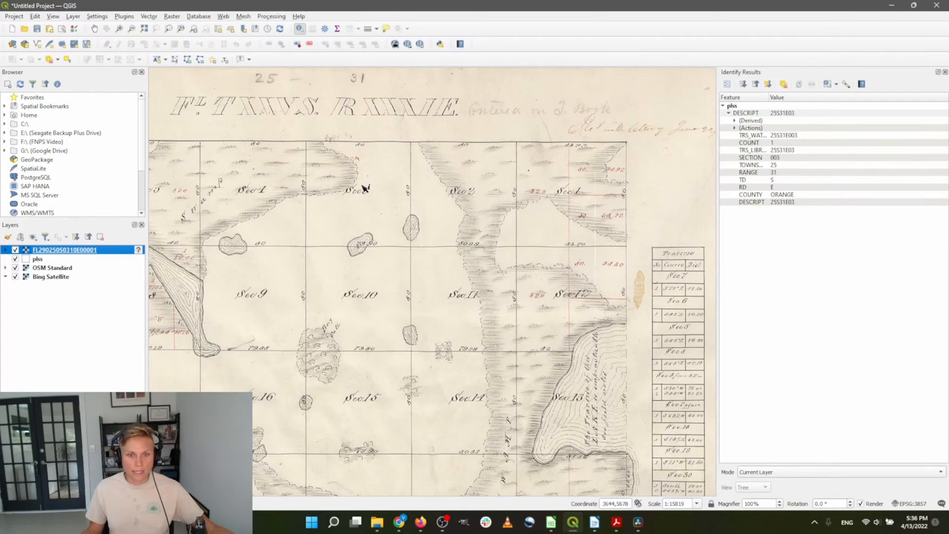
pyautogui.scroll(1, 364, 187)
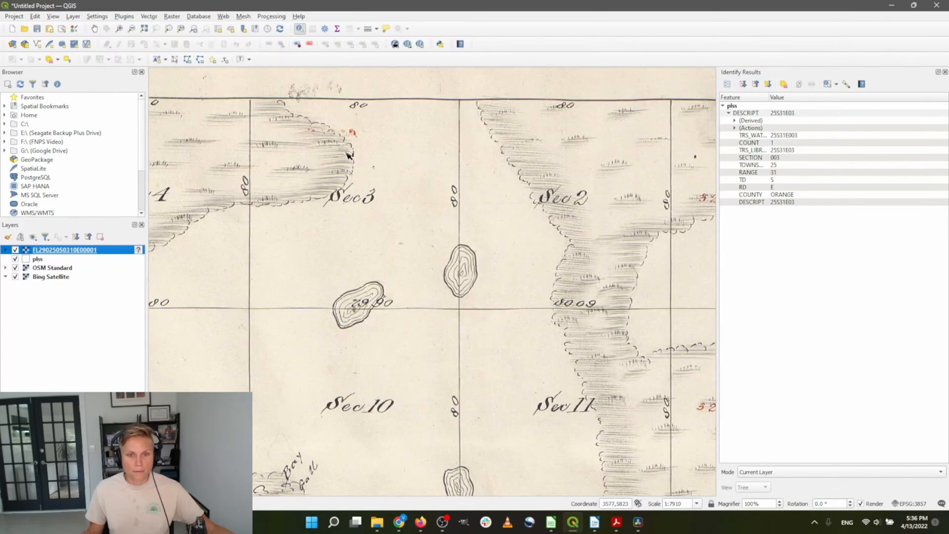
pyautogui.scroll(1, 350, 156)
pyautogui.scroll(-1, 496, 229)
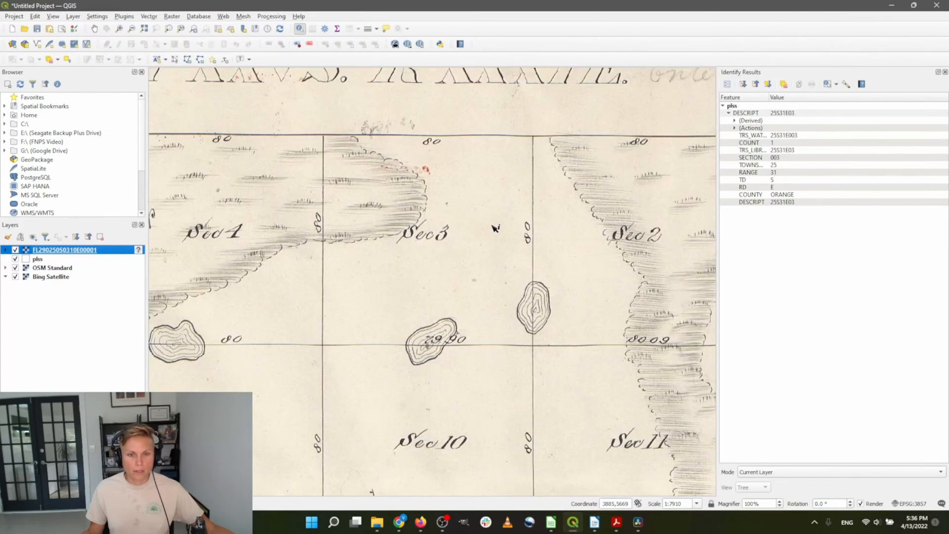
# Zoom the map out to the full extent of the plss layer
pyautogui.rightClick(78, 259)
pyautogui.click(119, 264)
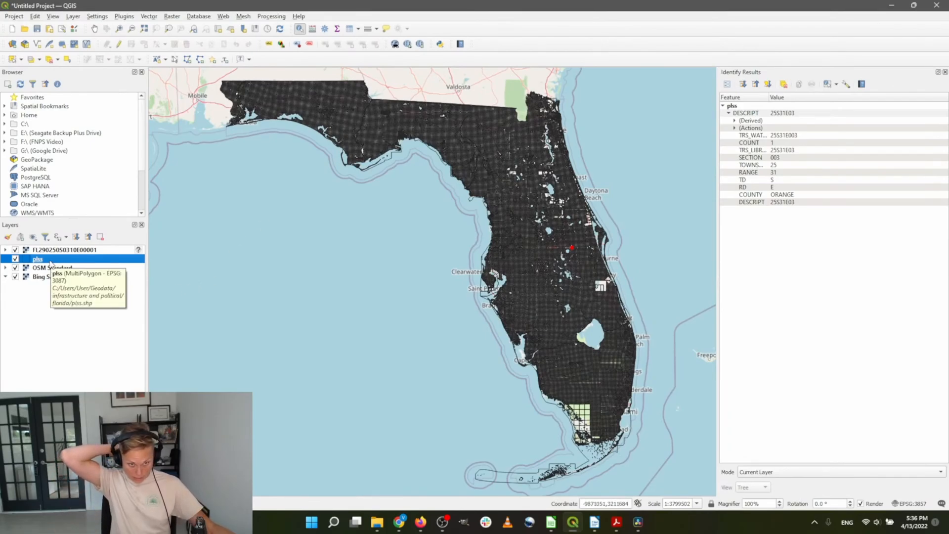
pyautogui.rightClick(51, 261)
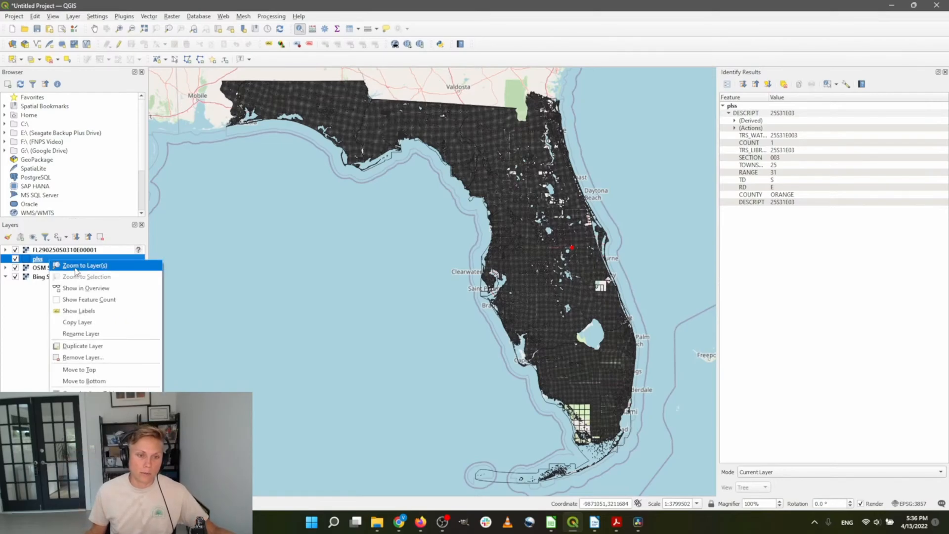
pyautogui.click(37, 304)
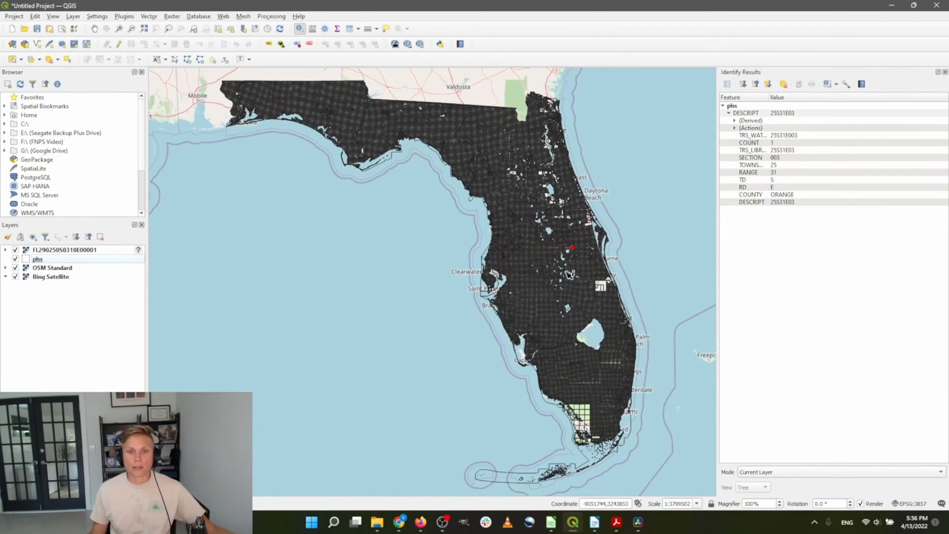
# Zoom in on the red section near Split Oak Forest
pyautogui.scroll(6, 582, 233)
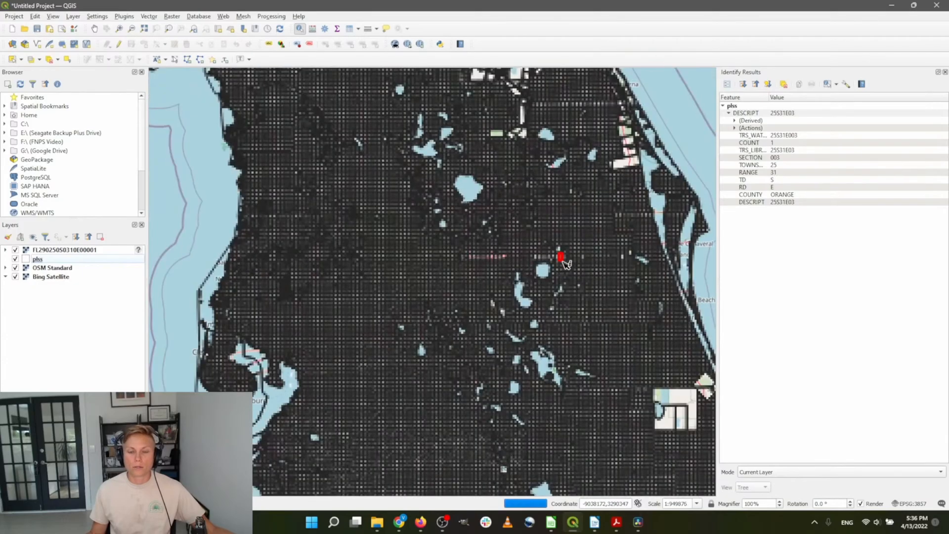
pyautogui.scroll(1, 568, 254)
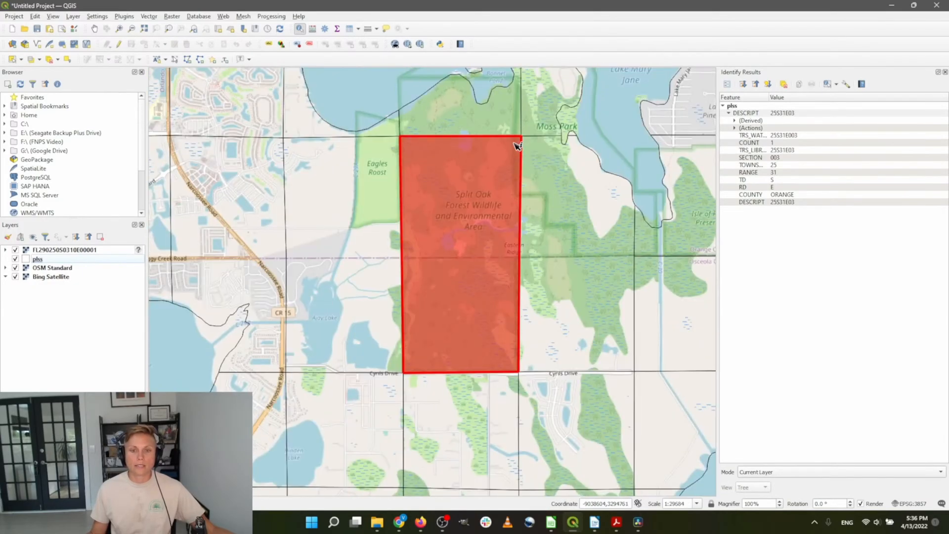
pyautogui.doubleClick(47, 107)
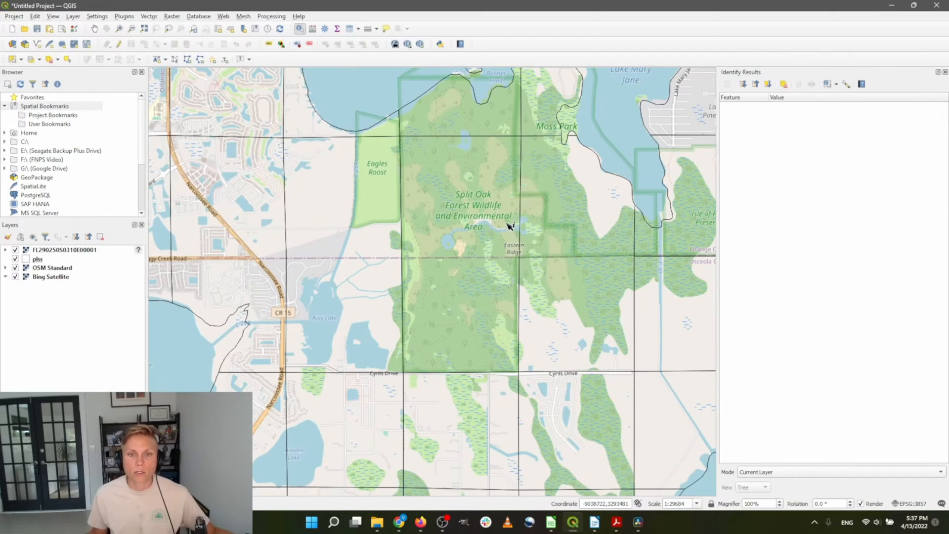
pyautogui.scroll(-1, 518, 304)
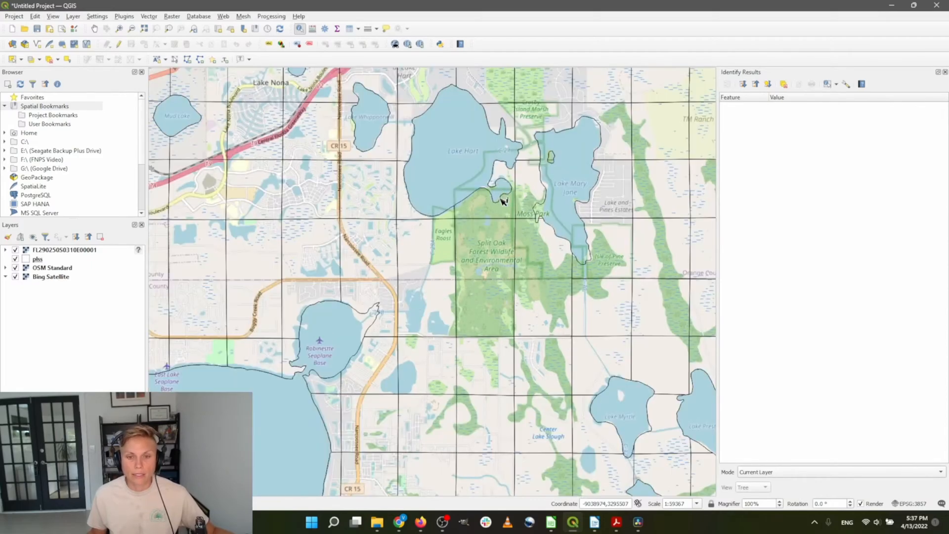
pyautogui.scroll(1, 503, 198)
pyautogui.scroll(-1, 459, 244)
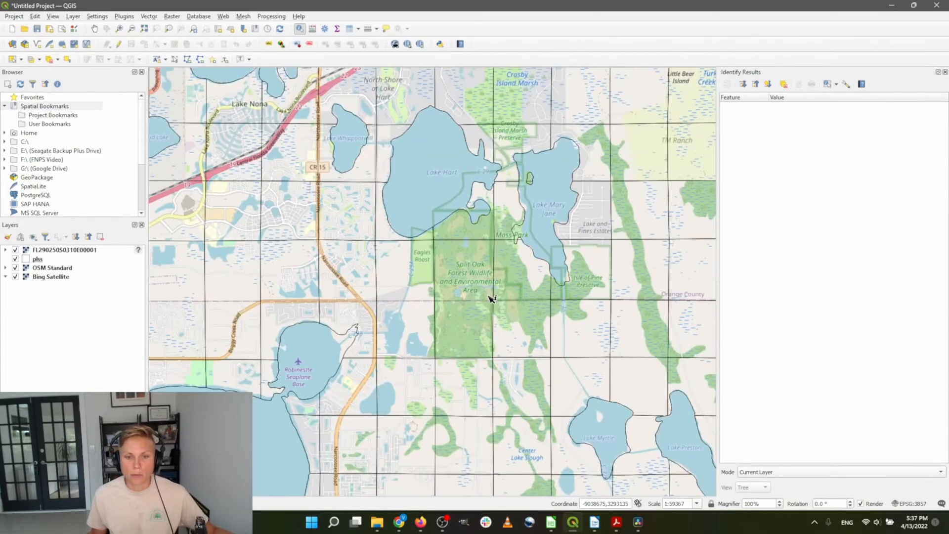
pyautogui.scroll(1, 491, 307)
# Start a new spatial bookmark under Project Bookmarks named 'Split Oak'
pyautogui.click(61, 115)
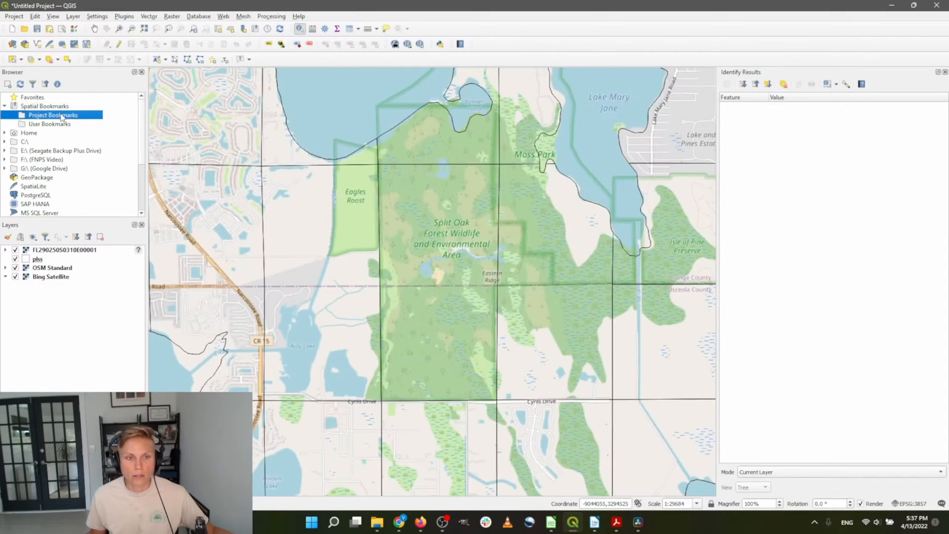
pyautogui.rightClick(61, 115)
pyautogui.click(69, 121)
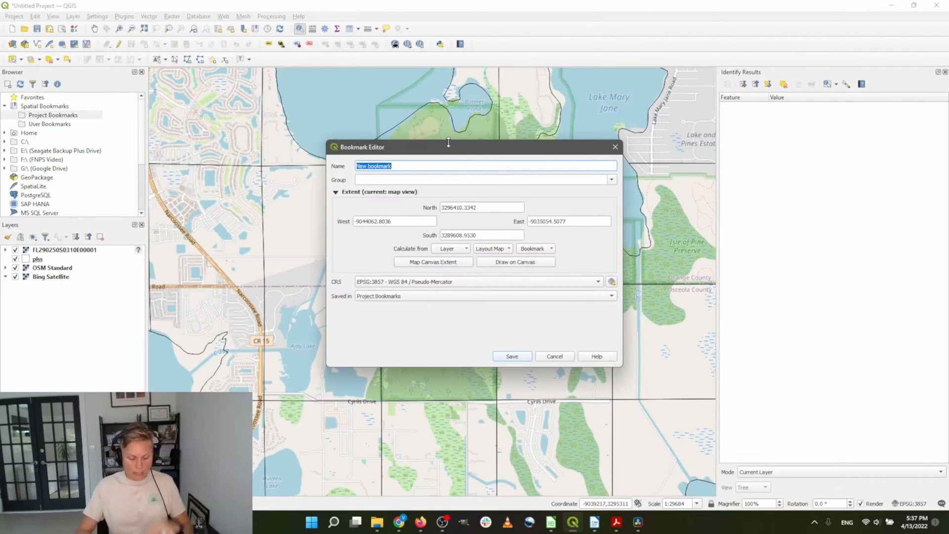
pyautogui.write('S')
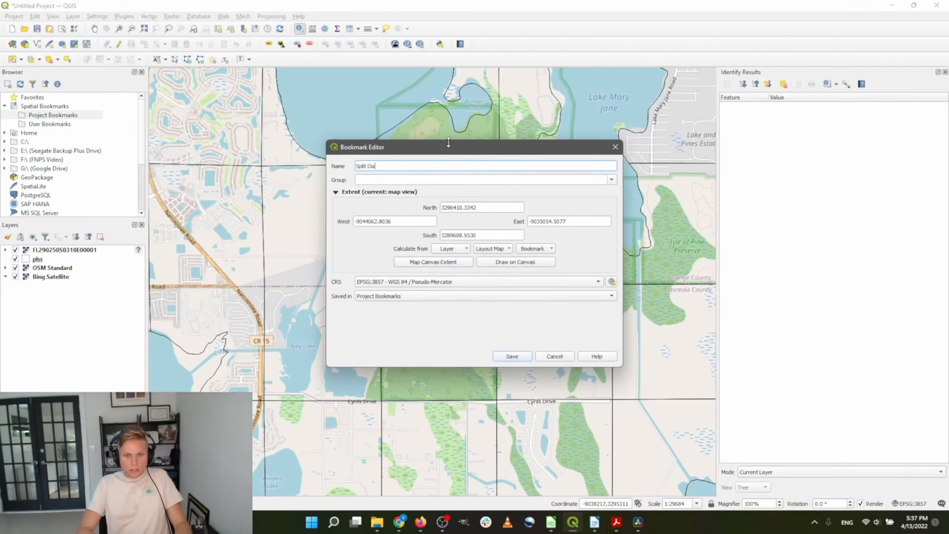
pyautogui.write('pli')
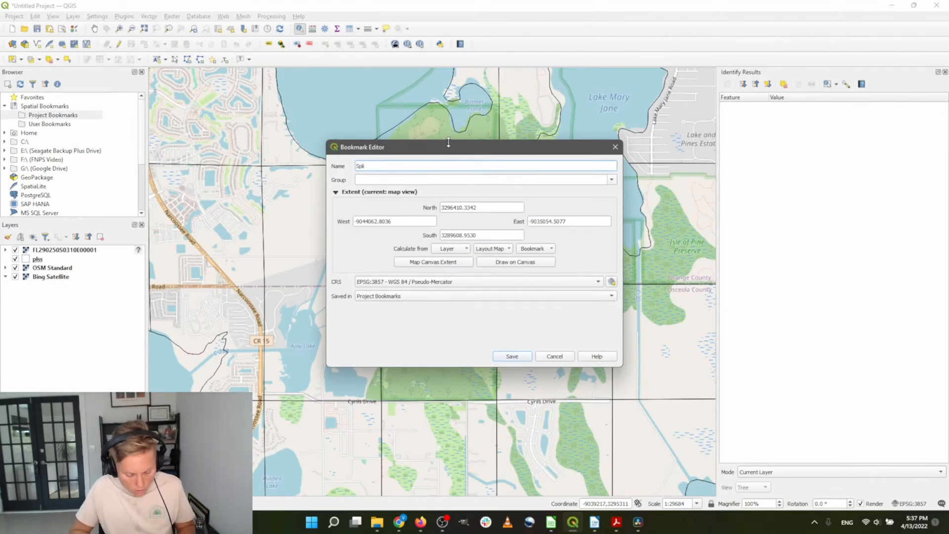
pyautogui.write('t Oak')
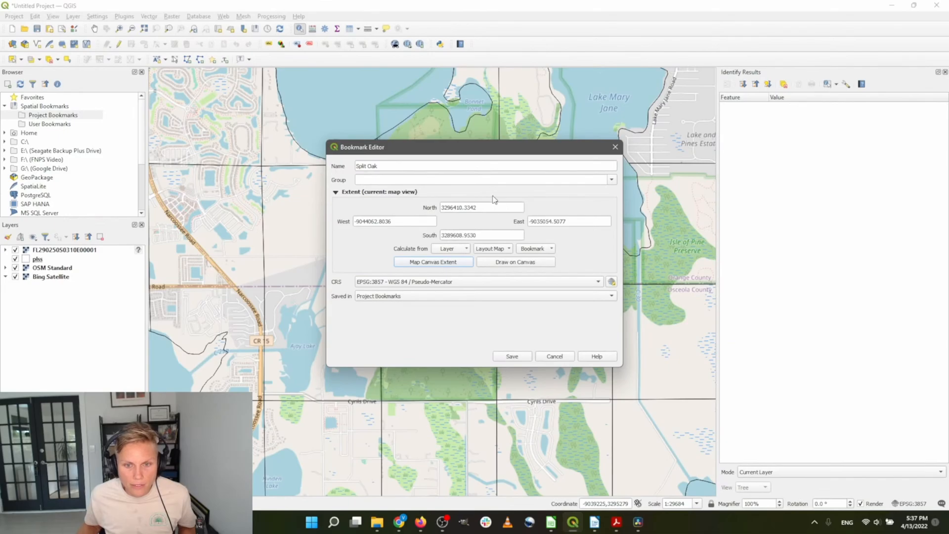
# Inspect the bookmark's north and south extent values, then dismiss the Windows notifications and calendar
pyautogui.moveTo(490, 209); pyautogui.dragTo(453, 211)
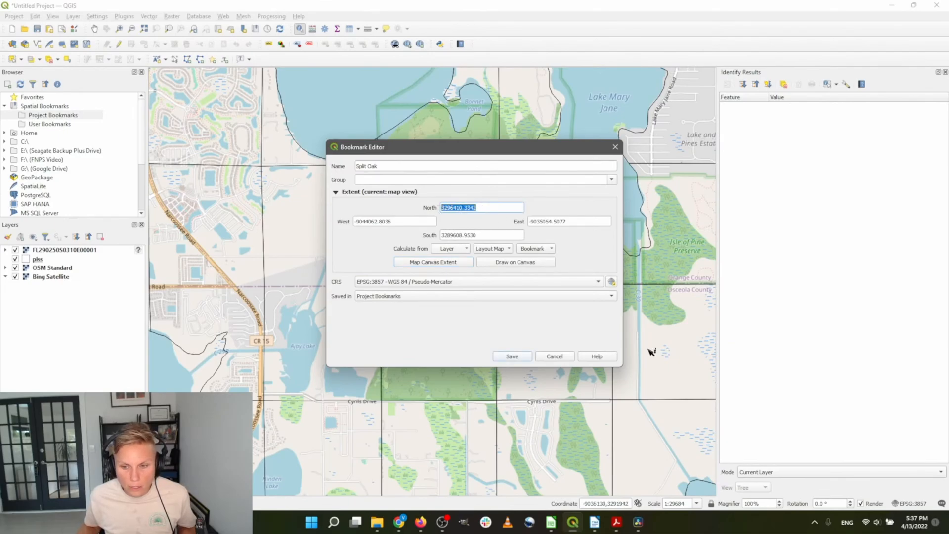
pyautogui.click(913, 504)
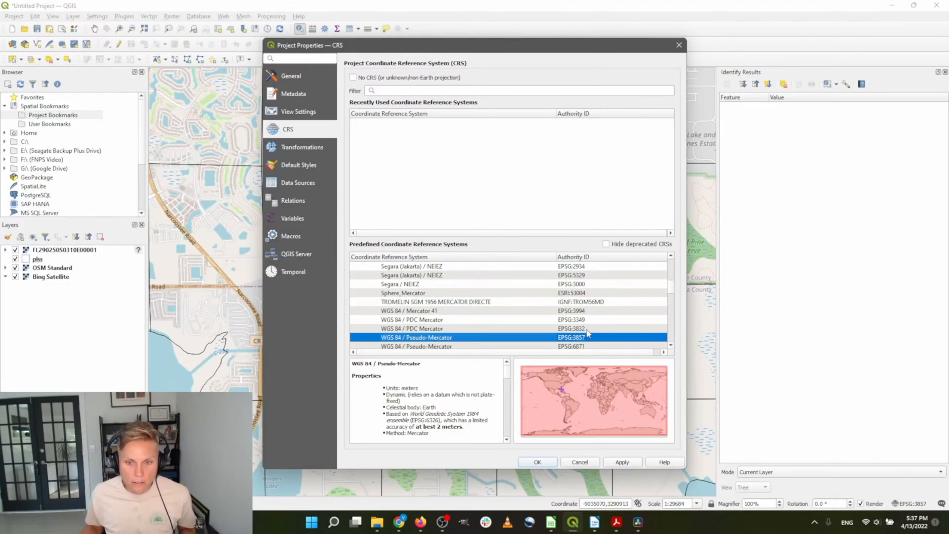
pyautogui.click(580, 462)
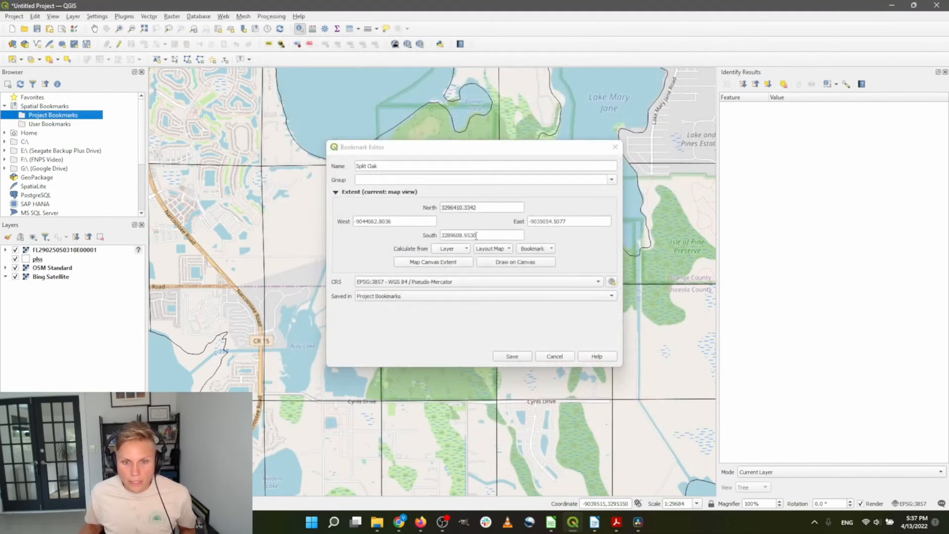
pyautogui.moveTo(476, 236); pyautogui.dragTo(419, 233)
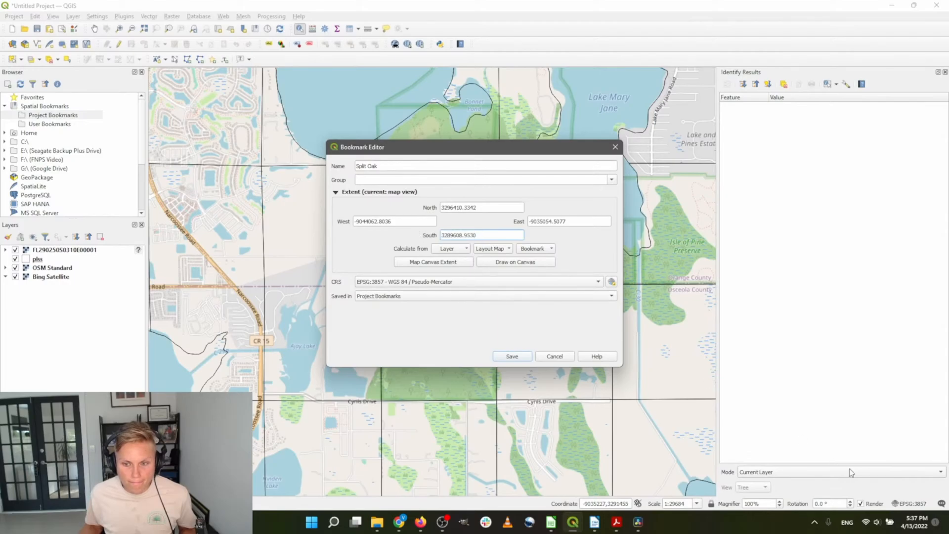
pyautogui.click(912, 500)
pyautogui.click(917, 522)
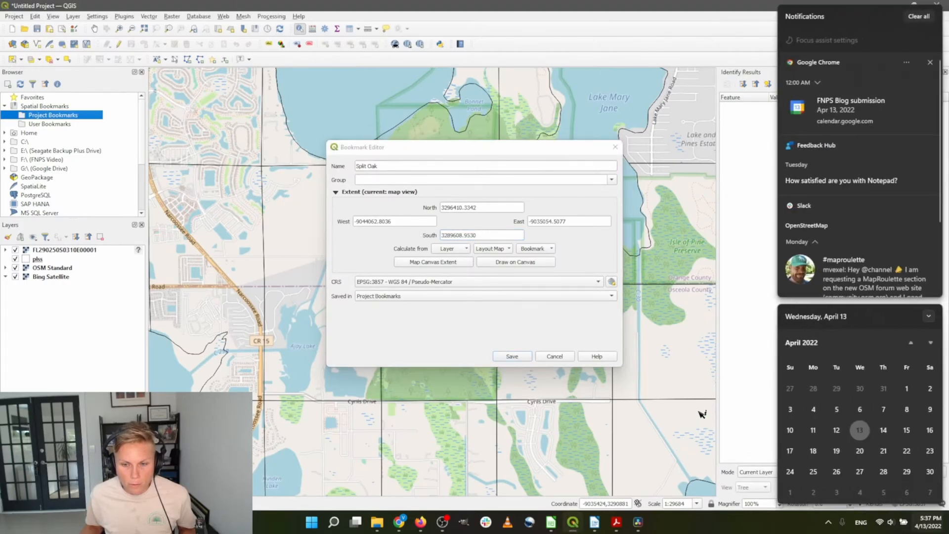
pyautogui.click(771, 350)
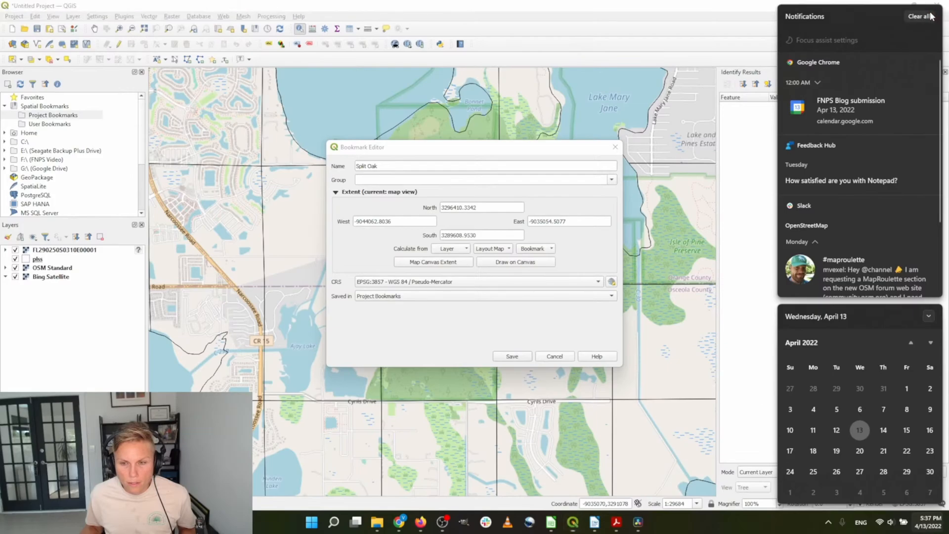
pyautogui.click(928, 317)
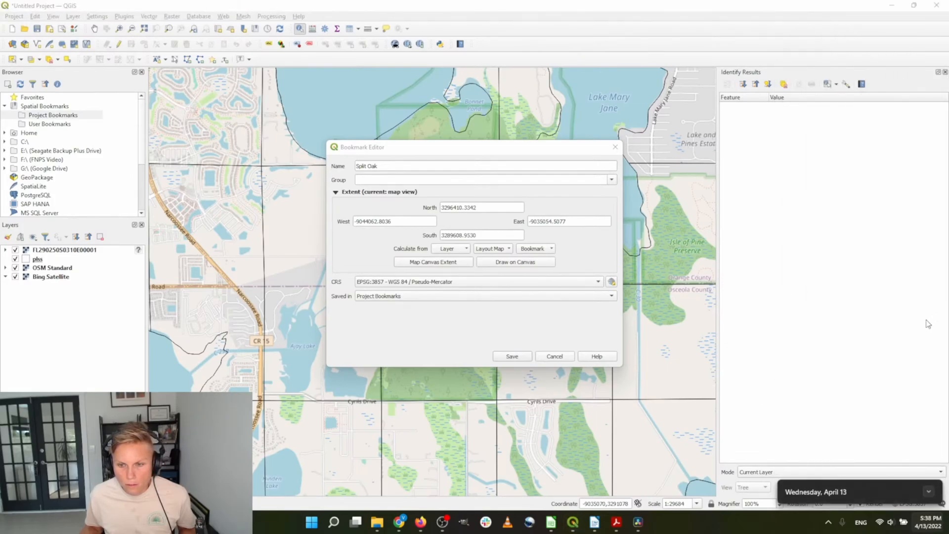
pyautogui.click(927, 528)
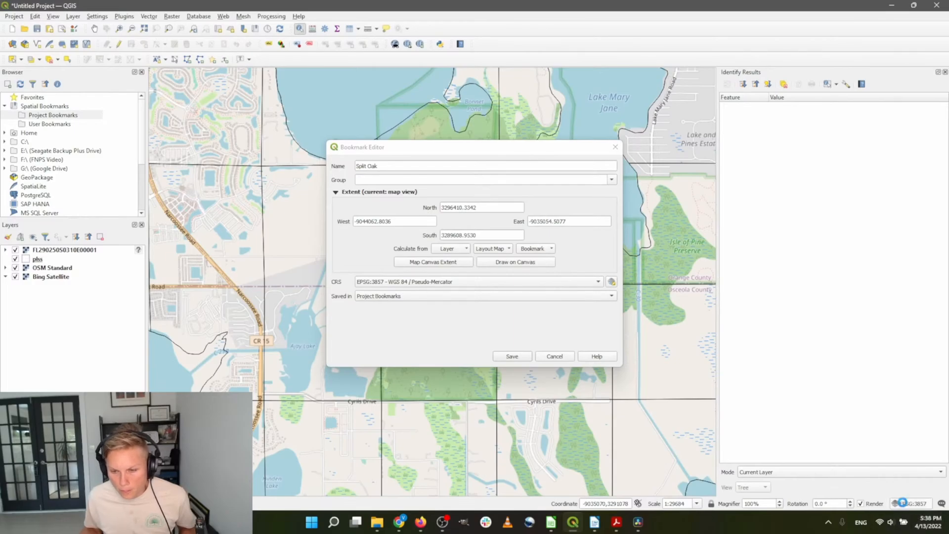
# Confirm the project CRS is WGS 84 / Pseudo-Mercator in metres, then save the bookmark with the map canvas extent
pyautogui.click(903, 504)
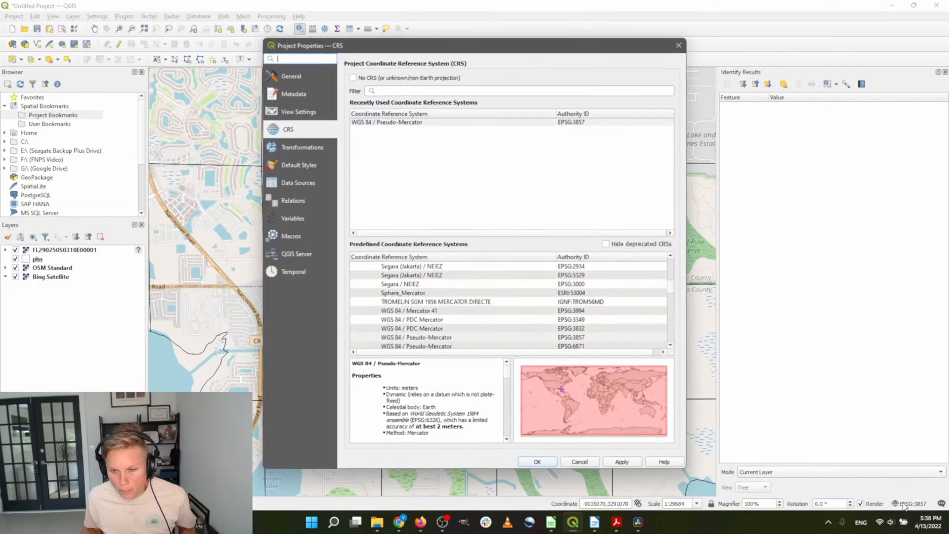
pyautogui.click(490, 122)
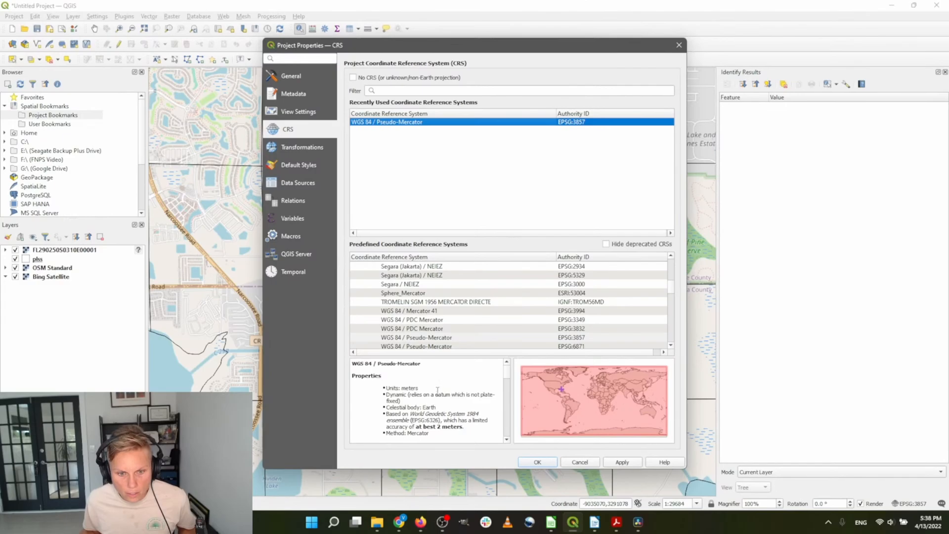
pyautogui.moveTo(438, 391); pyautogui.dragTo(392, 387)
pyautogui.click(596, 462)
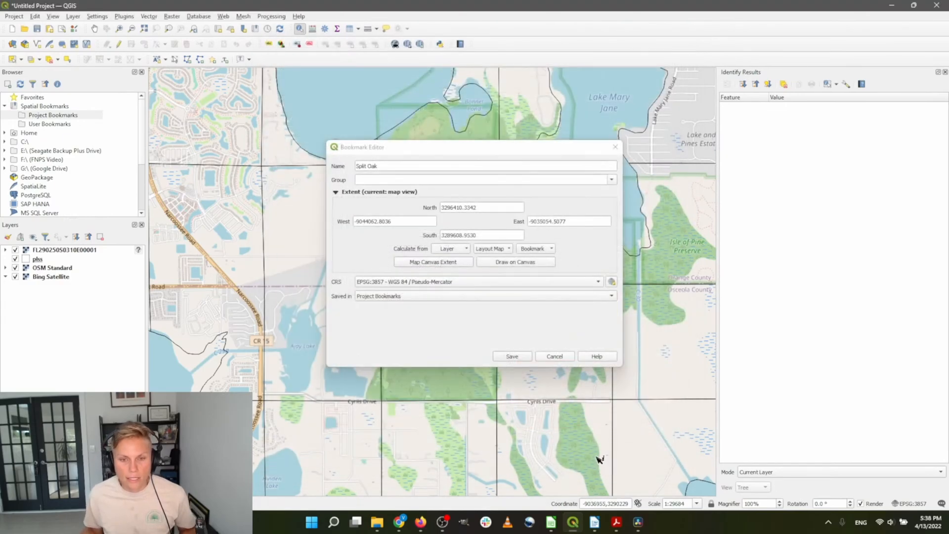
pyautogui.click(428, 261)
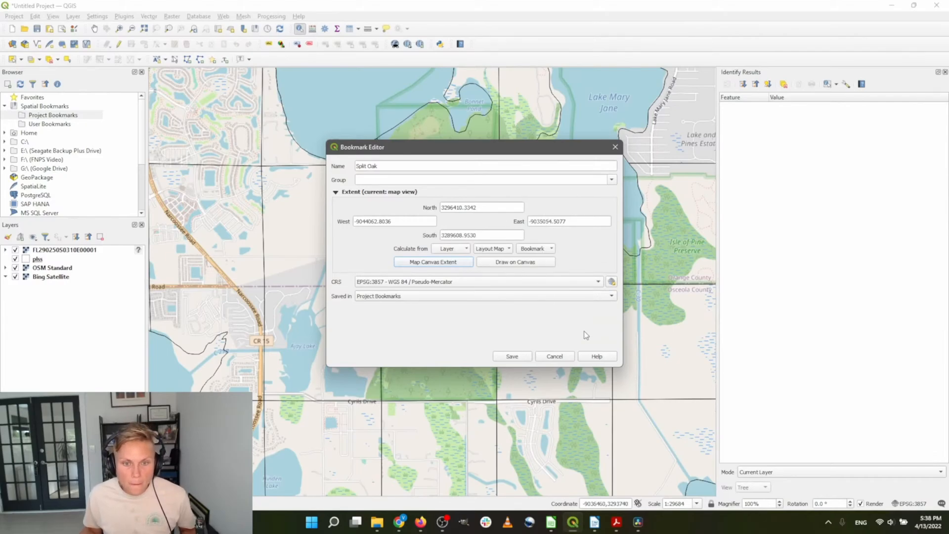
pyautogui.click(512, 356)
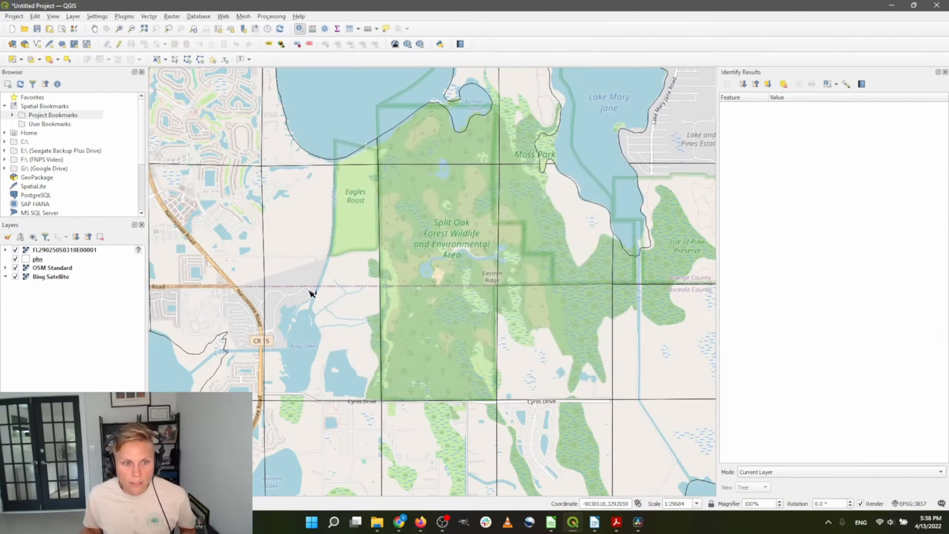
# Expand Project Bookmarks, zoom to the plat layer near Sec 3, and launch Raster > Georeferencer
pyautogui.click(12, 115)
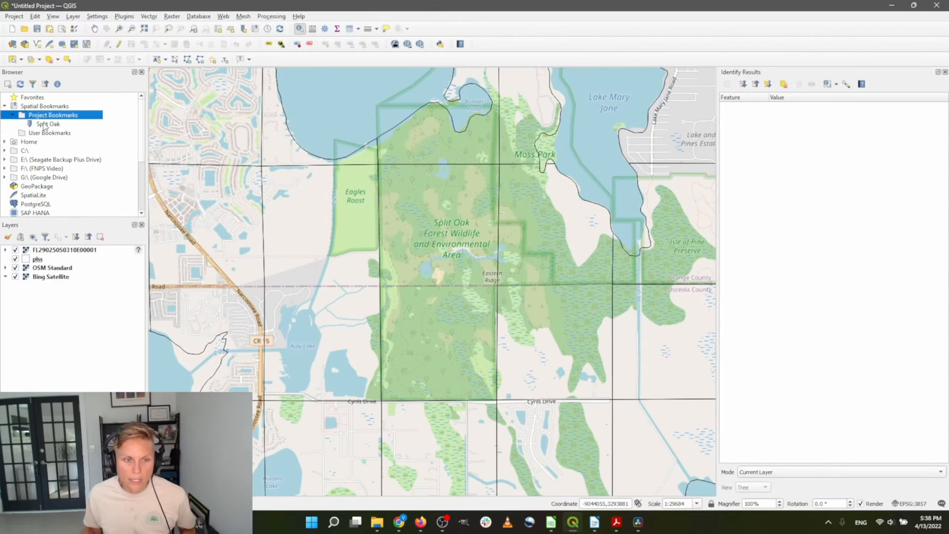
pyautogui.rightClick(55, 252)
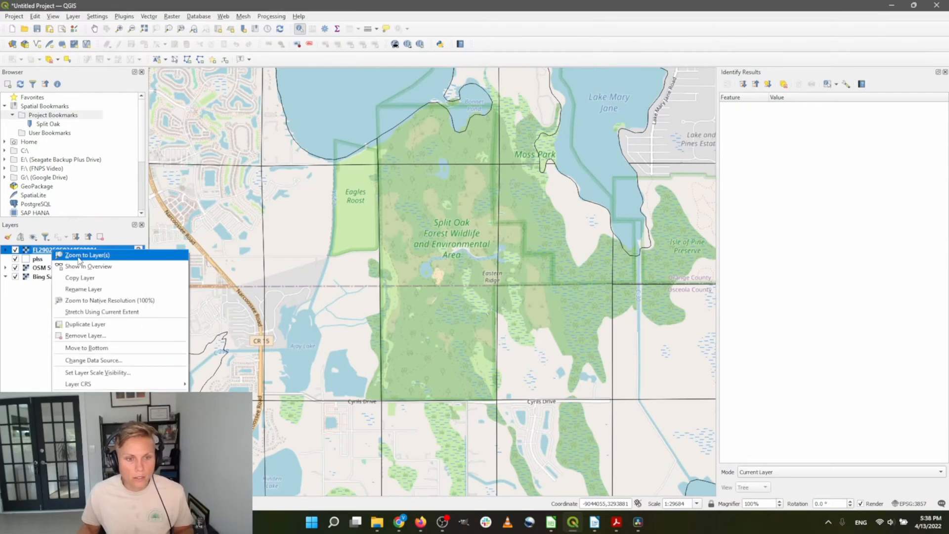
pyautogui.click(61, 255)
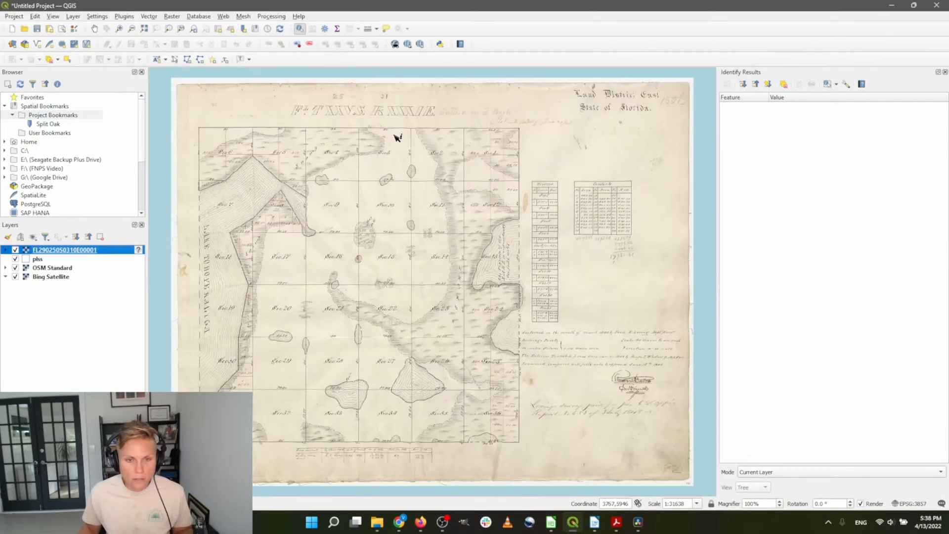
pyautogui.scroll(2, 398, 138)
pyautogui.scroll(-1, 643, 337)
pyautogui.scroll(1, 477, 206)
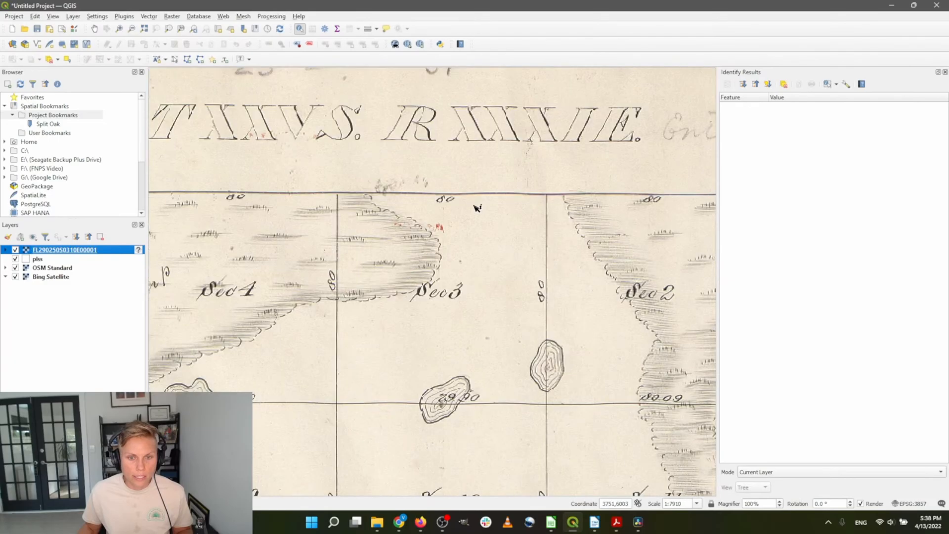
pyautogui.click(175, 17)
pyautogui.click(181, 46)
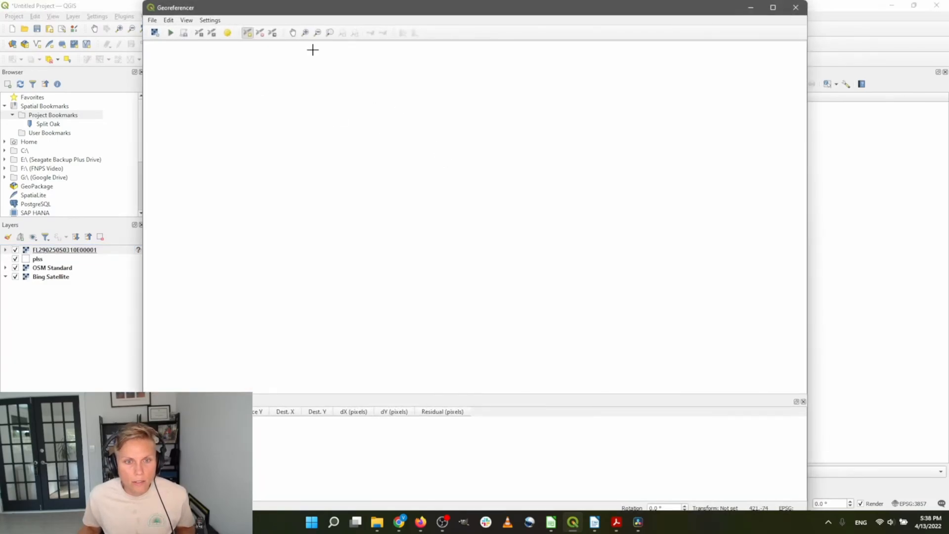
# Choose Open Raster in the Georeferencer and browse to Local Disk (C:)
pyautogui.click(155, 32)
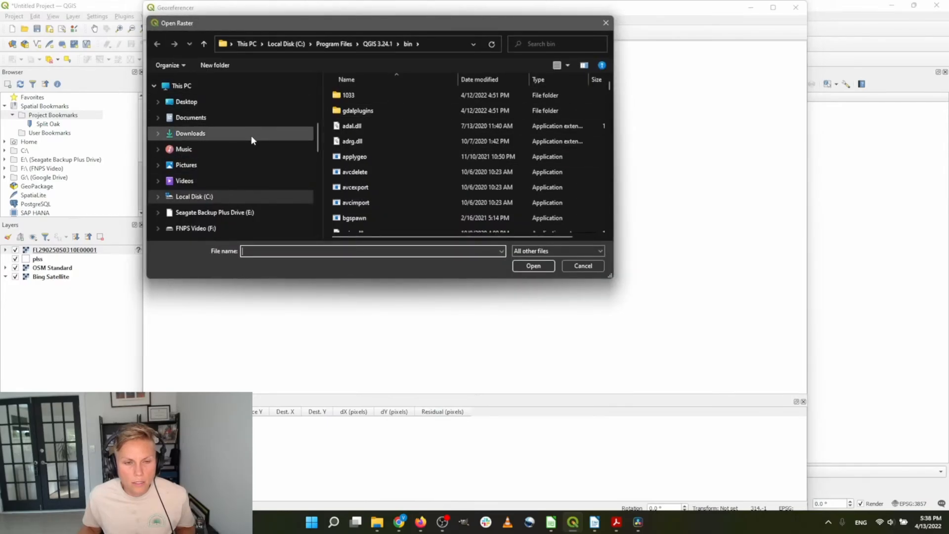
pyautogui.scroll(-3, 232, 156)
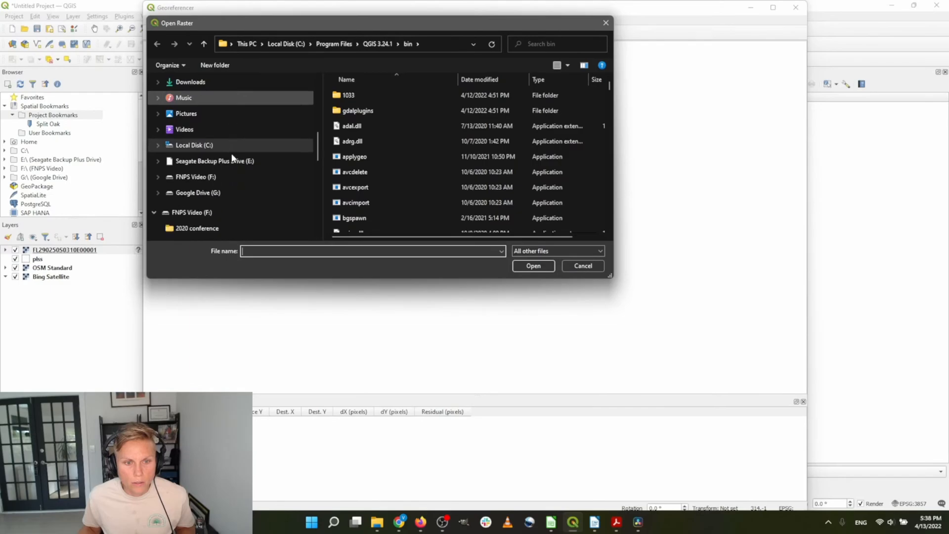
pyautogui.scroll(3, 231, 158)
pyautogui.click(211, 196)
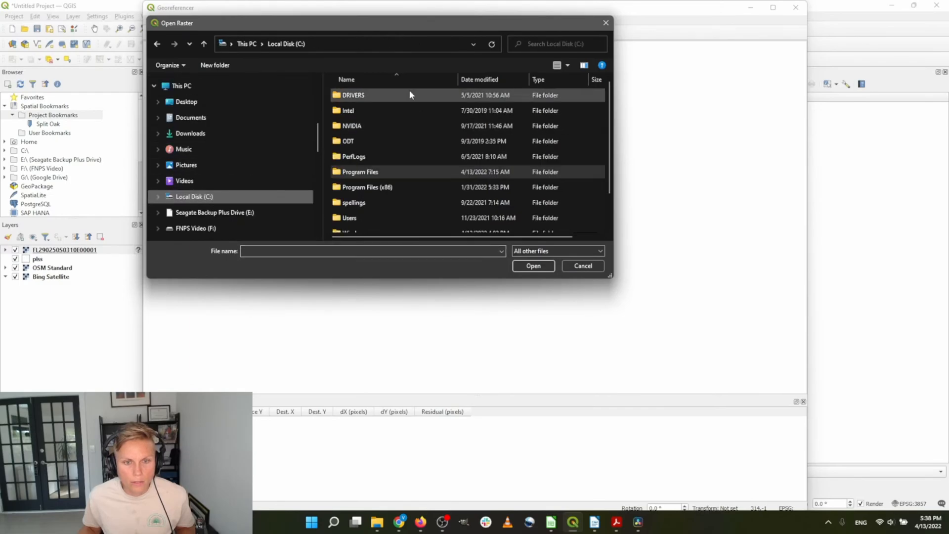
pyautogui.scroll(-1, 391, 150)
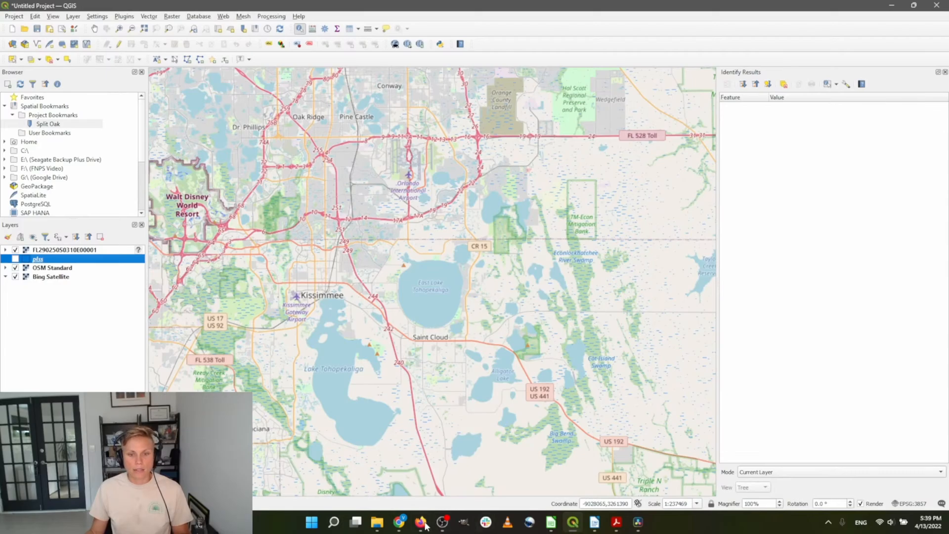
# Go to the FGDL data search page in a new Chrome tab
pyautogui.click(407, 524)
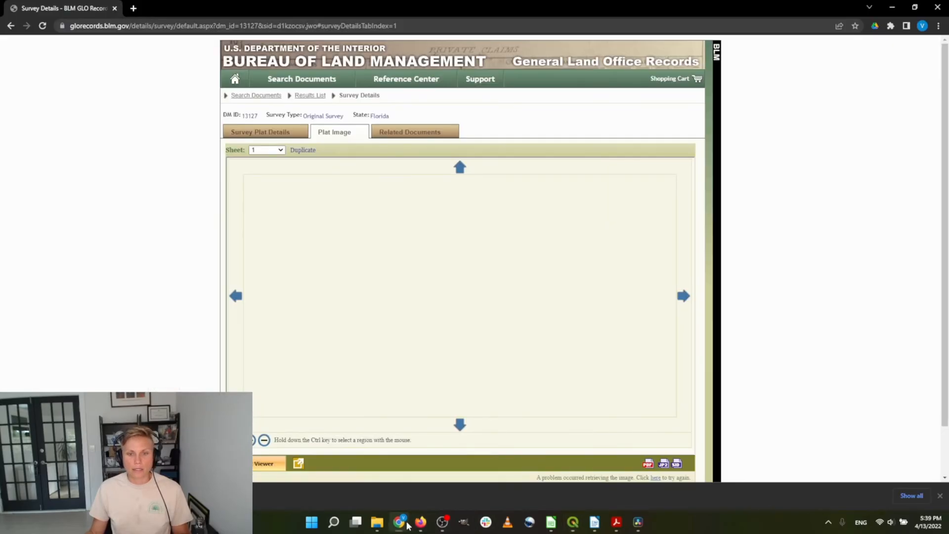
pyautogui.click(134, 9)
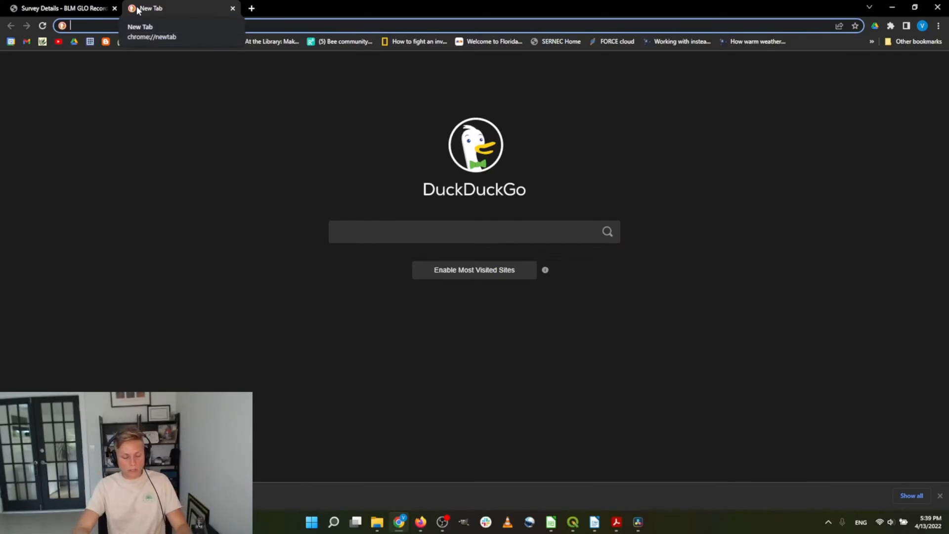
pyautogui.write('plss')
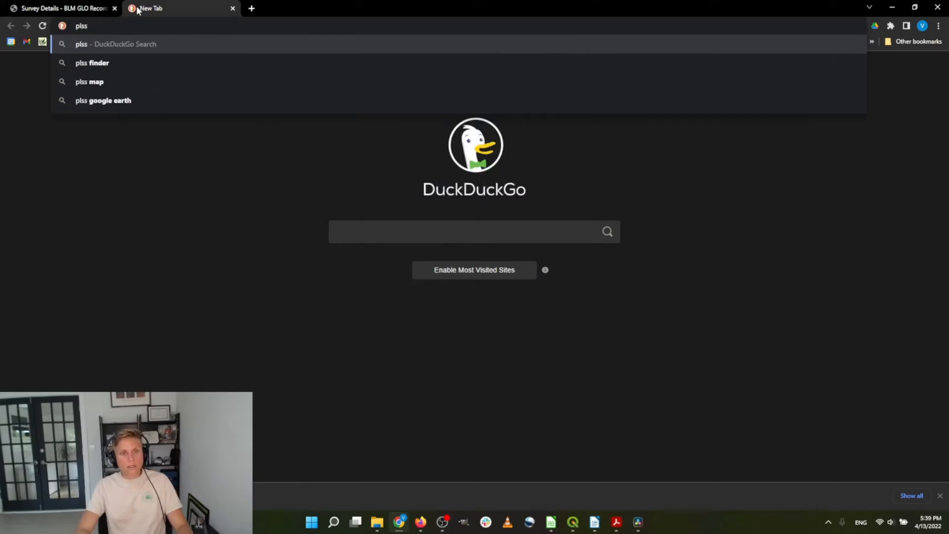
pyautogui.press('BackSpace')
pyautogui.press('BackSpace')
pyautogui.press('BackSpace')
pyautogui.press('BackSpace')
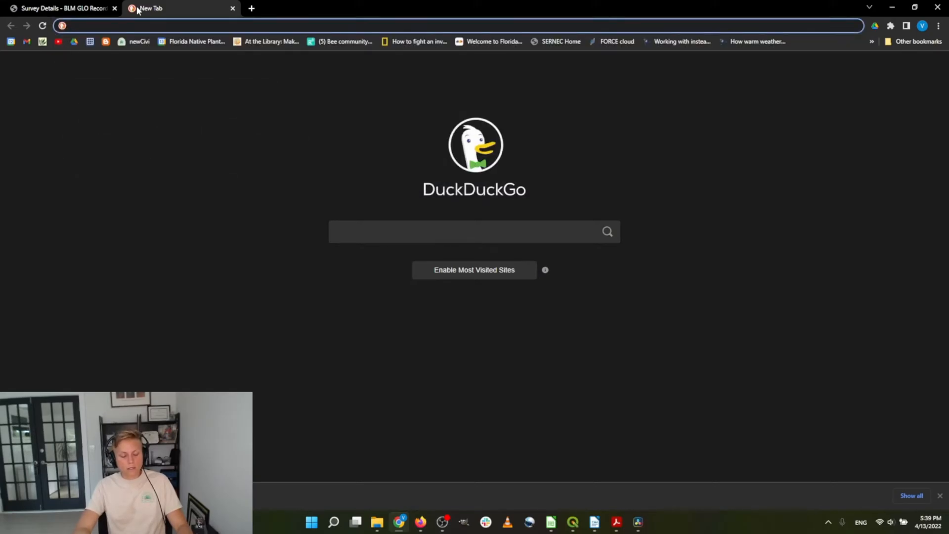
pyautogui.write('fgdl')
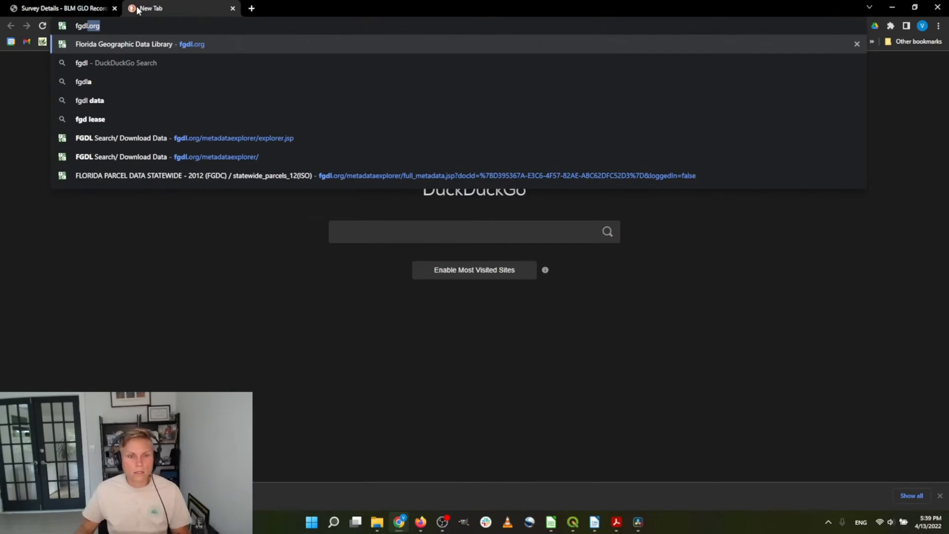
pyautogui.click(145, 138)
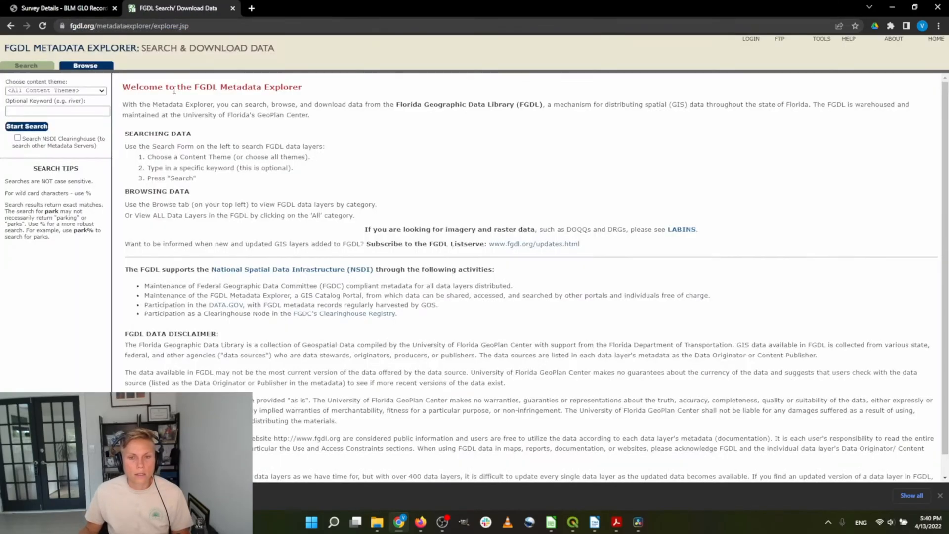
# Search for keyword 'plss' and locate PLSS_TR_2004 in the results
pyautogui.click(49, 111)
pyautogui.write('plss')
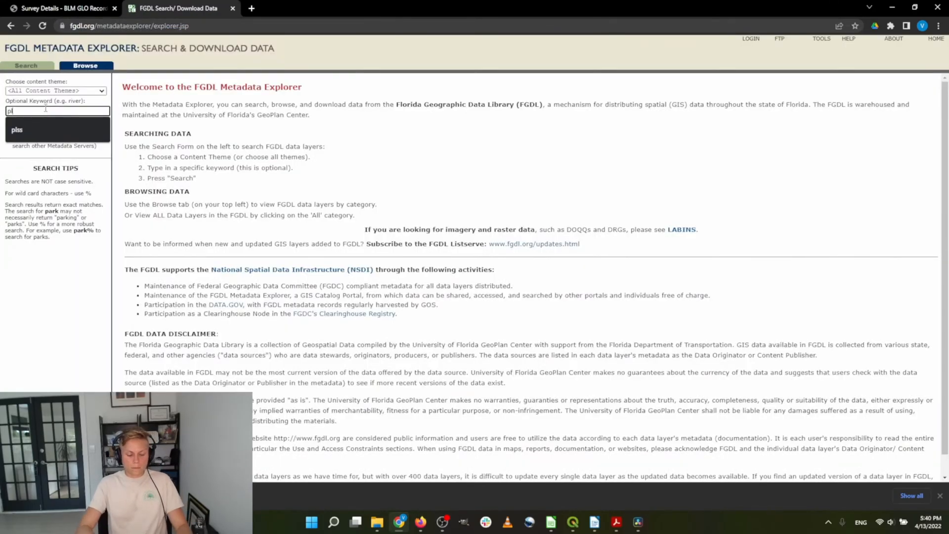
pyautogui.press('Return')
pyautogui.hotkey('ctrl', 'f')
pyautogui.write('plss')
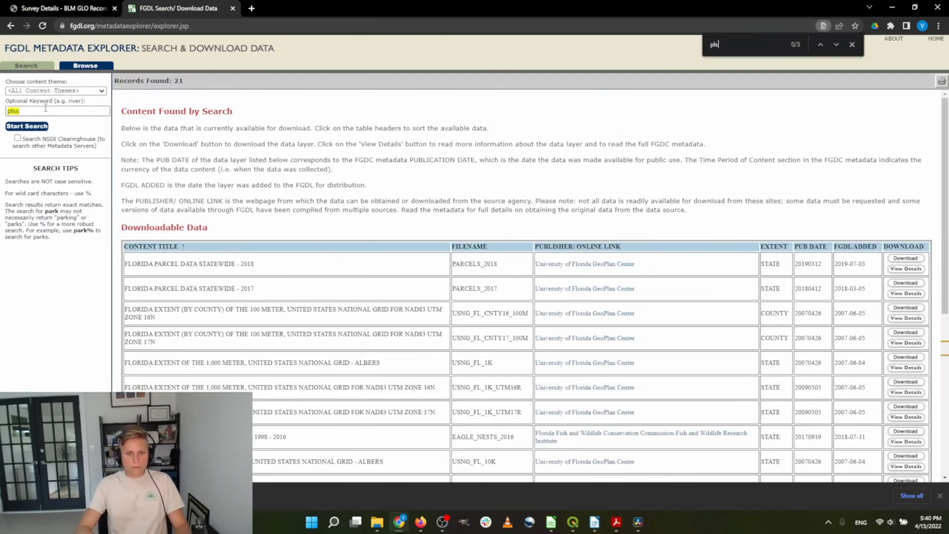
pyautogui.press('Return')
pyautogui.press('Return')
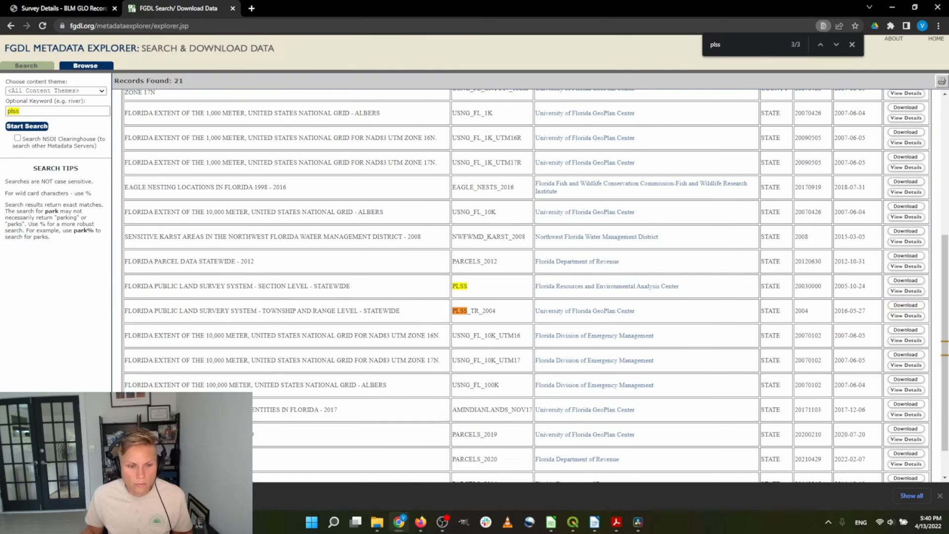
# Extract the plss_tr_2004 zip into Geodata\infrastructure and political\florida
pyautogui.click(50, 496)
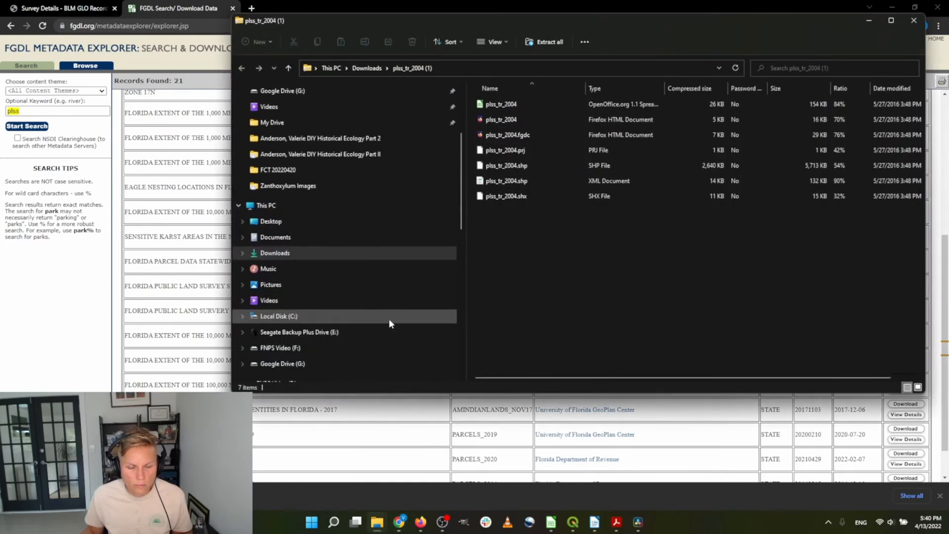
pyautogui.click(537, 43)
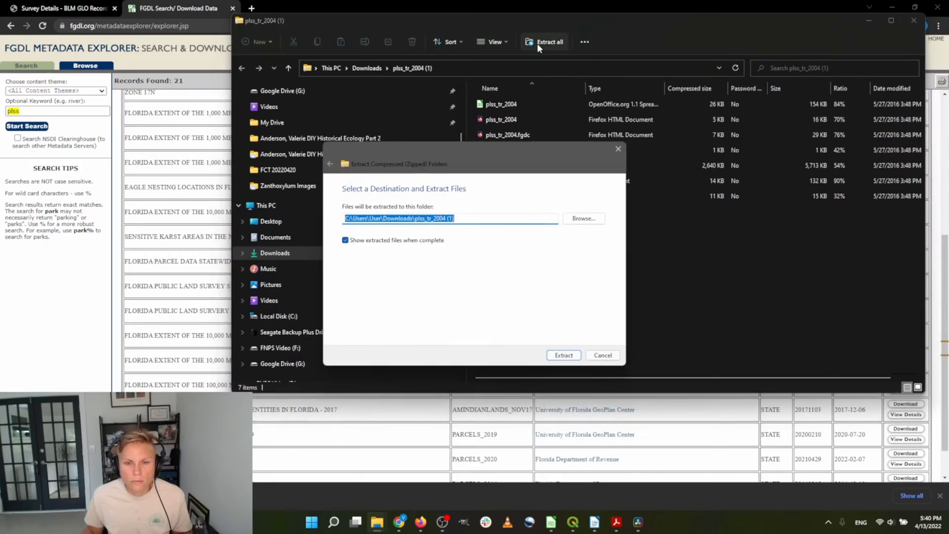
pyautogui.click(588, 222)
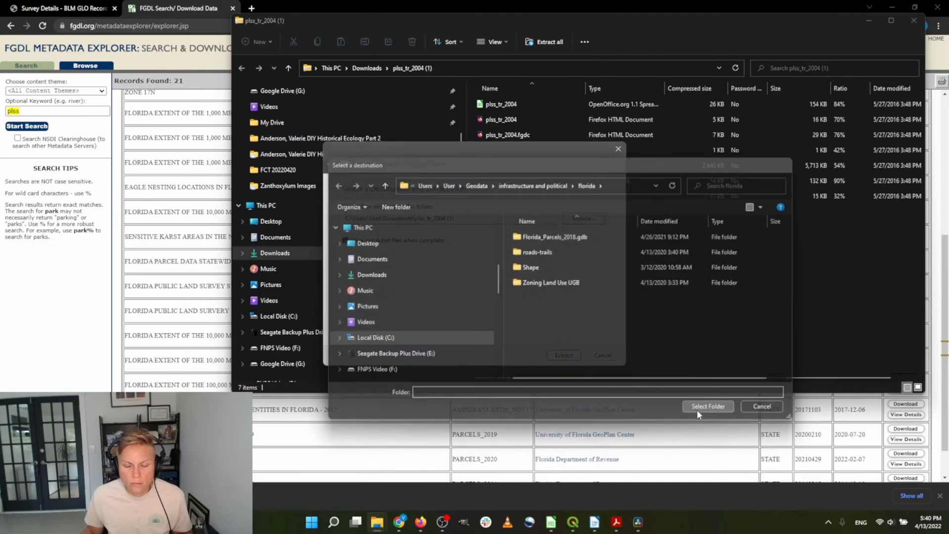
pyautogui.click(698, 408)
pyautogui.click(562, 356)
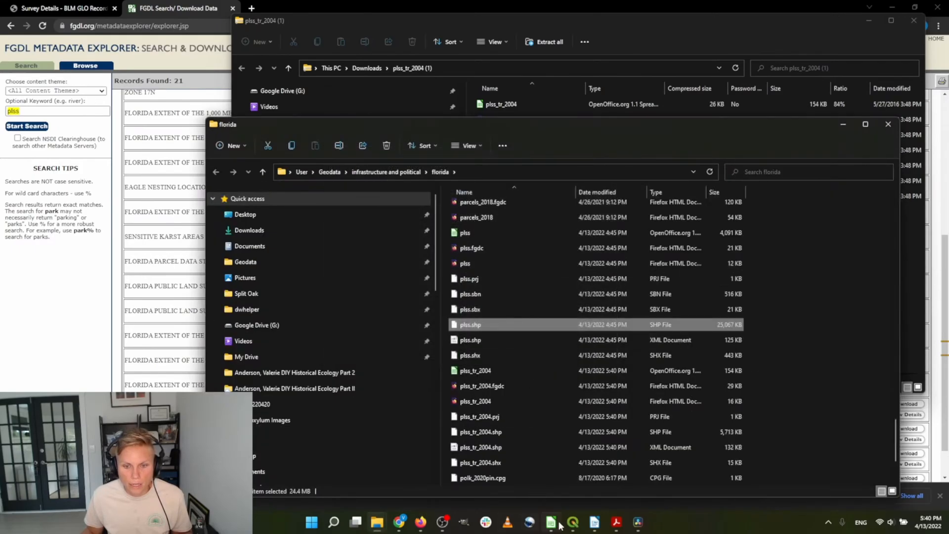
# Add plss_tr_2004.shp to the QGIS map as a layer
pyautogui.click(573, 522)
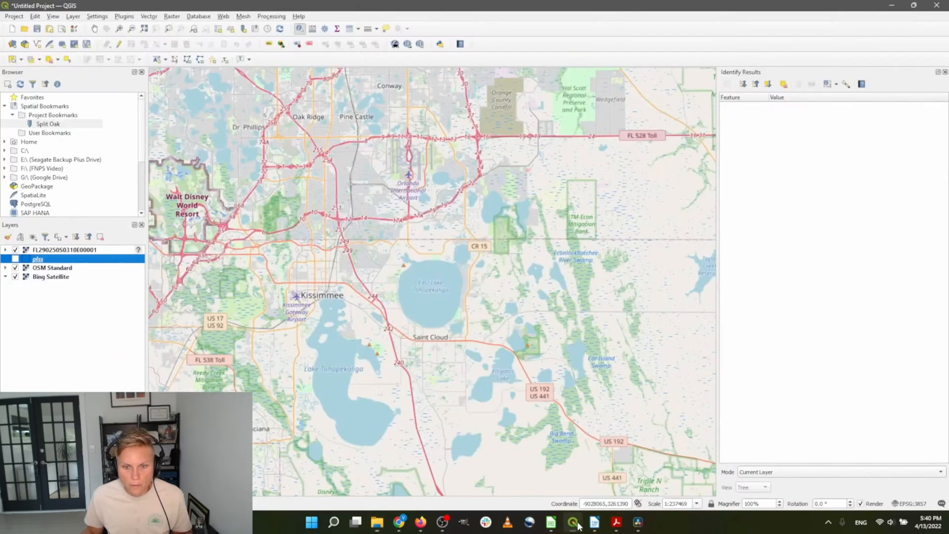
pyautogui.click(521, 225)
pyautogui.moveTo(521, 229); pyautogui.dragTo(167, 337)
pyautogui.click(68, 386)
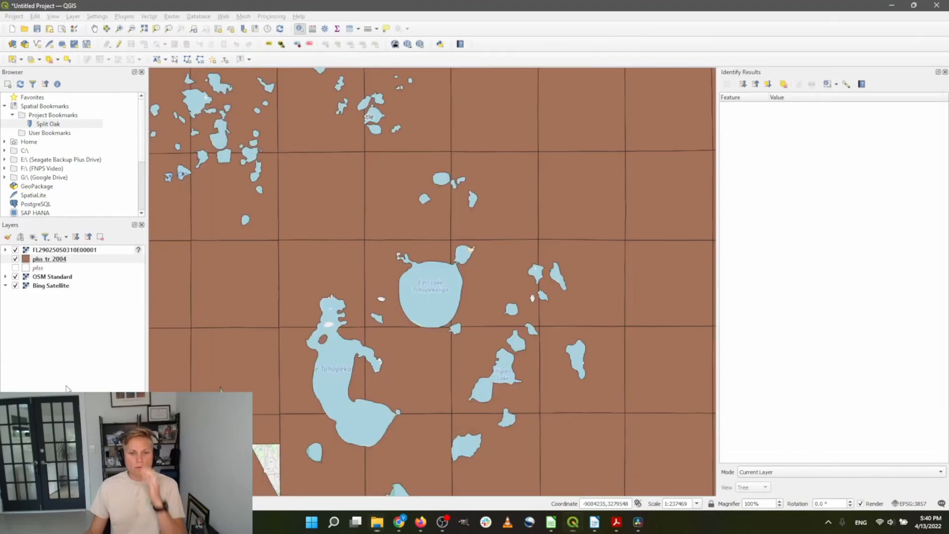
pyautogui.scroll(-1, 263, 240)
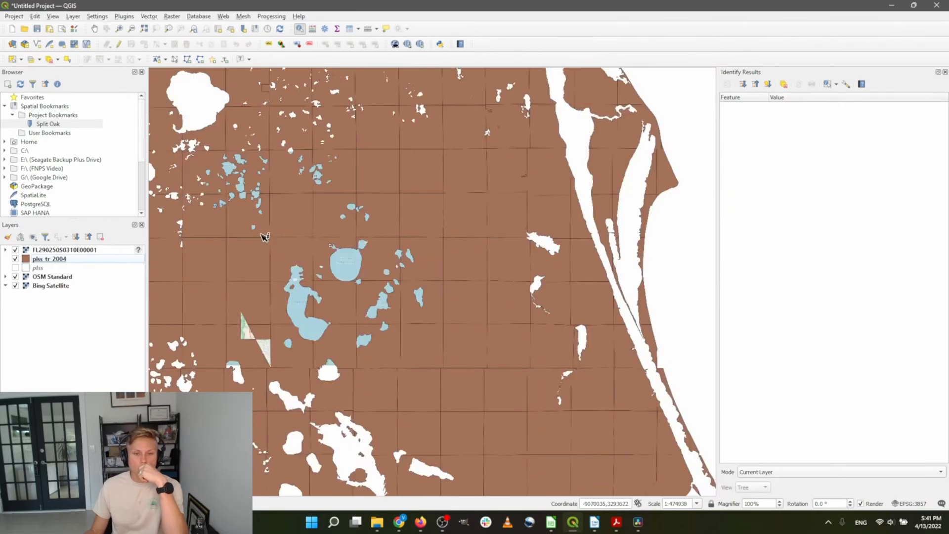
pyautogui.scroll(1, 342, 262)
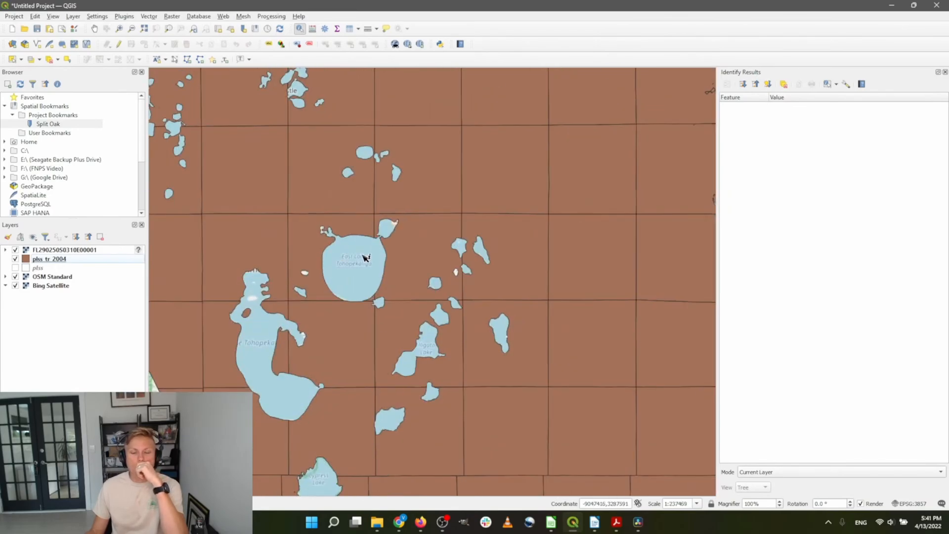
pyautogui.scroll(1, 366, 254)
pyautogui.scroll(-1, 441, 256)
# Set the plss_tr_2004 Simple Fill style to No Brush and apply it
pyautogui.click(60, 261)
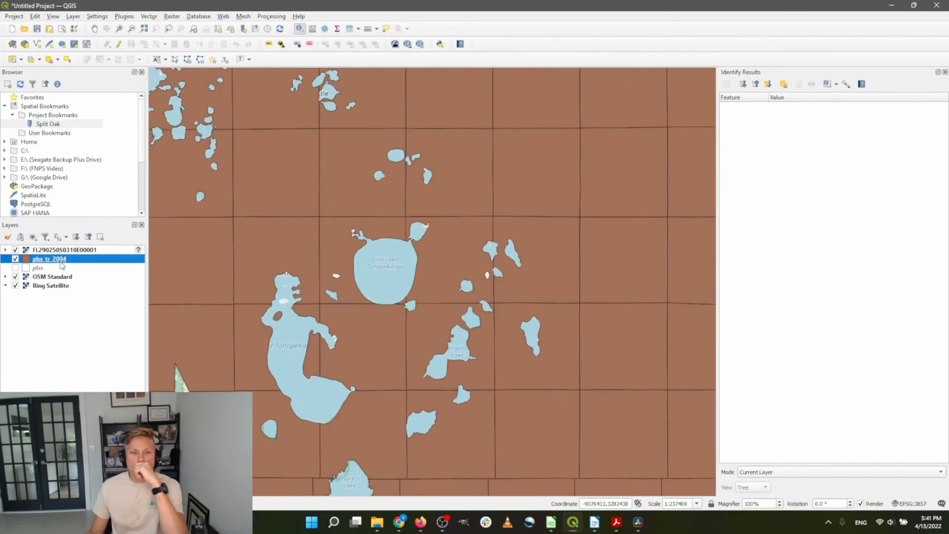
pyautogui.doubleClick(62, 261)
pyautogui.click(429, 98)
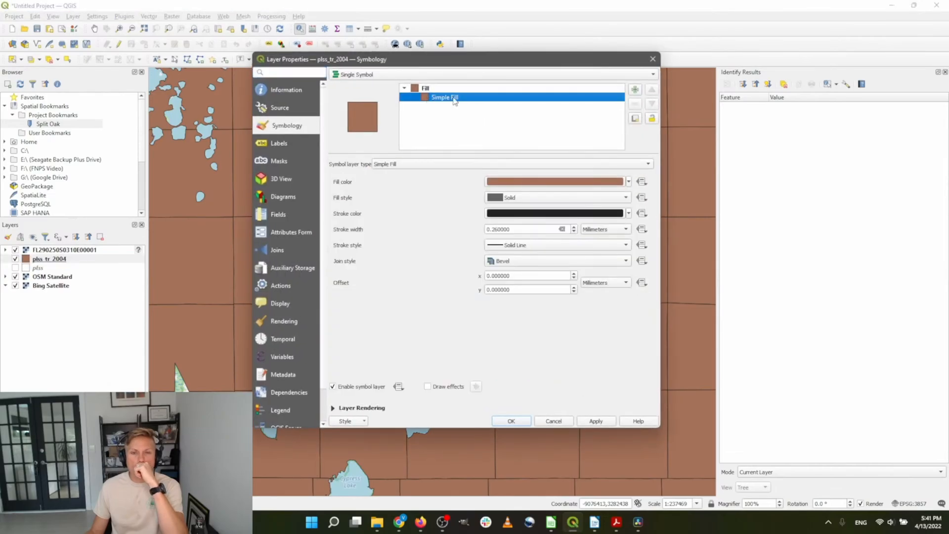
pyautogui.click(549, 199)
pyautogui.click(546, 197)
pyautogui.click(544, 214)
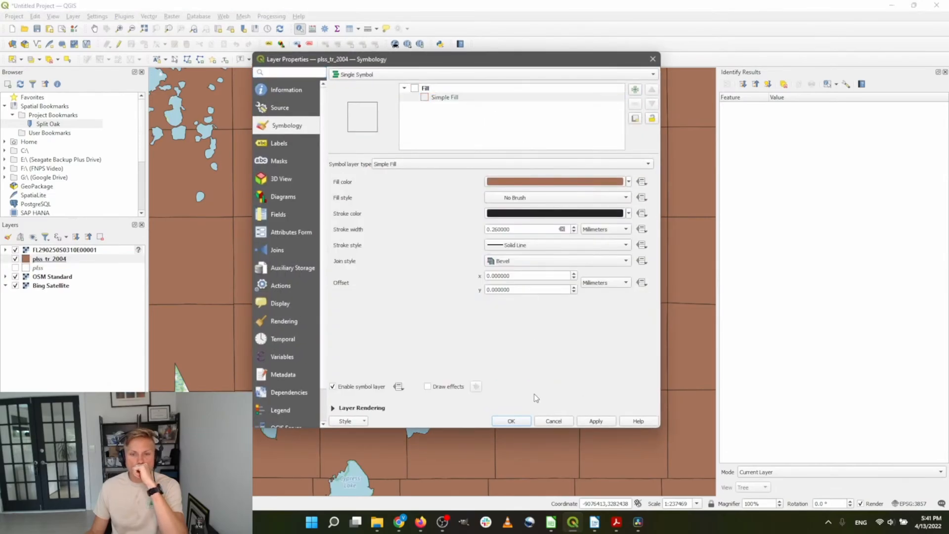
pyautogui.click(530, 420)
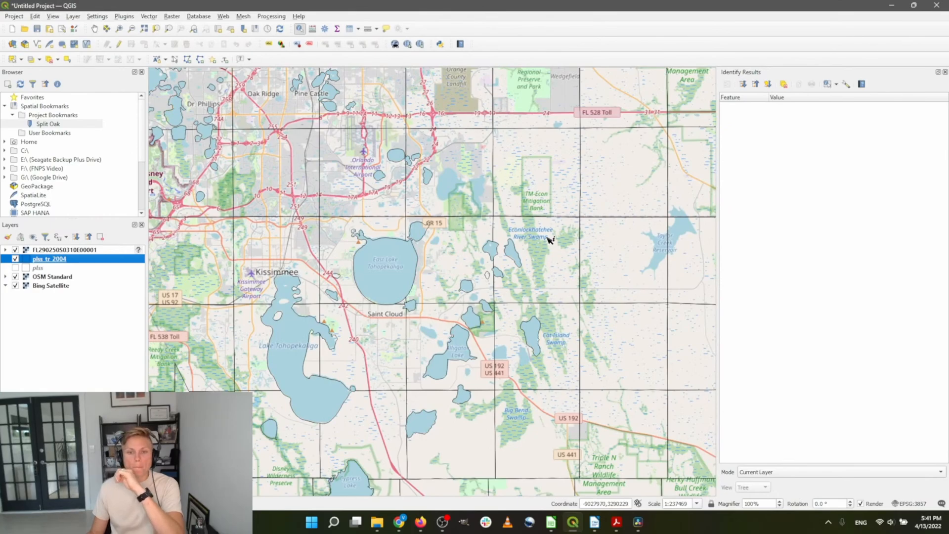
# Identify the township polygon 025S 031E south of Split Oak to view its BLM attributes
pyautogui.scroll(1, 470, 212)
pyautogui.scroll(1, 470, 246)
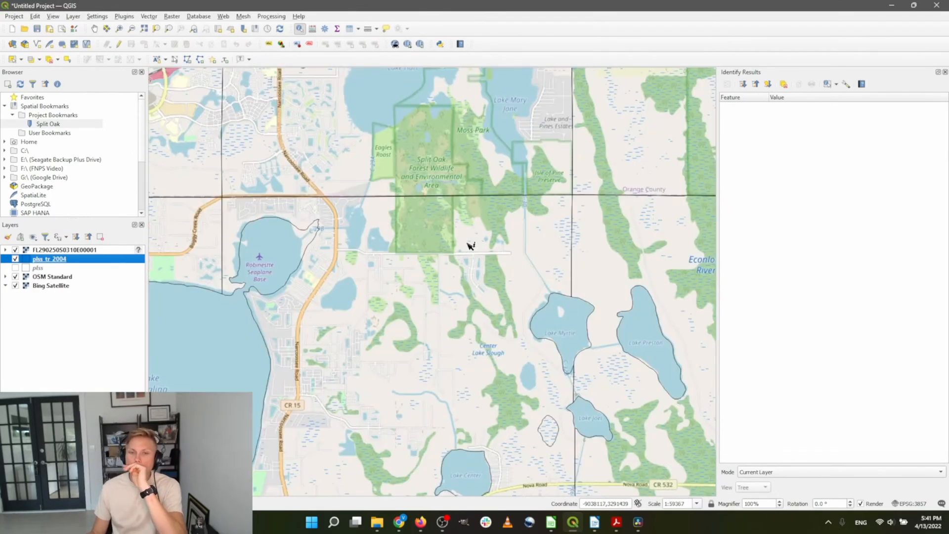
pyautogui.click(470, 245)
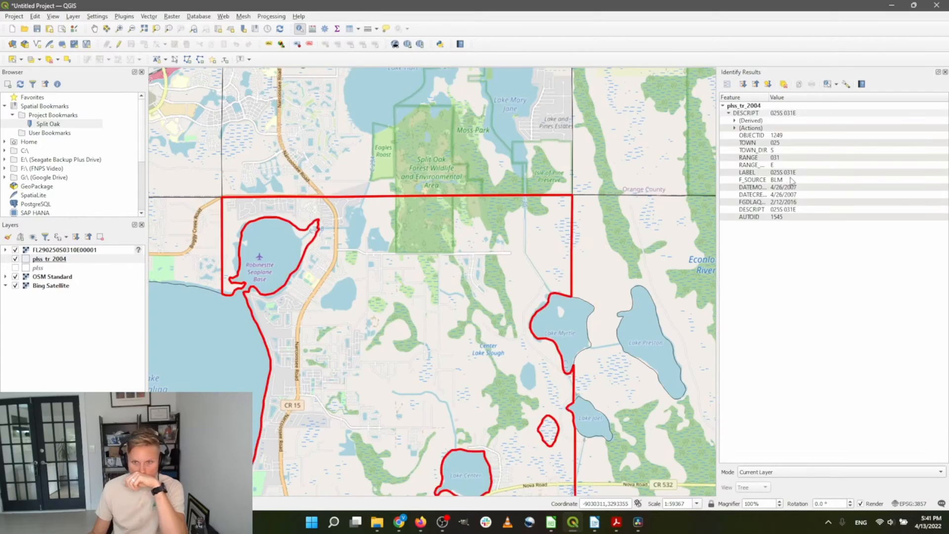
pyautogui.scroll(-1, 469, 189)
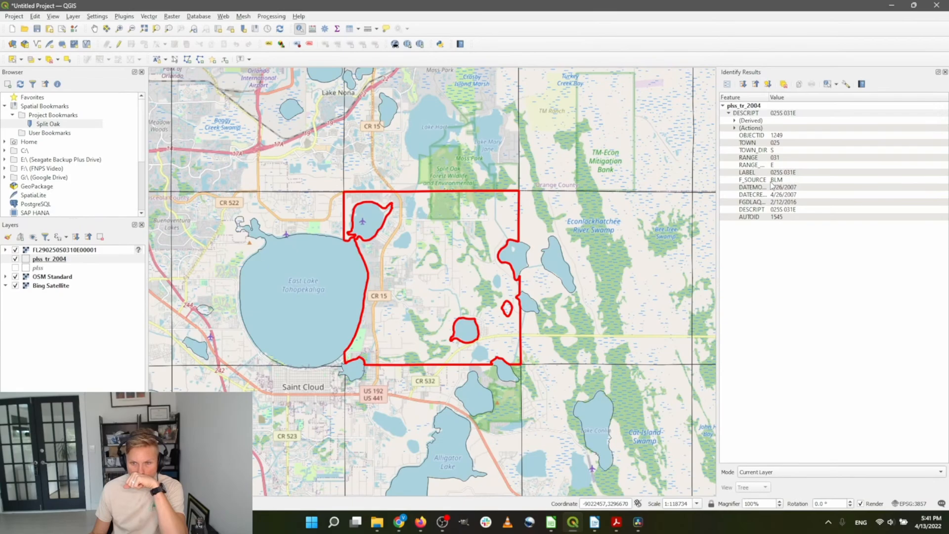
pyautogui.scroll(1, 388, 284)
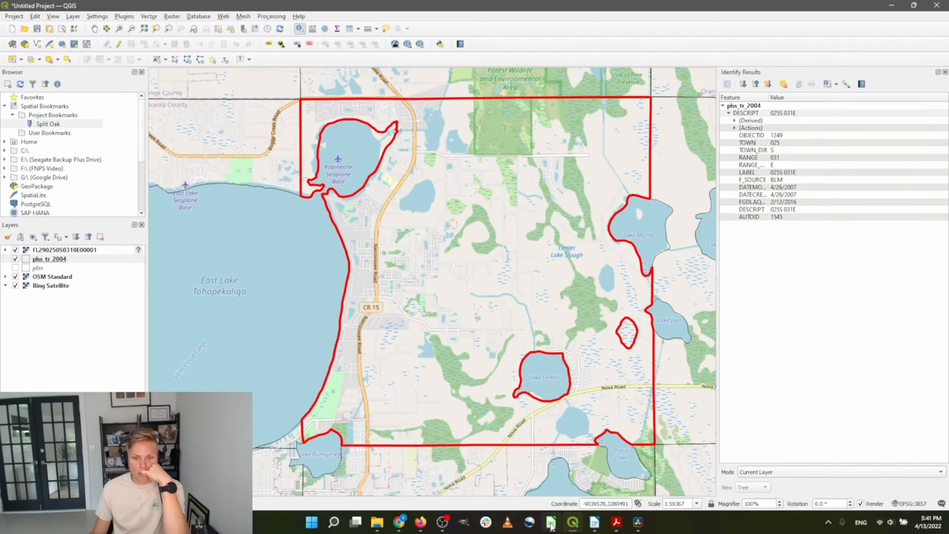
# Add a control point at the plat's top-left corner, matched on the map canvas at -9045908.20, 3292900.73
pyautogui.click(574, 523)
pyautogui.click(574, 522)
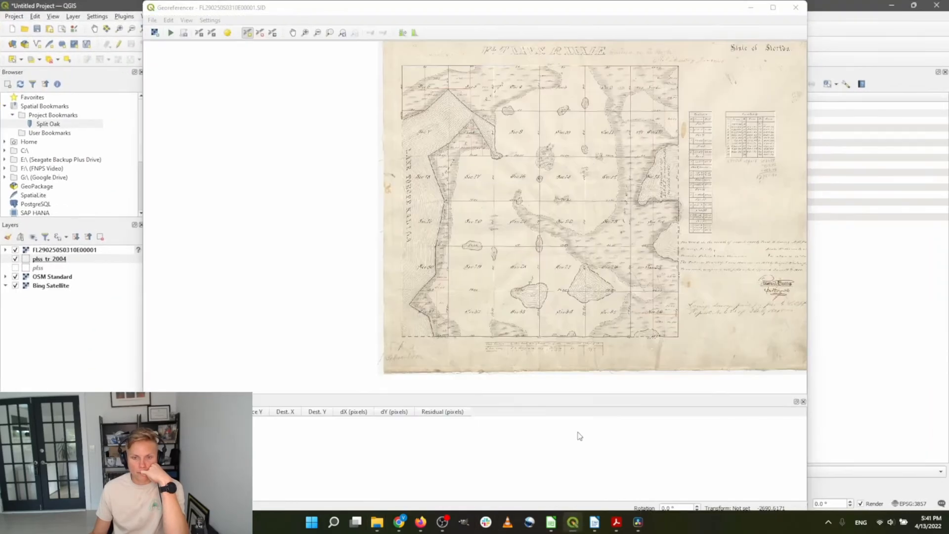
pyautogui.scroll(3, 400, 62)
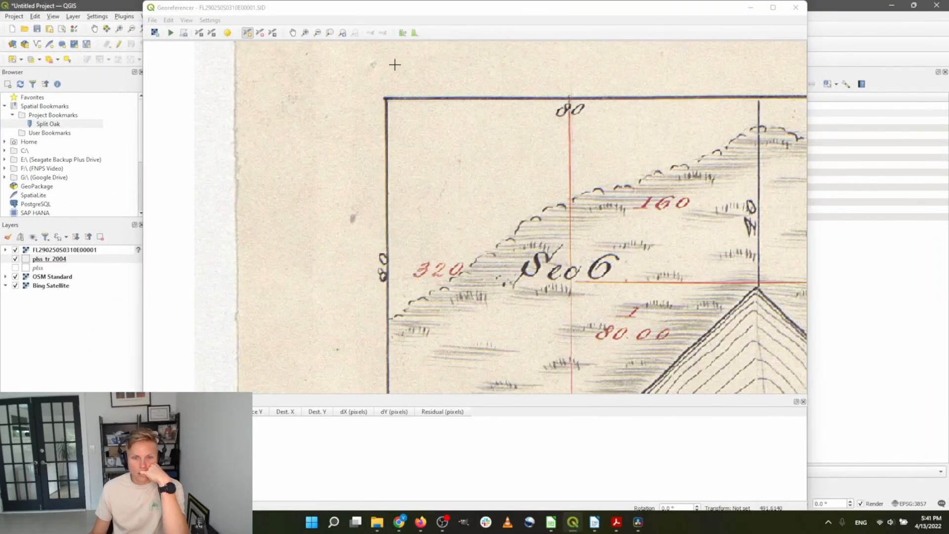
pyautogui.scroll(1, 395, 64)
pyautogui.click(249, 33)
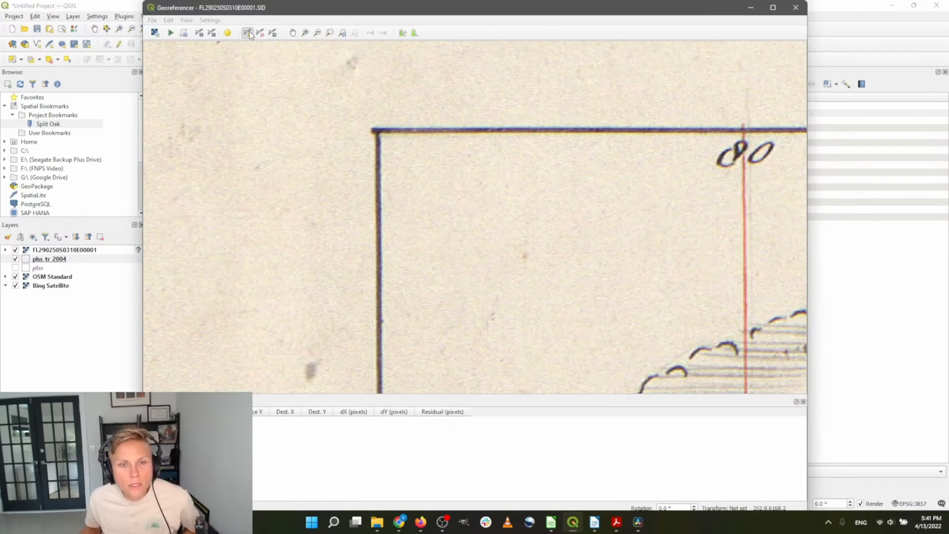
pyautogui.click(378, 131)
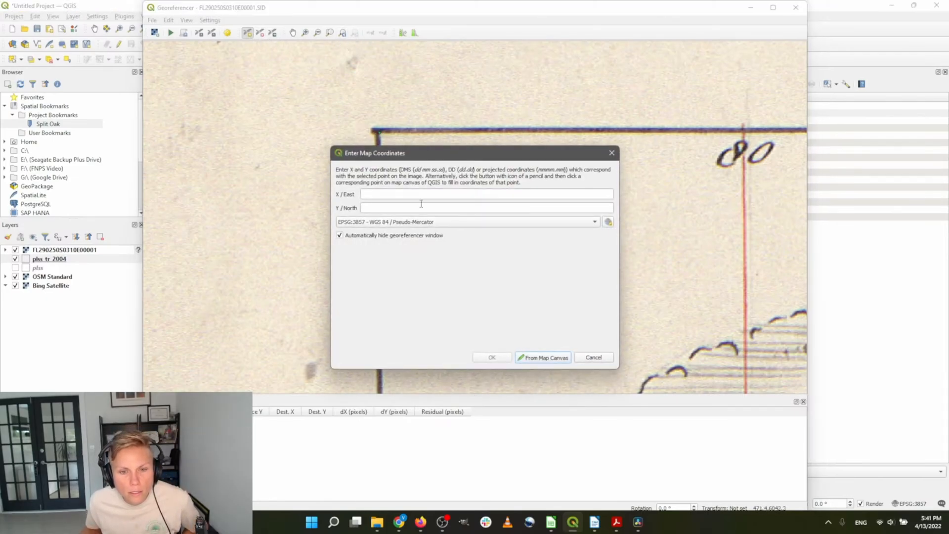
pyautogui.click(561, 361)
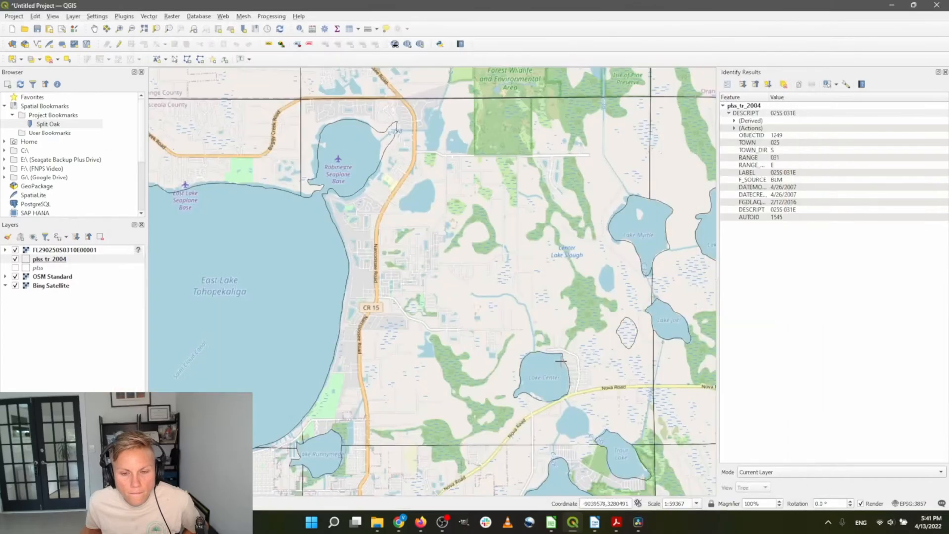
pyautogui.scroll(6, 294, 94)
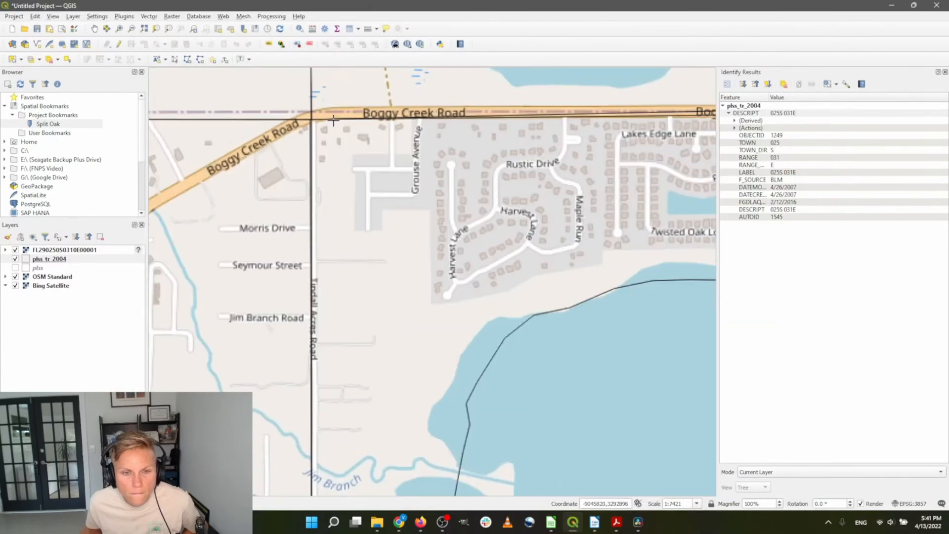
pyautogui.scroll(2, 244, 115)
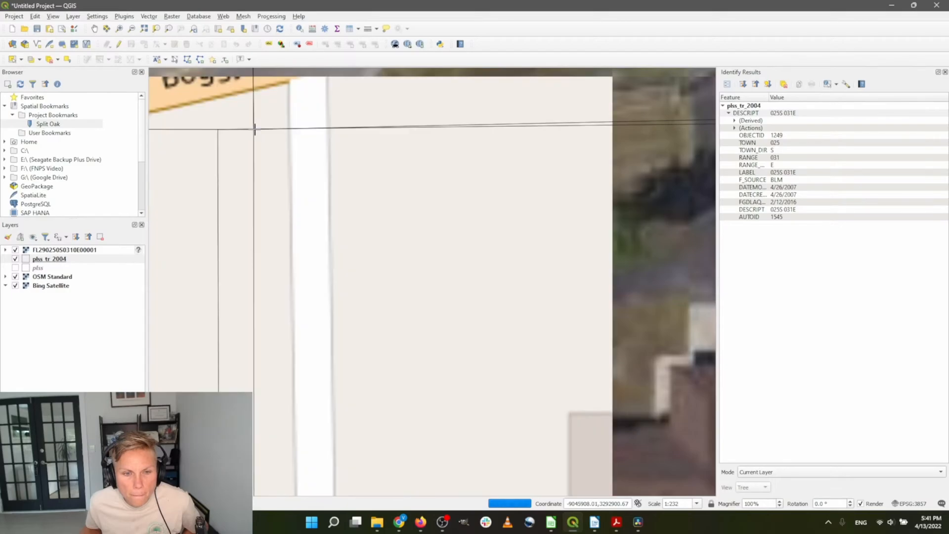
pyautogui.click(252, 129)
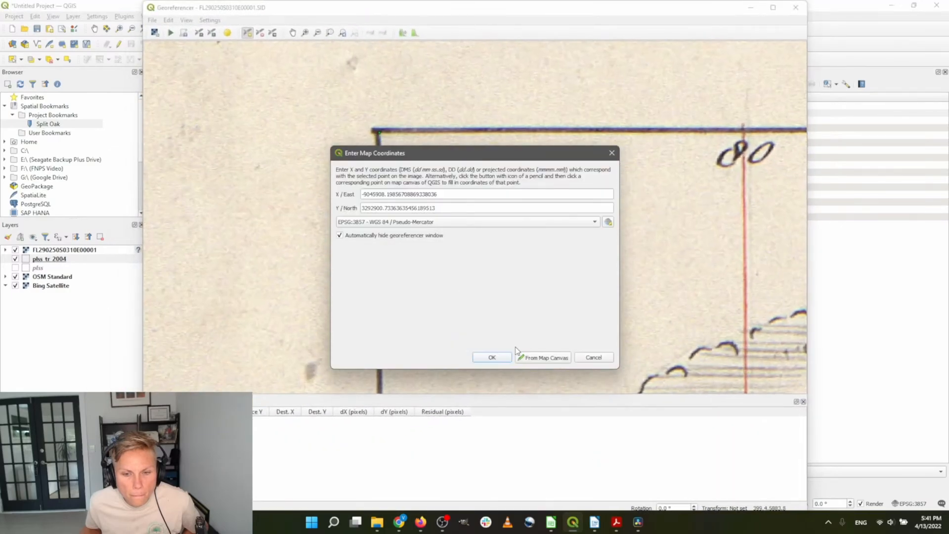
pyautogui.click(492, 357)
# Zoom the plat view toward its upper-right corner for the second control point
pyautogui.scroll(-5, 281, 176)
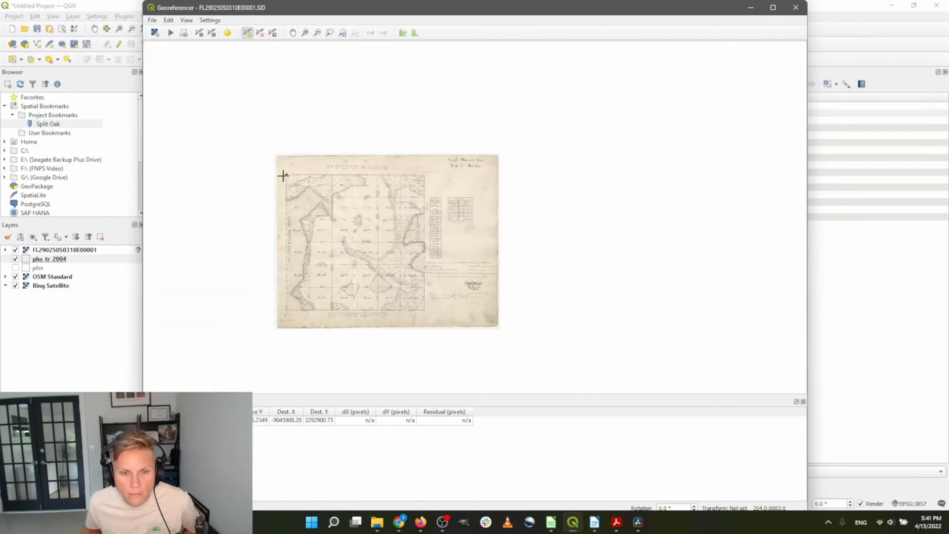
pyautogui.scroll(-1, 283, 176)
pyautogui.scroll(2, 352, 176)
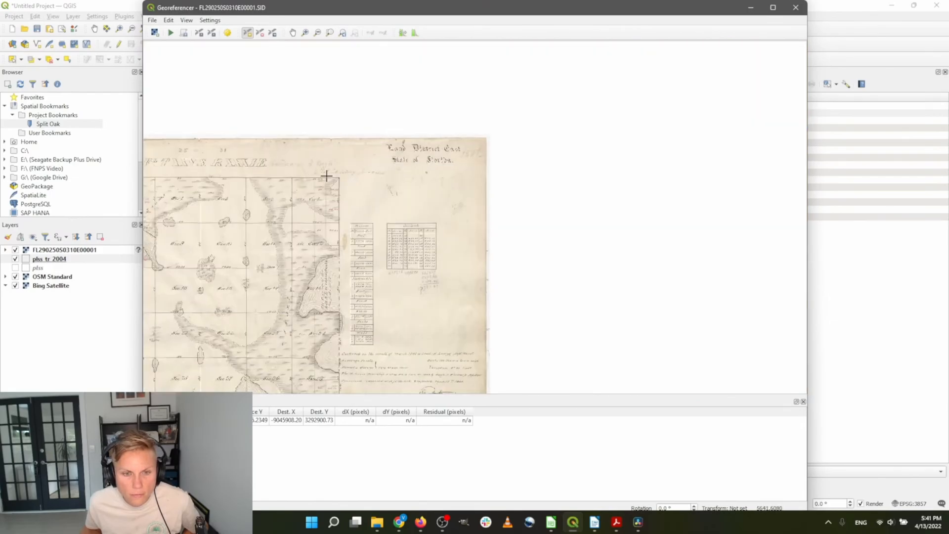
pyautogui.scroll(3, 327, 176)
# Mark the plat's upper-right corner and try picking its matching grid intersection on the map
pyautogui.click(428, 174)
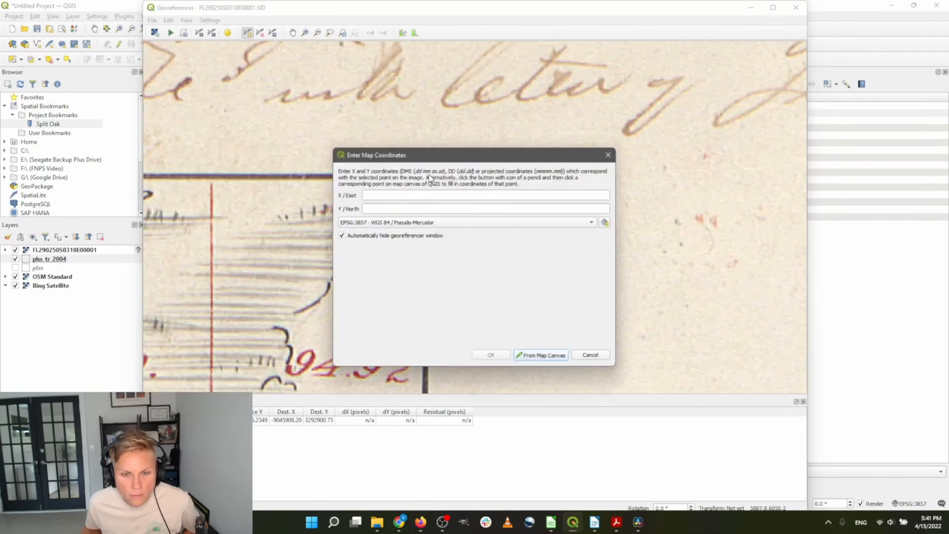
pyautogui.click(543, 357)
pyautogui.scroll(-3, 396, 207)
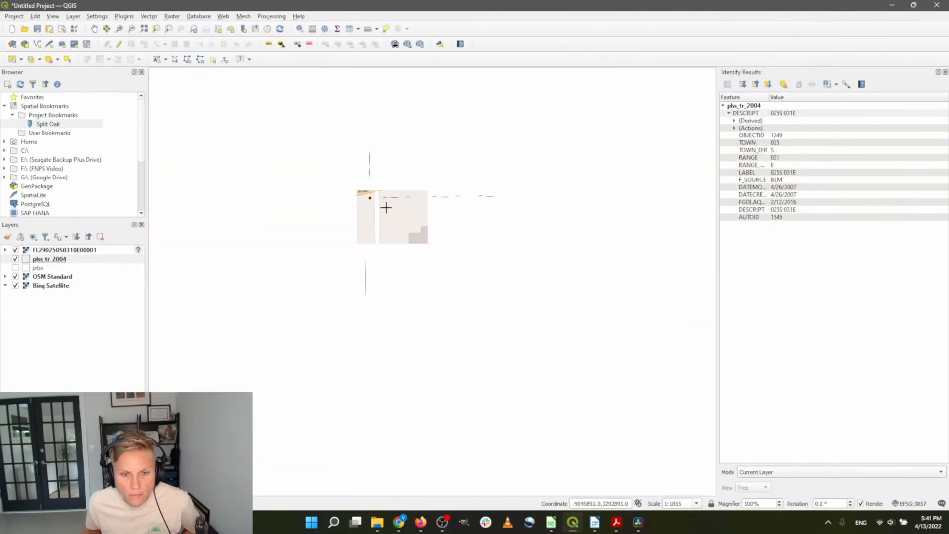
pyautogui.scroll(-4, 305, 228)
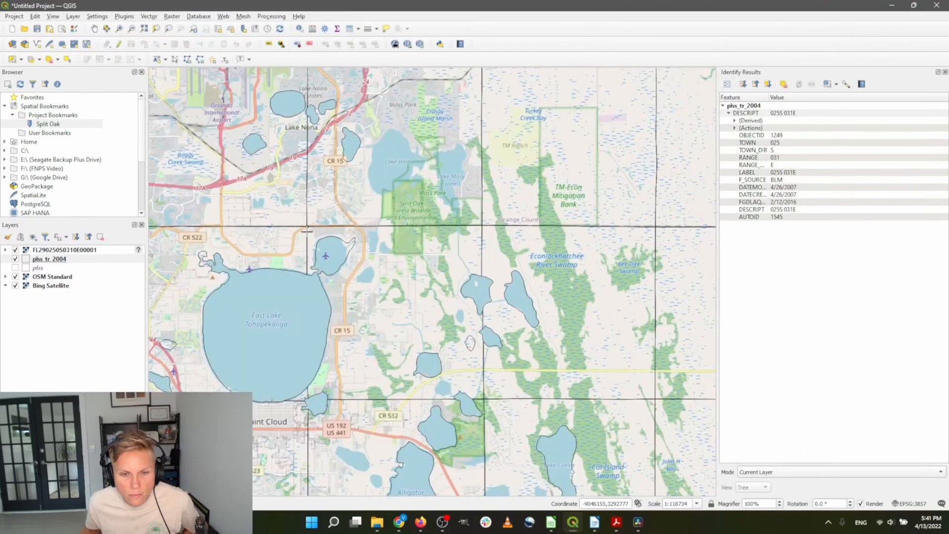
pyautogui.scroll(4, 395, 185)
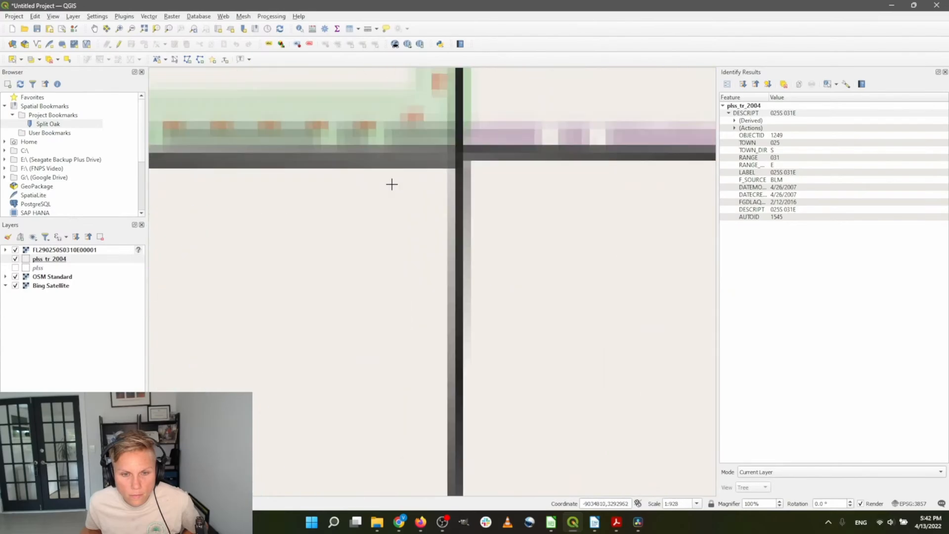
pyautogui.scroll(-3, 445, 172)
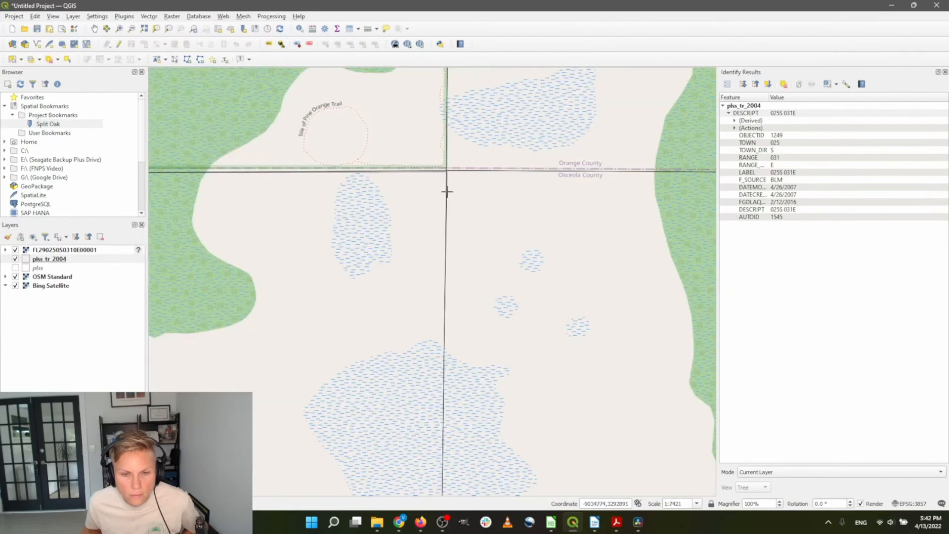
pyautogui.scroll(4, 441, 166)
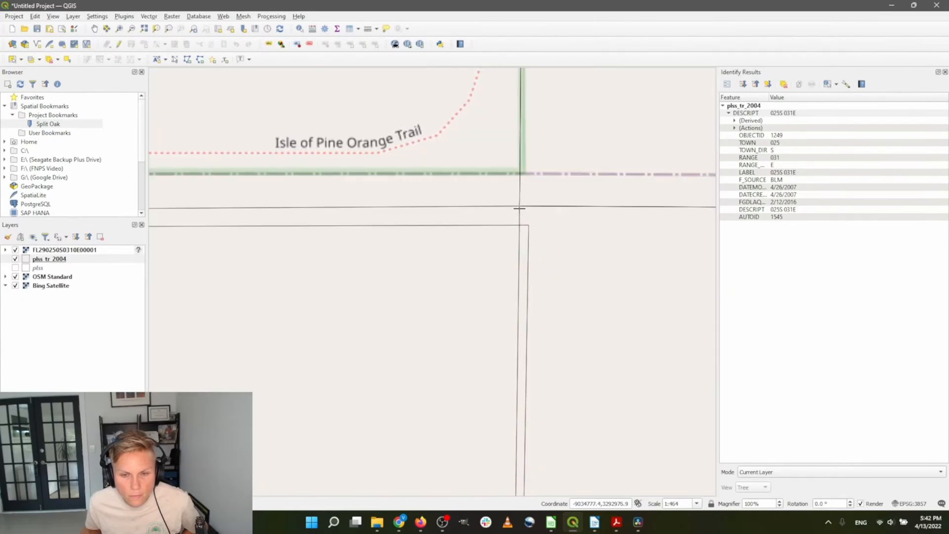
pyautogui.click(519, 208)
pyautogui.click(539, 357)
pyautogui.scroll(-7, 417, 204)
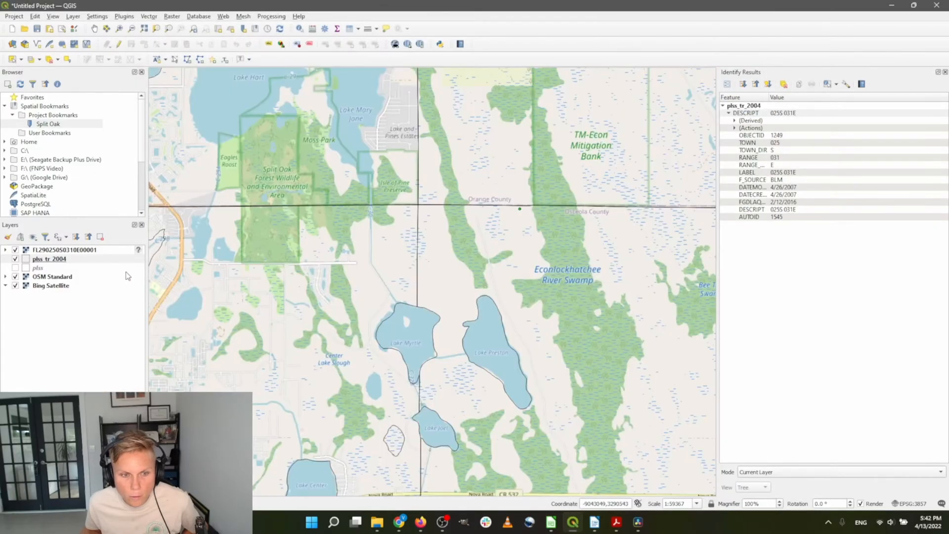
# Cancel that entry and re-place the upper-right corner point, matched to -9034777.42, 3292977.49
pyautogui.click(573, 524)
pyautogui.click(574, 523)
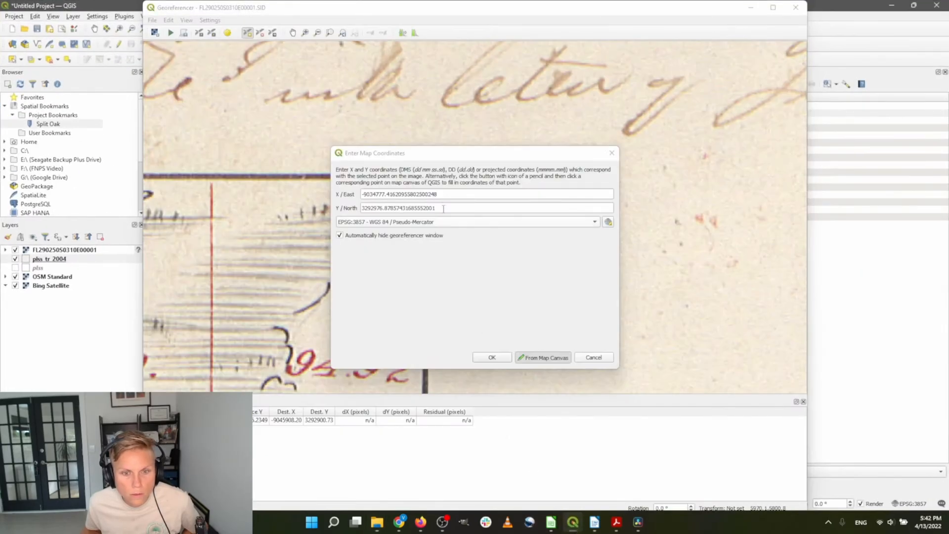
pyautogui.click(596, 358)
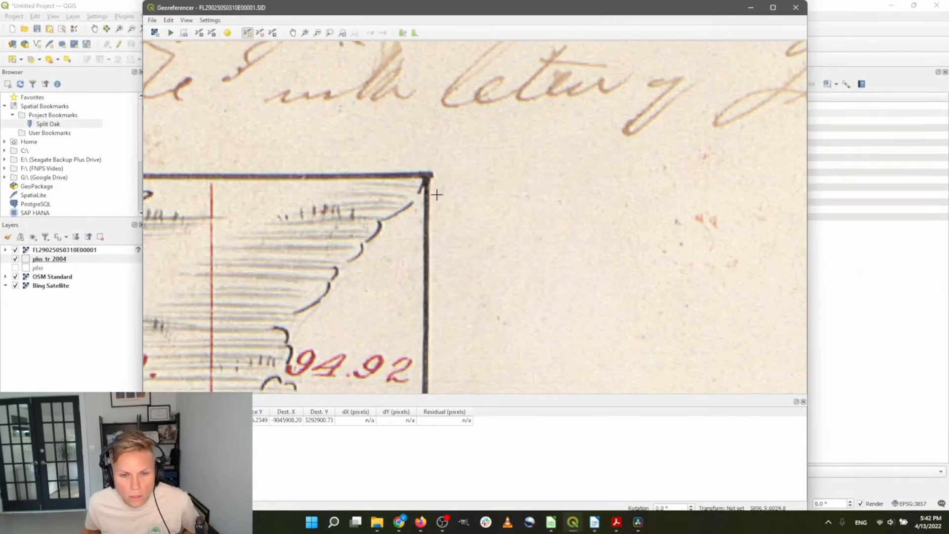
pyautogui.scroll(-5, 433, 179)
pyautogui.scroll(10, 432, 178)
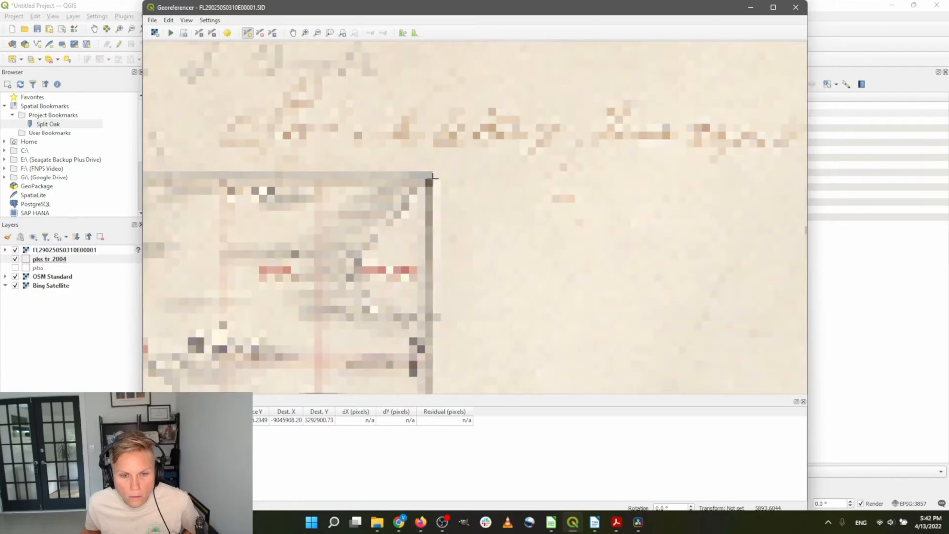
pyautogui.click(427, 178)
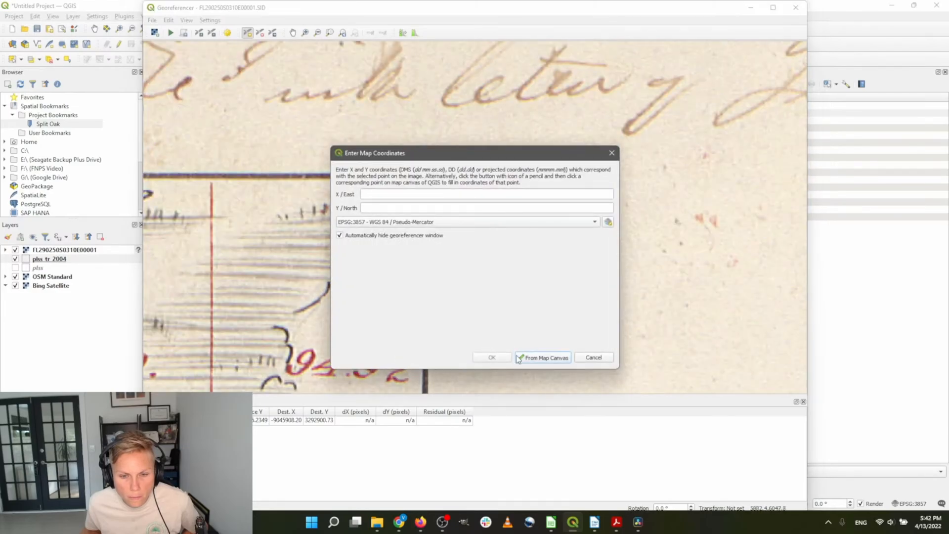
pyautogui.click(546, 359)
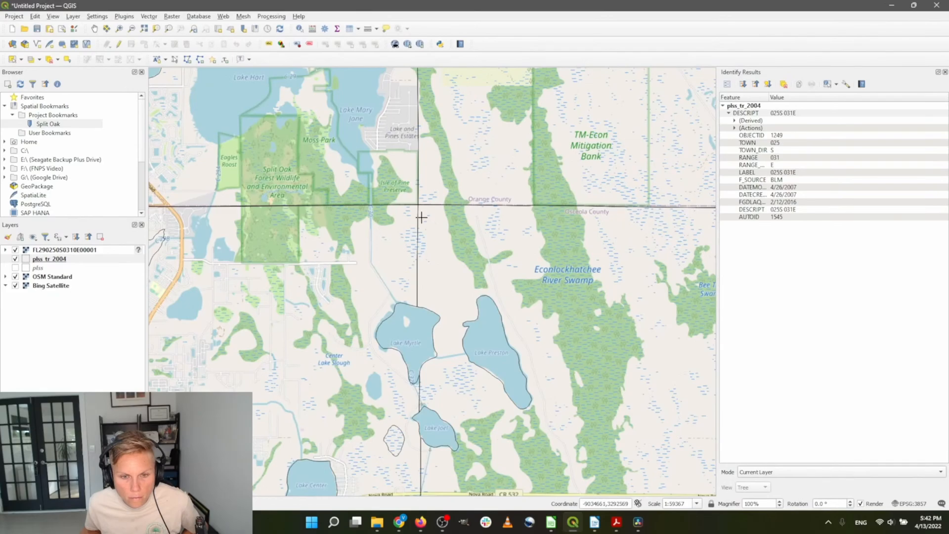
pyautogui.scroll(10, 421, 217)
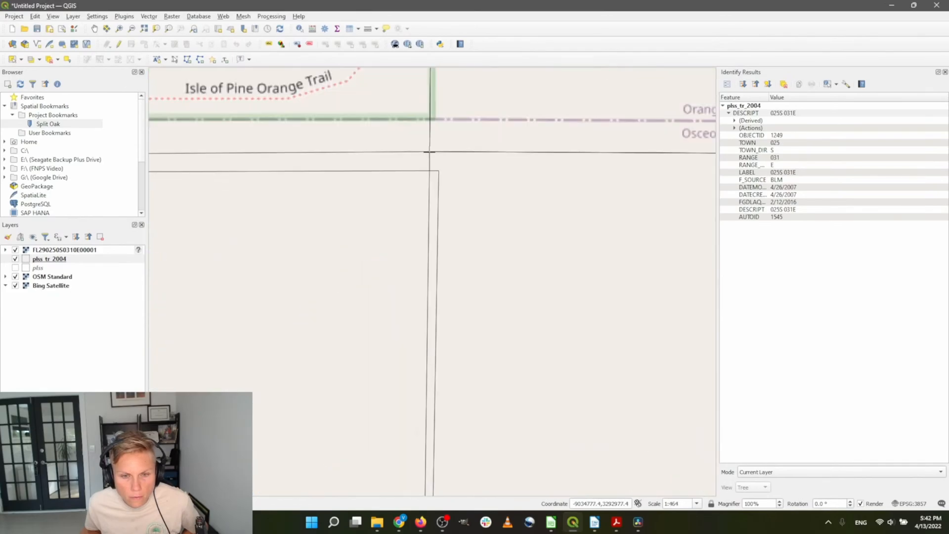
pyautogui.click(429, 152)
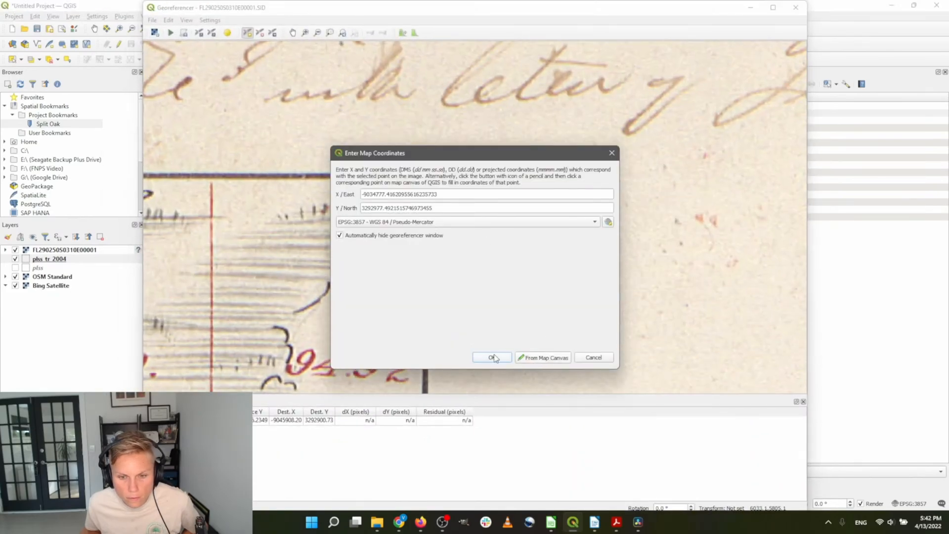
pyautogui.click(492, 358)
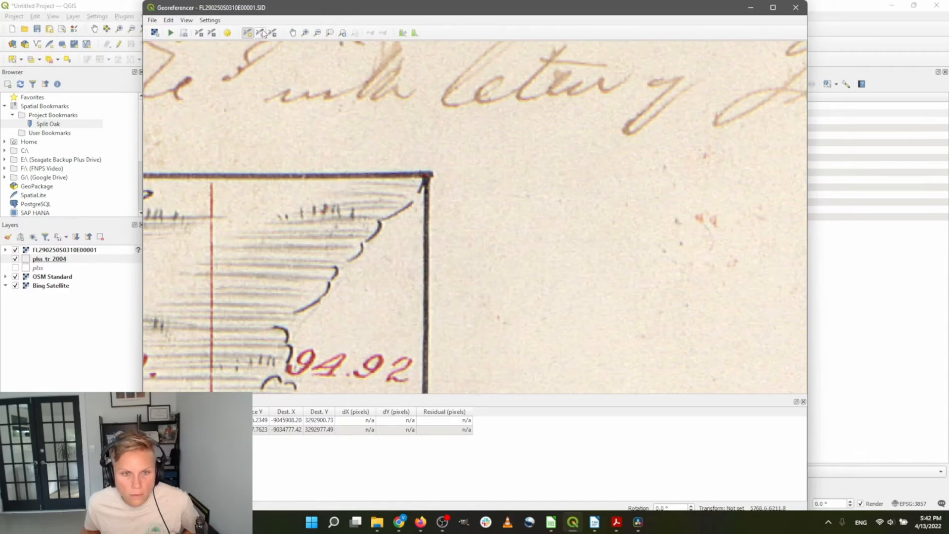
# Tie the plat's lower-right corner to the map grid corner at -9034649.18, 3281938.50
pyautogui.scroll(-10, 334, 128)
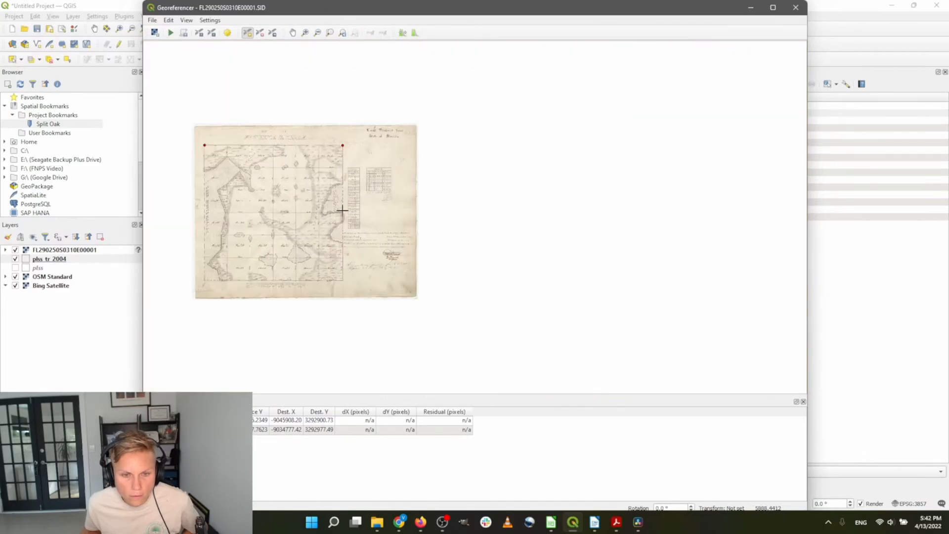
pyautogui.scroll(8, 333, 277)
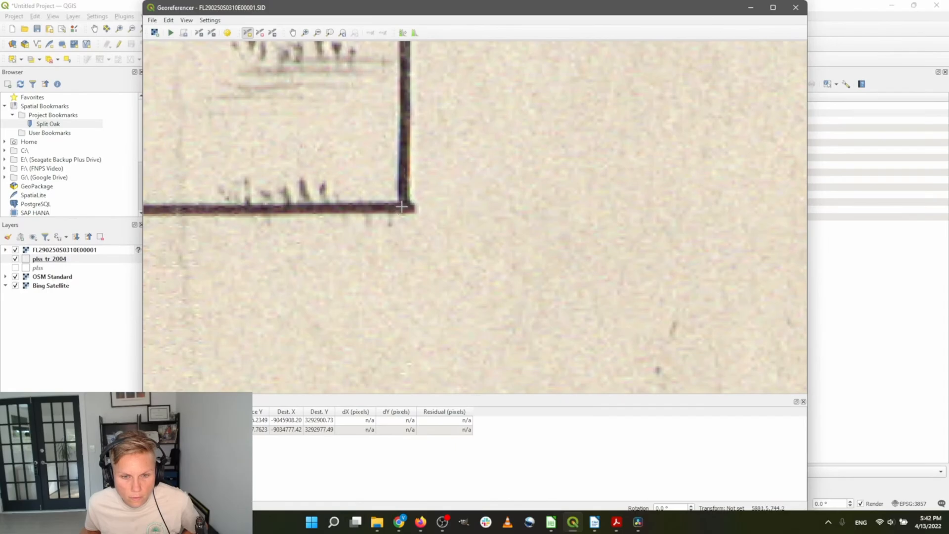
pyautogui.click(401, 207)
pyautogui.click(534, 356)
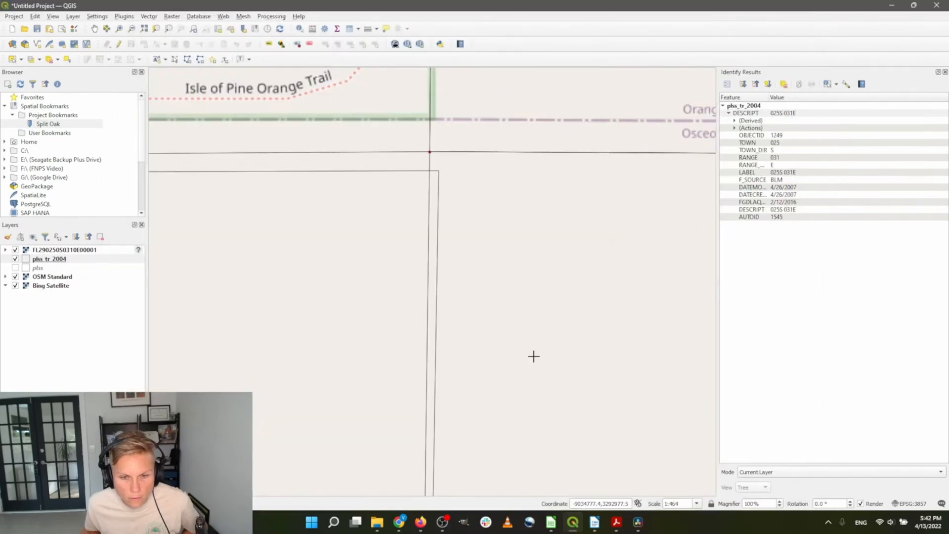
pyautogui.scroll(-10, 432, 209)
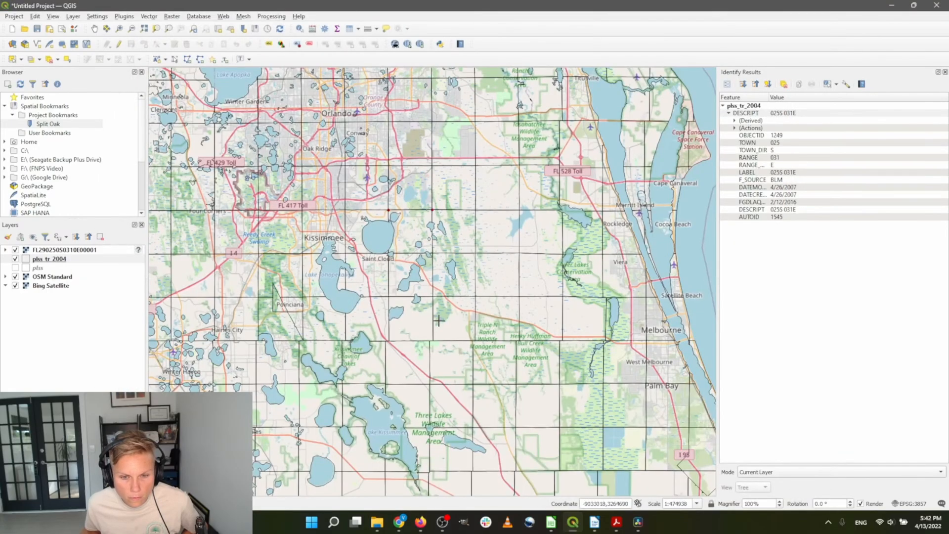
pyautogui.scroll(6, 438, 321)
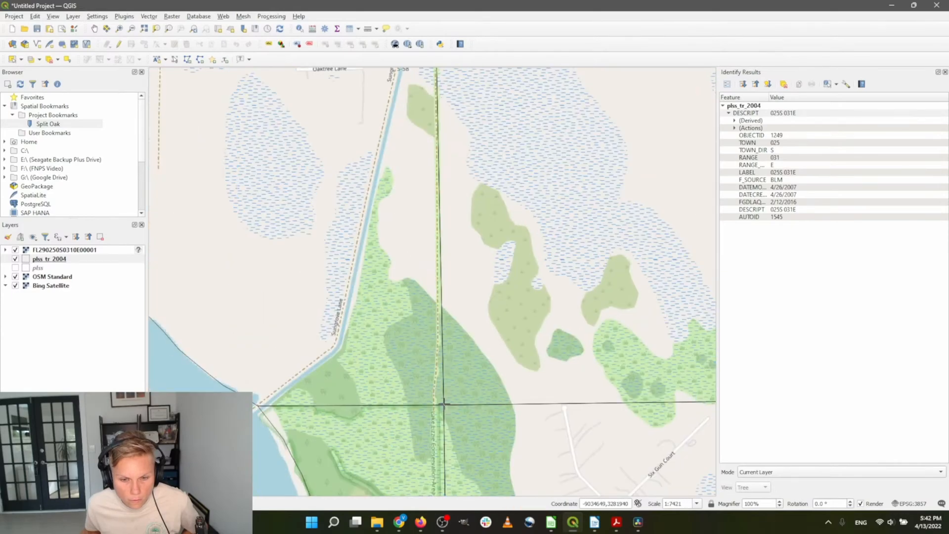
pyautogui.click(443, 404)
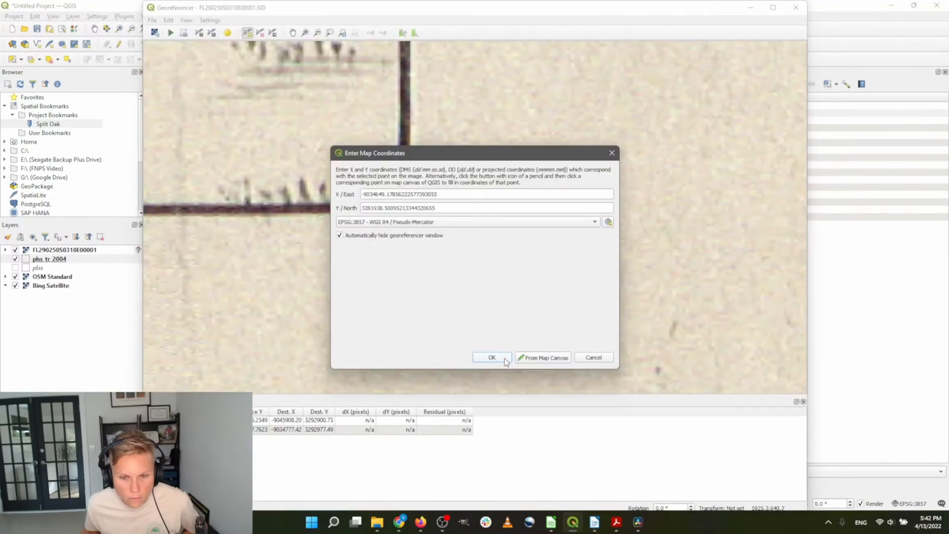
pyautogui.click(505, 361)
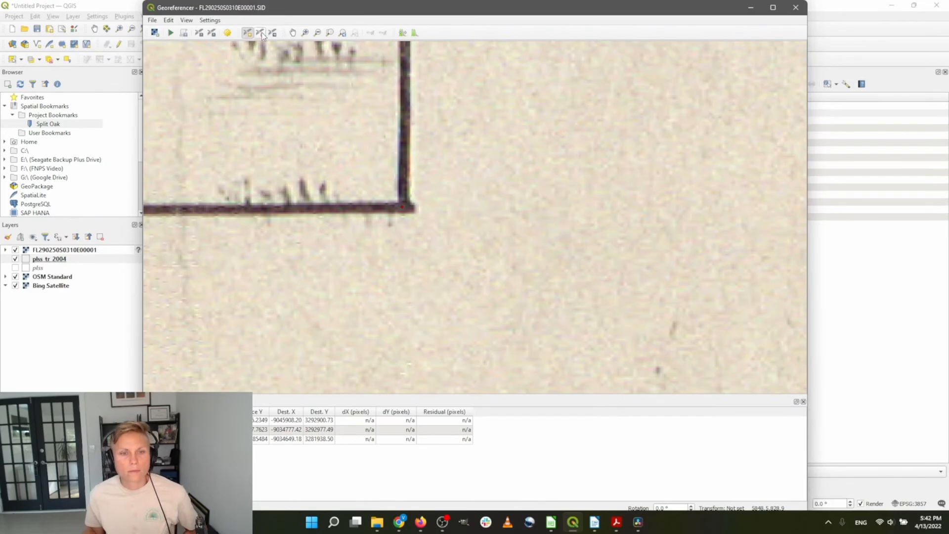
# Tie the plat's lower-left corner to the section corner near Lake Runnymede (-9045817.27, 3281889.91)
pyautogui.scroll(-10, 489, 277)
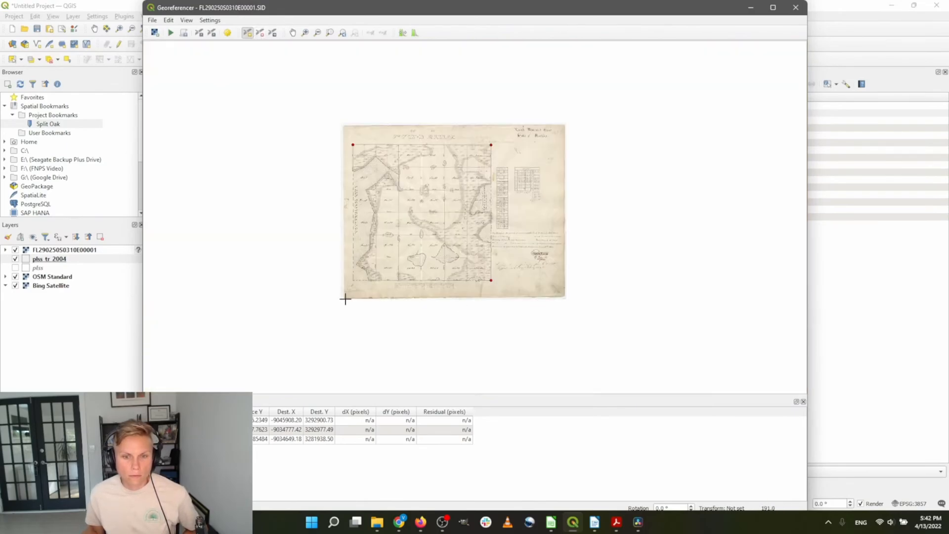
pyautogui.scroll(5, 348, 277)
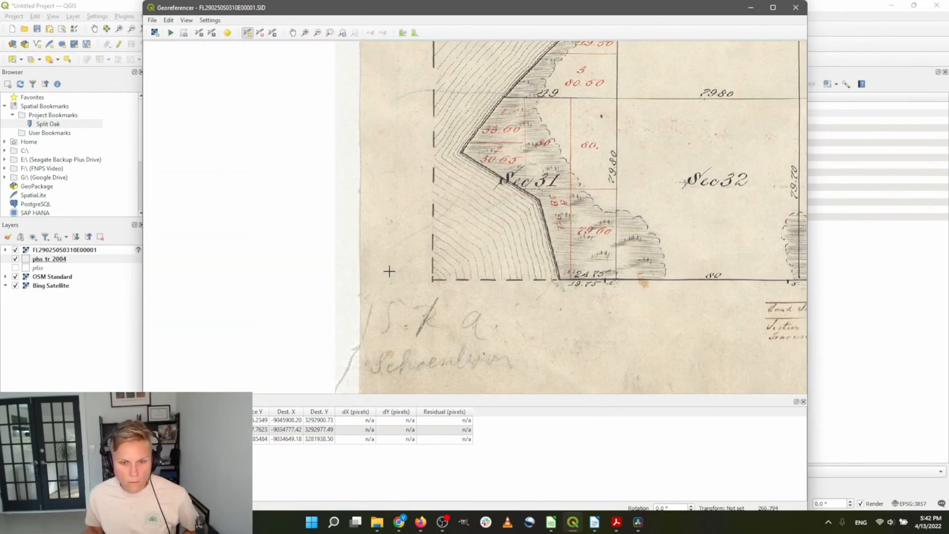
pyautogui.scroll(3, 434, 281)
pyautogui.click(486, 273)
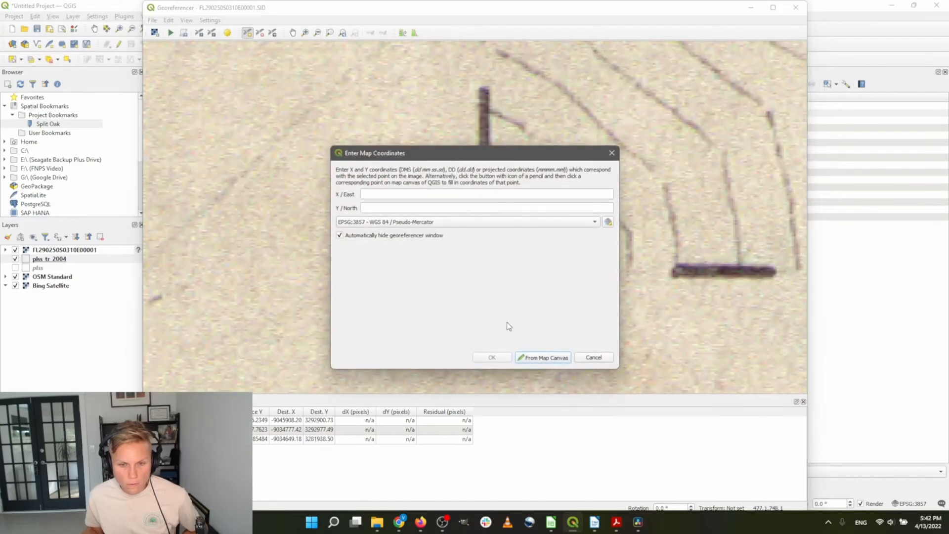
pyautogui.click(532, 363)
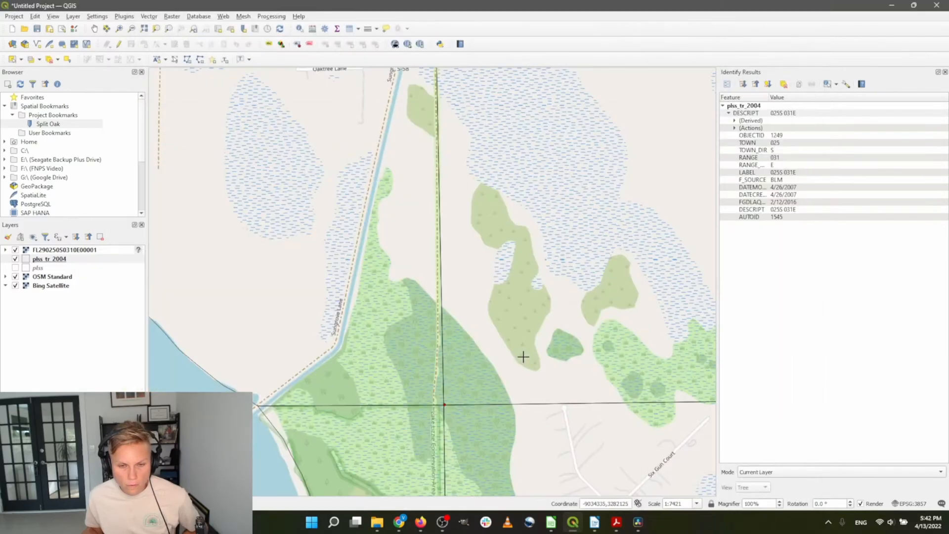
pyautogui.scroll(-2, 445, 356)
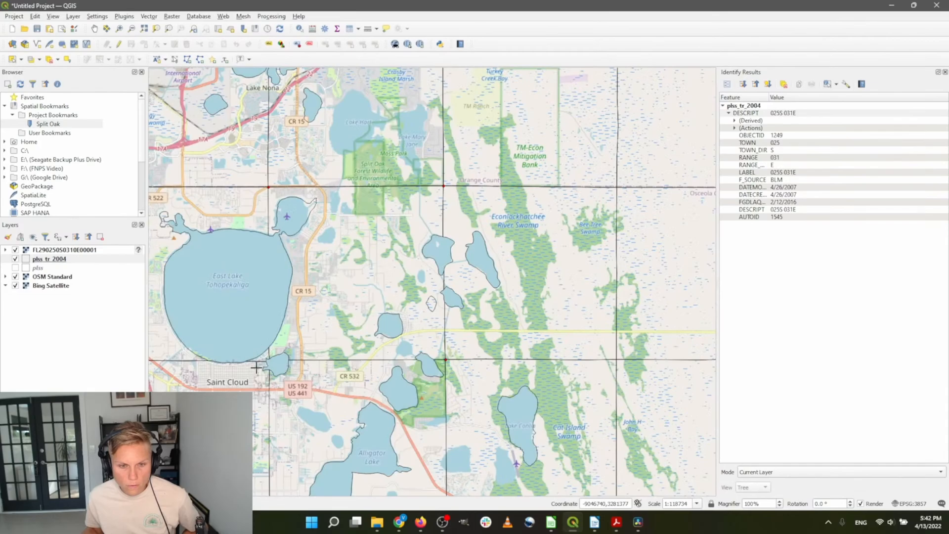
pyautogui.scroll(3, 280, 324)
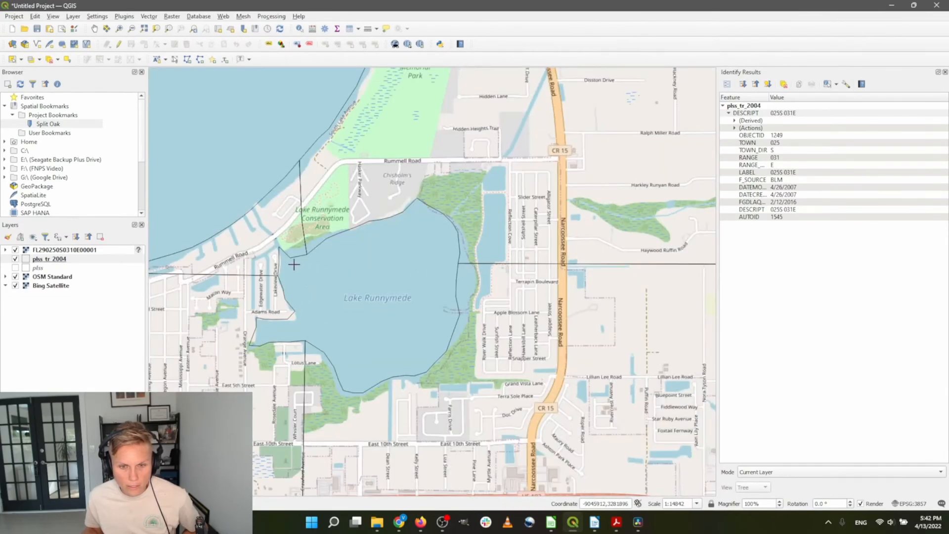
pyautogui.scroll(1, 296, 267)
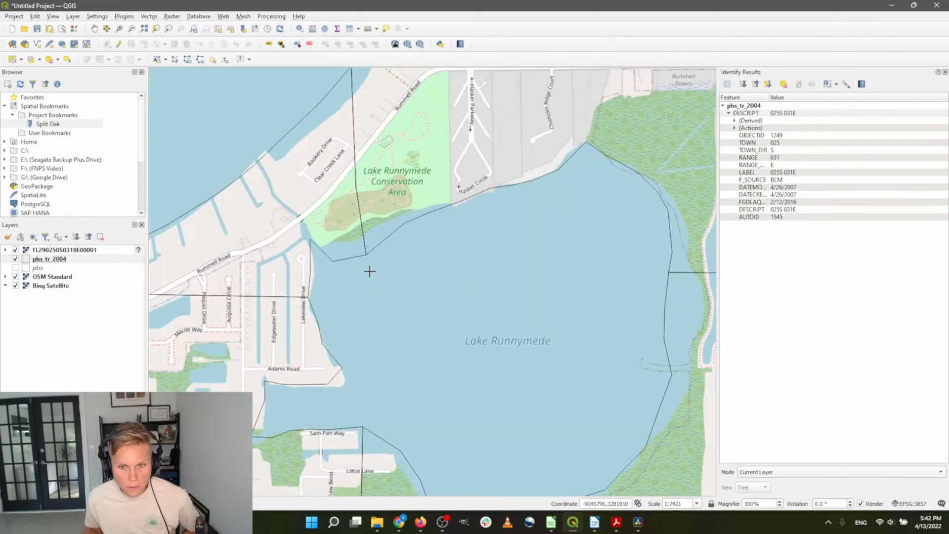
pyautogui.click(366, 276)
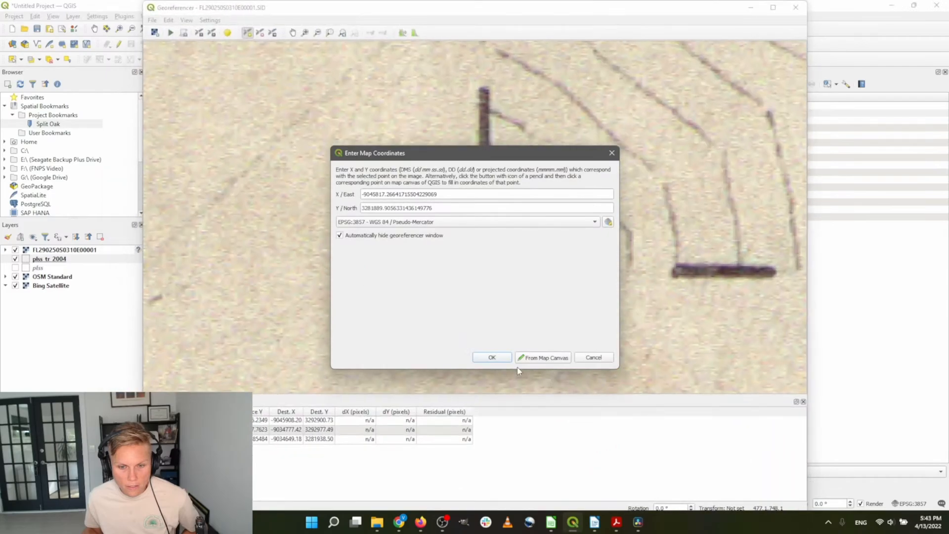
pyautogui.click(492, 358)
pyautogui.scroll(-4, 439, 284)
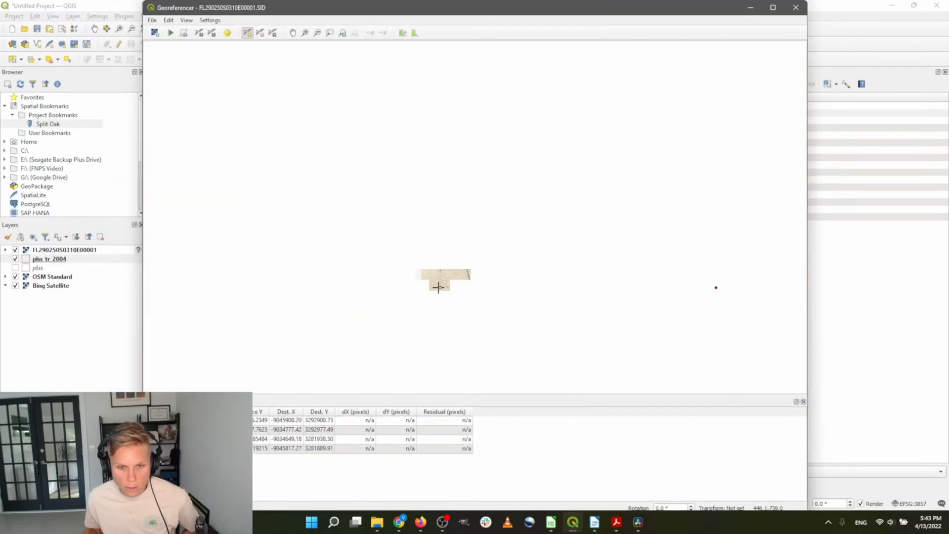
pyautogui.scroll(-1, 480, 291)
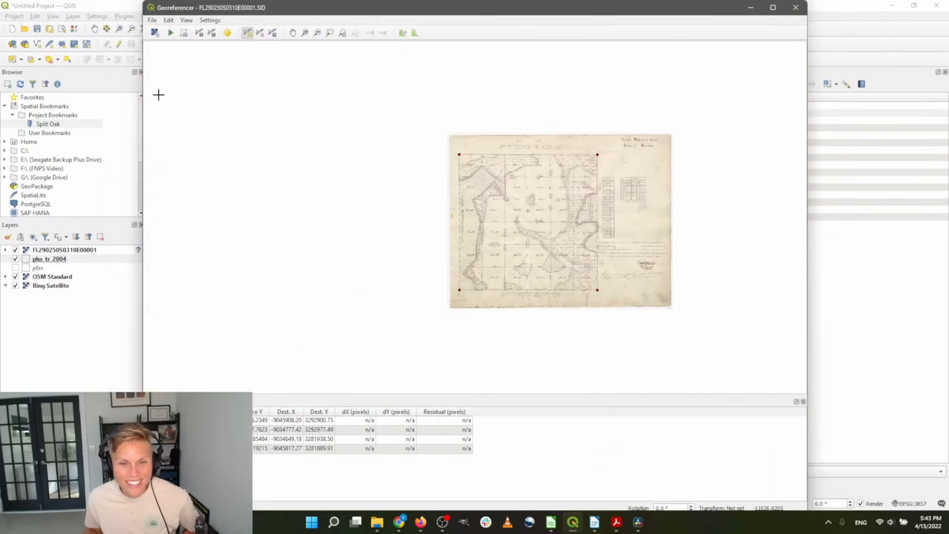
# Choose a Linear transformation and name the output raster FL290250S0310E00001_ref.tif
pyautogui.click(183, 34)
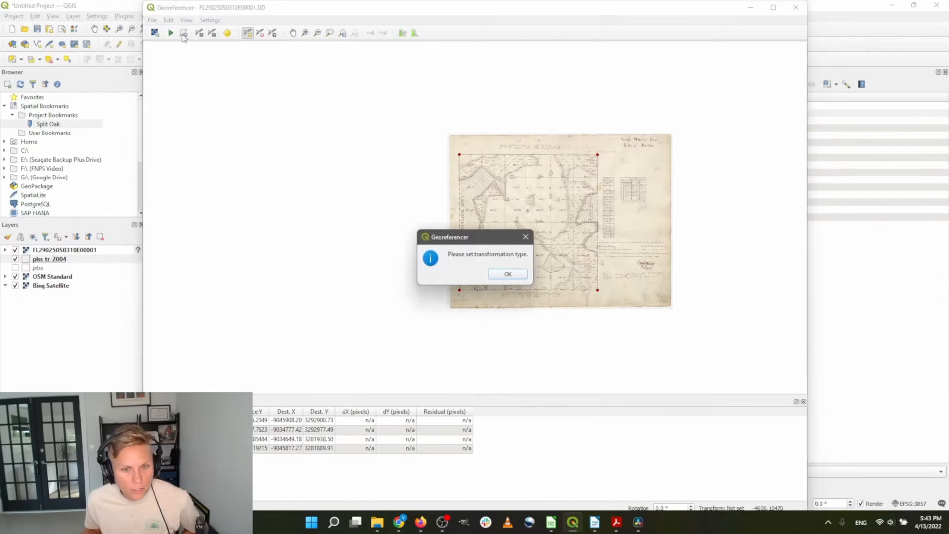
pyautogui.click(510, 272)
pyautogui.click(499, 107)
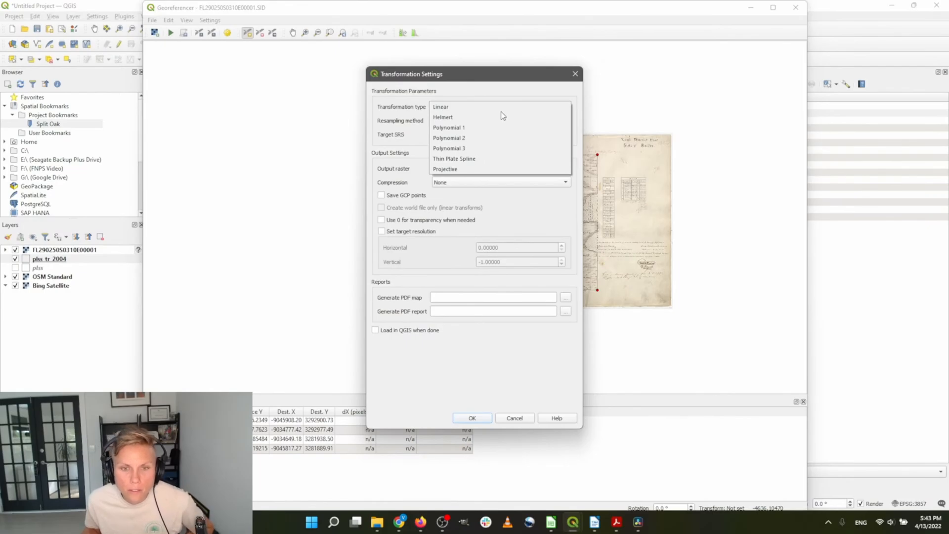
pyautogui.click(500, 108)
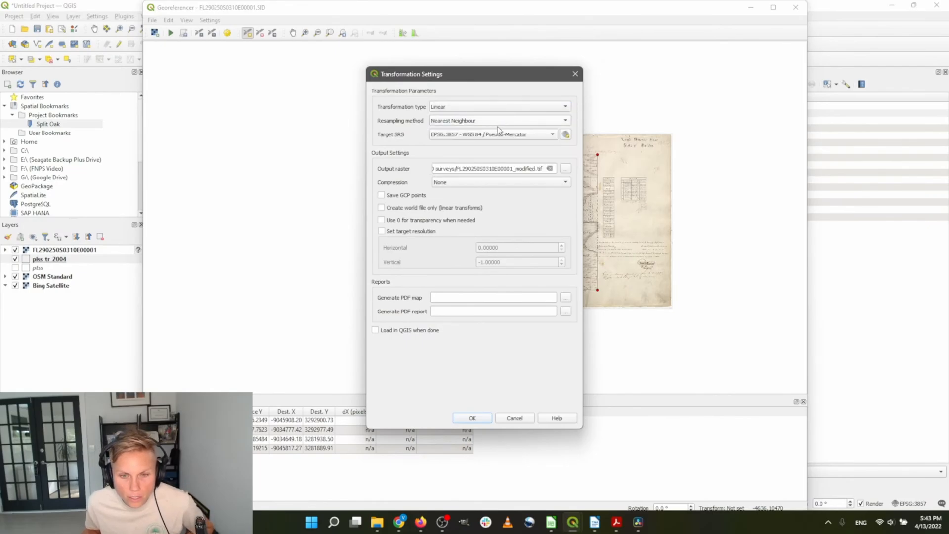
pyautogui.click(566, 169)
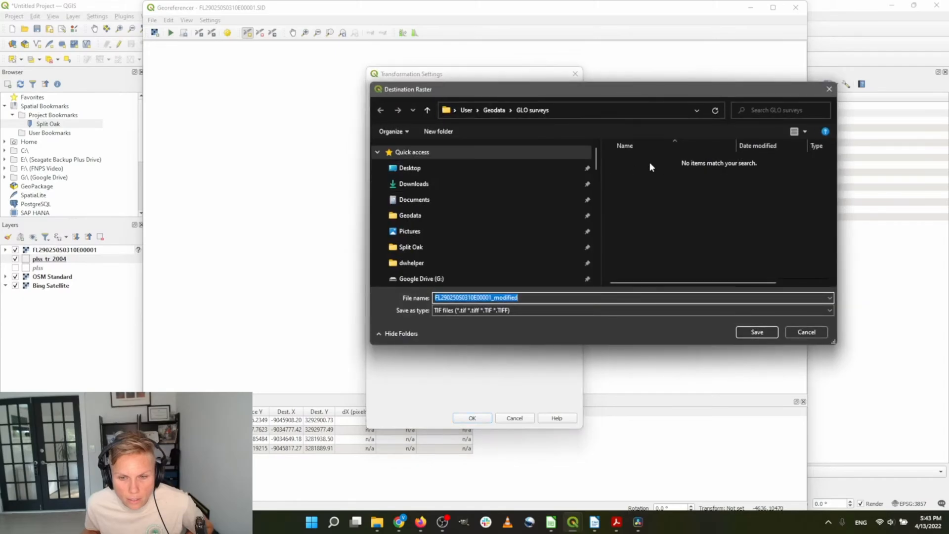
pyautogui.click(548, 298)
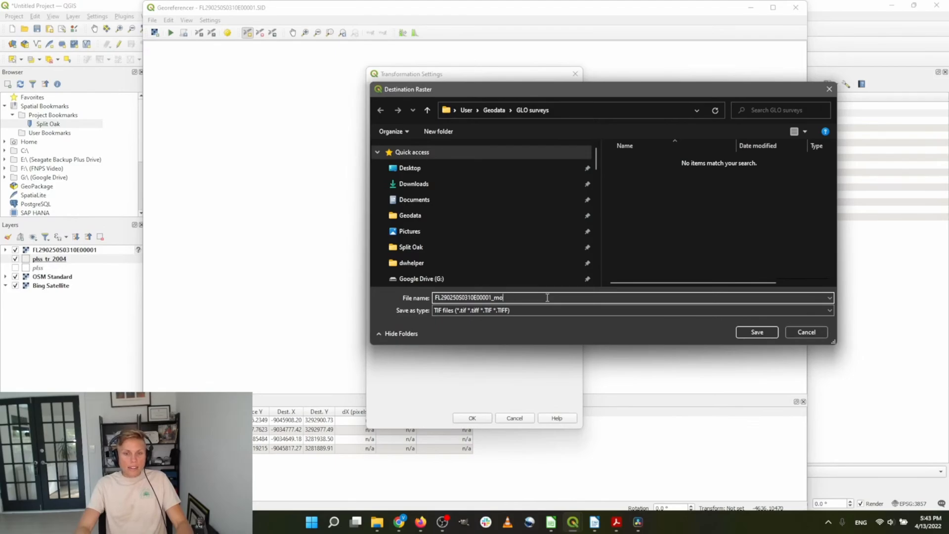
pyautogui.press('Return')
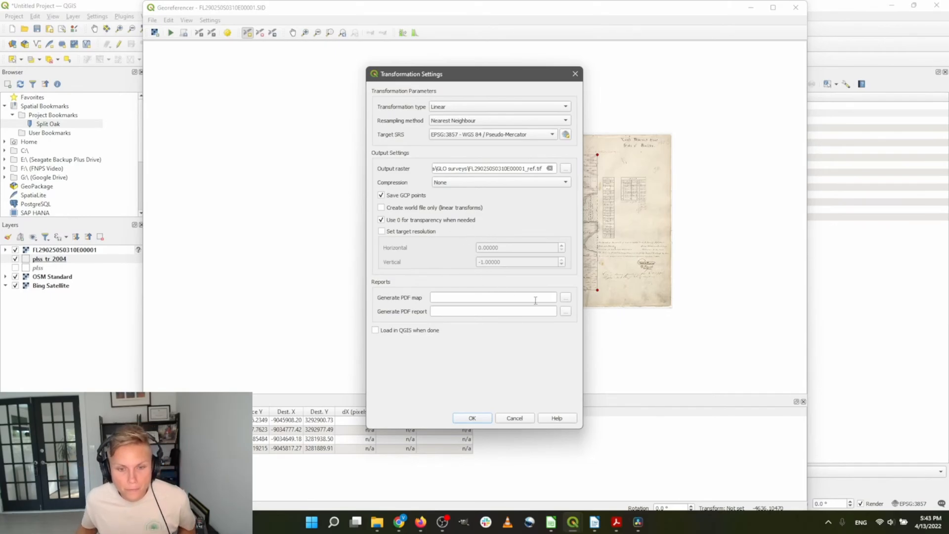
# Save the report as T25ER31S-ref-report.pdf in the GLO surveys folder and apply the settings
pyautogui.click(565, 311)
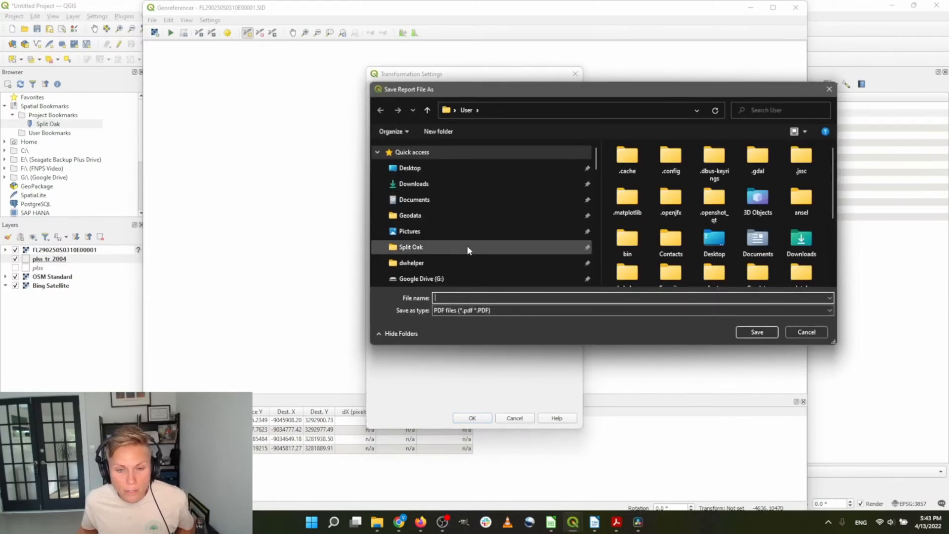
pyautogui.click(424, 220)
pyautogui.scroll(-5, 659, 212)
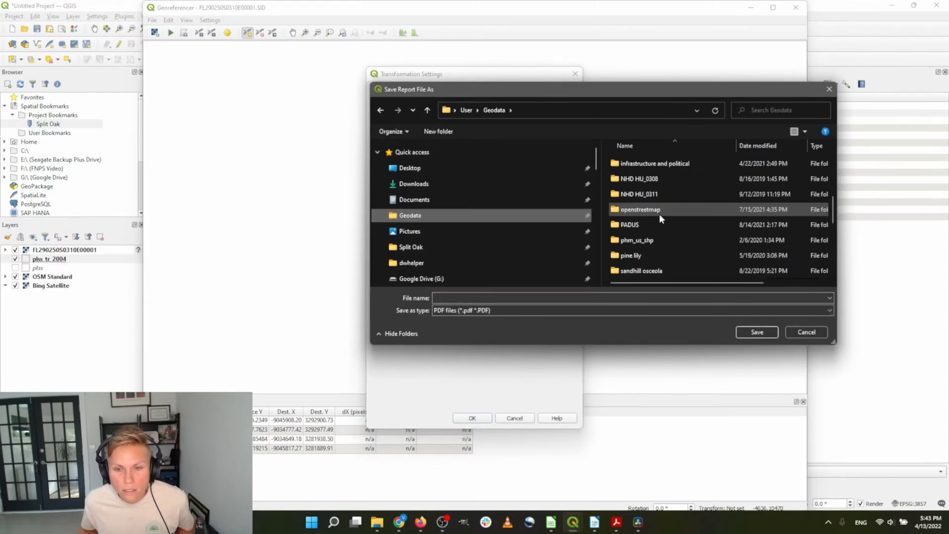
pyautogui.scroll(3, 660, 217)
pyautogui.doubleClick(657, 222)
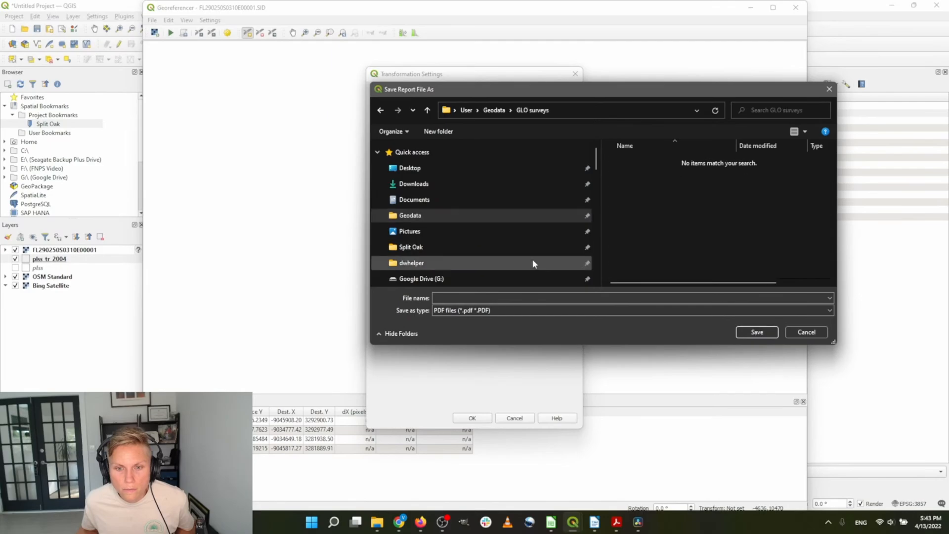
pyautogui.click(578, 298)
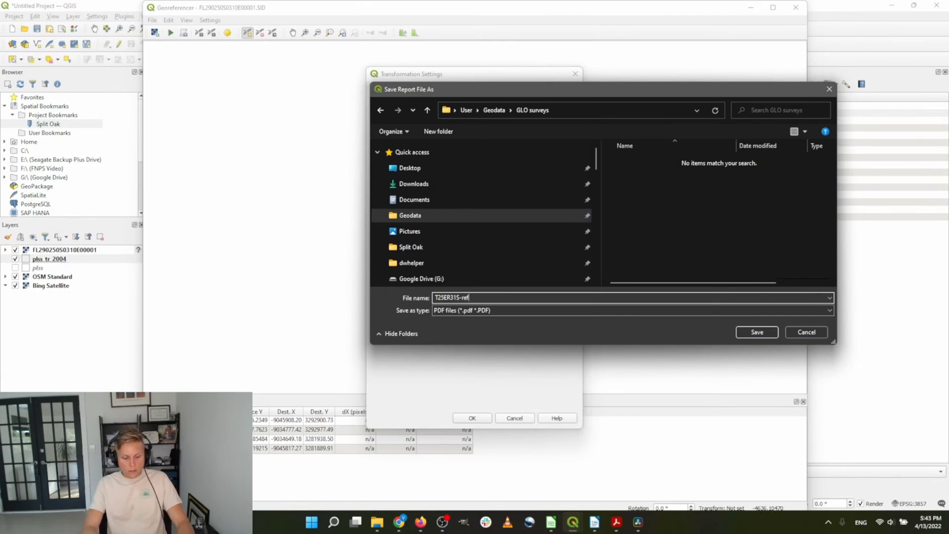
pyautogui.press('Return')
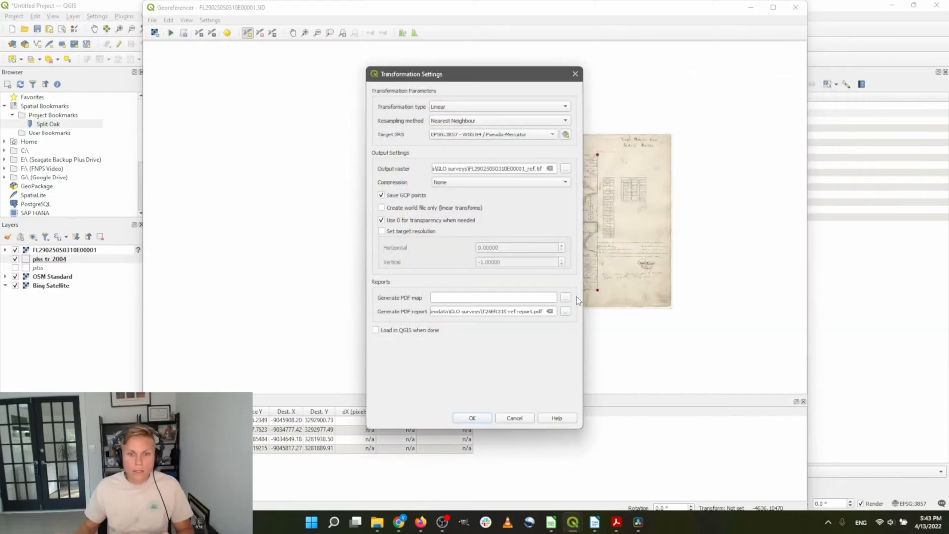
pyautogui.click(472, 418)
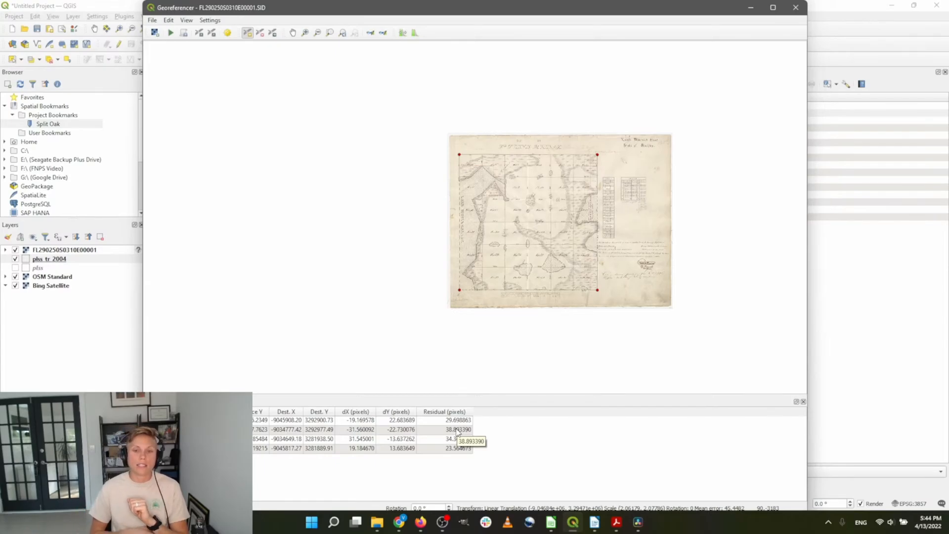
# Try a Helmert transformation to compare its control-point residuals
pyautogui.click(228, 34)
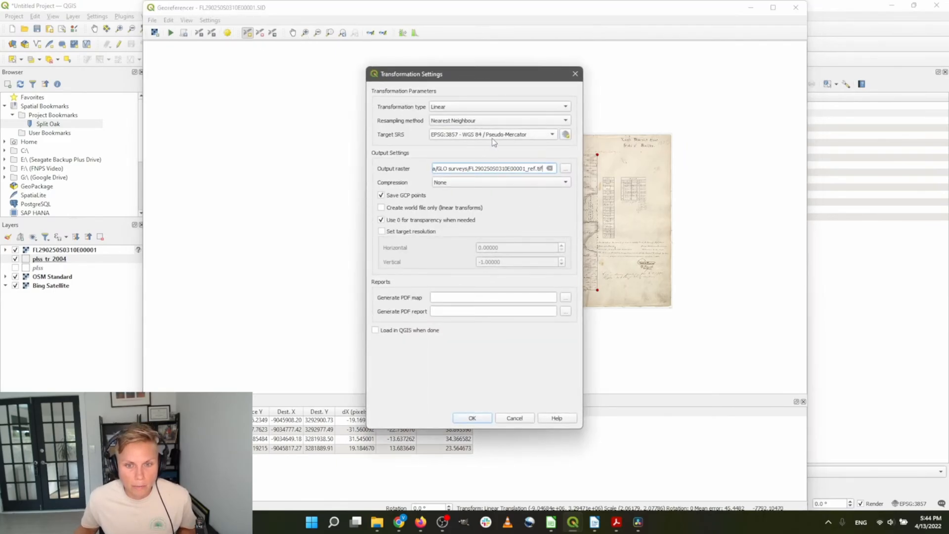
pyautogui.click(518, 108)
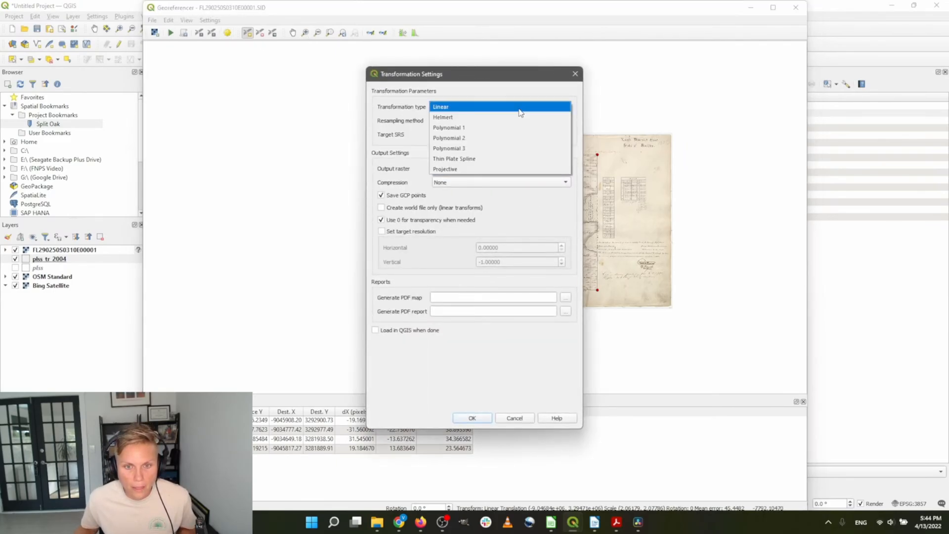
pyautogui.click(515, 118)
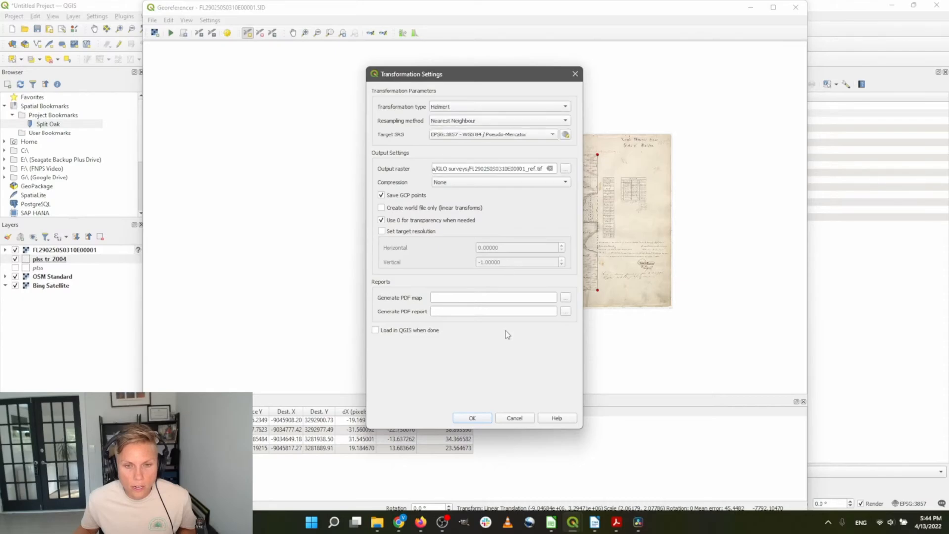
pyautogui.click(473, 418)
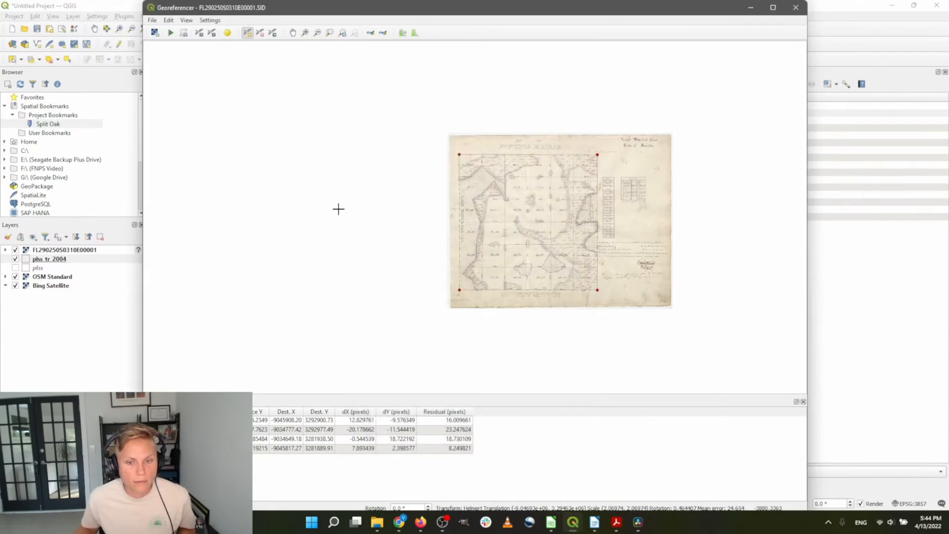
# Switch to Polynomial 1, georeference the plat, and return to the main map
pyautogui.click(228, 33)
pyautogui.click(490, 111)
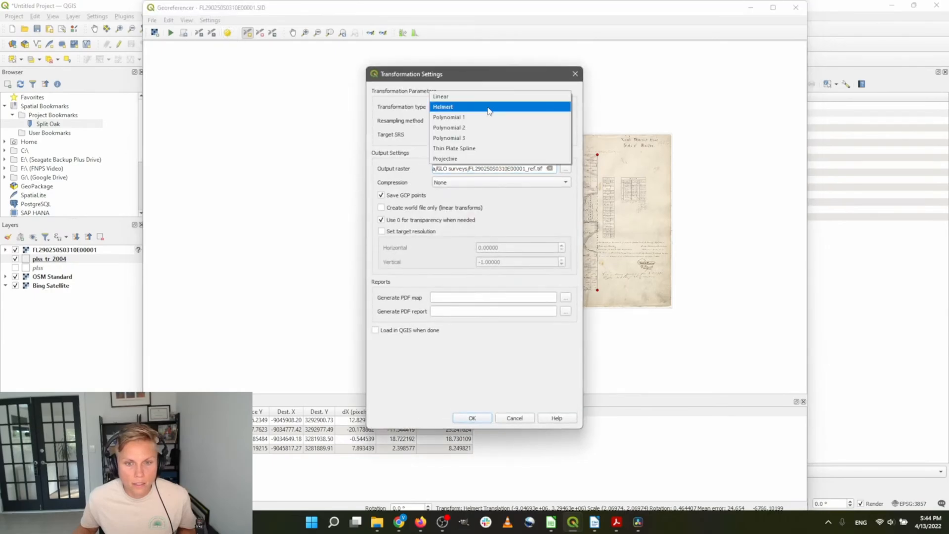
pyautogui.click(488, 119)
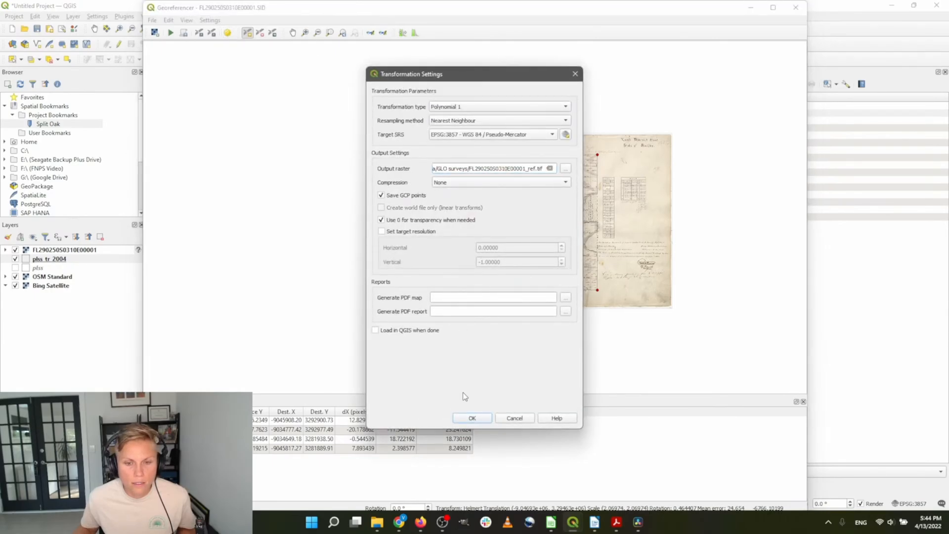
pyautogui.click(474, 419)
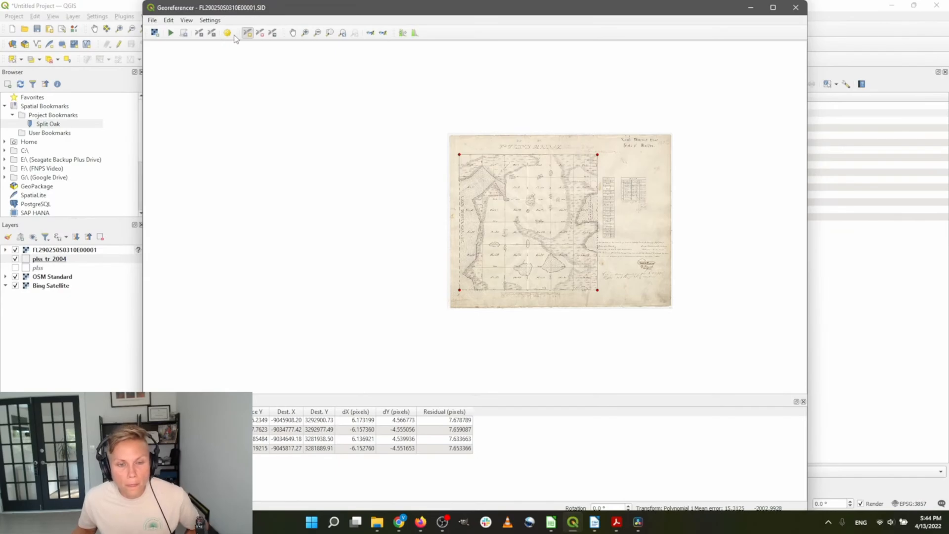
pyautogui.click(172, 33)
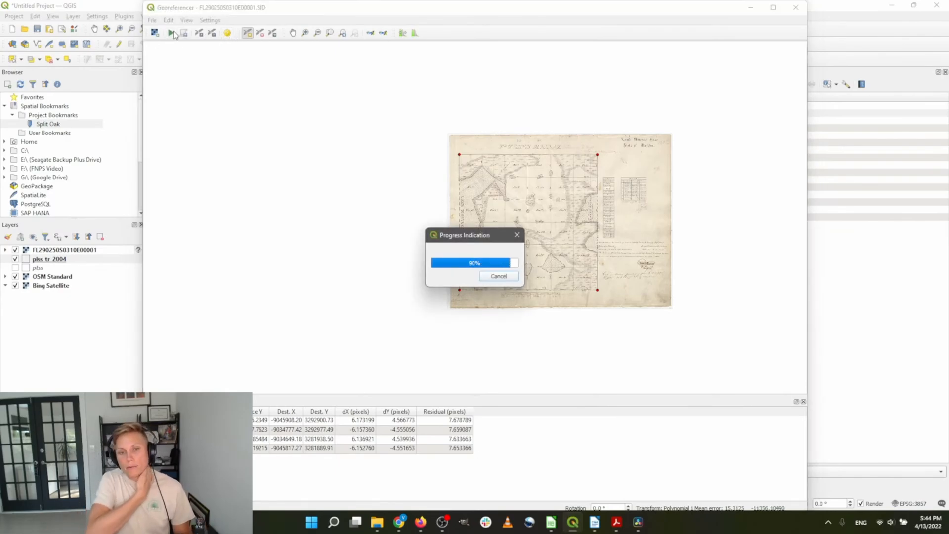
pyautogui.click(99, 9)
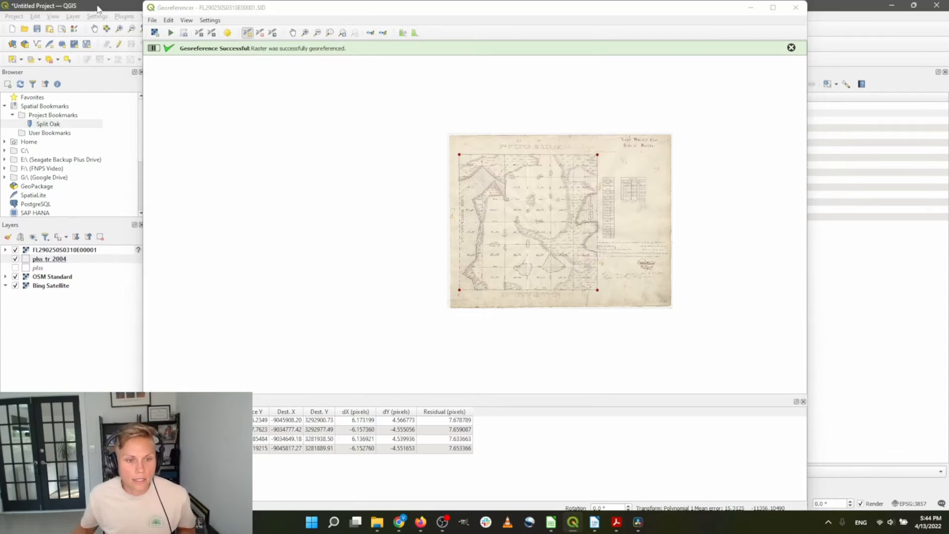
pyautogui.click(757, 13)
# Rerun georeferencing so FL290250S0310E00001_ref loads into the map, and hide the original plat layer
pyautogui.scroll(-3, 344, 276)
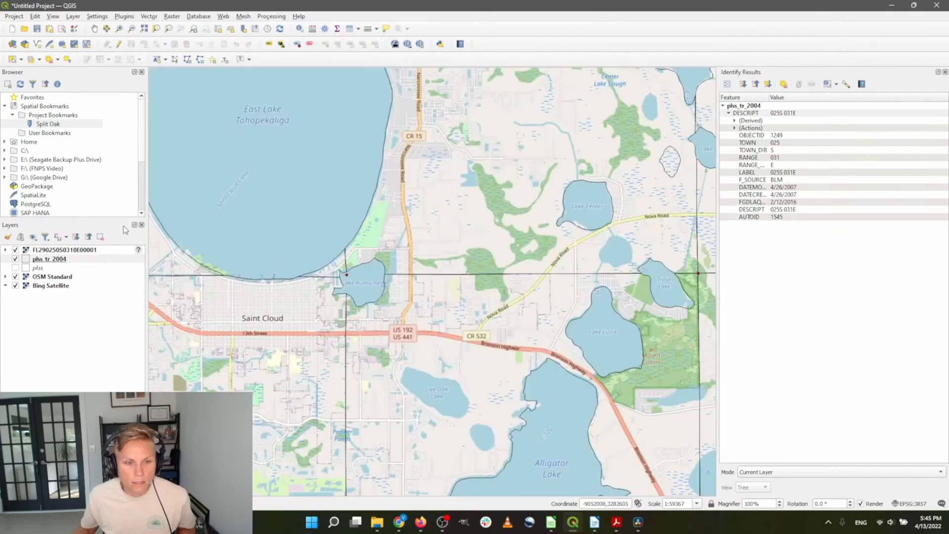
pyautogui.scroll(-2, 453, 342)
pyautogui.scroll(1, 453, 341)
pyautogui.scroll(1, 493, 284)
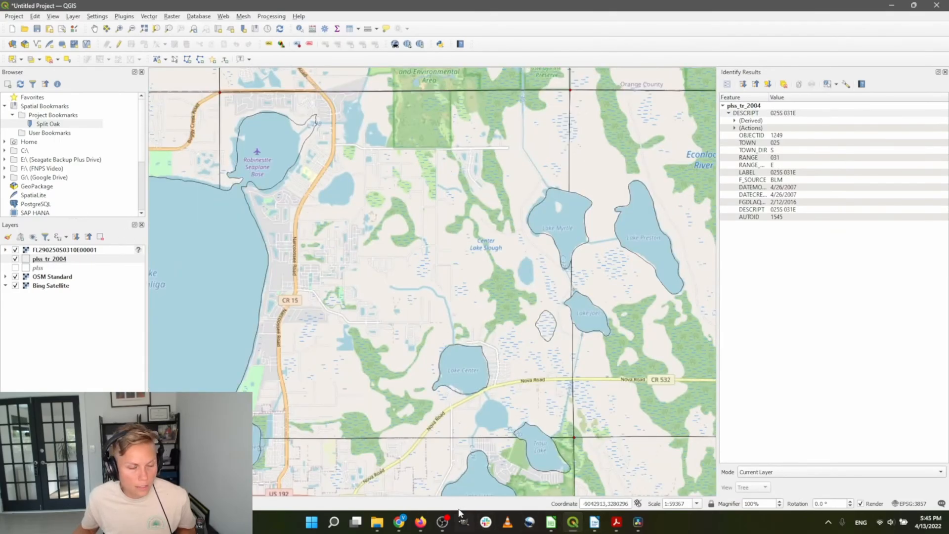
pyautogui.click(575, 529)
pyautogui.click(574, 526)
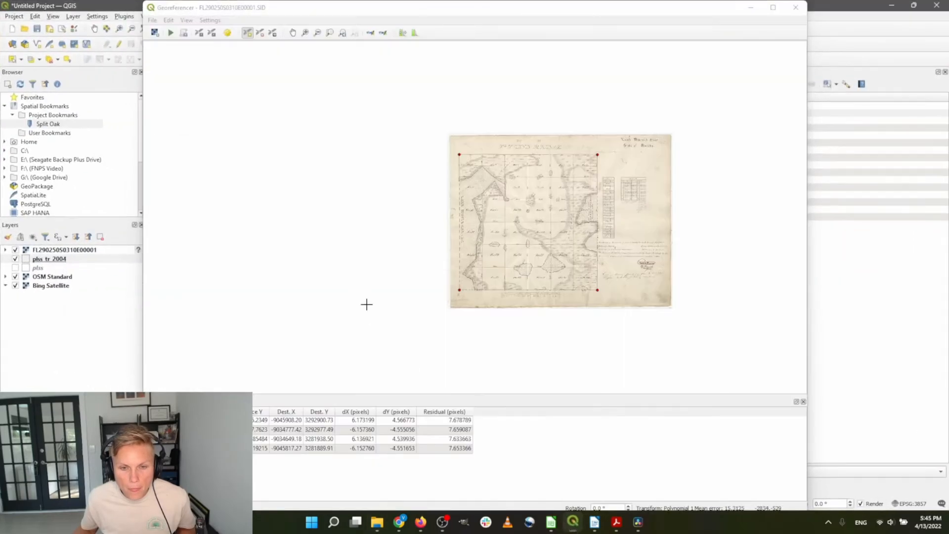
pyautogui.click(227, 32)
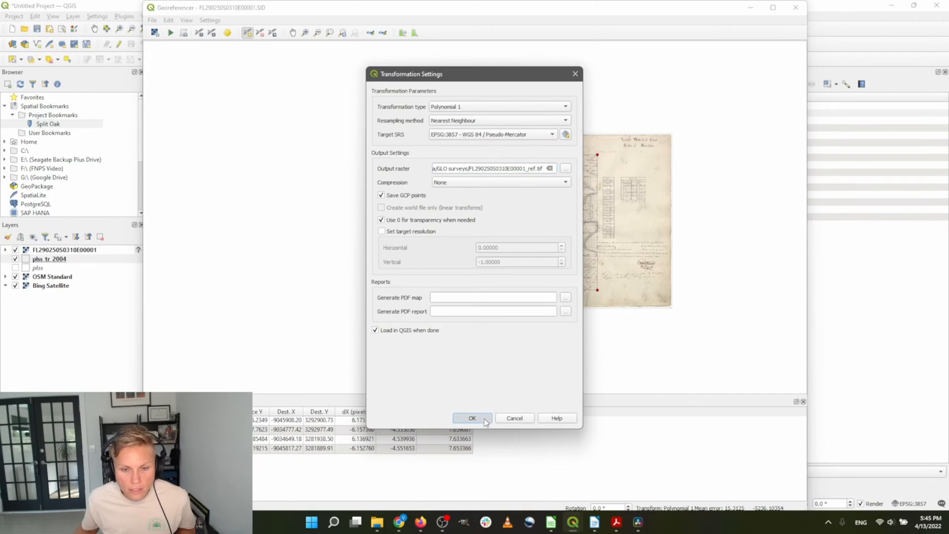
pyautogui.click(472, 419)
pyautogui.click(171, 32)
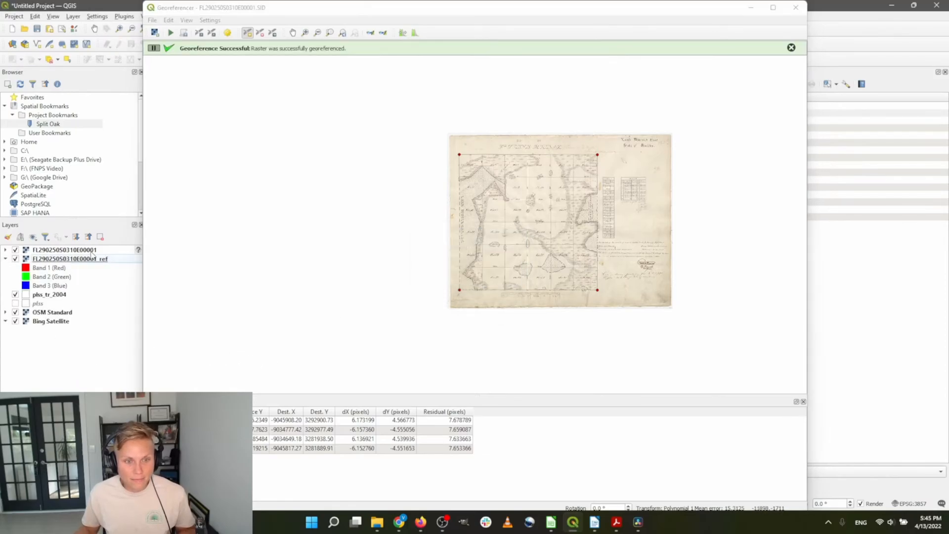
pyautogui.click(52, 257)
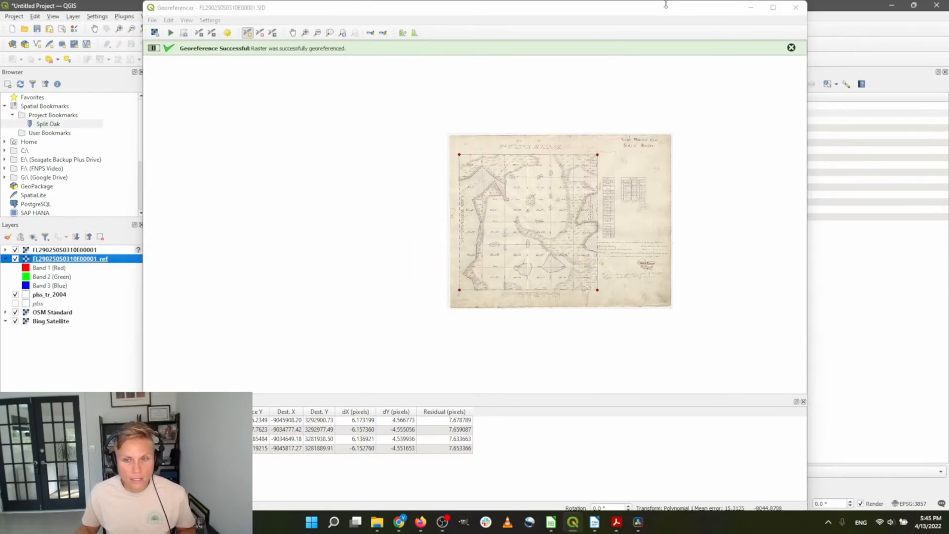
pyautogui.click(751, 7)
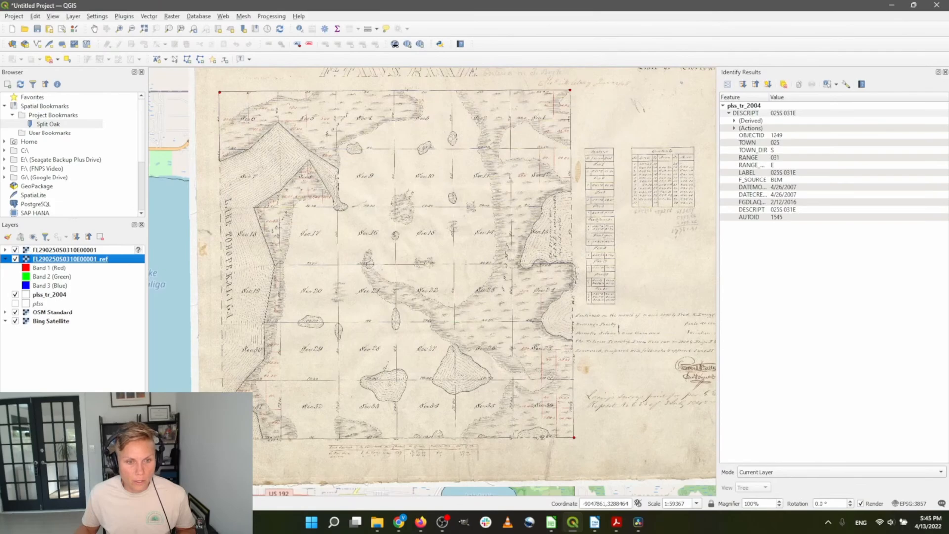
pyautogui.click(15, 249)
# Close Identify Results and set the FL290250S0310E00001_ref layer's global opacity to 61.3%
pyautogui.scroll(-1, 445, 218)
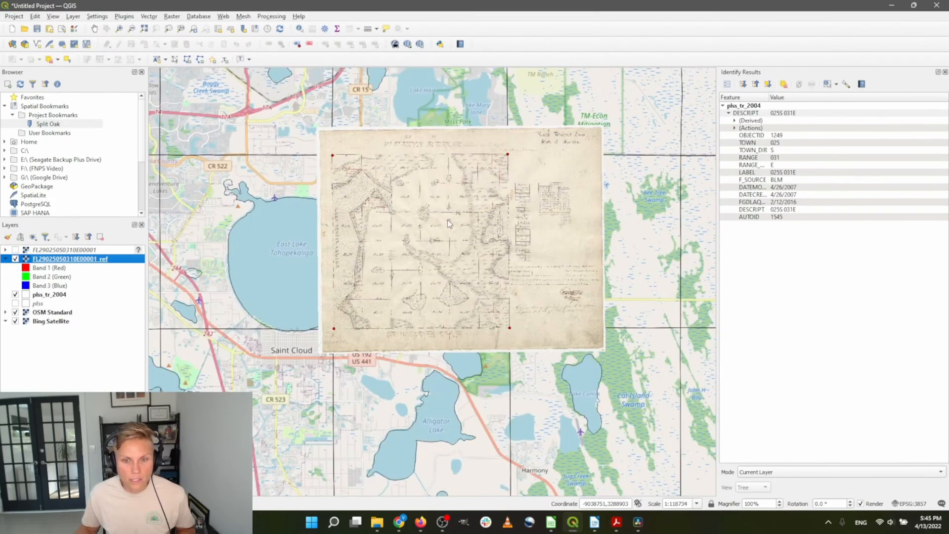
pyautogui.scroll(1, 500, 230)
pyautogui.scroll(-1, 500, 230)
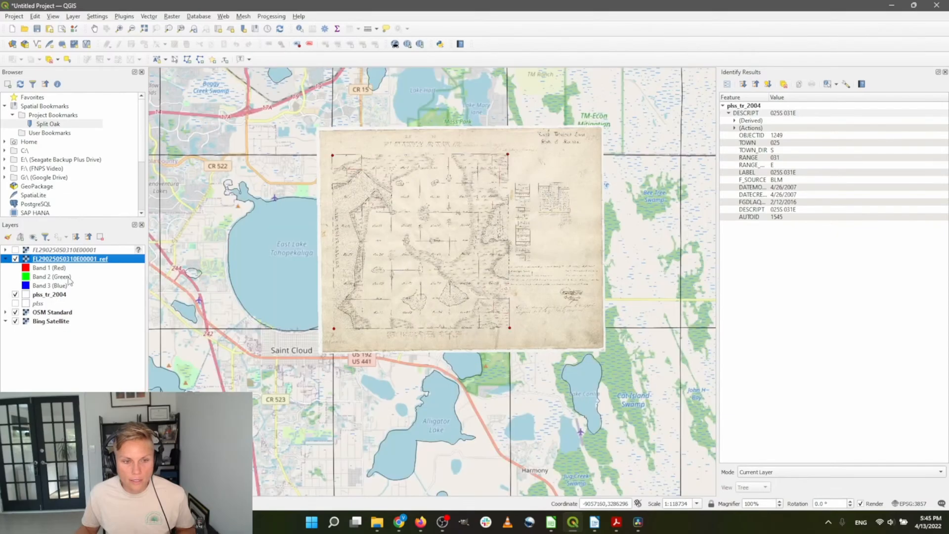
pyautogui.click(945, 72)
pyautogui.doubleClick(68, 260)
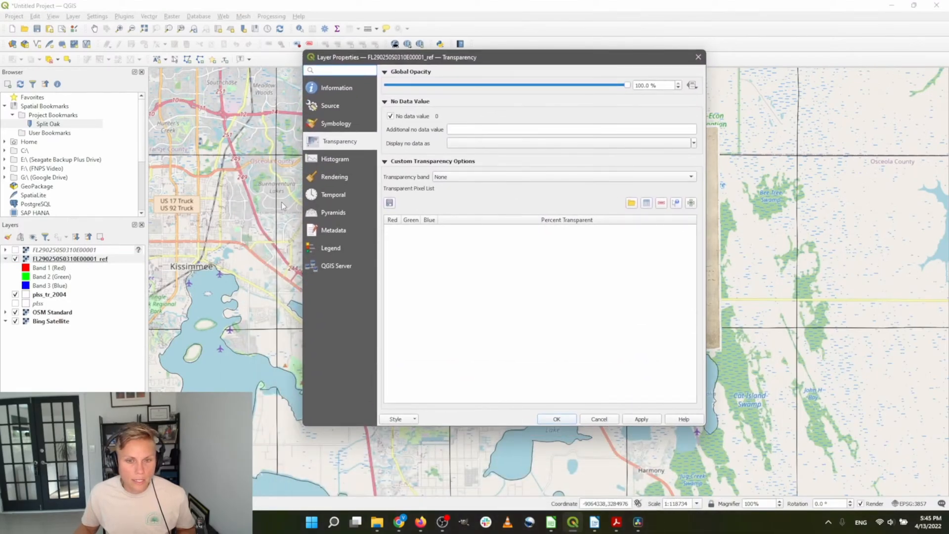
pyautogui.click(618, 86)
pyautogui.moveTo(619, 86); pyautogui.dragTo(534, 88)
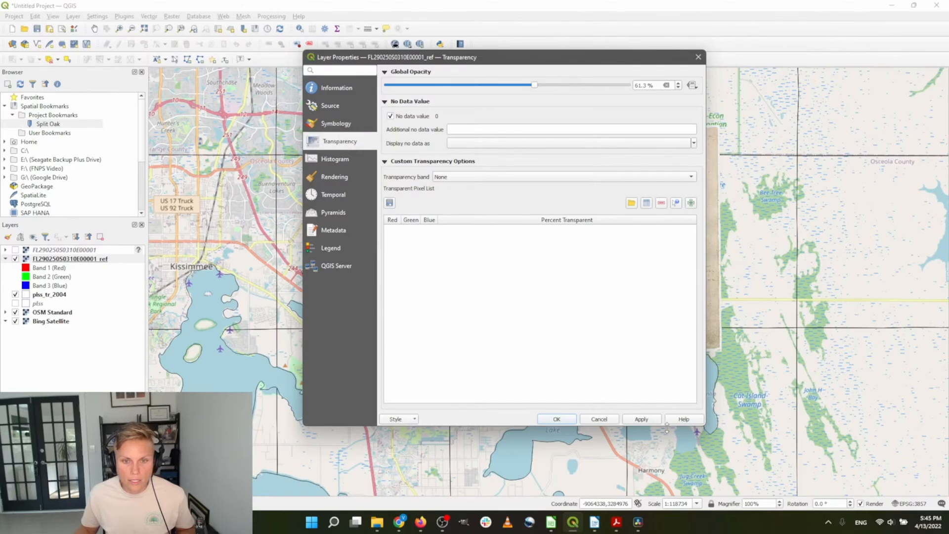
pyautogui.click(554, 418)
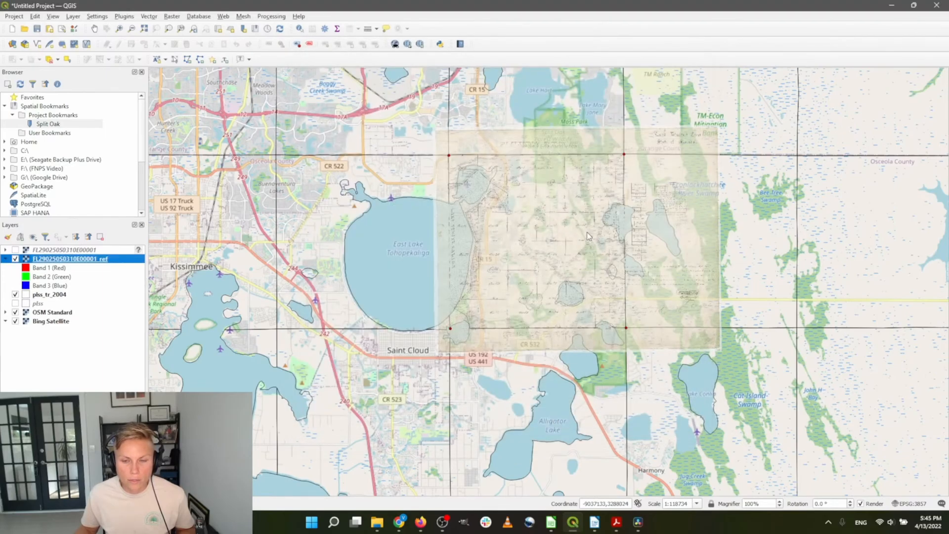
# Hide the OSM street map layer to reveal the Bing satellite imagery
pyautogui.scroll(3, 587, 232)
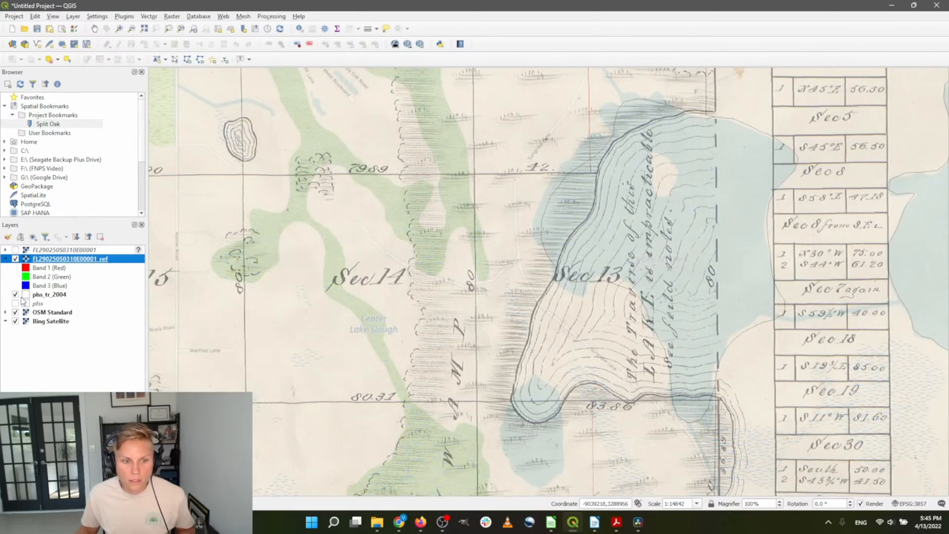
pyautogui.click(16, 312)
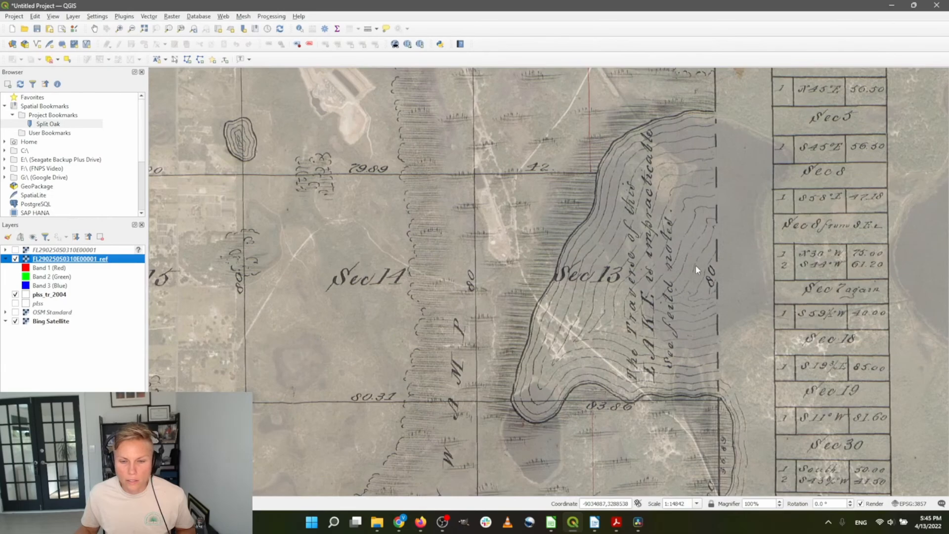
pyautogui.scroll(-1, 696, 265)
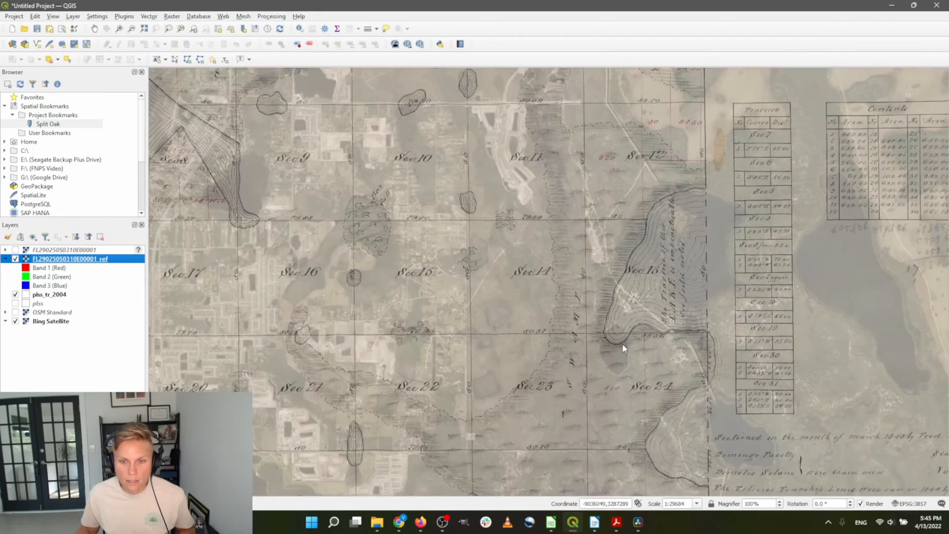
pyautogui.scroll(-2, 644, 327)
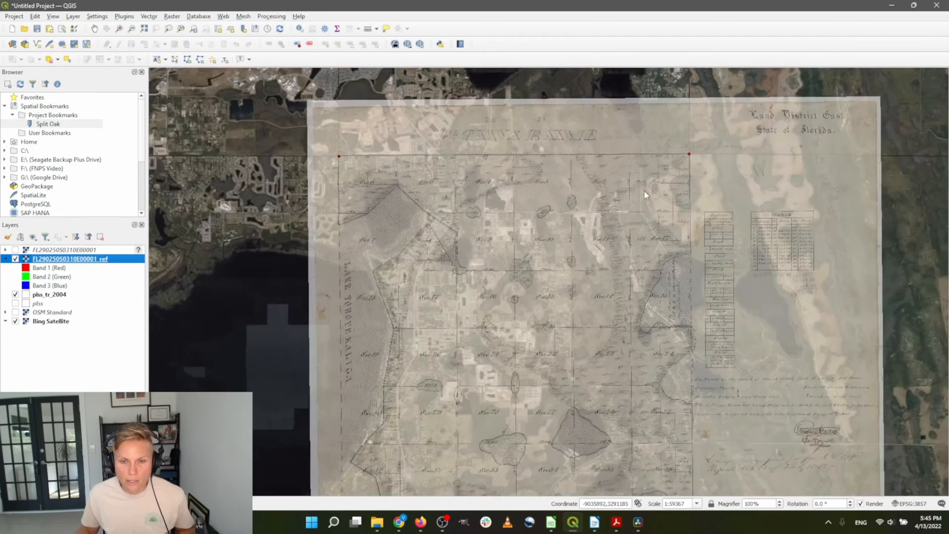
pyautogui.scroll(3, 557, 159)
pyautogui.scroll(1, 524, 232)
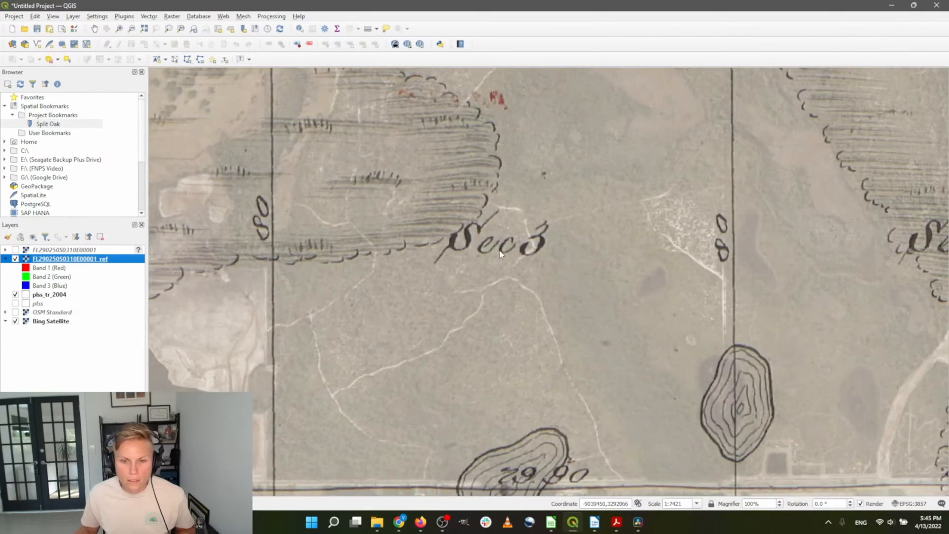
pyautogui.scroll(-1, 545, 351)
pyautogui.scroll(2, 532, 443)
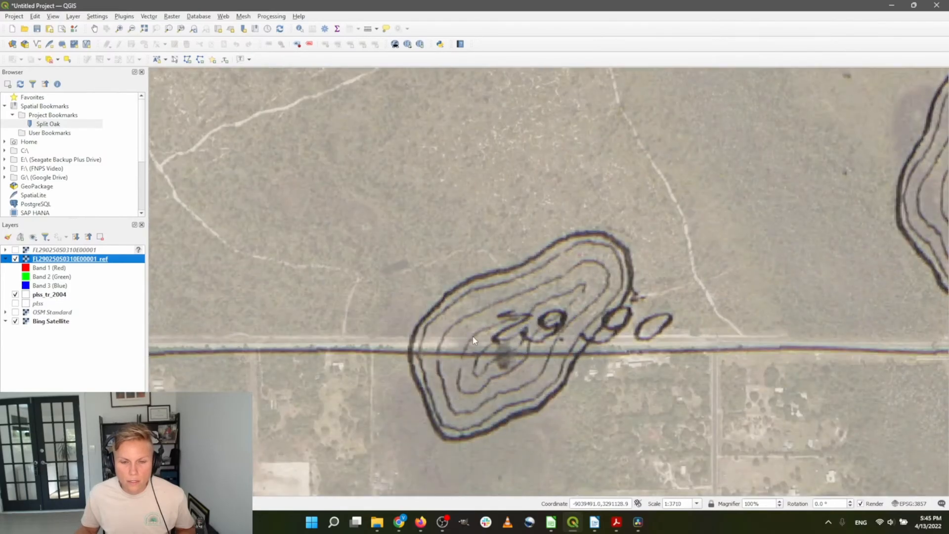
# Toggle the plat overlay on and off to compare with the imagery, leaving it hidden
pyautogui.click(16, 259)
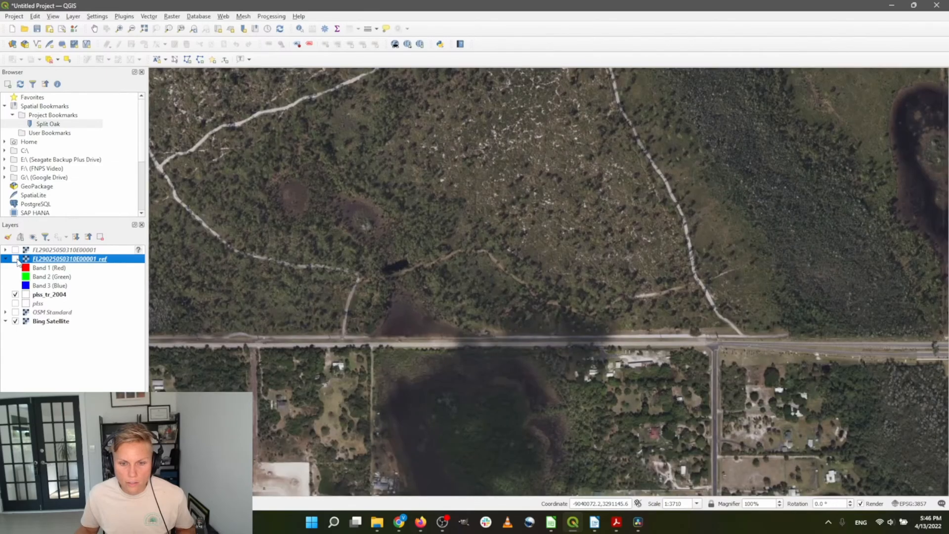
pyautogui.click(15, 259)
pyautogui.click(16, 259)
pyautogui.click(15, 259)
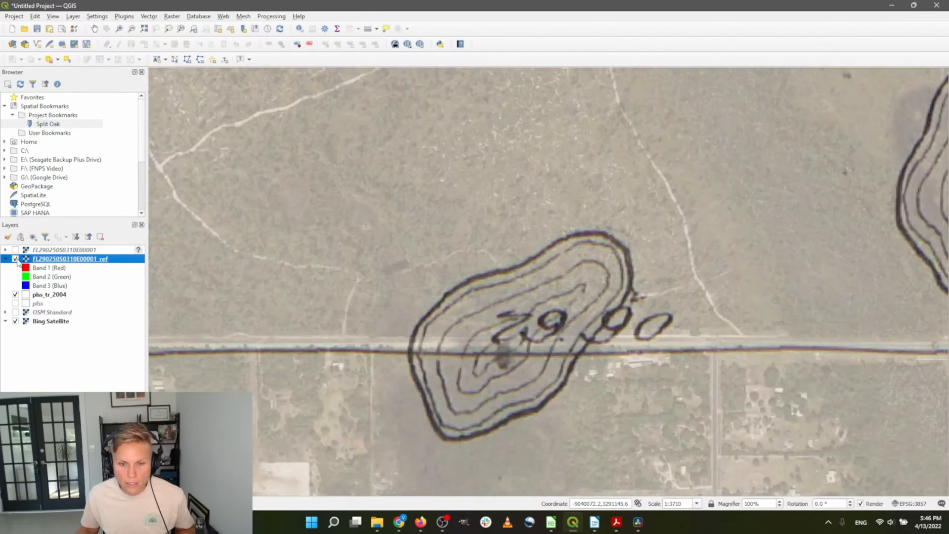
pyautogui.click(15, 259)
pyautogui.scroll(-1, 506, 225)
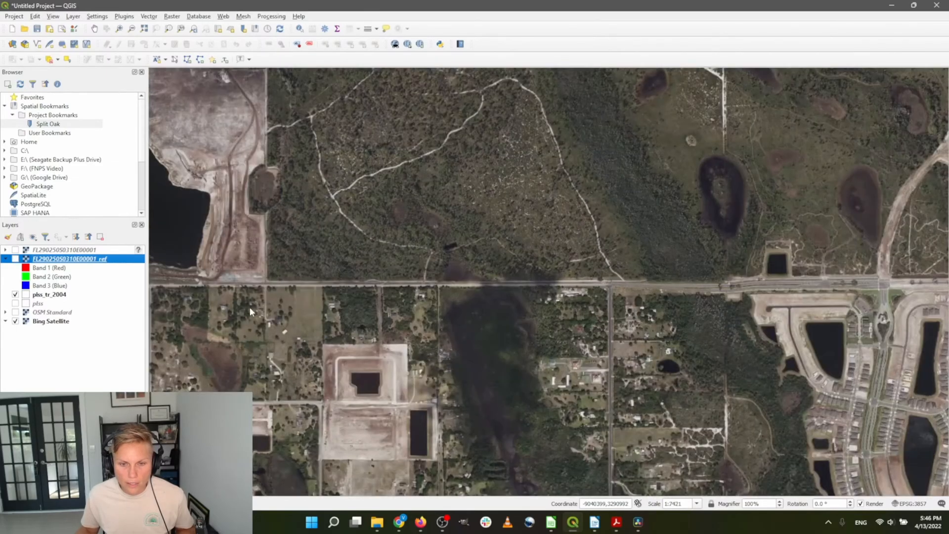
pyautogui.click(15, 259)
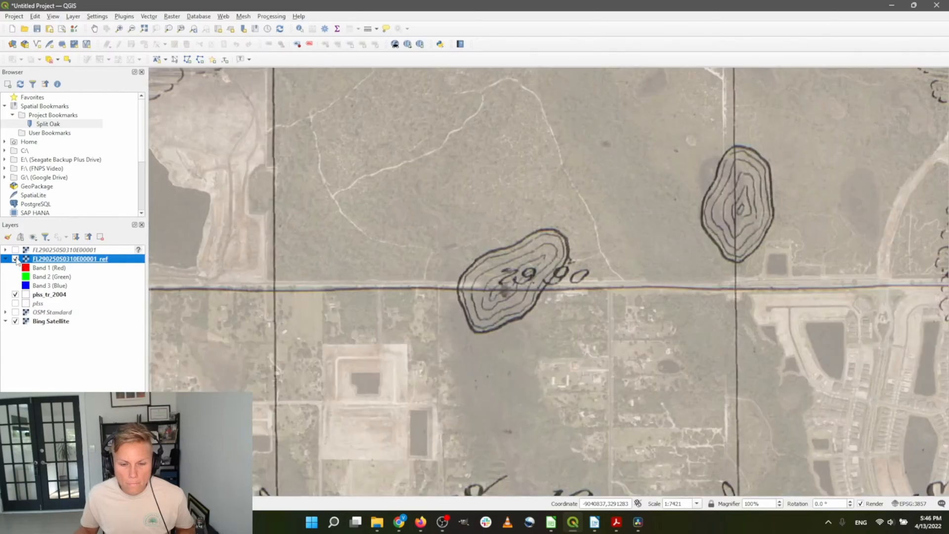
pyautogui.click(15, 258)
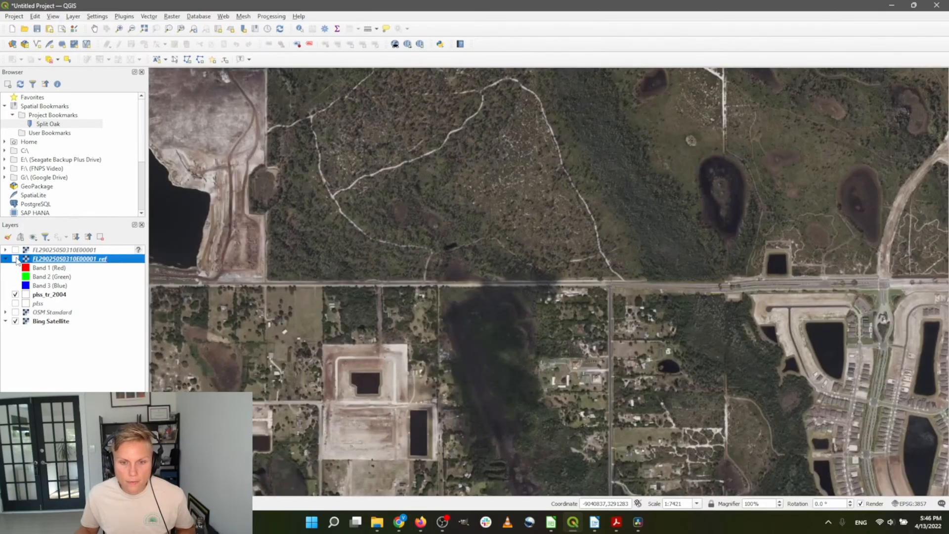
pyautogui.scroll(-1, 662, 218)
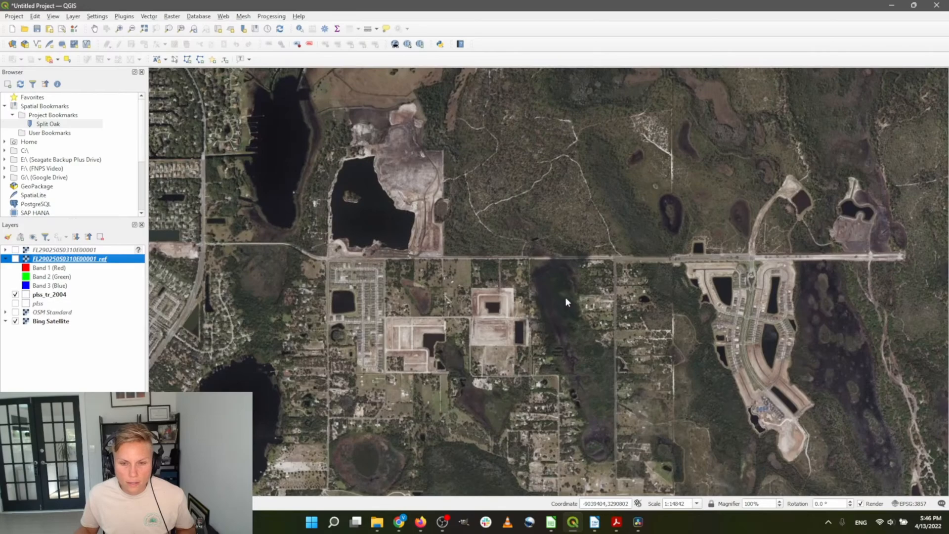
pyautogui.scroll(2, 566, 296)
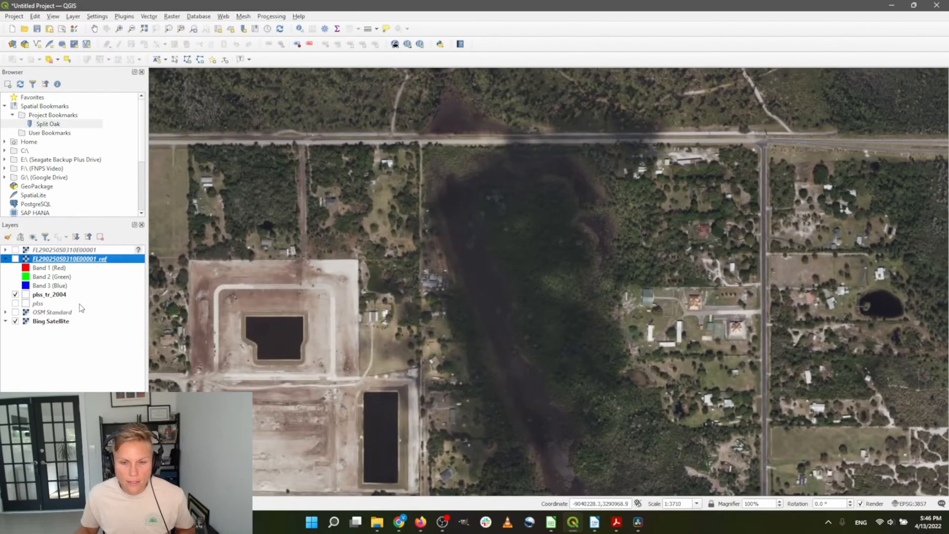
# Turn the semi-transparent plat back on and zoom to compare its section lines with the roads
pyautogui.click(15, 259)
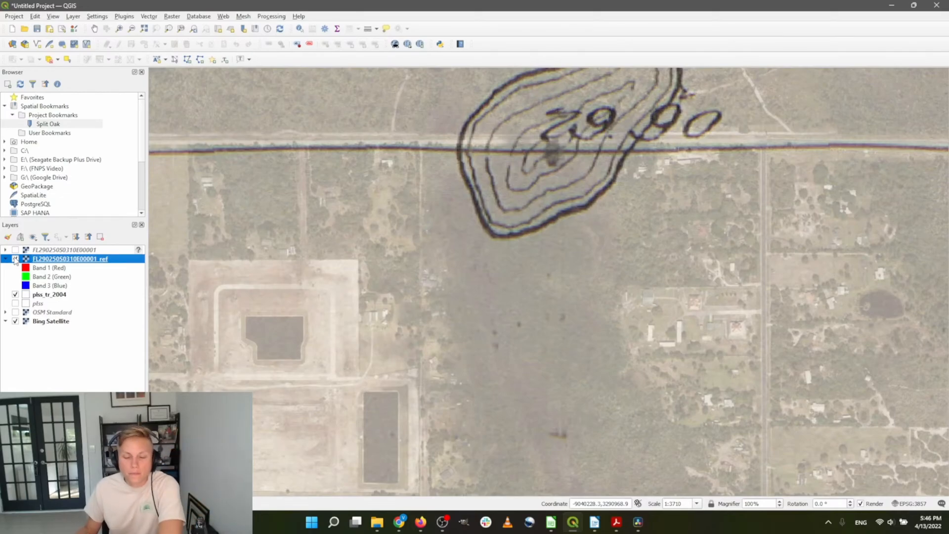
pyautogui.click(16, 259)
pyautogui.scroll(-1, 506, 241)
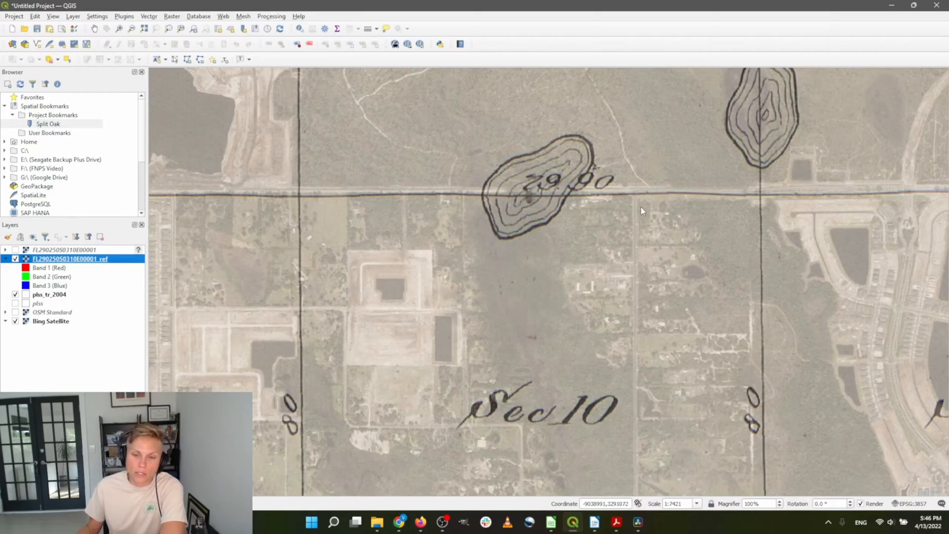
pyautogui.scroll(-1, 597, 329)
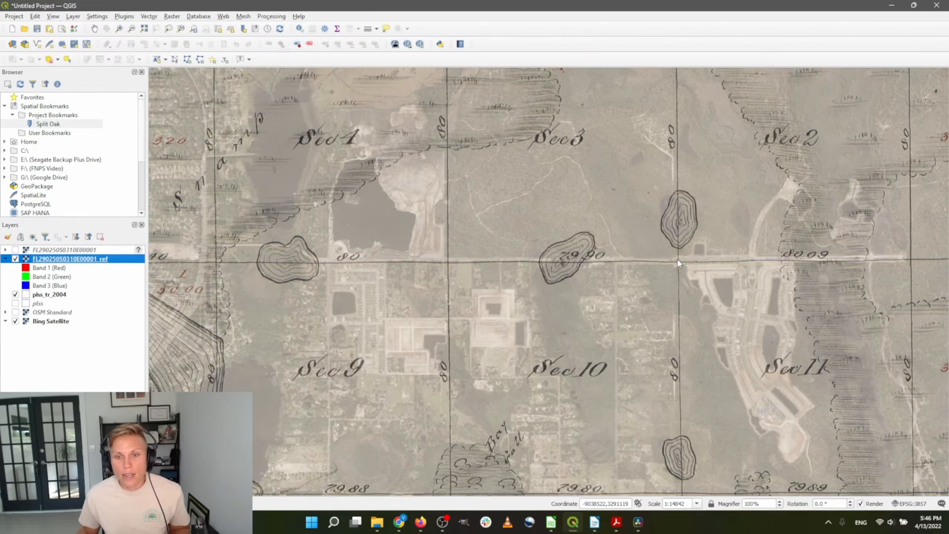
pyautogui.scroll(2, 638, 259)
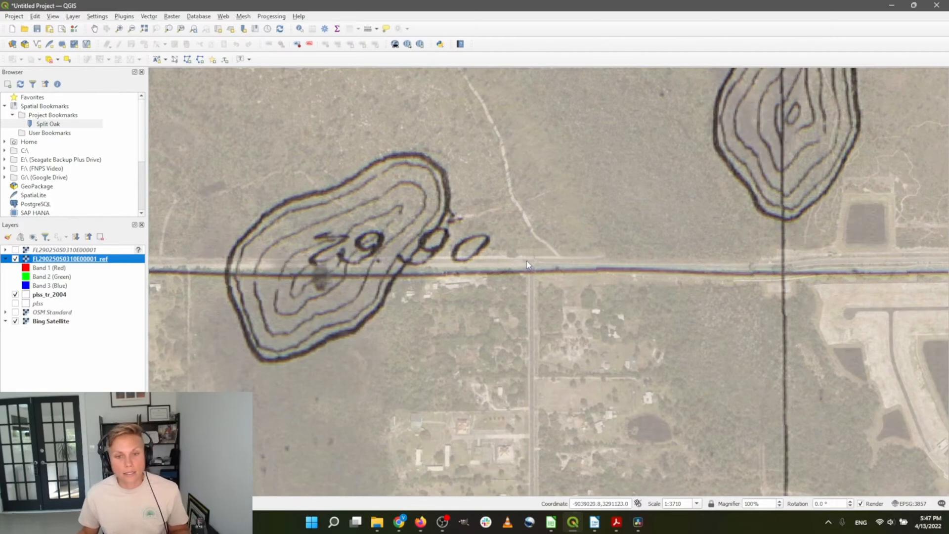
pyautogui.scroll(-1, 559, 214)
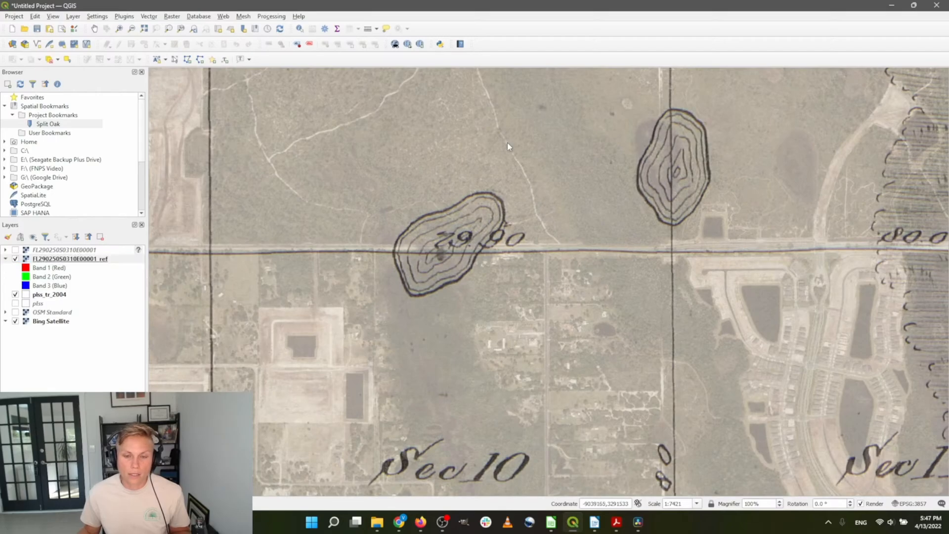
pyautogui.scroll(1, 421, 221)
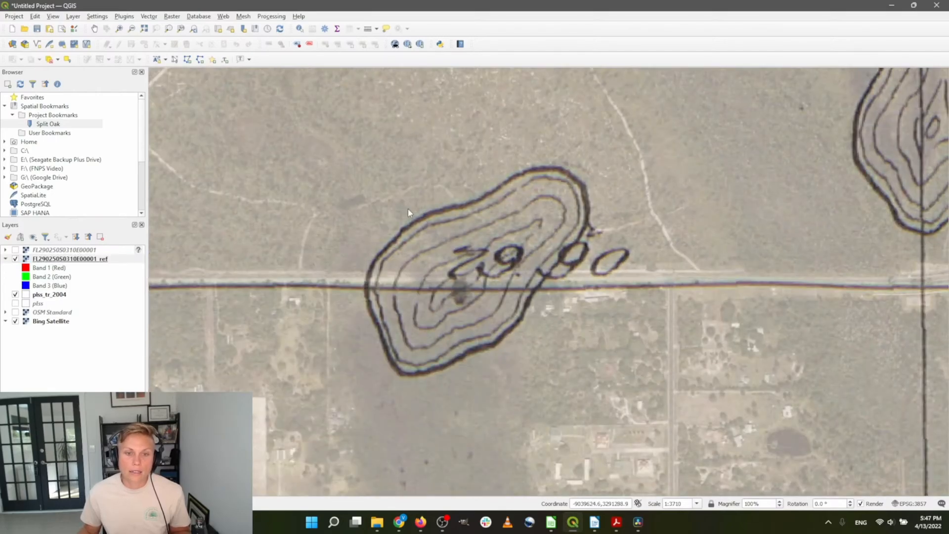
pyautogui.scroll(-2, 687, 319)
pyautogui.scroll(1, 638, 304)
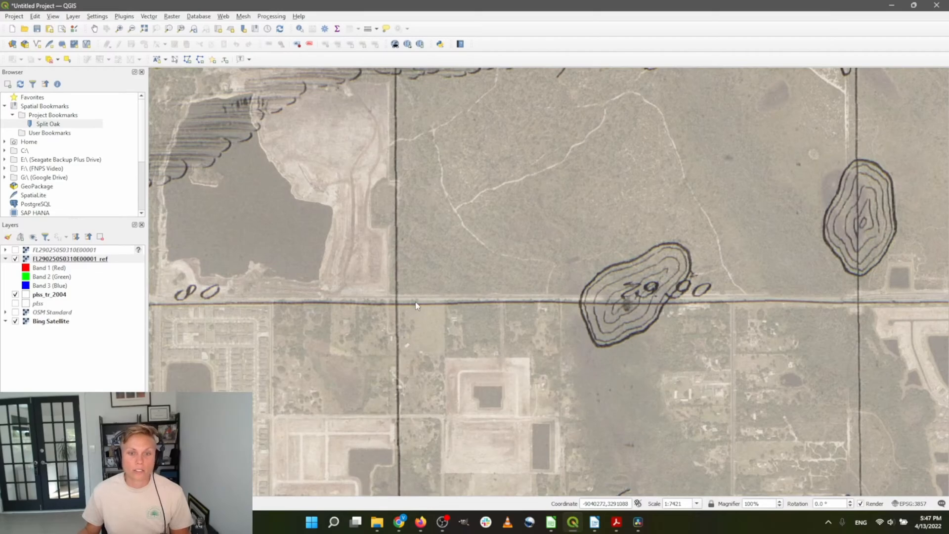
pyautogui.scroll(-2, 483, 396)
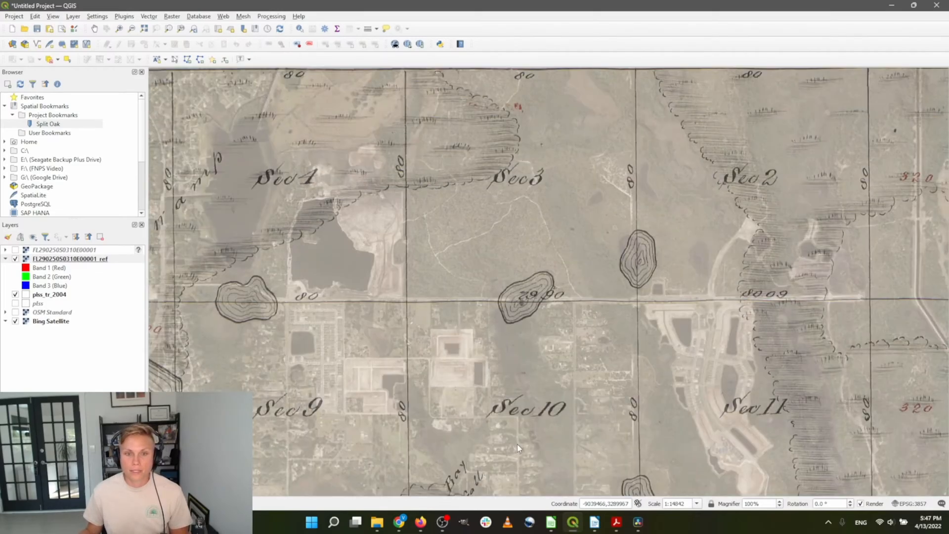
pyautogui.scroll(1, 407, 276)
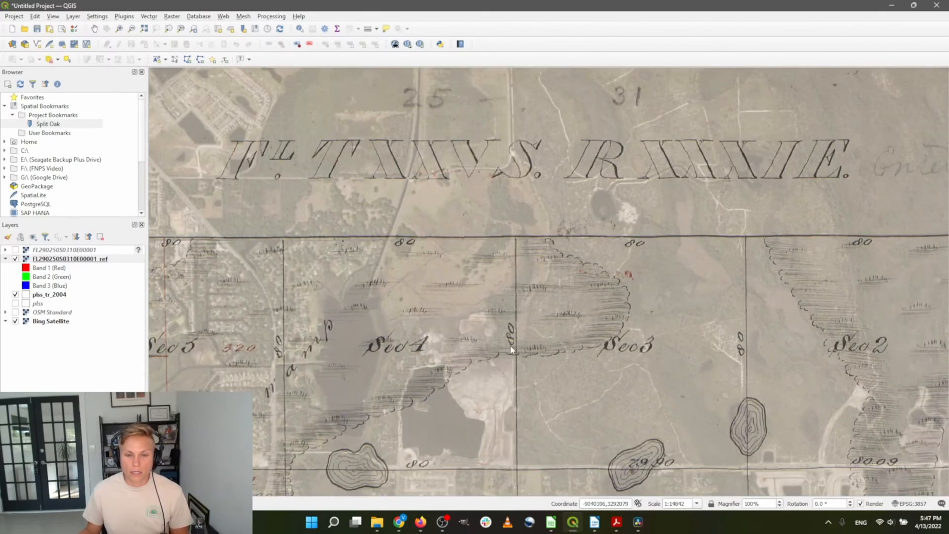
pyautogui.scroll(1, 449, 374)
pyautogui.scroll(1, 555, 327)
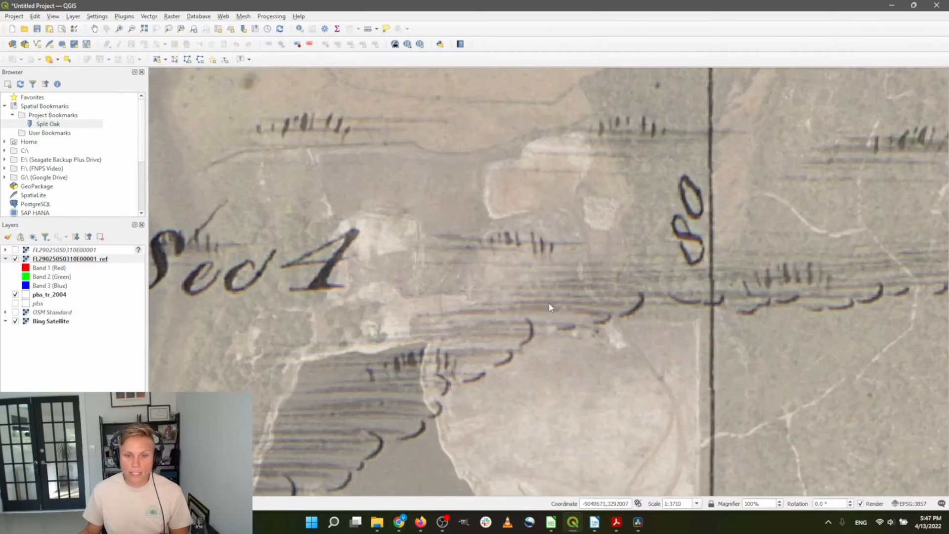
pyautogui.scroll(-1, 527, 358)
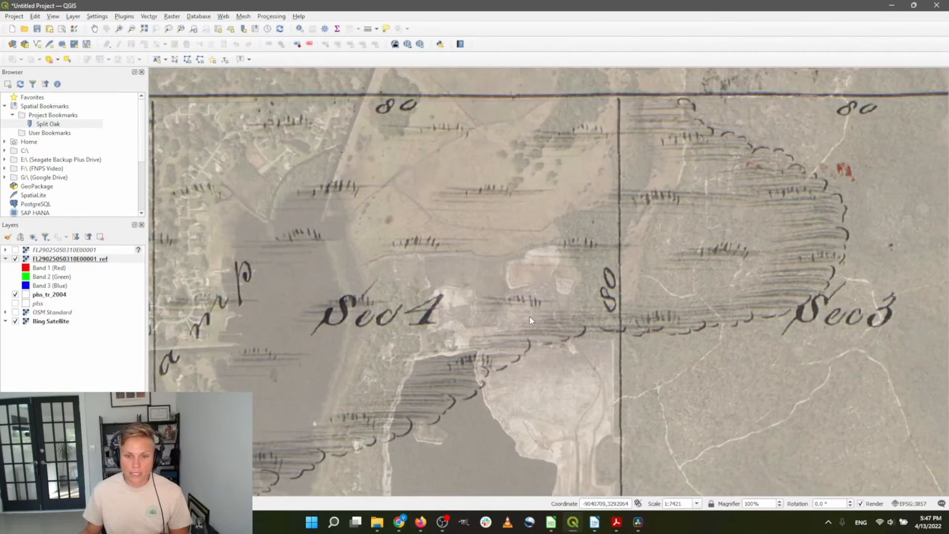
pyautogui.scroll(-1, 529, 312)
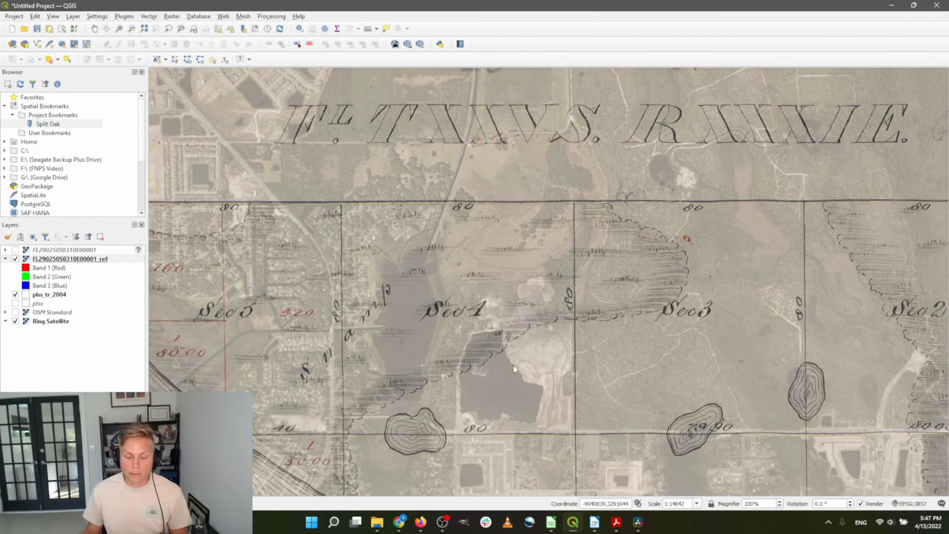
pyautogui.scroll(1, 562, 413)
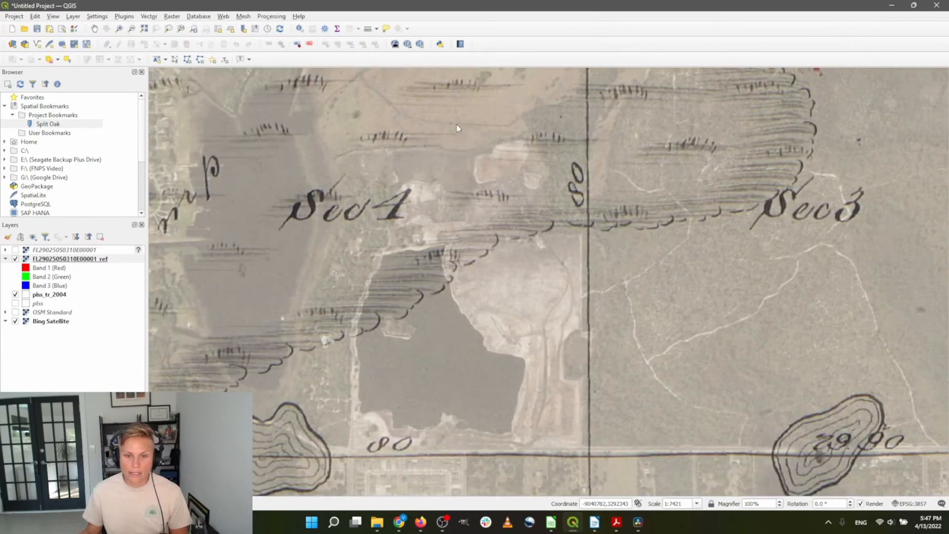
pyautogui.scroll(-1, 392, 320)
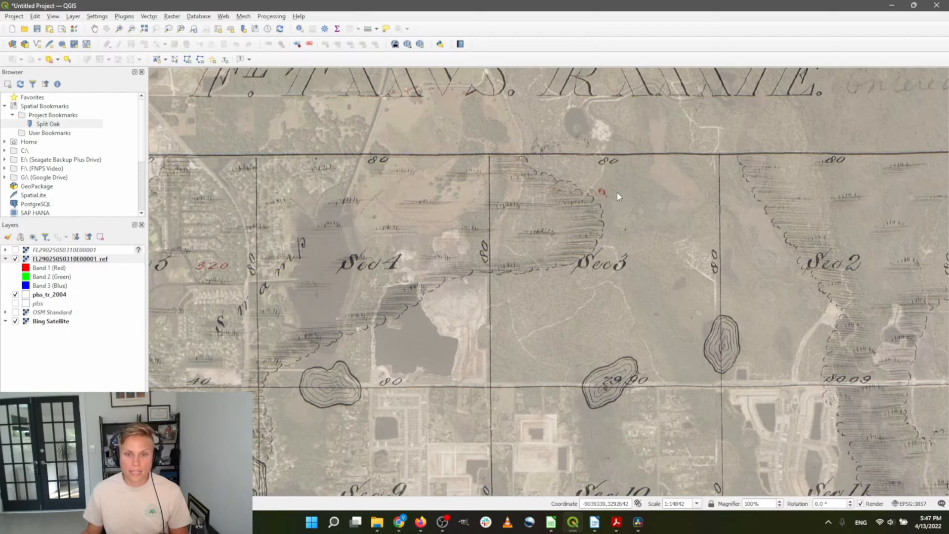
pyautogui.scroll(1, 566, 247)
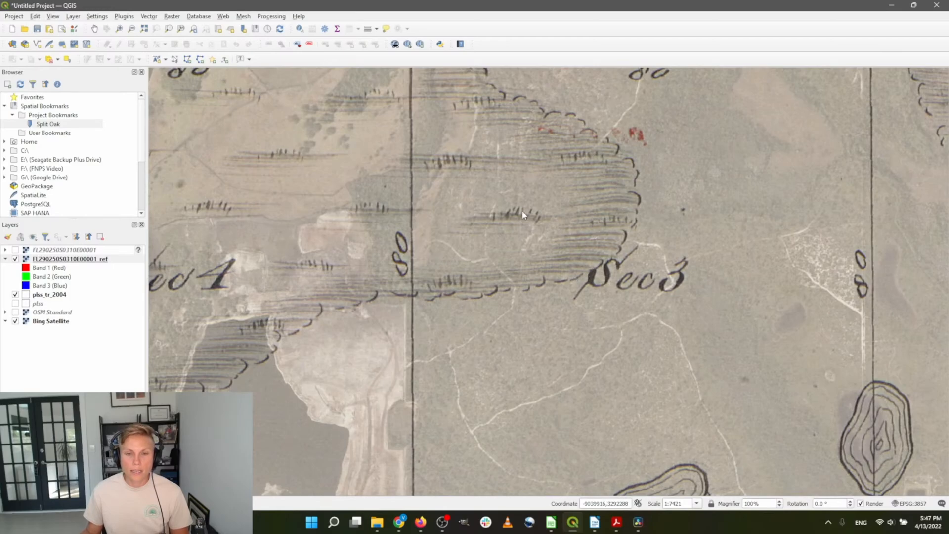
pyautogui.scroll(2, 515, 223)
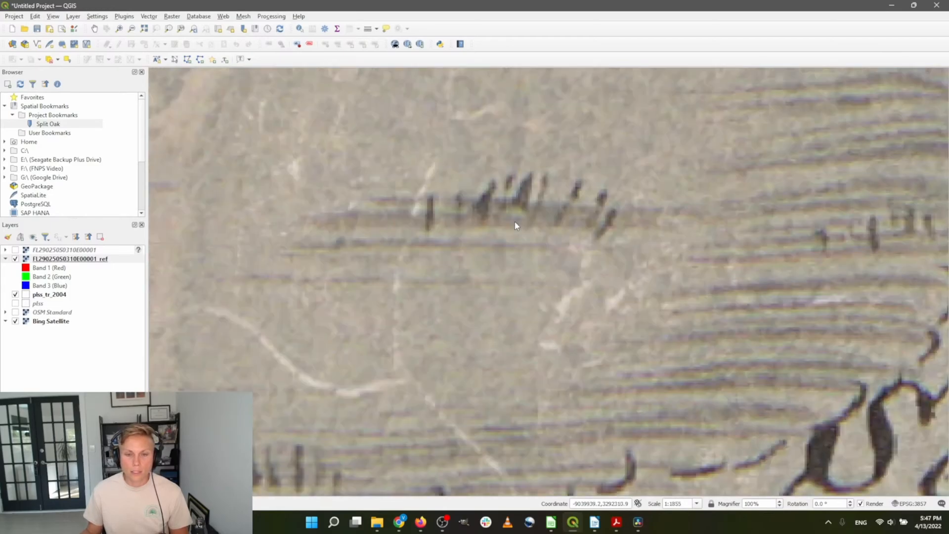
pyautogui.scroll(-1, 381, 259)
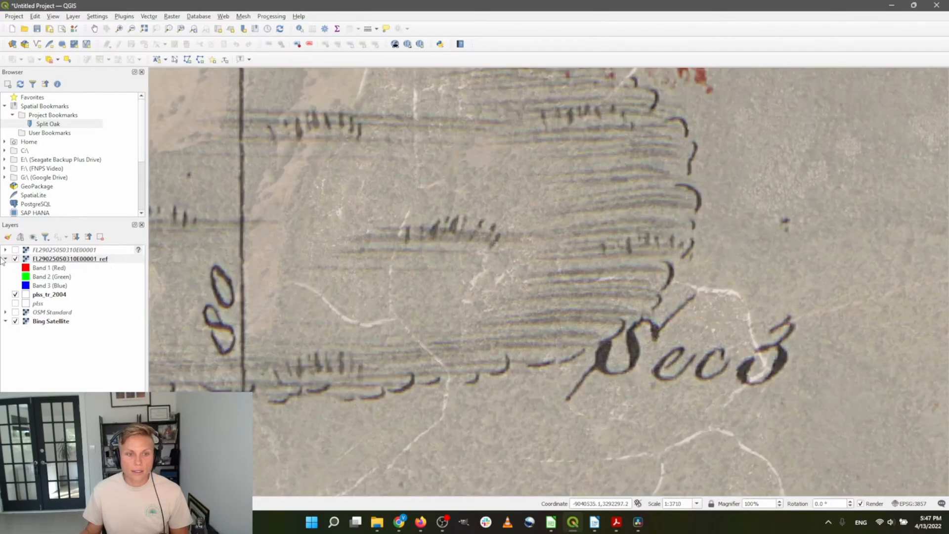
# Hide and re-show the _ref plat to compare it against the satellite imagery
pyautogui.click(15, 258)
pyautogui.scroll(-1, 467, 306)
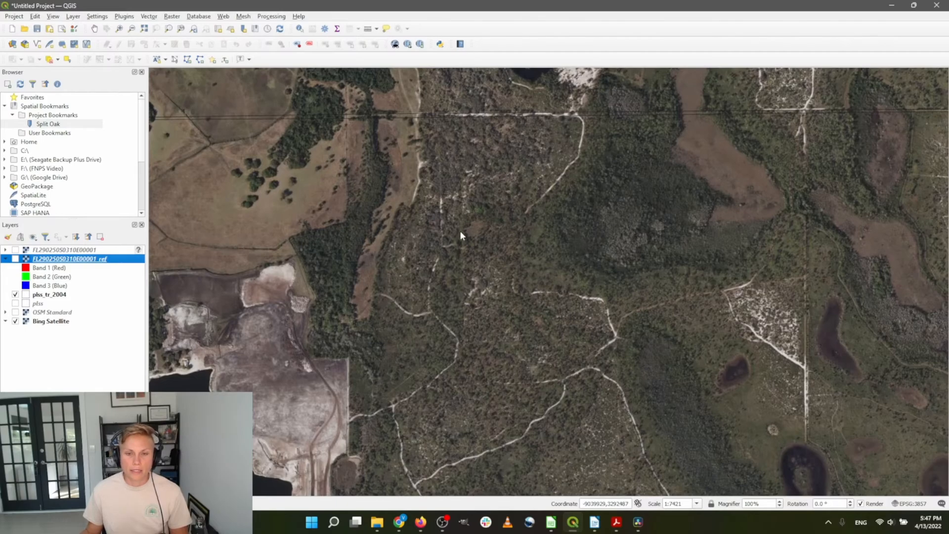
pyautogui.click(16, 259)
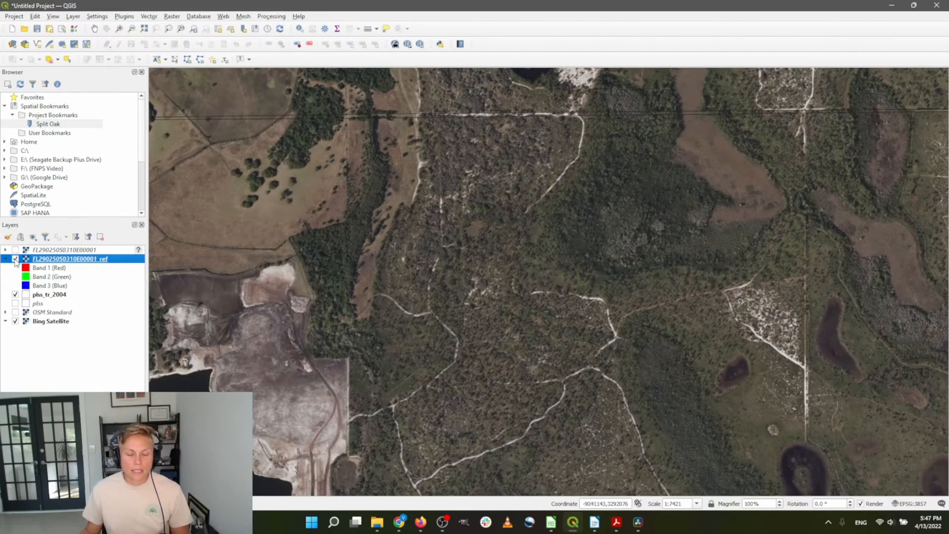
pyautogui.scroll(-1, 402, 269)
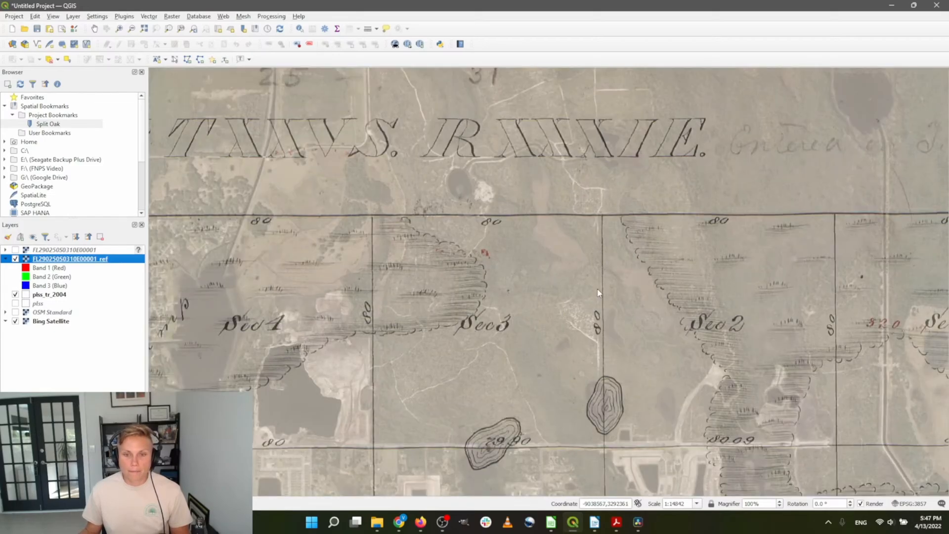
pyautogui.scroll(1, 598, 288)
# Zoom out to the whole sheet and switch on the FL290250S0310E00001 layer
pyautogui.scroll(-1, 551, 336)
pyautogui.scroll(-1, 532, 208)
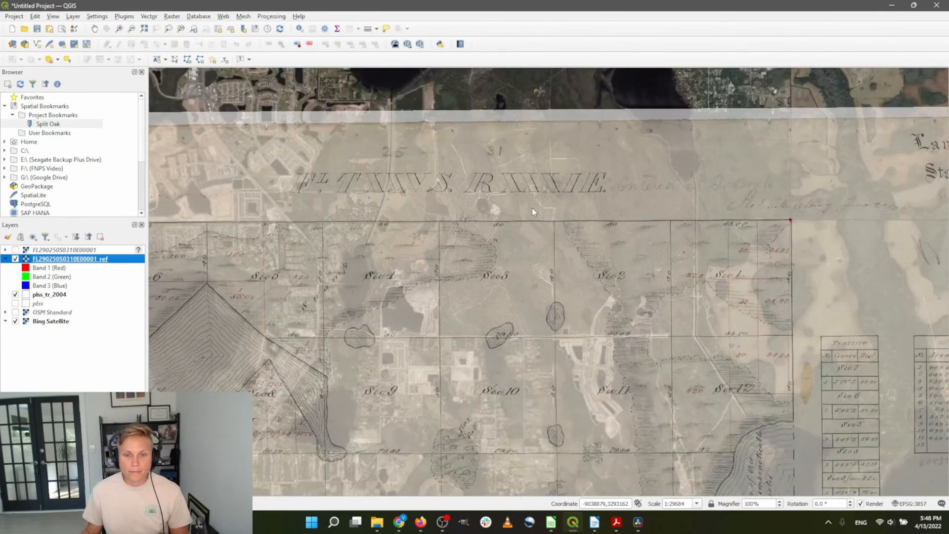
pyautogui.scroll(-1, 609, 265)
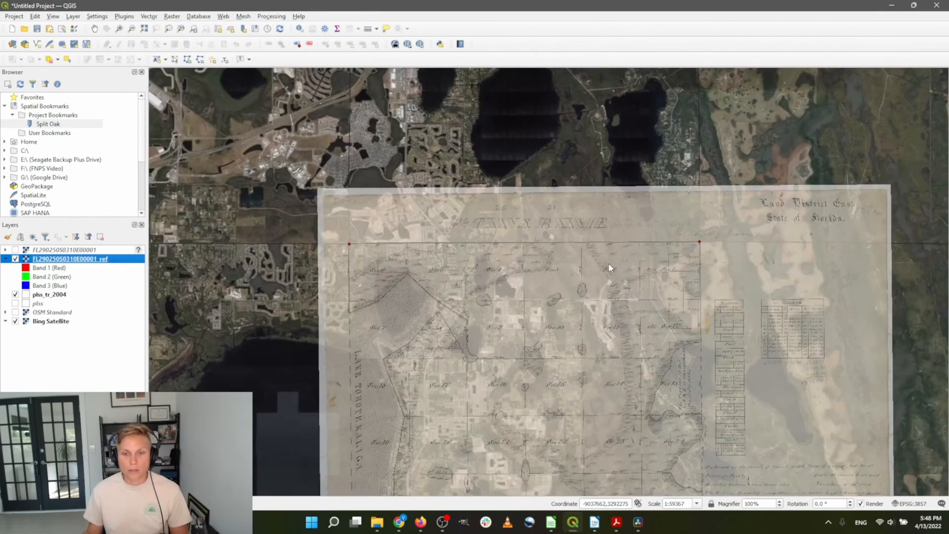
pyautogui.scroll(-1, 560, 237)
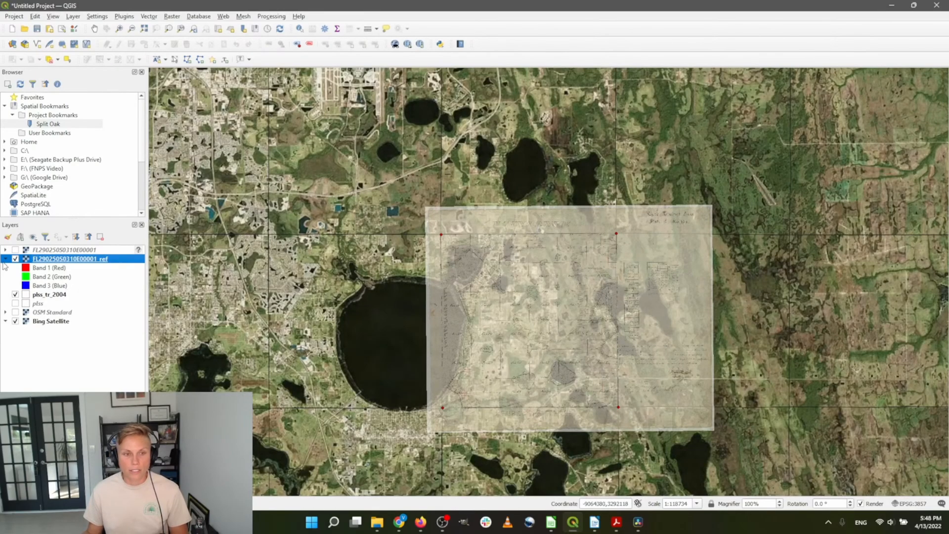
pyautogui.click(16, 249)
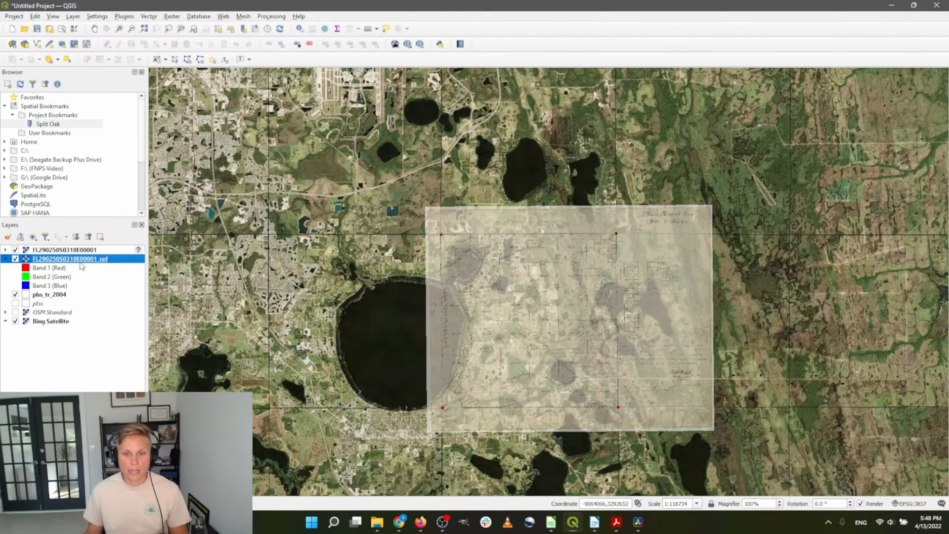
# Set the FL290250S0310E00001_ref layer's global opacity back to 100%
pyautogui.doubleClick(82, 266)
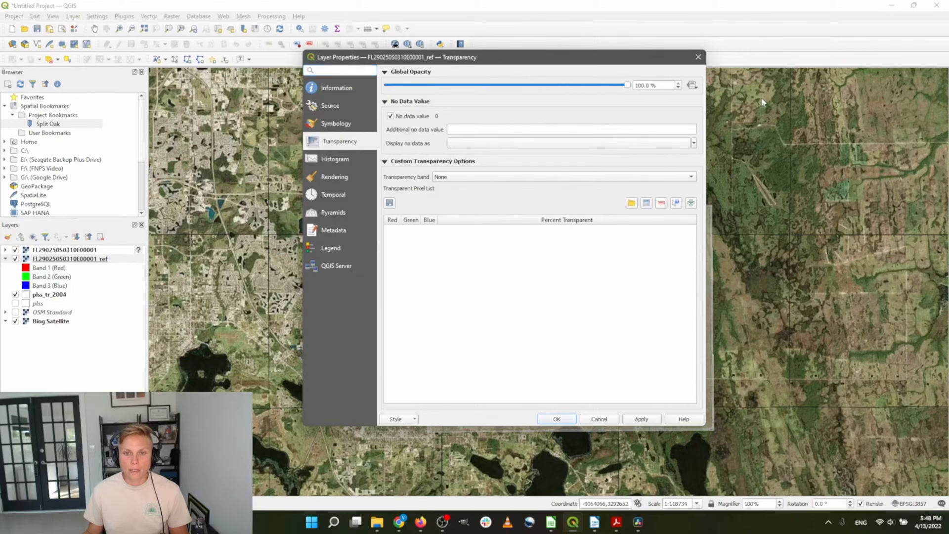
pyautogui.click(557, 419)
pyautogui.scroll(1, 625, 358)
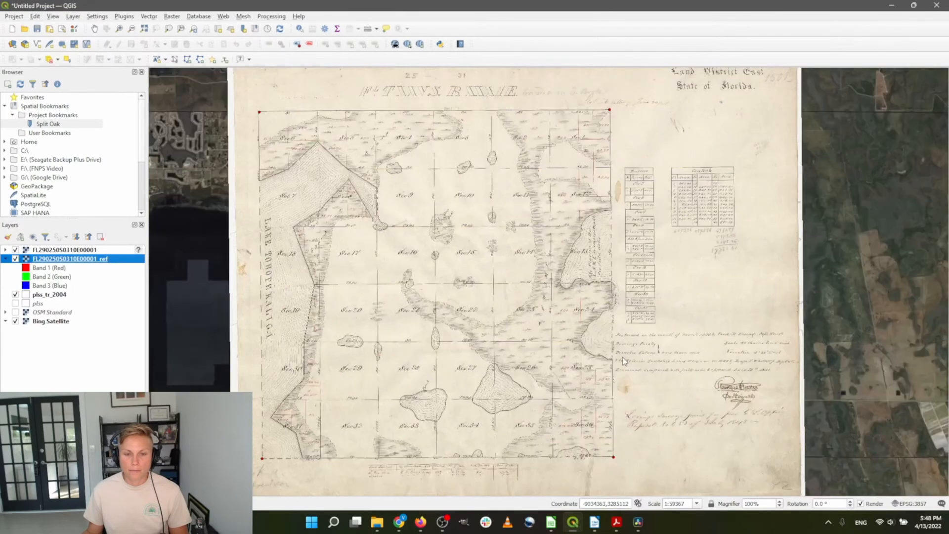
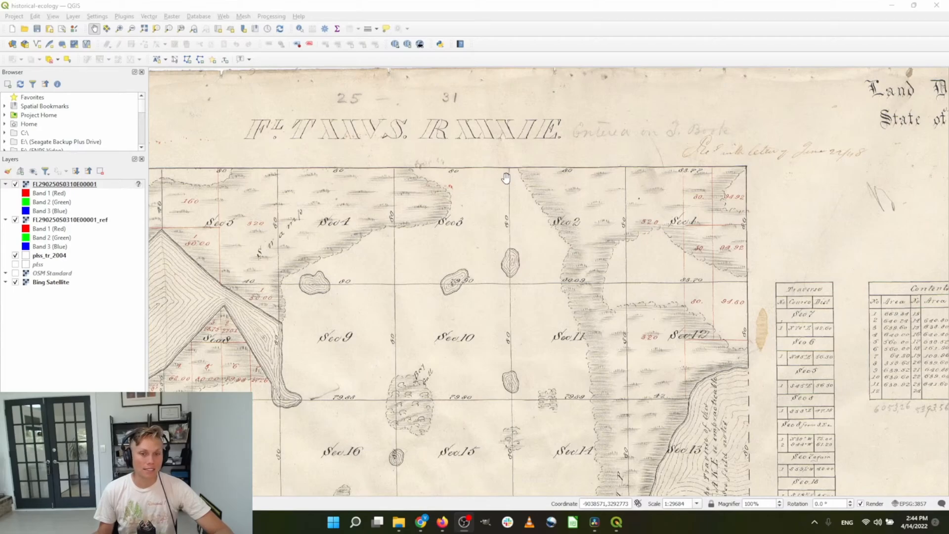
# Inspect the georeferenced plat over the Bing Satellite imagery, then launch GIMP
pyautogui.scroll(-1, 493, 270)
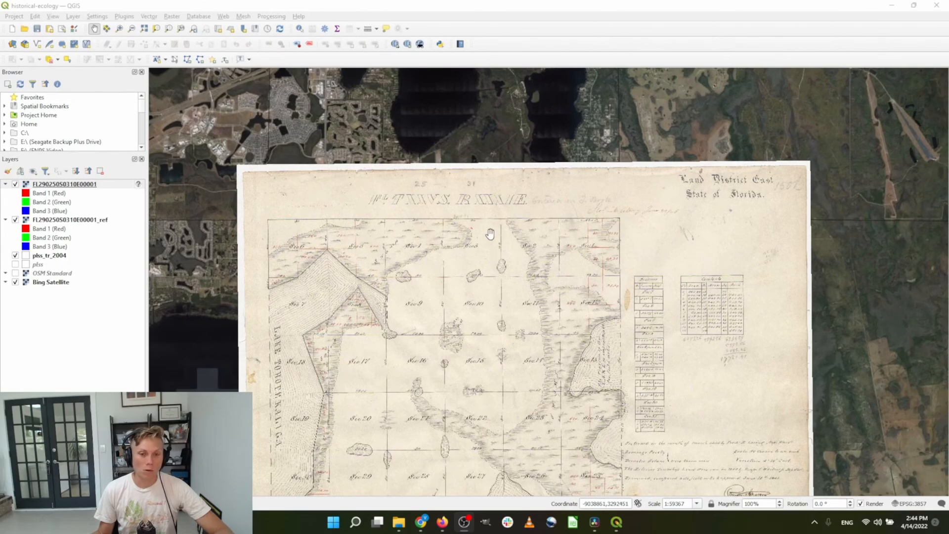
pyautogui.moveTo(496, 319); pyautogui.dragTo(511, 207)
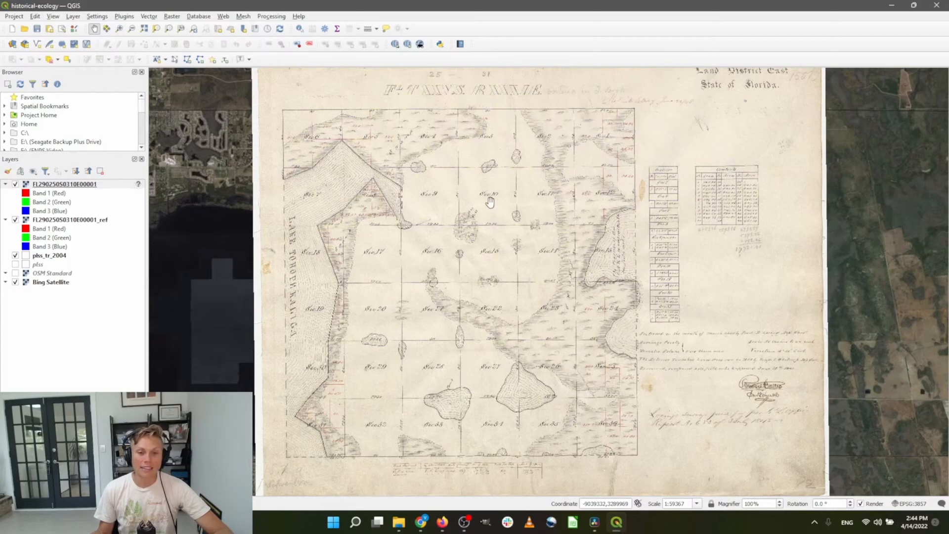
pyautogui.scroll(-1, 490, 205)
pyautogui.scroll(1, 490, 205)
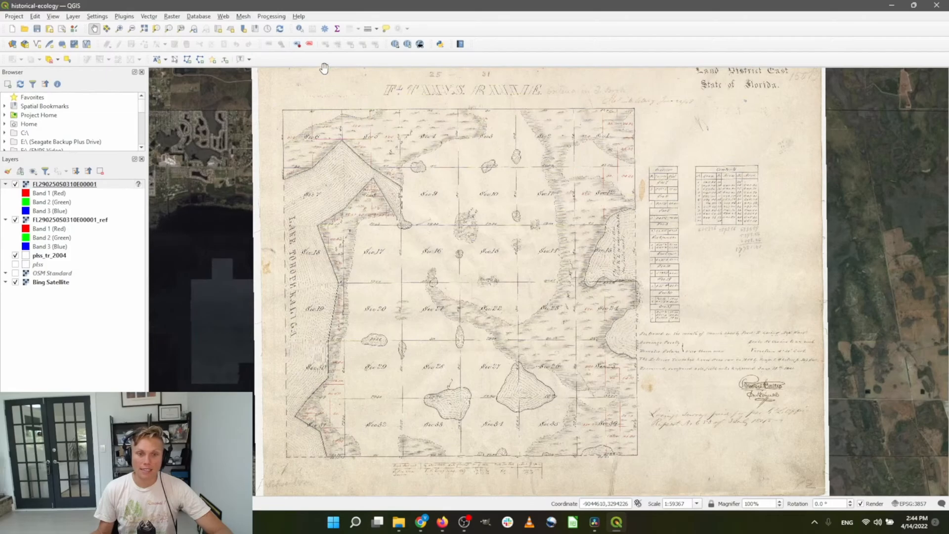
pyautogui.scroll(-1, 360, 285)
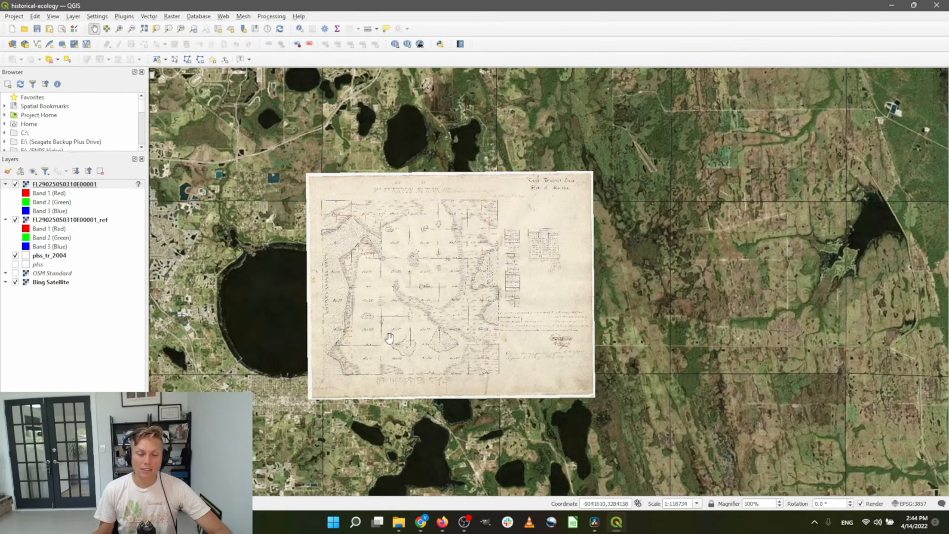
pyautogui.scroll(1, 409, 237)
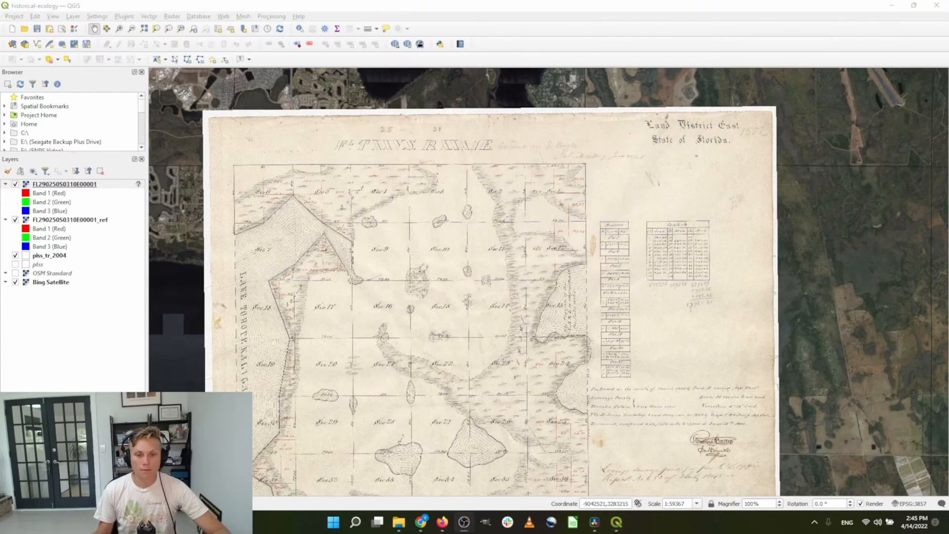
pyautogui.click(493, 525)
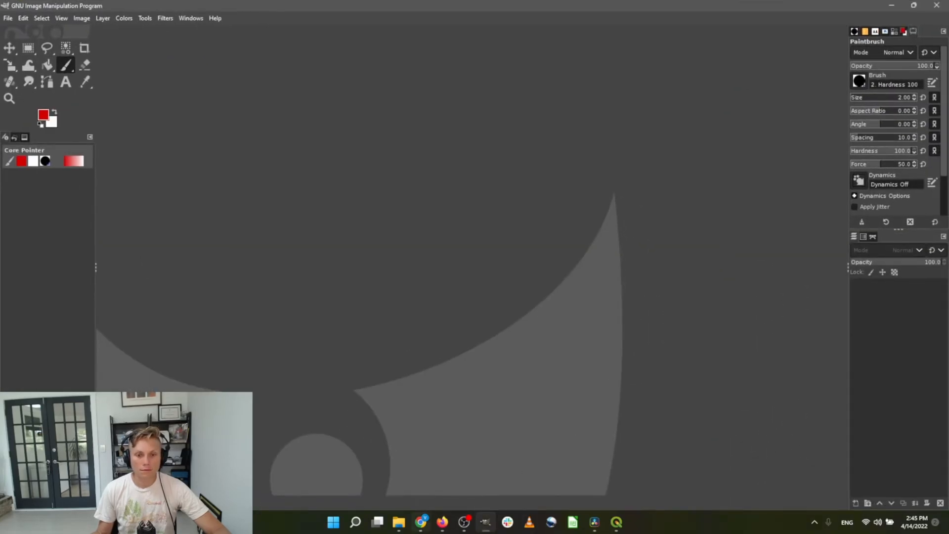
# Try opening the .SID plat in GIMP from the GLO surveys folder, then dismiss the unknown-file-type error
pyautogui.click(403, 526)
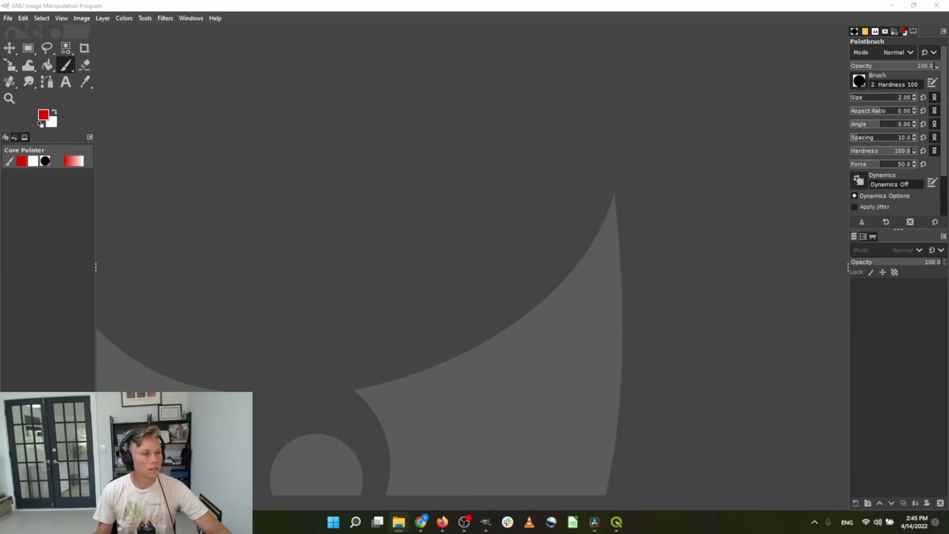
pyautogui.moveTo(0, 297); pyautogui.dragTo(387, 89)
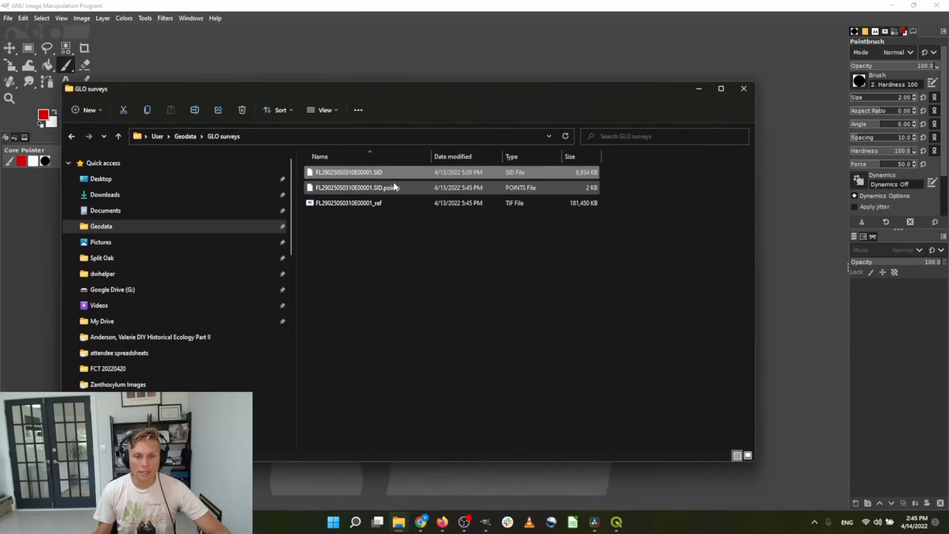
pyautogui.moveTo(635, 77); pyautogui.dragTo(629, 57)
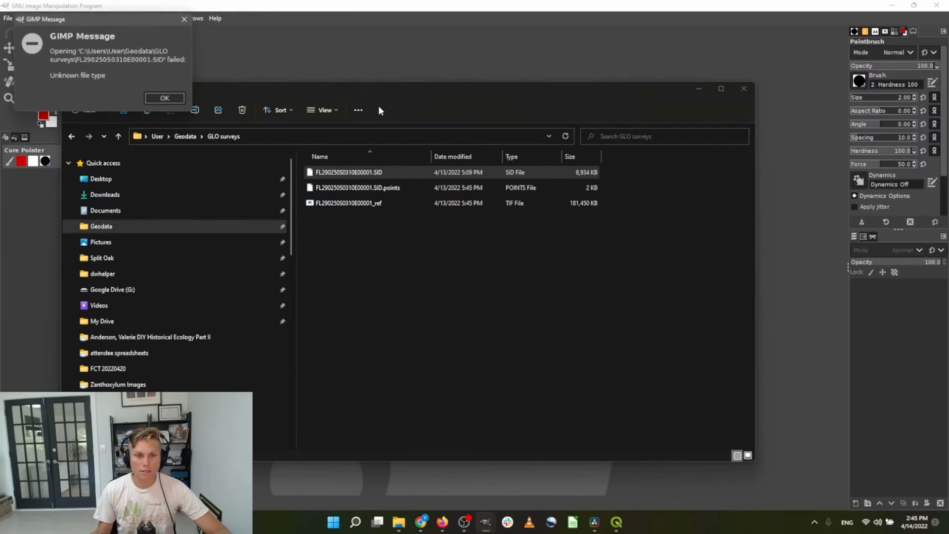
pyautogui.click(164, 98)
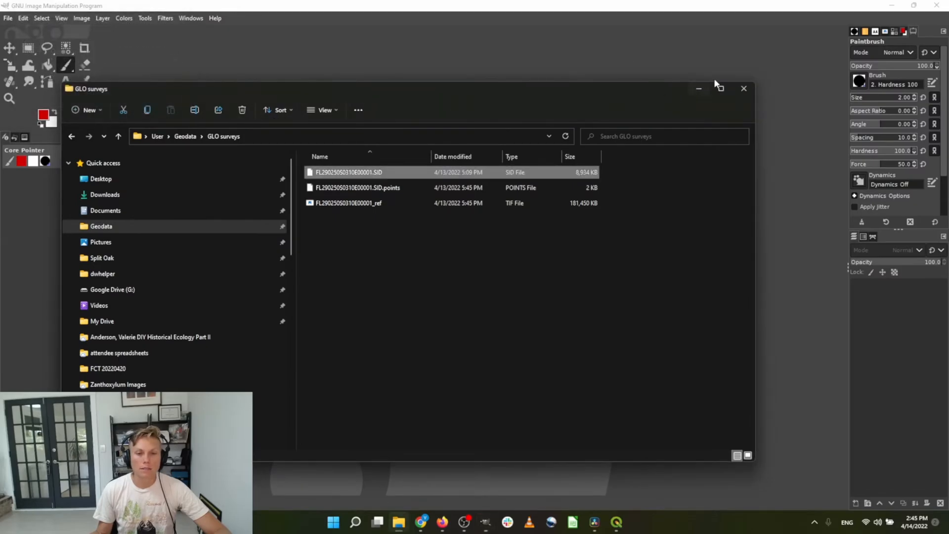
pyautogui.click(744, 88)
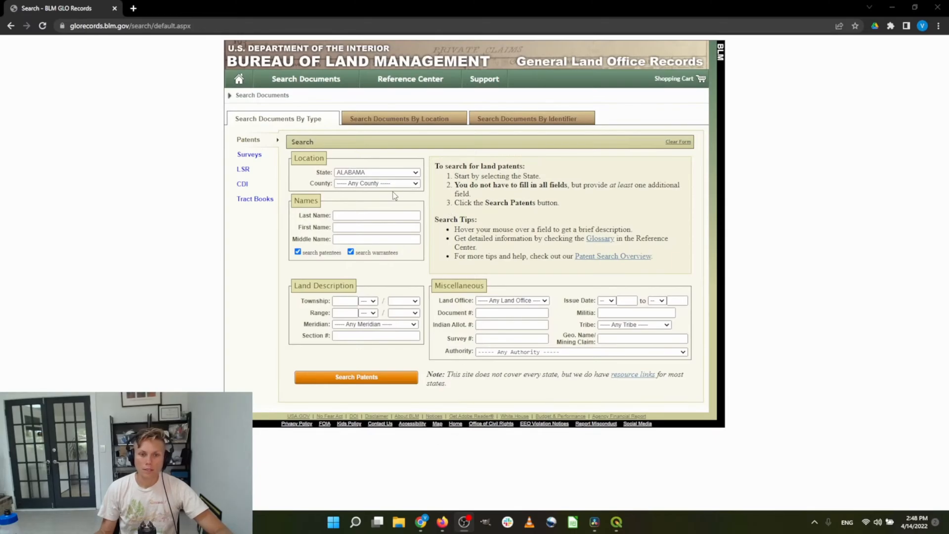
# Run a patent search for Township 25 South, Range 31 East
pyautogui.click(343, 301)
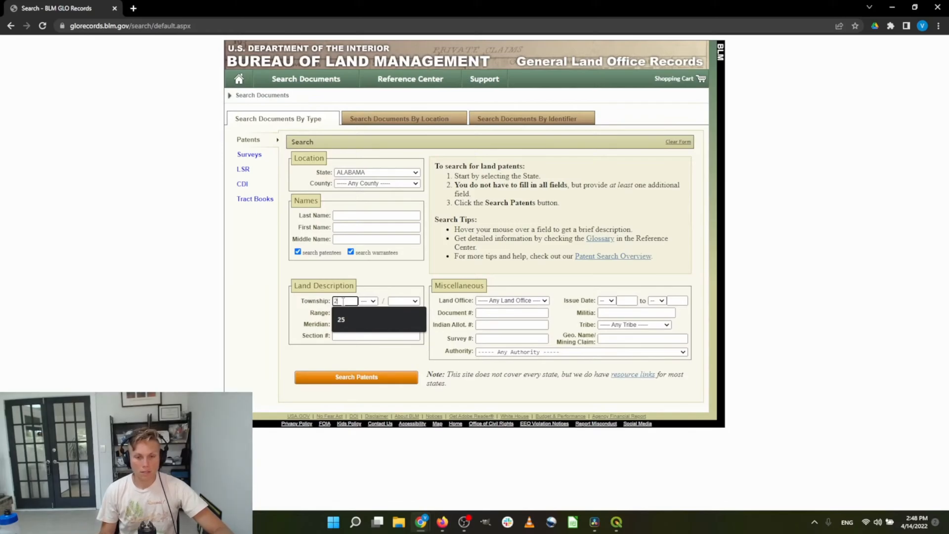
pyautogui.click(341, 320)
pyautogui.click(403, 301)
pyautogui.click(403, 325)
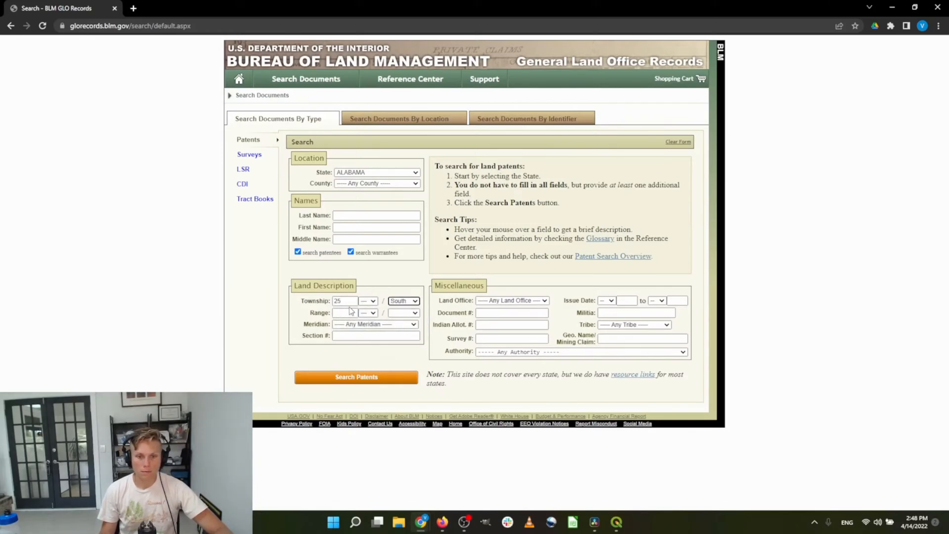
pyautogui.click(348, 312)
pyautogui.click(341, 331)
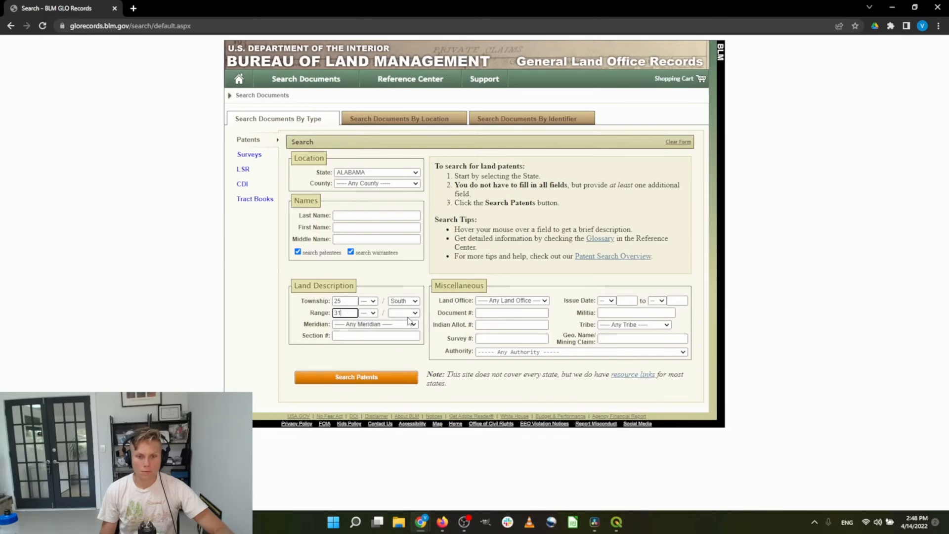
pyautogui.click(403, 313)
pyautogui.click(398, 329)
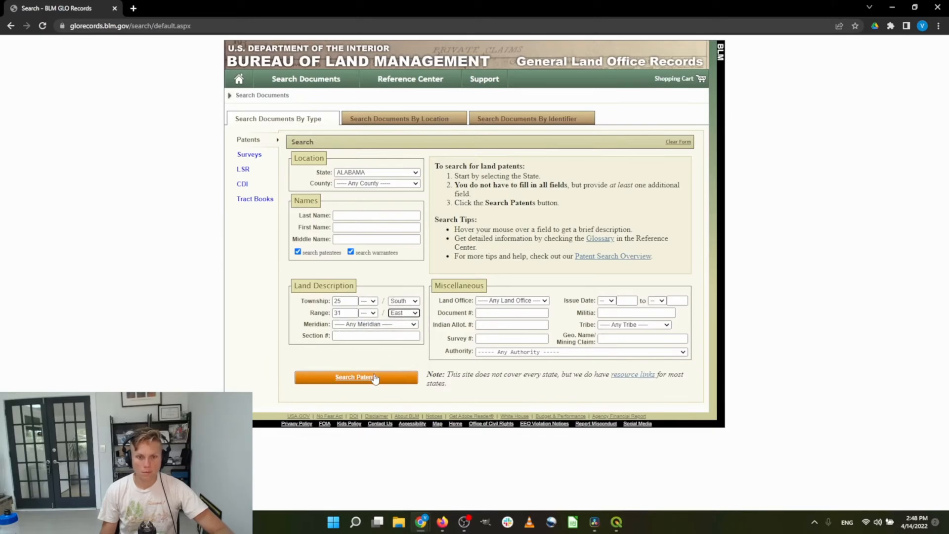
pyautogui.click(373, 377)
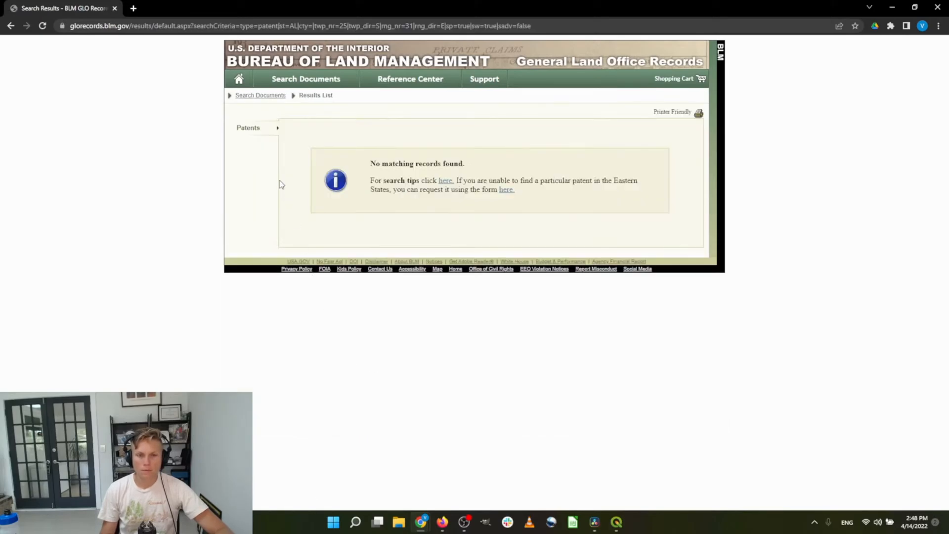
# Search surveys for Florida, Township 25 South, Range 31 East
pyautogui.click(274, 97)
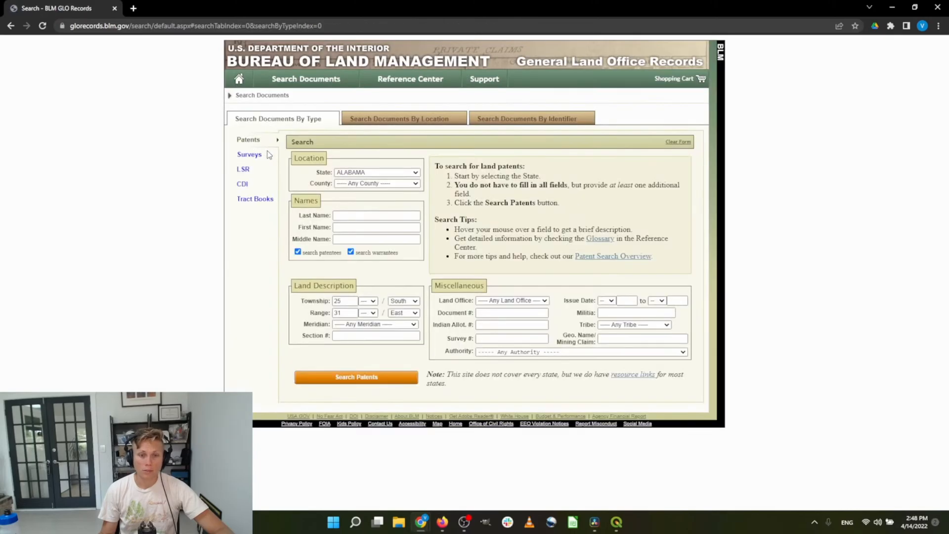
pyautogui.click(252, 156)
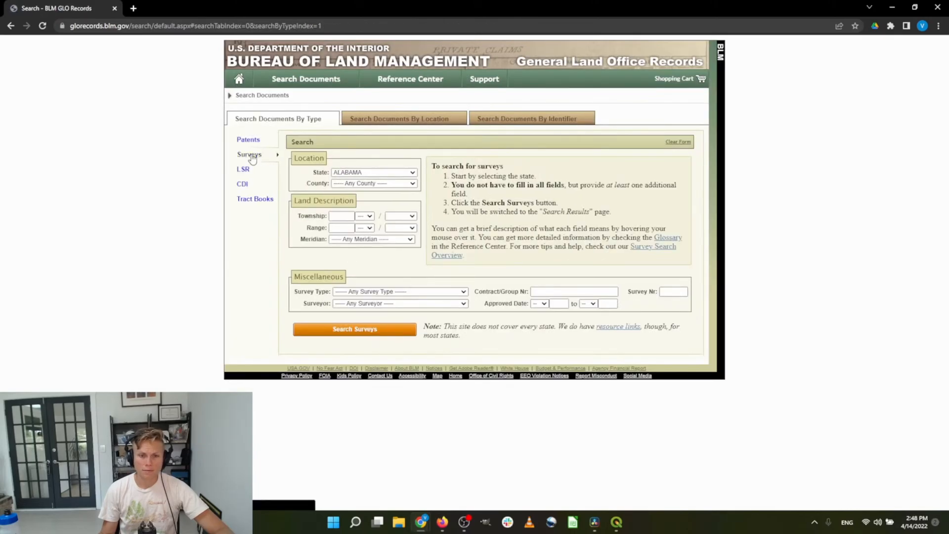
pyautogui.click(356, 173)
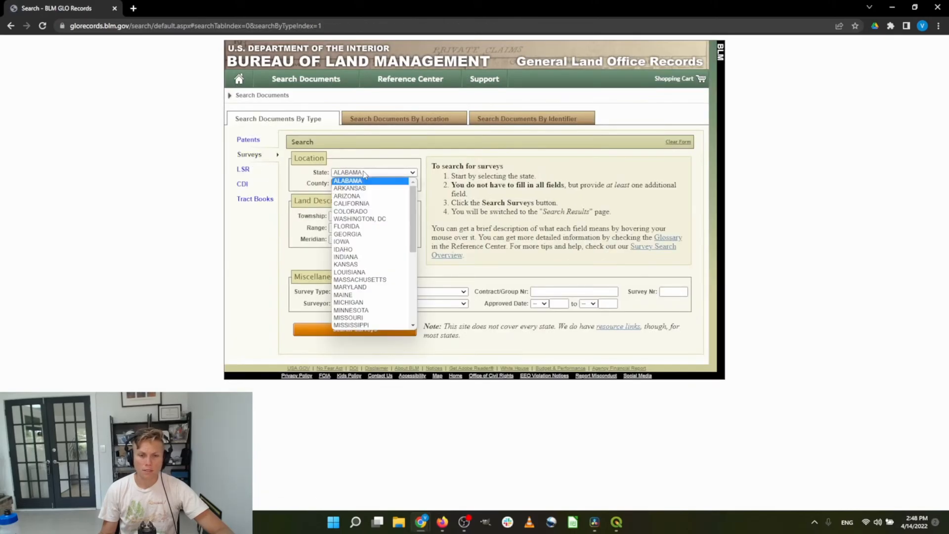
pyautogui.click(363, 227)
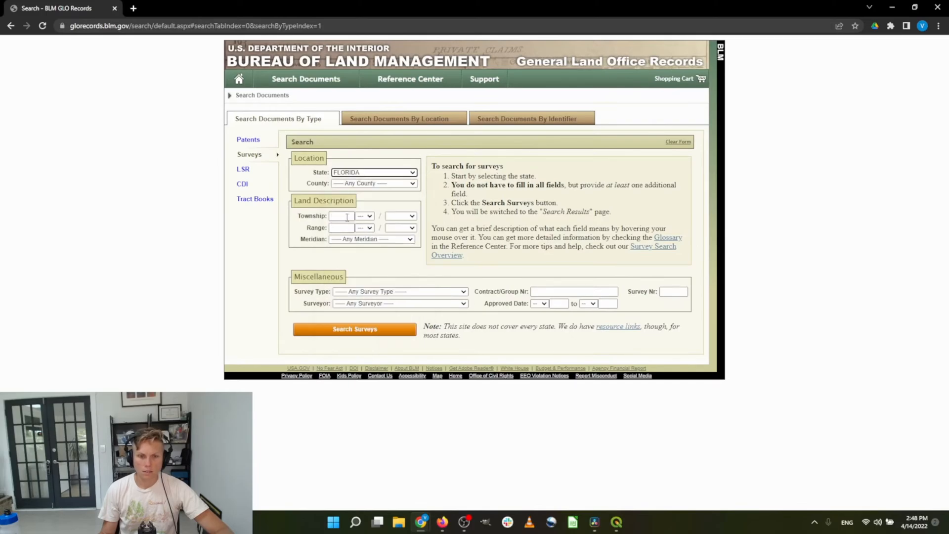
pyautogui.click(347, 218)
pyautogui.click(340, 235)
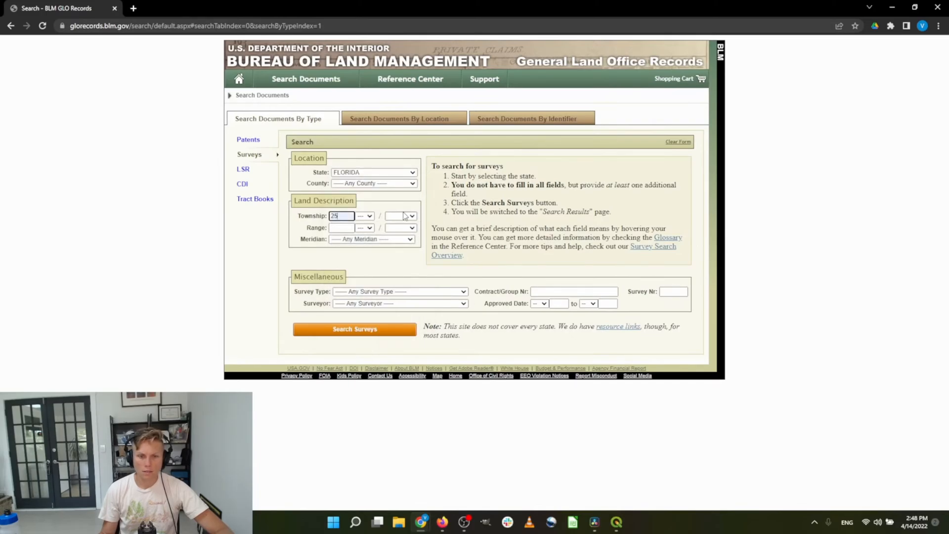
pyautogui.click(401, 216)
pyautogui.click(403, 240)
pyautogui.click(341, 228)
pyautogui.click(341, 243)
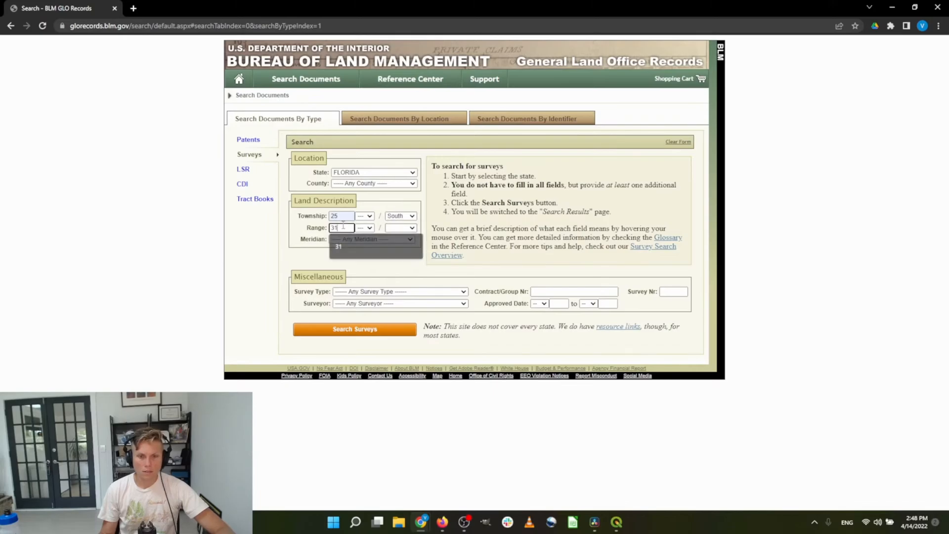
pyautogui.click(401, 229)
pyautogui.click(401, 247)
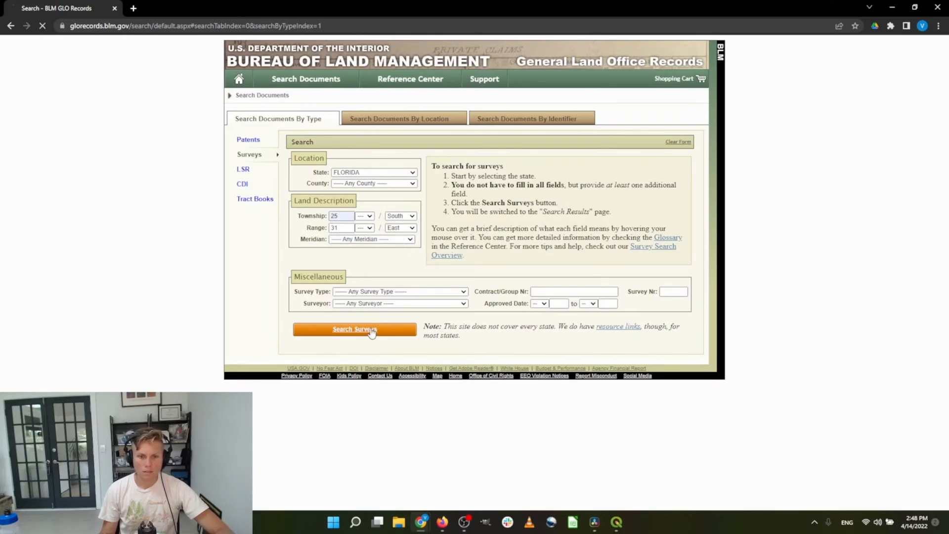
pyautogui.click(377, 330)
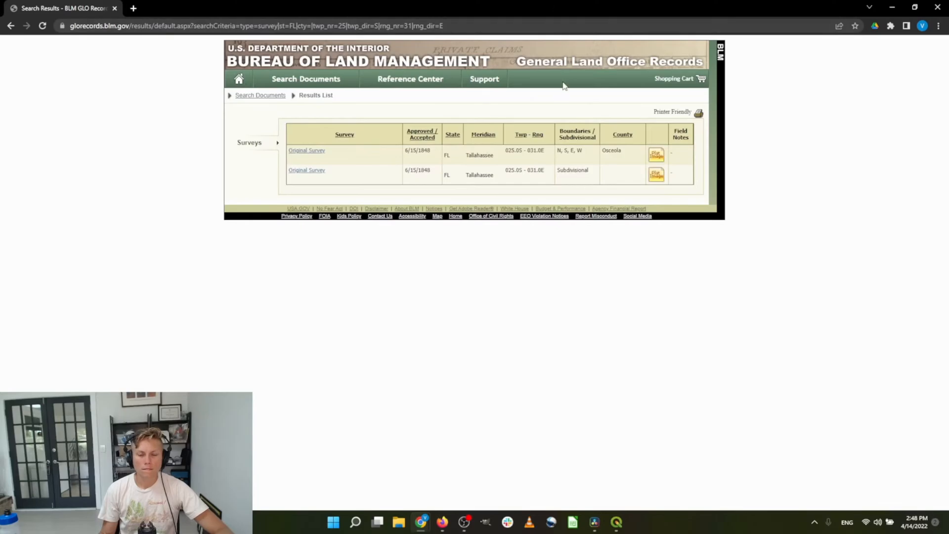
# Enlarge the page, open the first survey's plat image, and generate its PDF
pyautogui.hotkey('ctrl', '+')
pyautogui.hotkey('ctrl', '+')
pyautogui.hotkey('ctrl', '+')
pyautogui.hotkey('ctrl', '+')
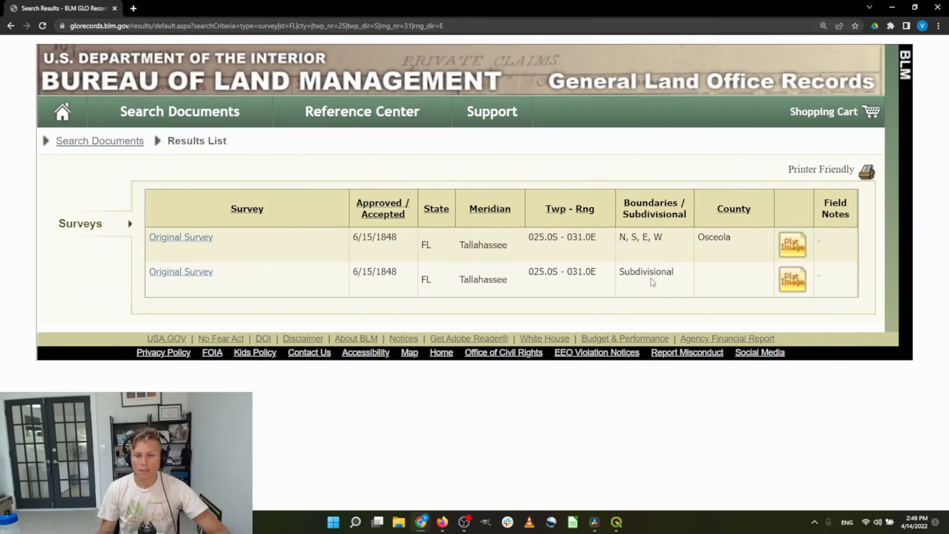
pyautogui.click(799, 251)
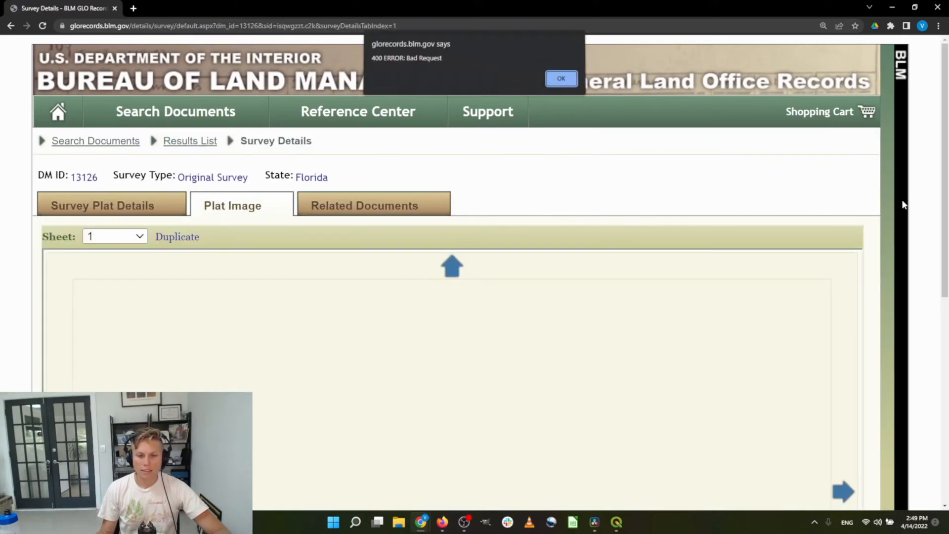
pyautogui.click(570, 86)
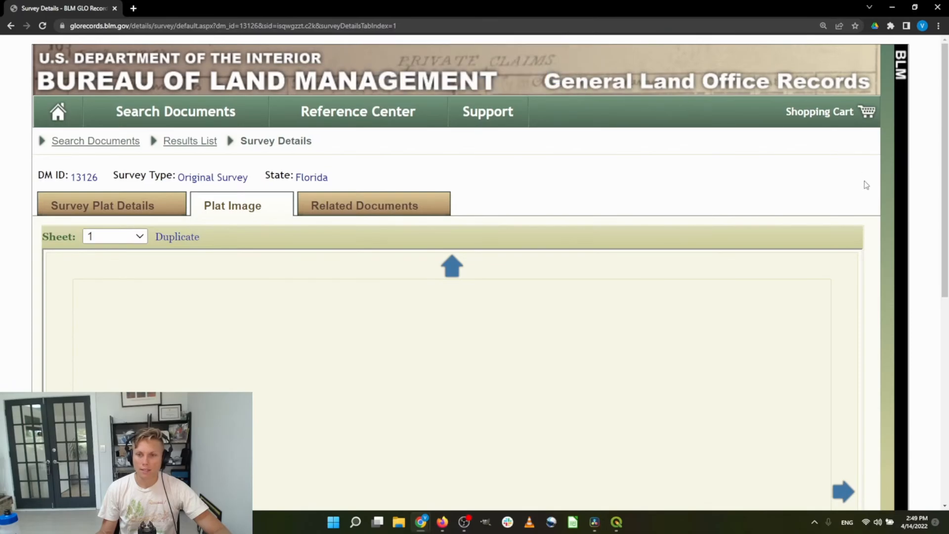
pyautogui.scroll(-6, 865, 187)
pyautogui.scroll(6, 887, 276)
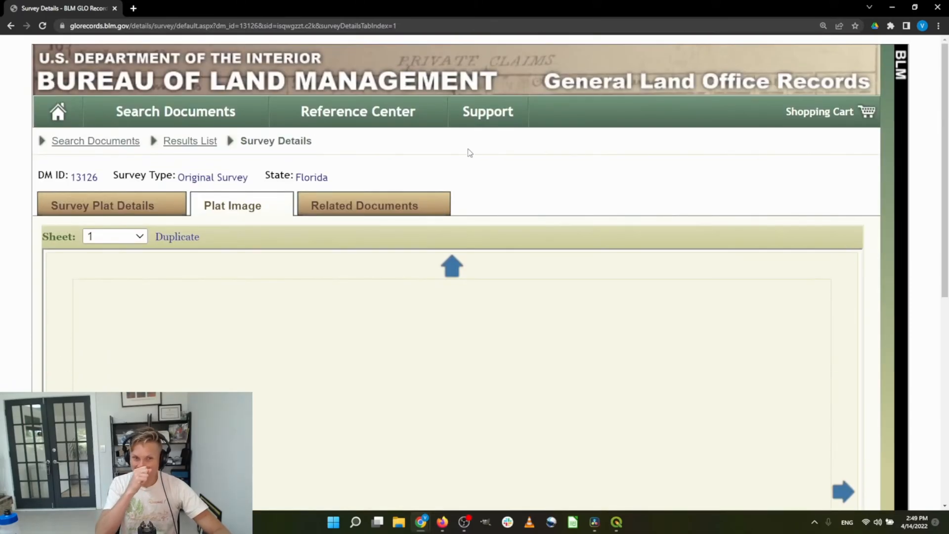
pyautogui.scroll(-6, 699, 210)
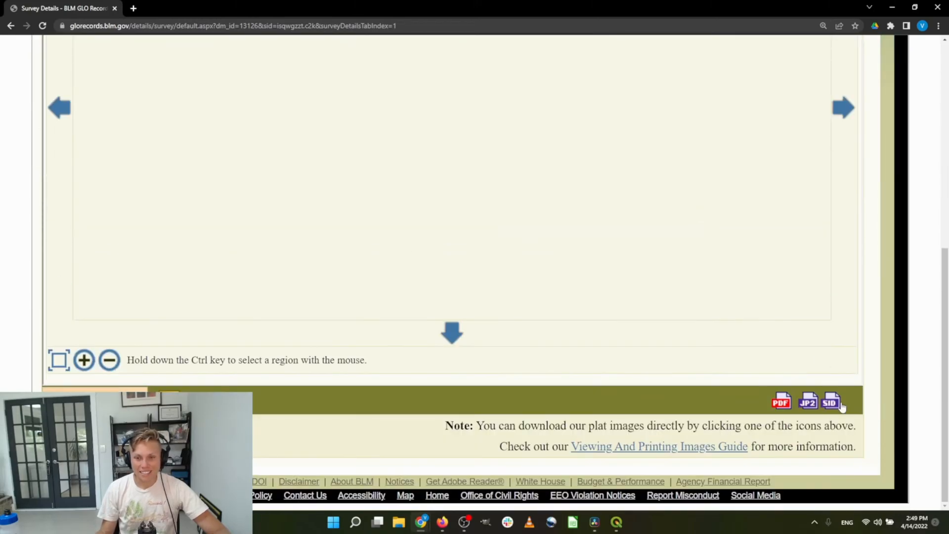
pyautogui.click(782, 403)
# Download the Plat_13125_1 PDF and show it in the Downloads folder
pyautogui.click(822, 430)
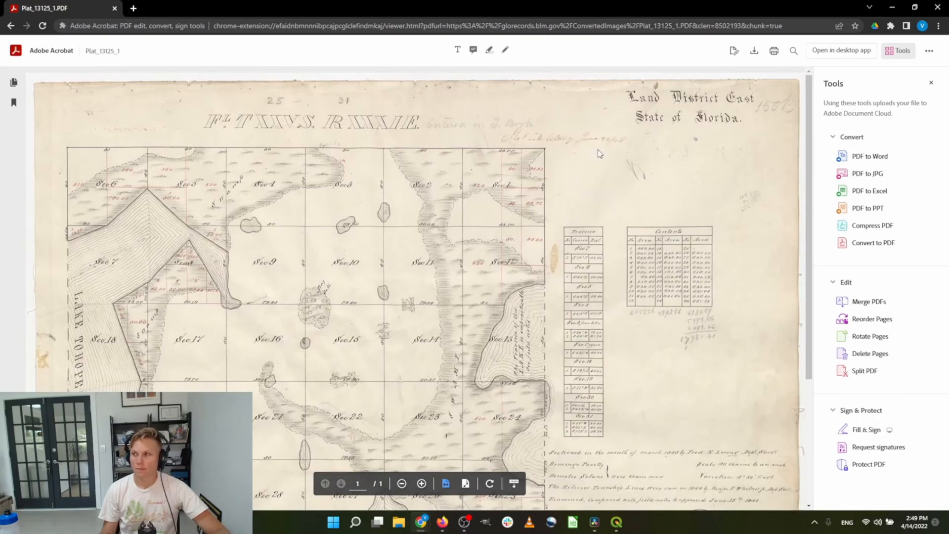
pyautogui.scroll(-3, 598, 149)
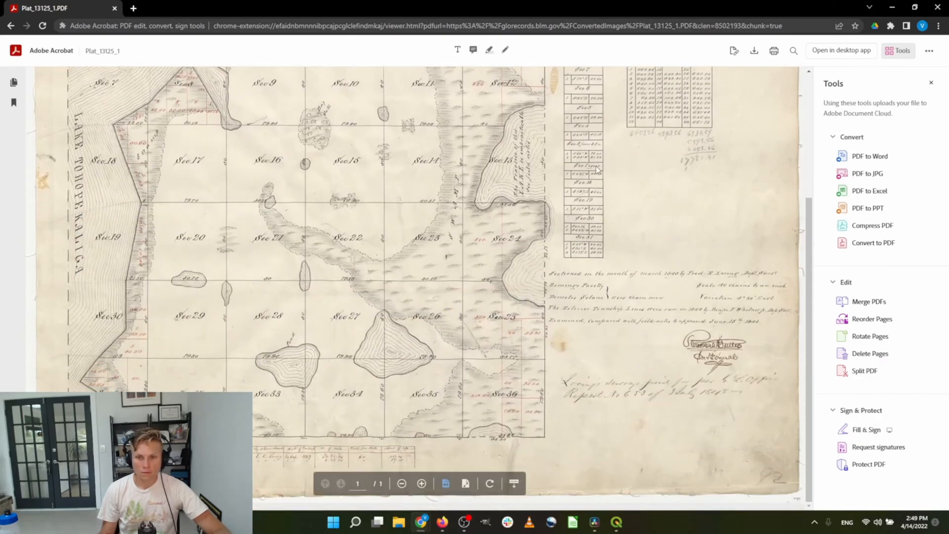
pyautogui.scroll(3, 596, 163)
pyautogui.click(923, 56)
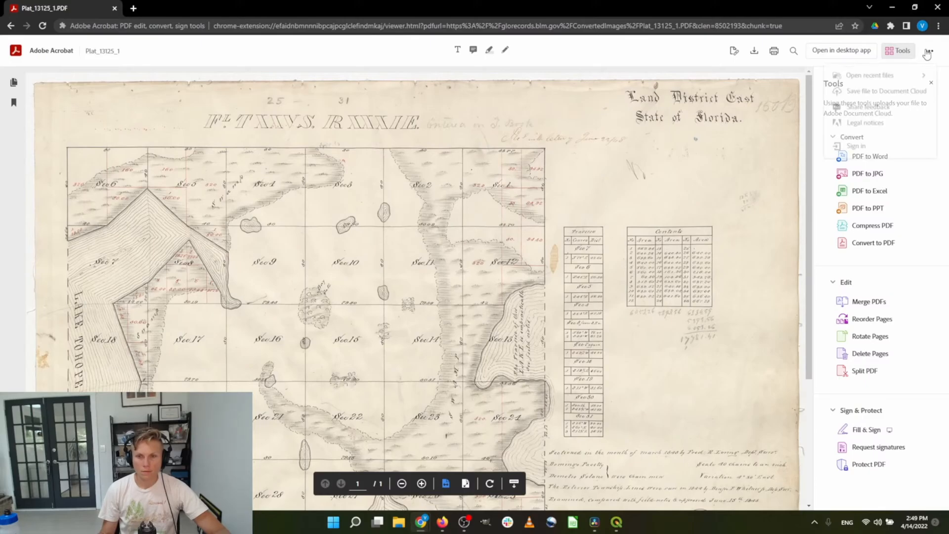
pyautogui.click(759, 49)
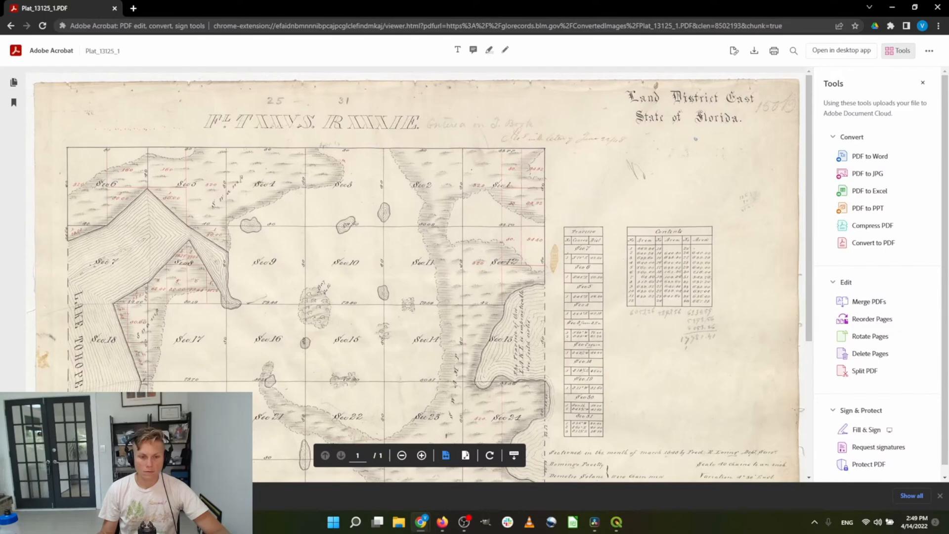
pyautogui.click(161, 460)
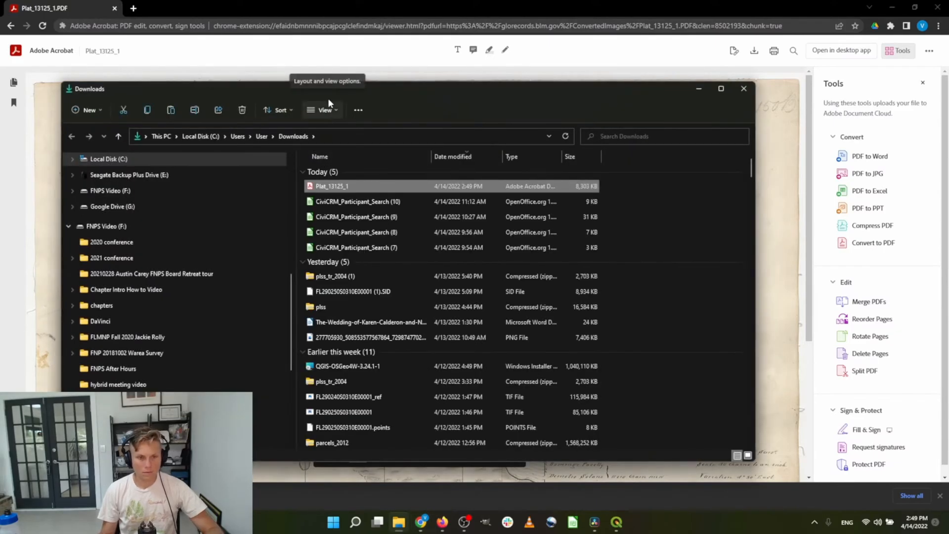
# Open Plat_13125_1 from Geodata > GLO surveys with GIMP
pyautogui.scroll(10, 172, 312)
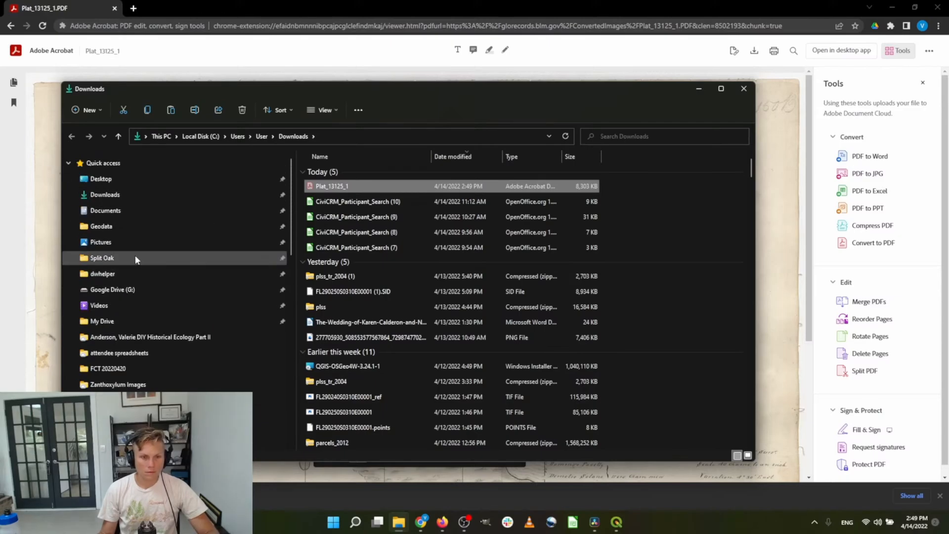
pyautogui.click(132, 225)
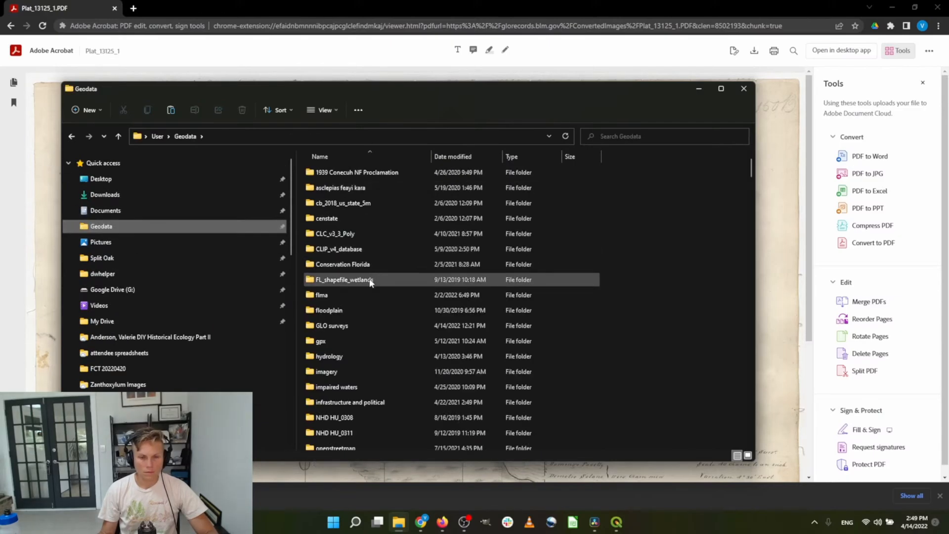
pyautogui.doubleClick(349, 291)
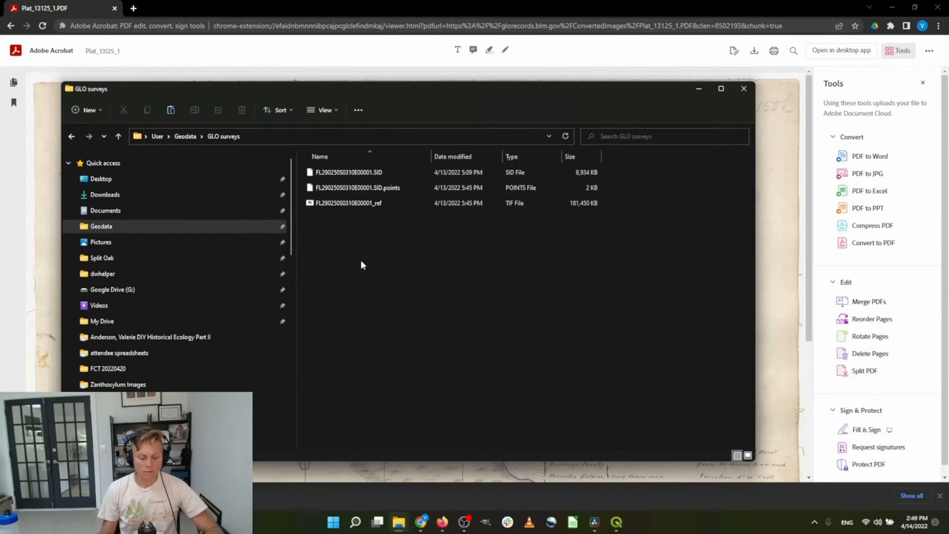
pyautogui.rightClick(333, 222)
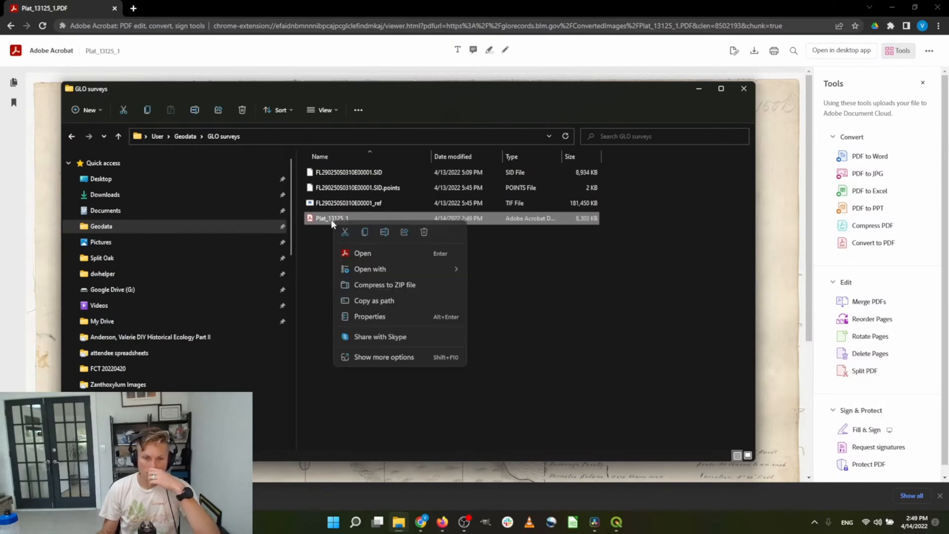
pyautogui.moveTo(358, 269)
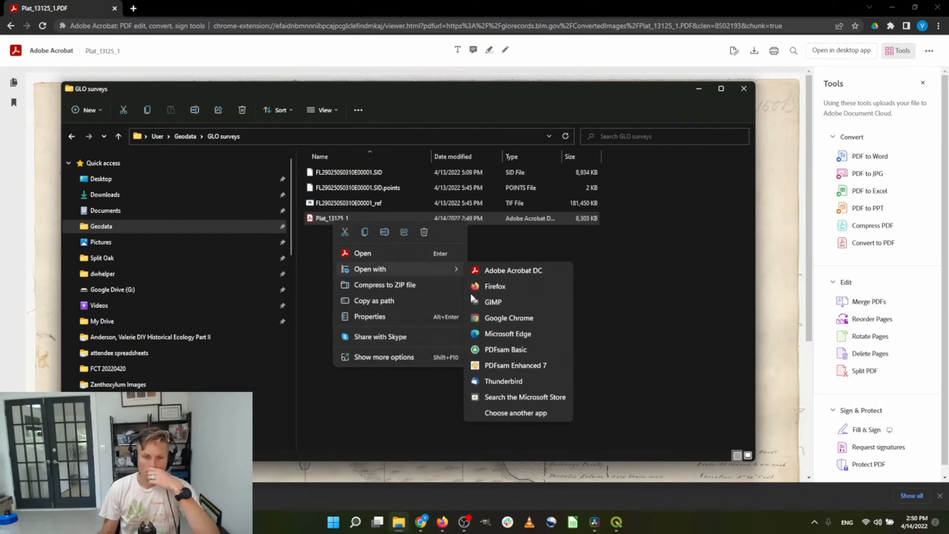
pyautogui.click(489, 300)
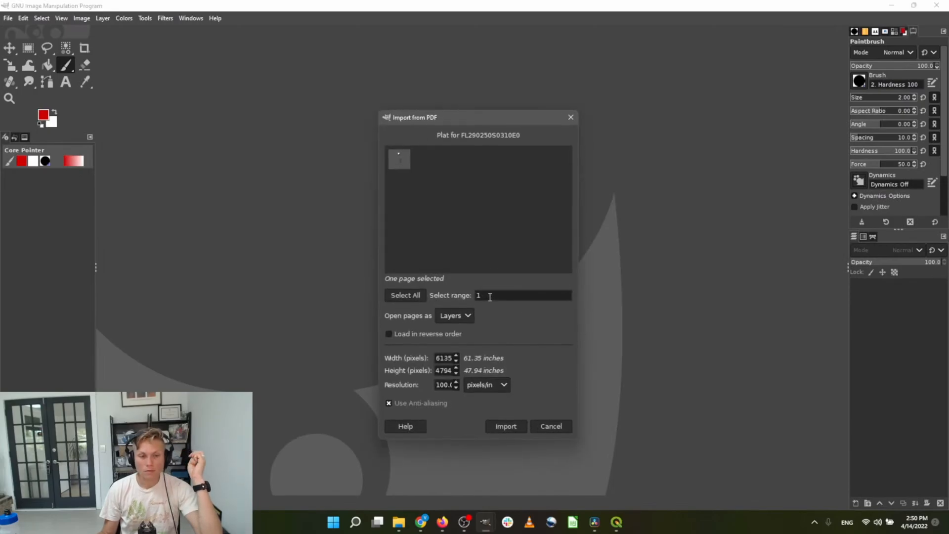
# Import Plat_13125_1 with the resolution set to 300 pixels/in
pyautogui.click(440, 385)
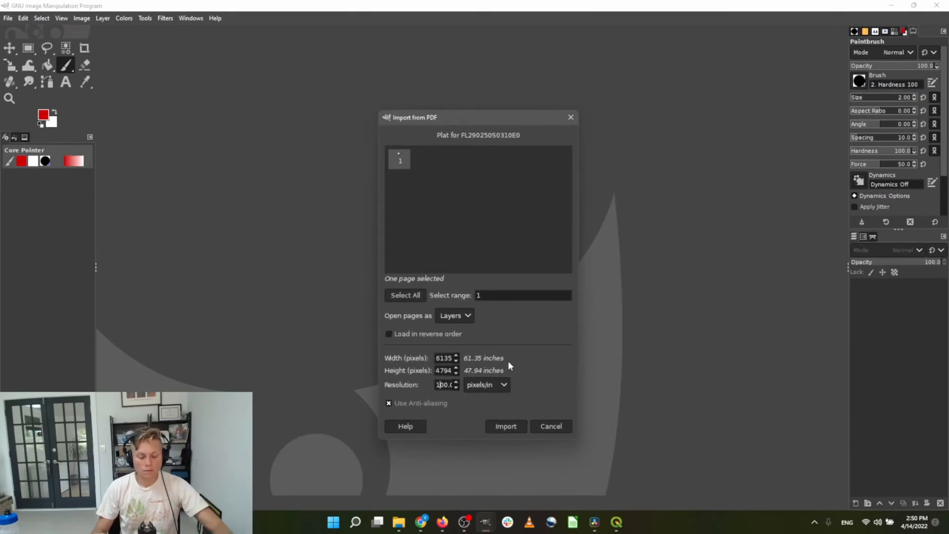
pyautogui.press('BackSpace')
pyautogui.write('3')
pyautogui.click(500, 428)
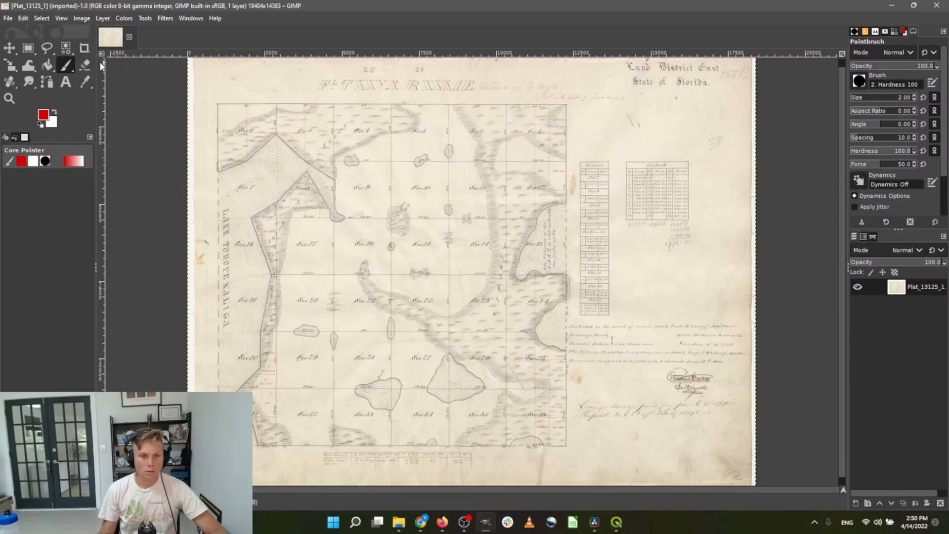
# Crop the plat to the township section grid, leaving an 11520×11344 pixel image
pyautogui.click(82, 49)
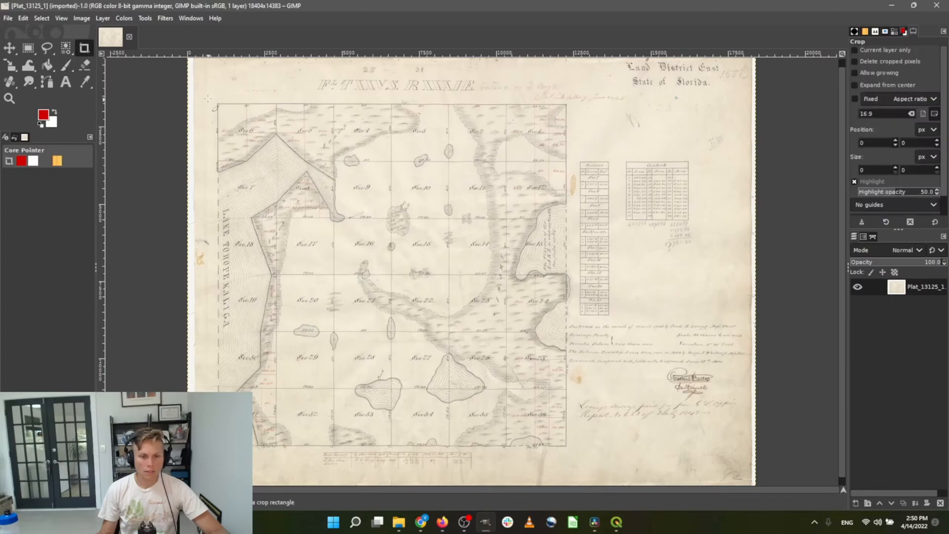
pyautogui.moveTo(208, 99); pyautogui.dragTo(553, 442)
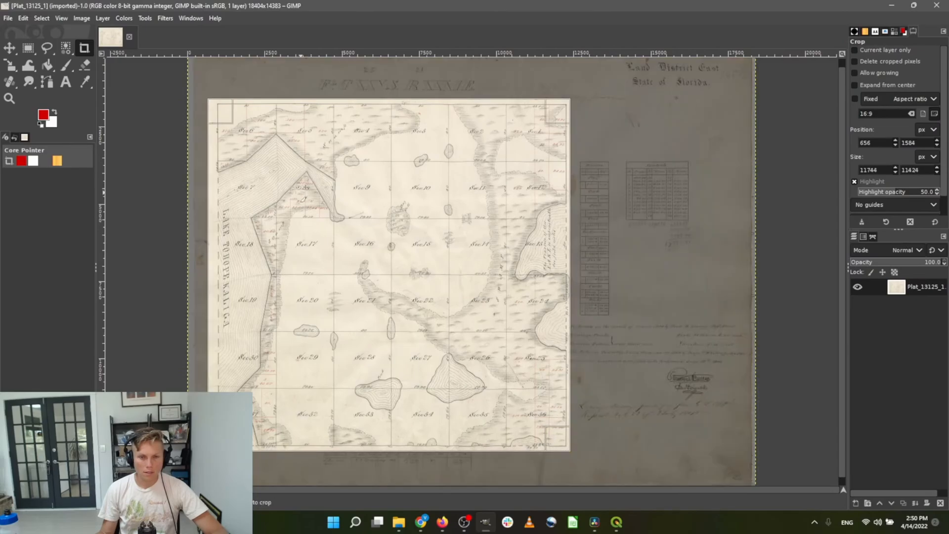
pyautogui.moveTo(227, 112); pyautogui.dragTo(233, 116)
pyautogui.press('Return')
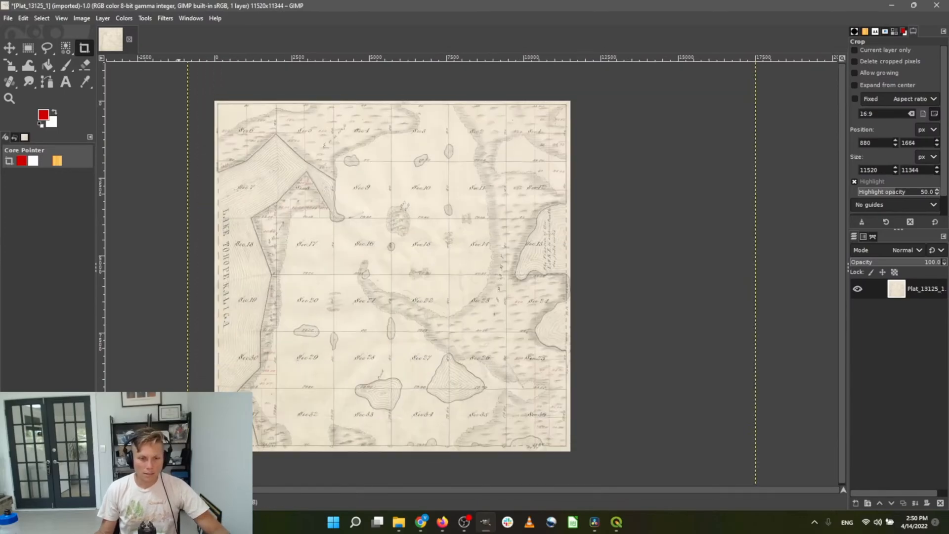
pyautogui.scroll(2, 392, 274)
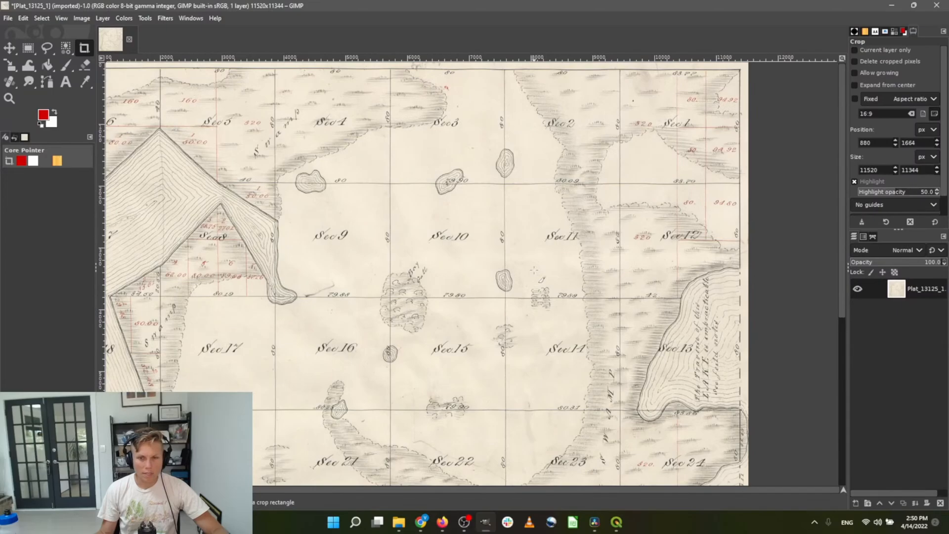
# Discard a stray crop rectangle and switch to the Handle Transform tool
pyautogui.hscroll(-3, 264, 217)
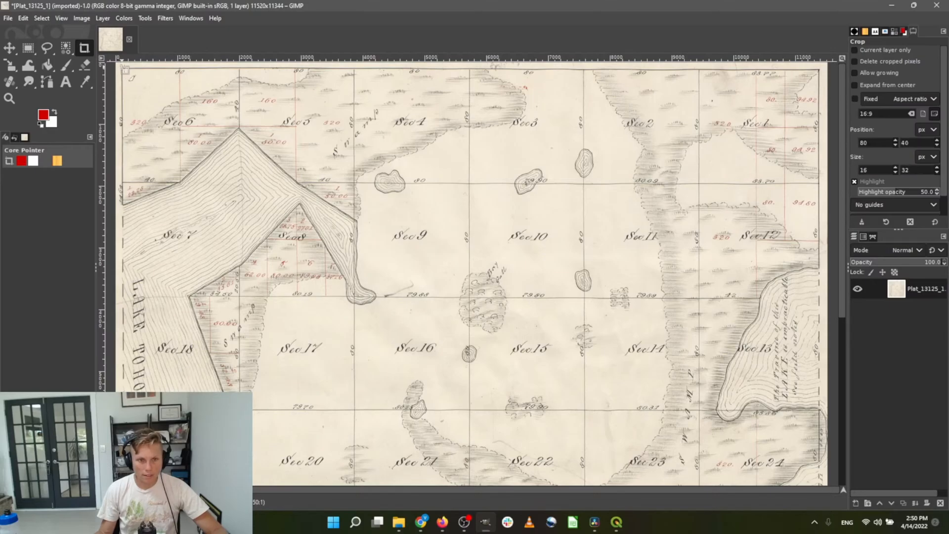
pyautogui.moveTo(121, 66)
pyautogui.mouseDown()
pyautogui.moveTo(619, 309)
pyautogui.moveTo(823, 362)
pyautogui.moveTo(370, 251)
pyautogui.mouseUp()
pyautogui.press('Escape')
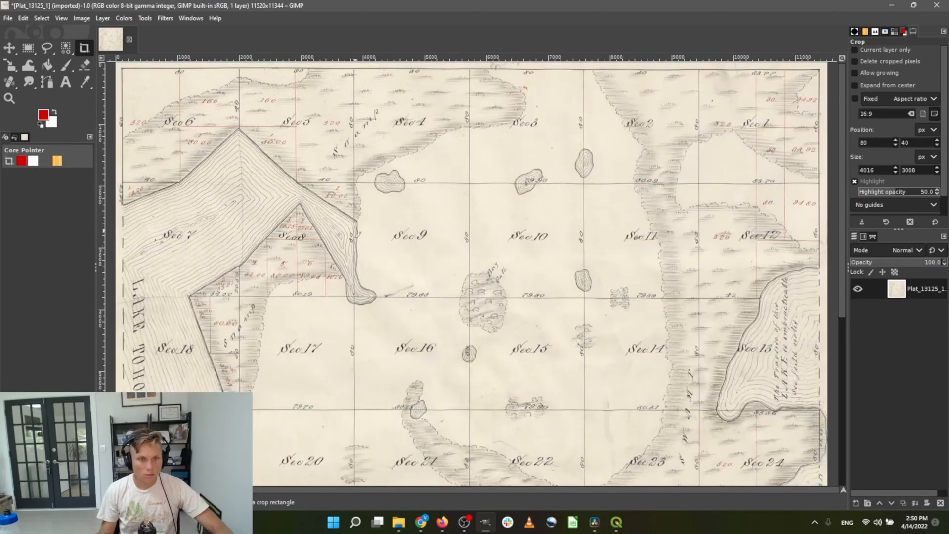
pyautogui.click(10, 66)
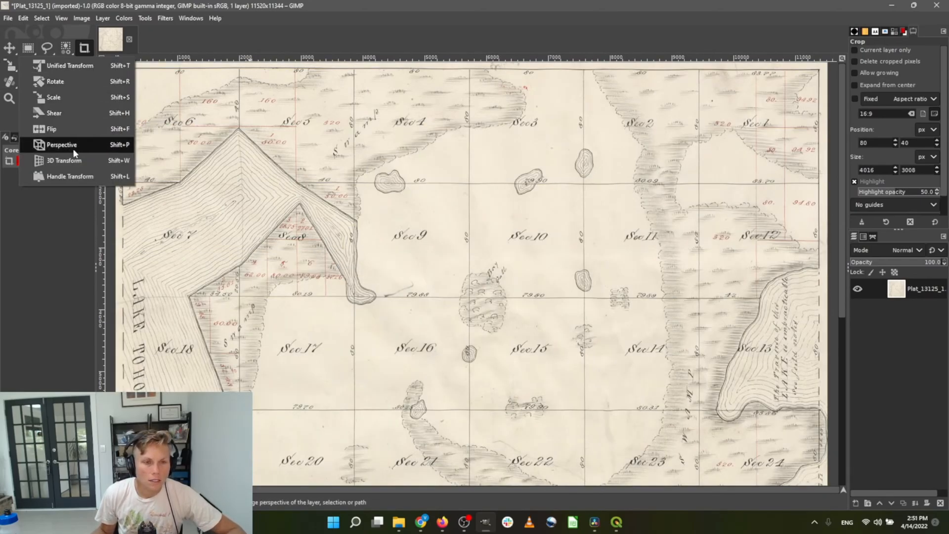
pyautogui.click(70, 177)
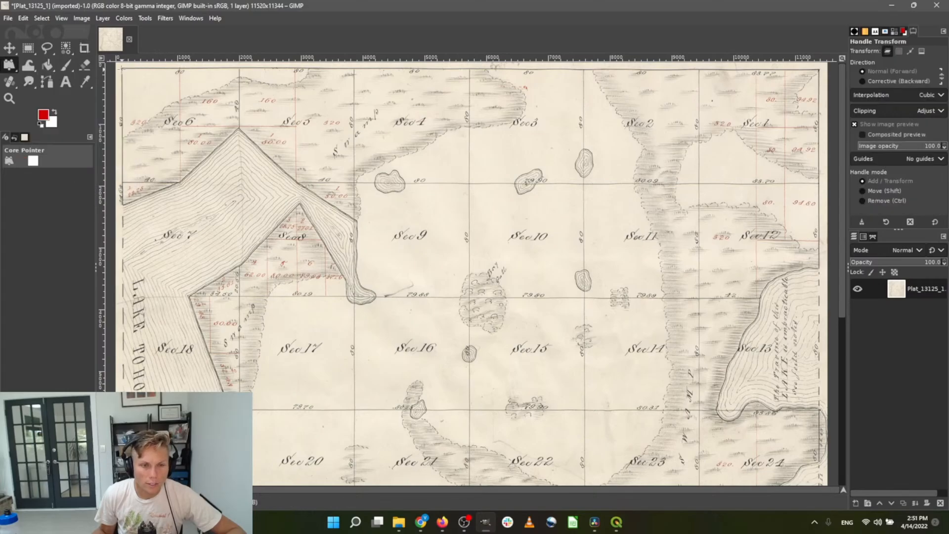
pyautogui.click(103, 18)
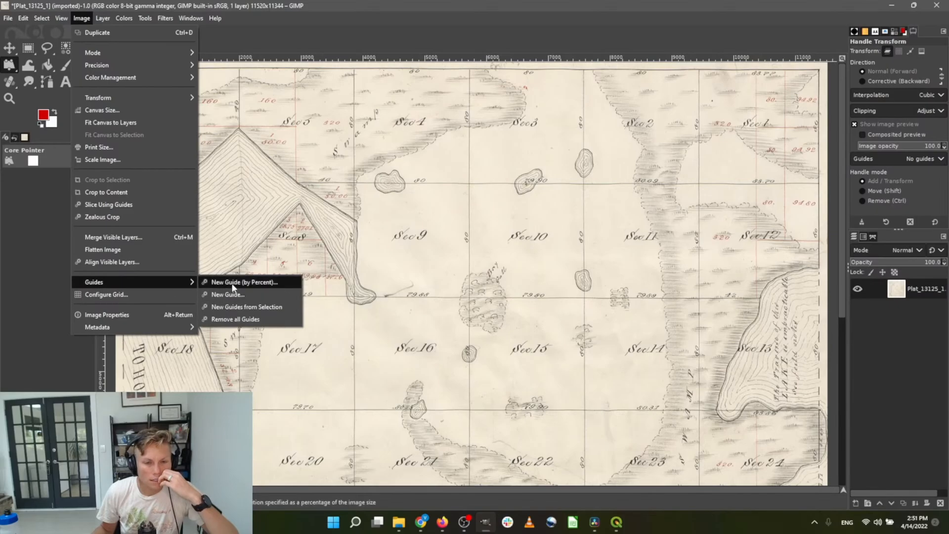
# Add a horizontal guide at 5% and drag it up off the map
pyautogui.click(230, 283)
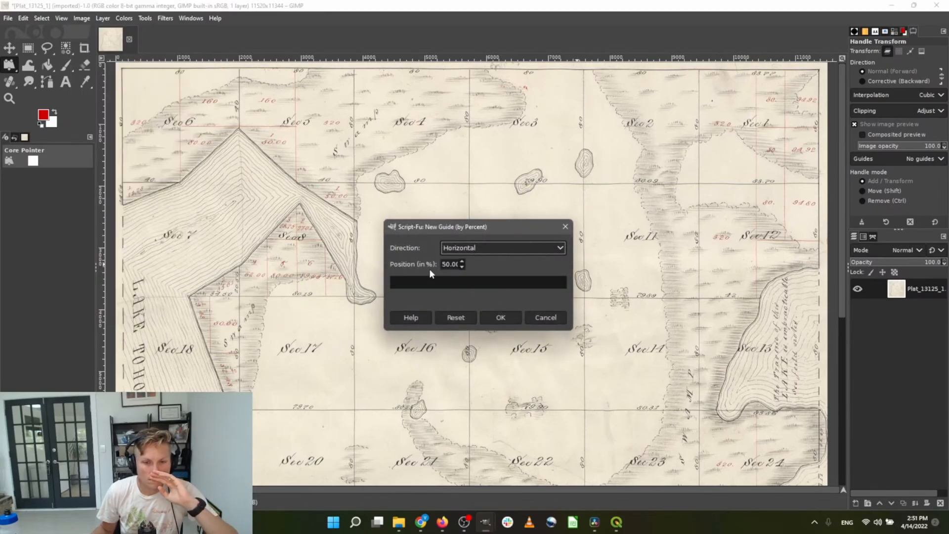
pyautogui.click(447, 262)
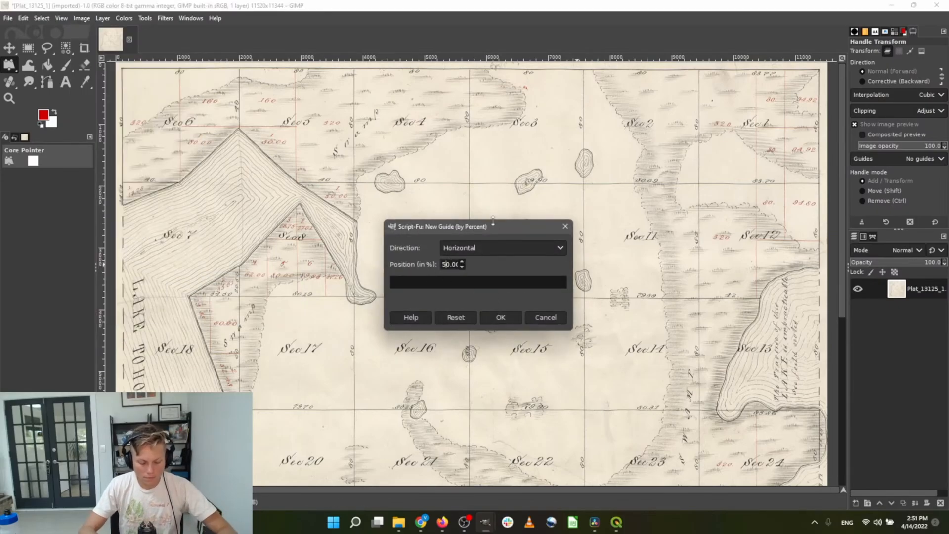
pyautogui.press('Delete')
pyautogui.write('5')
pyautogui.press('Return')
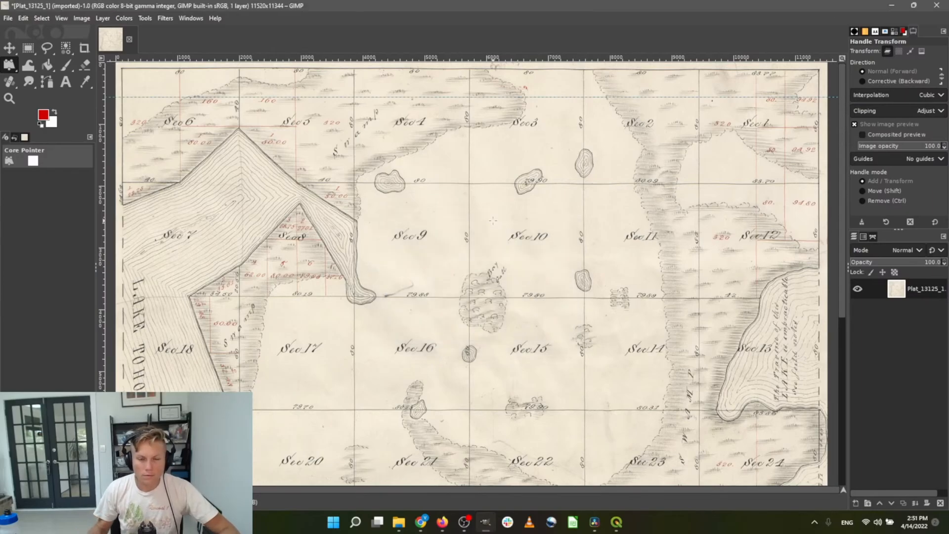
pyautogui.click(9, 48)
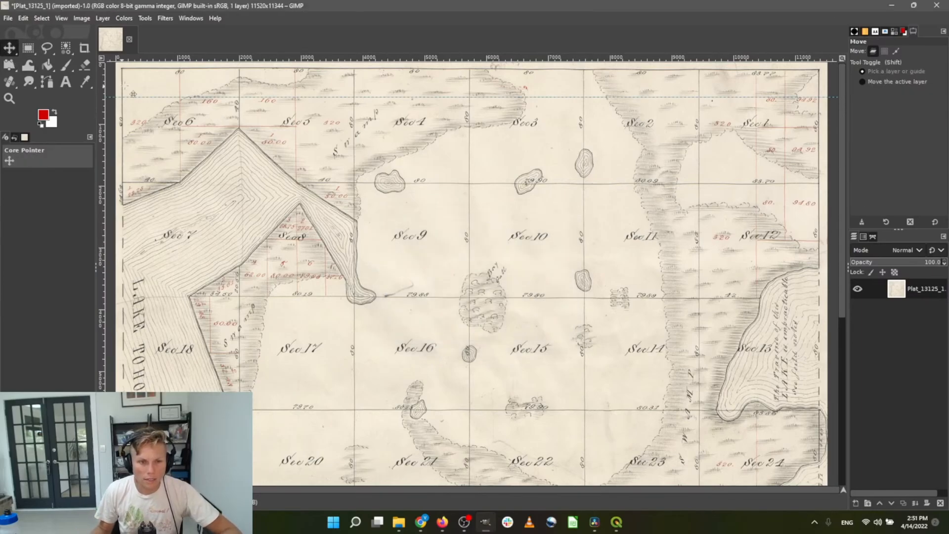
pyautogui.moveTo(147, 87); pyautogui.dragTo(143, 67)
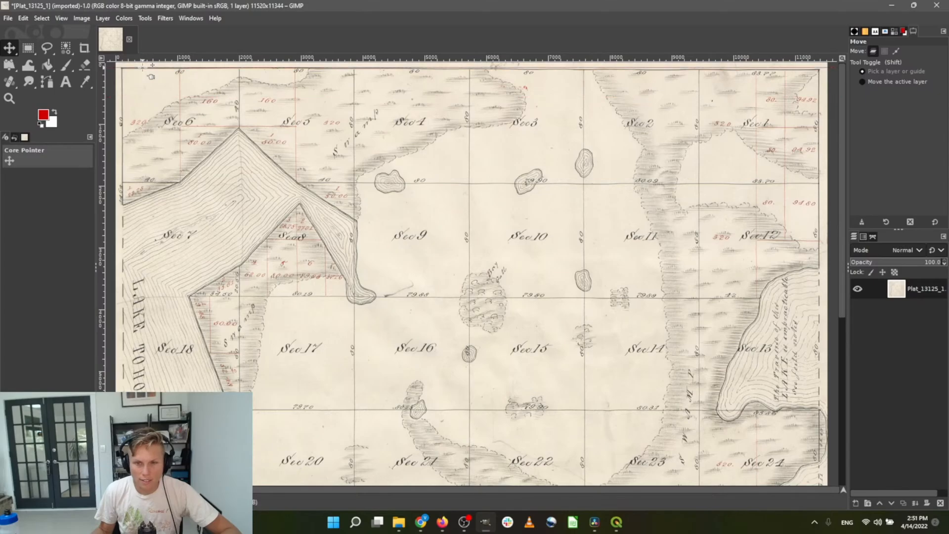
# Add another horizontal guide by percent and nudge the bottom guide slightly lower
pyautogui.click(80, 19)
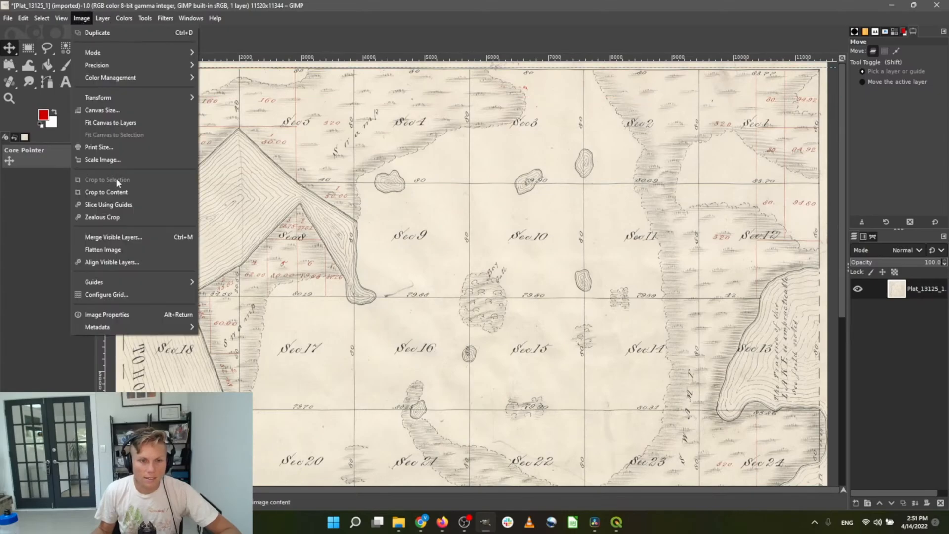
pyautogui.moveTo(127, 278)
pyautogui.click(210, 279)
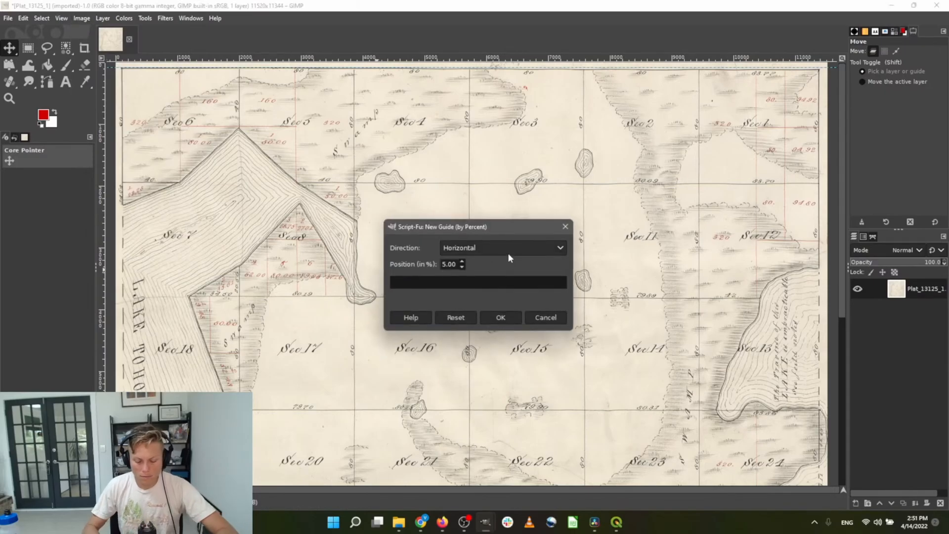
pyautogui.press('Return')
pyautogui.scroll(-5, 430, 282)
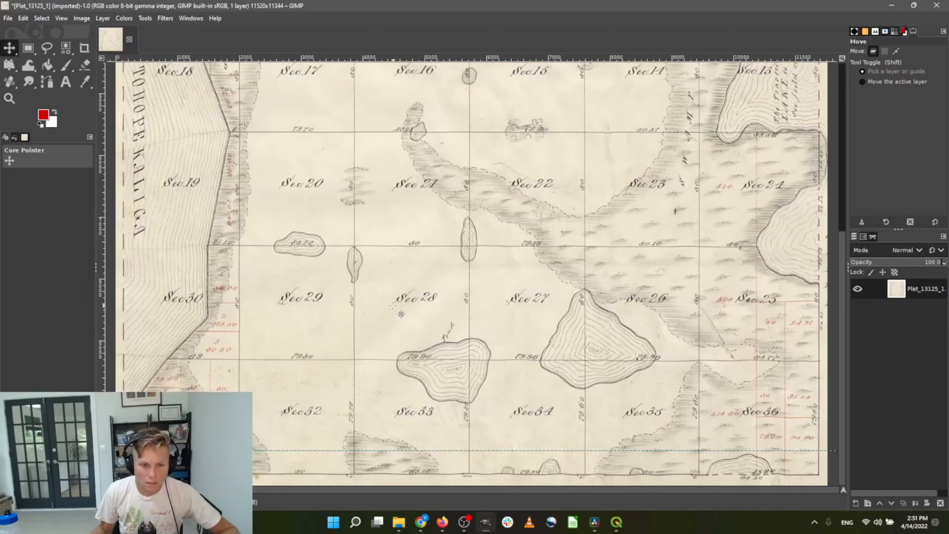
pyautogui.moveTo(309, 466); pyautogui.dragTo(309, 476)
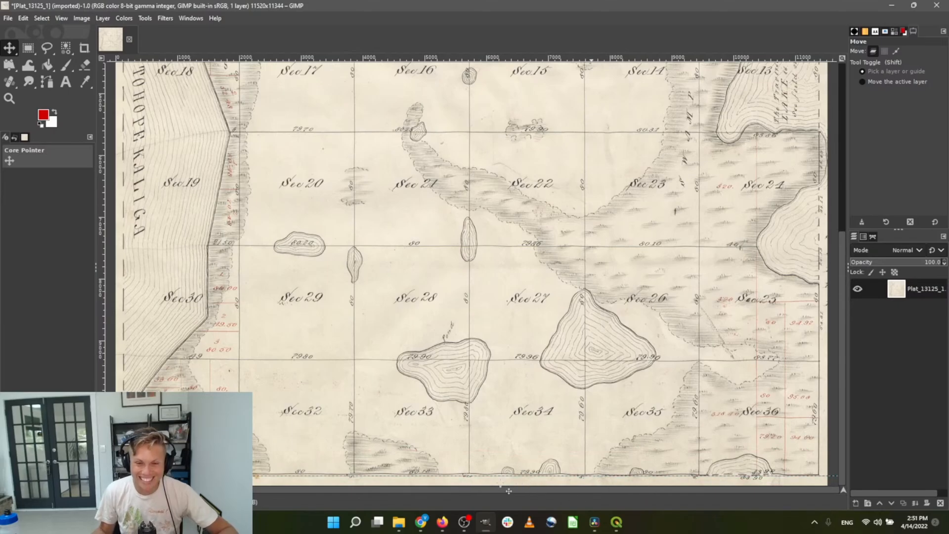
# Add a vertical guide at 5% and move it further left
pyautogui.click(82, 19)
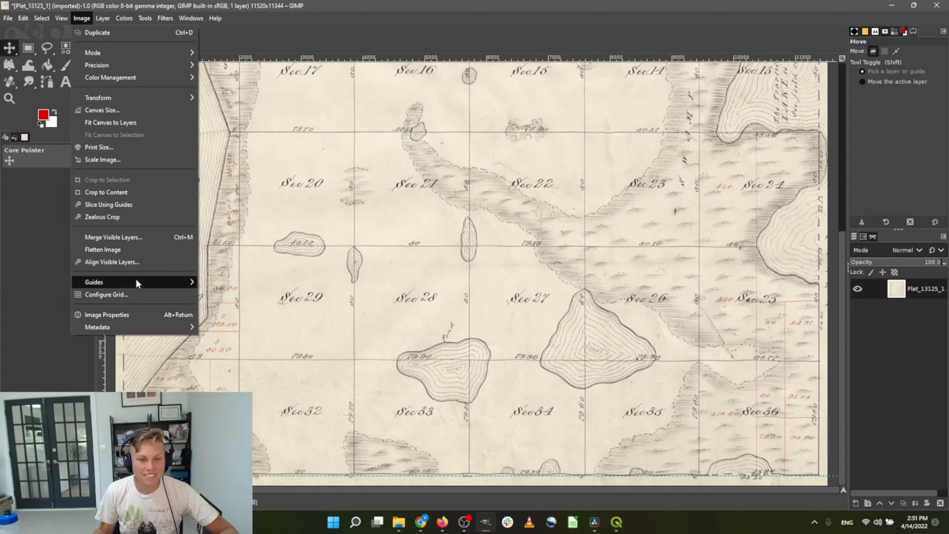
pyautogui.moveTo(136, 277)
pyautogui.click(230, 282)
pyautogui.click(469, 248)
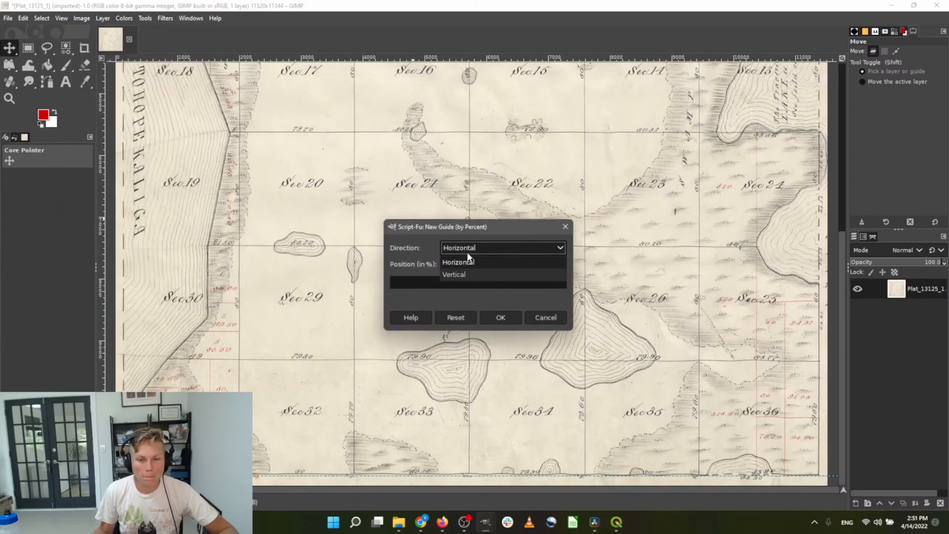
pyautogui.click(467, 270)
pyautogui.moveTo(443, 264); pyautogui.dragTo(519, 252)
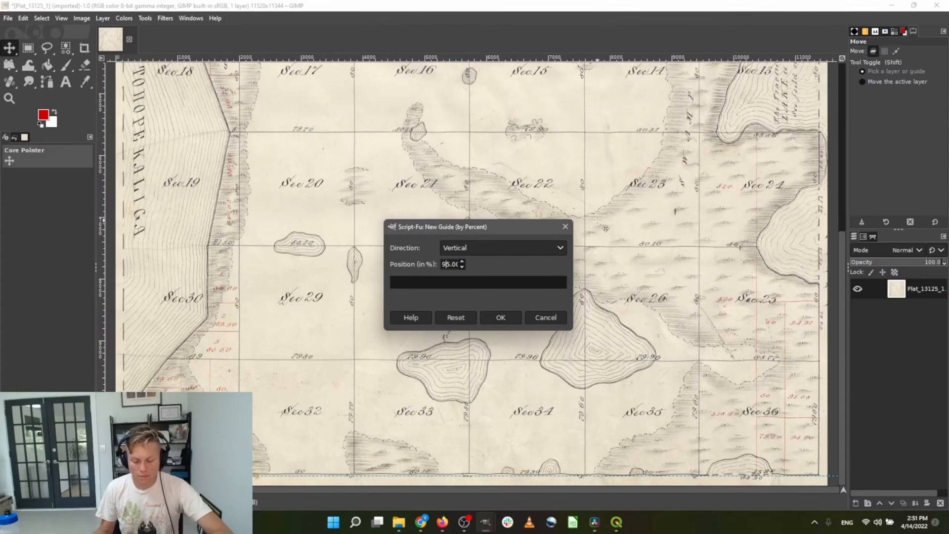
pyautogui.write('5')
pyautogui.press('Return')
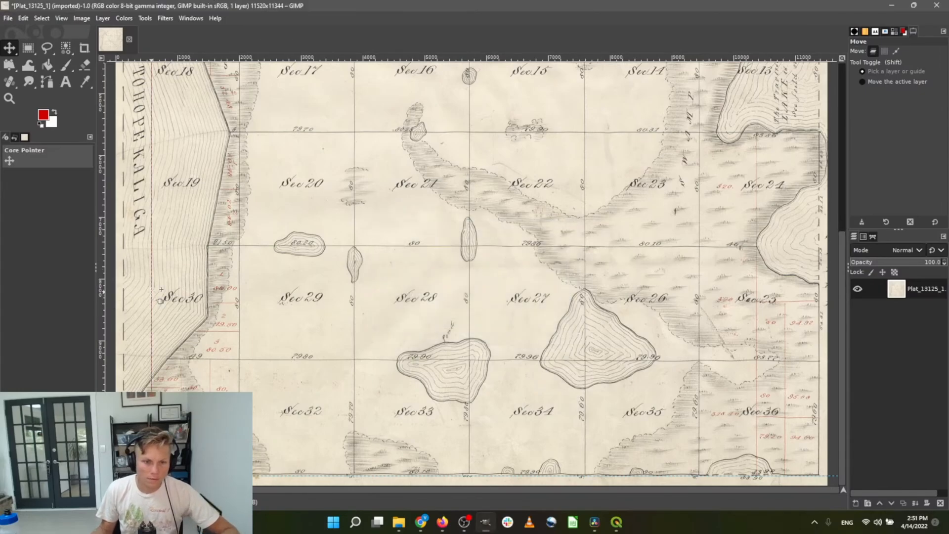
pyautogui.moveTo(152, 301); pyautogui.dragTo(123, 304)
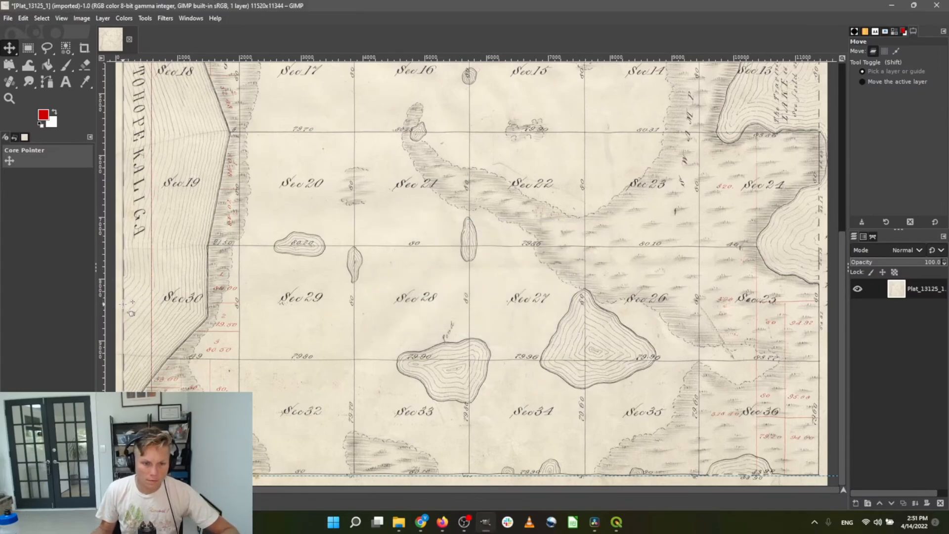
# Add a vertical guide at 95% and align it with the plat's right border
pyautogui.click(81, 18)
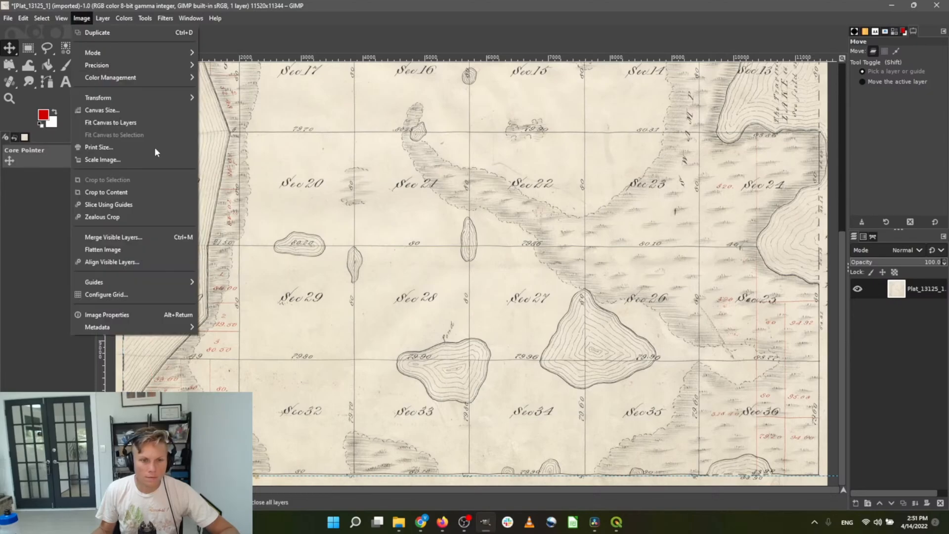
pyautogui.moveTo(167, 284)
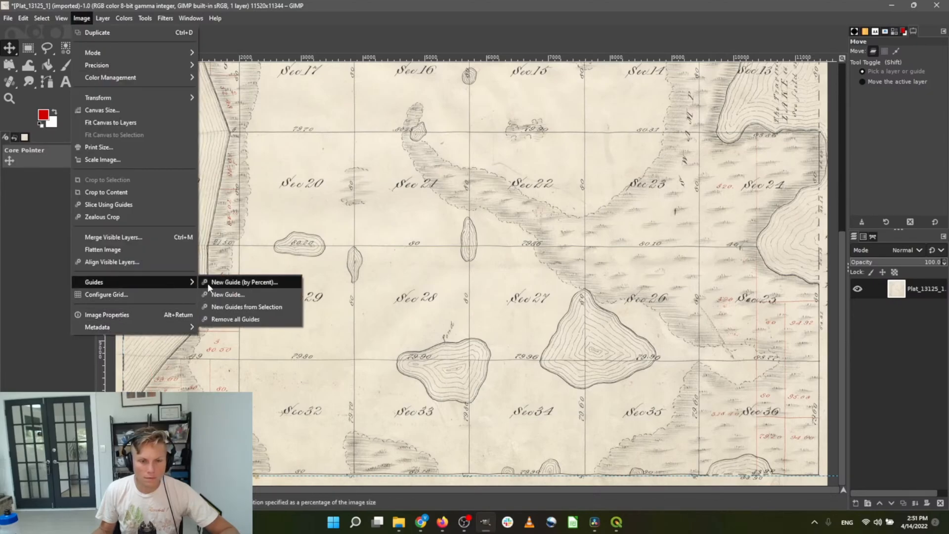
pyautogui.click(212, 285)
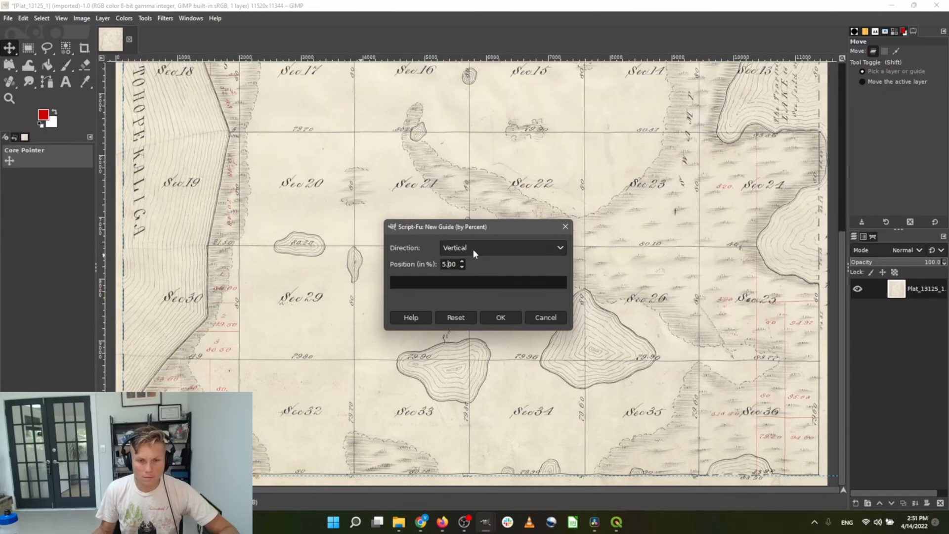
pyautogui.write('9')
pyautogui.press('Return')
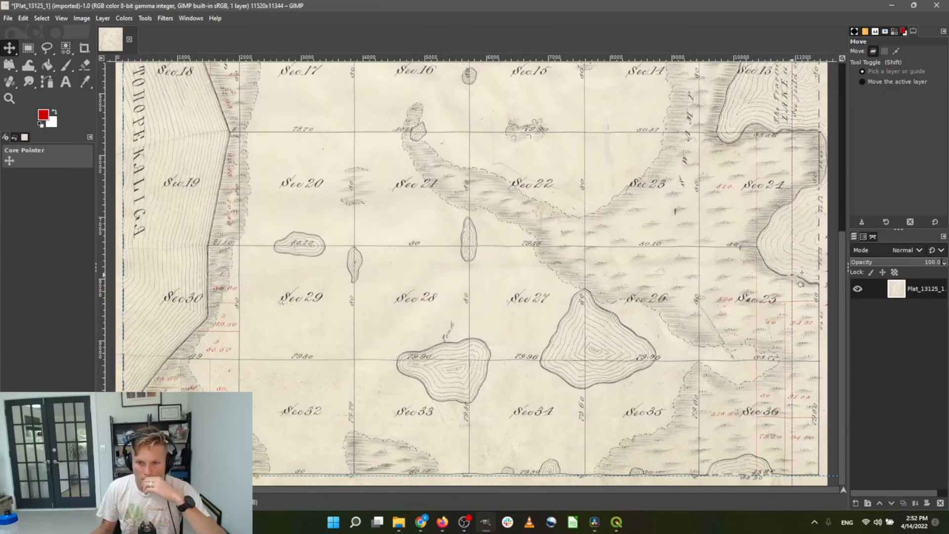
pyautogui.moveTo(792, 277); pyautogui.dragTo(819, 277)
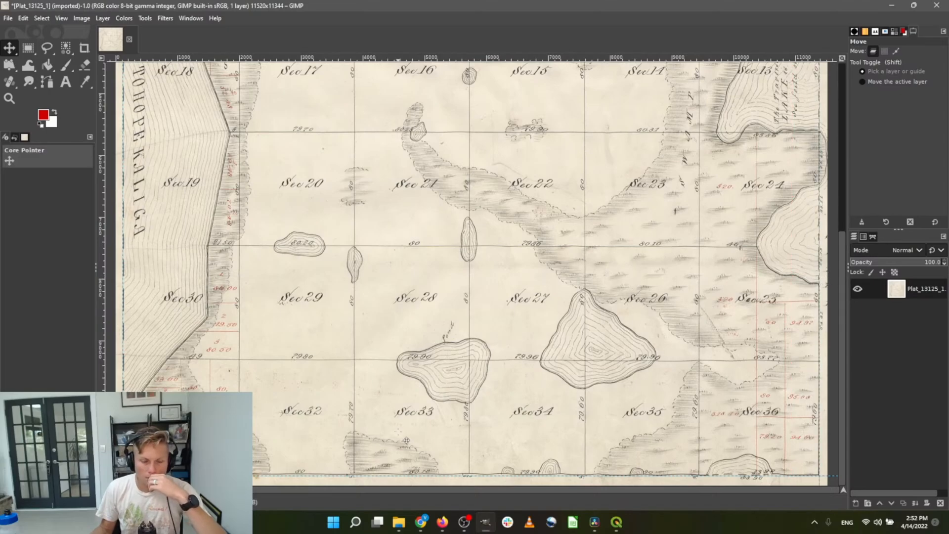
# With Handle Transform at 1:1 zoom, place handles at the bottom-left line intersection and the top-left border corner
pyautogui.click(9, 64)
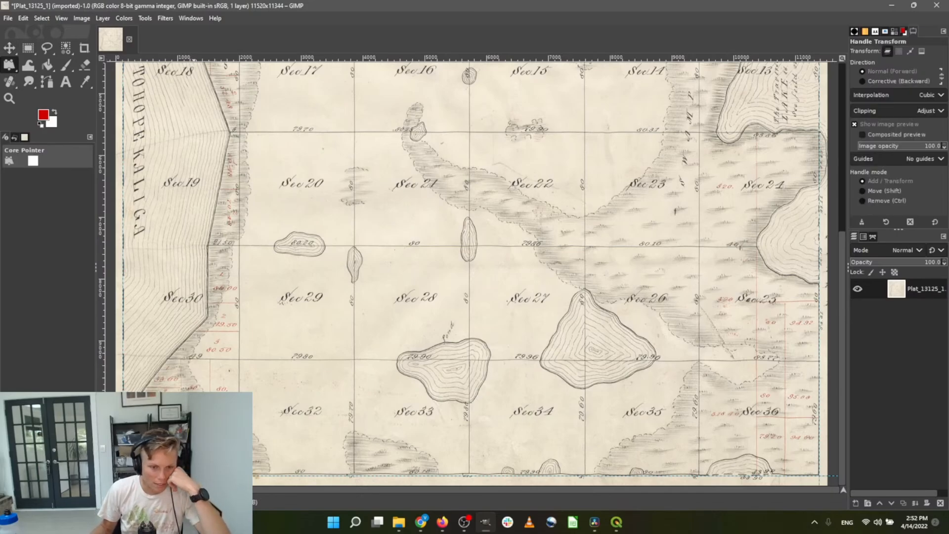
pyautogui.press('1')
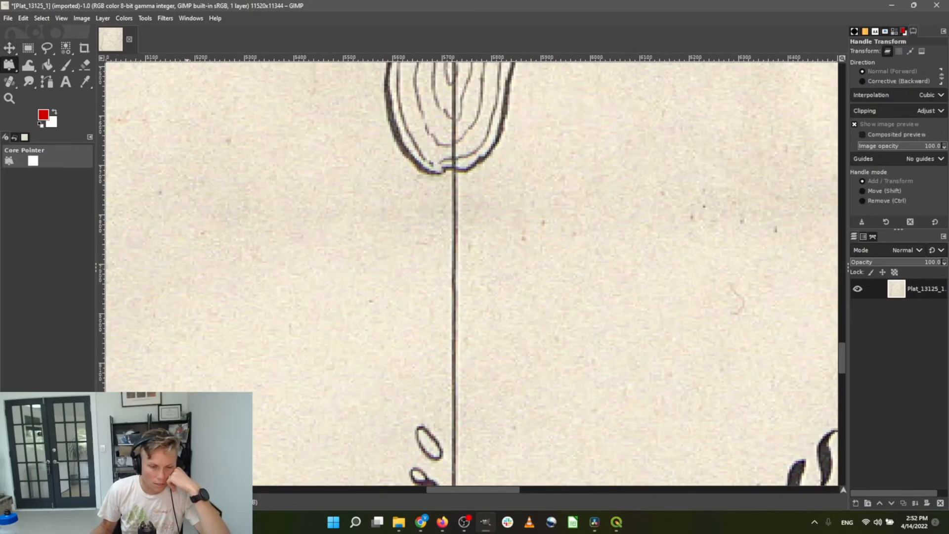
pyautogui.scroll(-20, 480, 480)
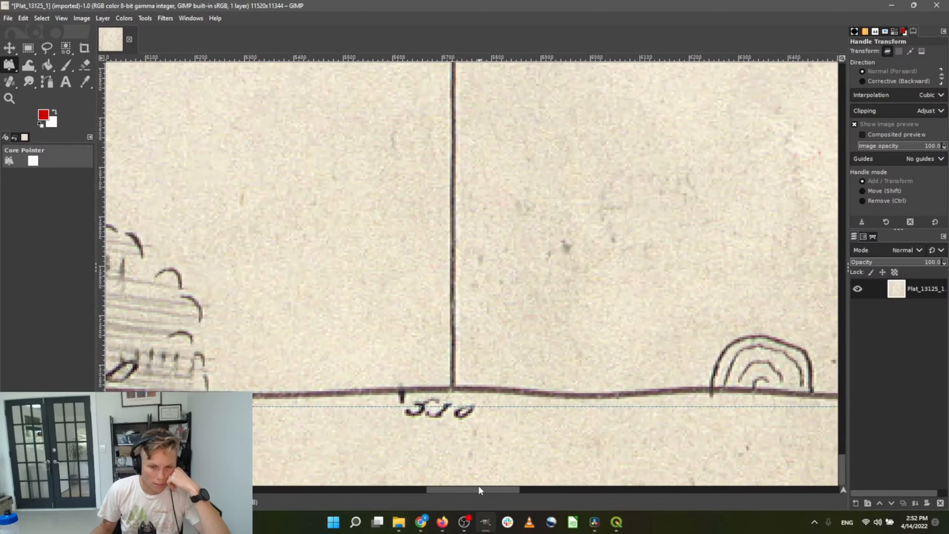
pyautogui.click(452, 385)
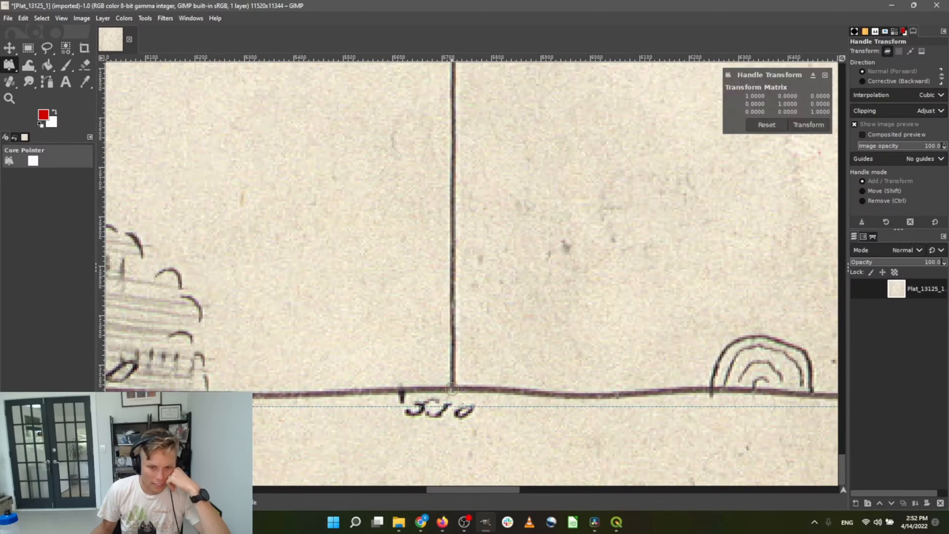
pyautogui.moveTo(466, 488); pyautogui.dragTo(151, 490)
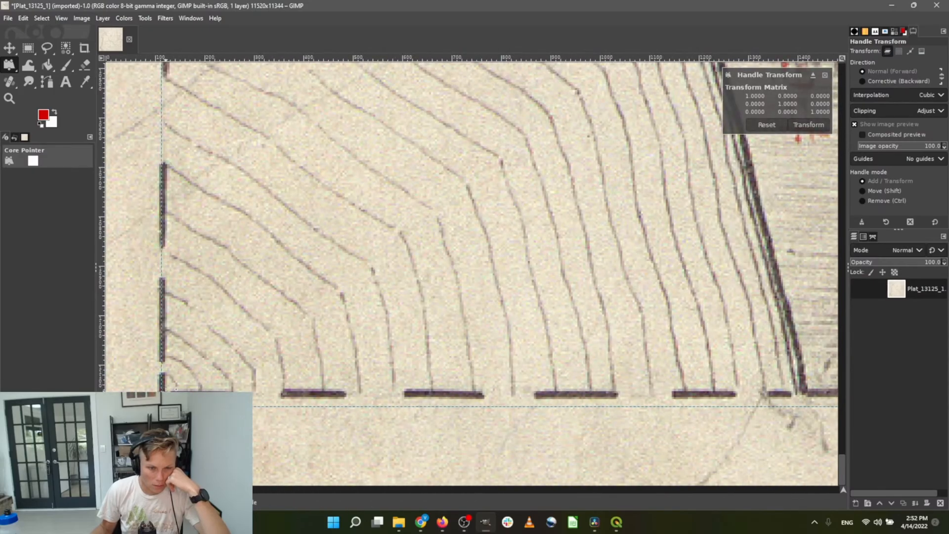
pyautogui.scroll(20, 259, 307)
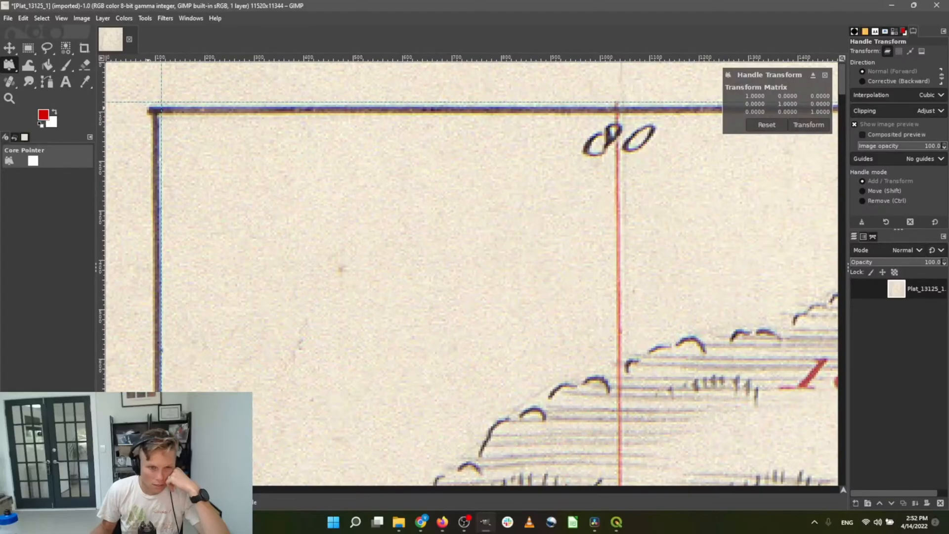
pyautogui.click(155, 112)
pyautogui.hscroll(20, 277, 243)
pyautogui.hscroll(20, 278, 243)
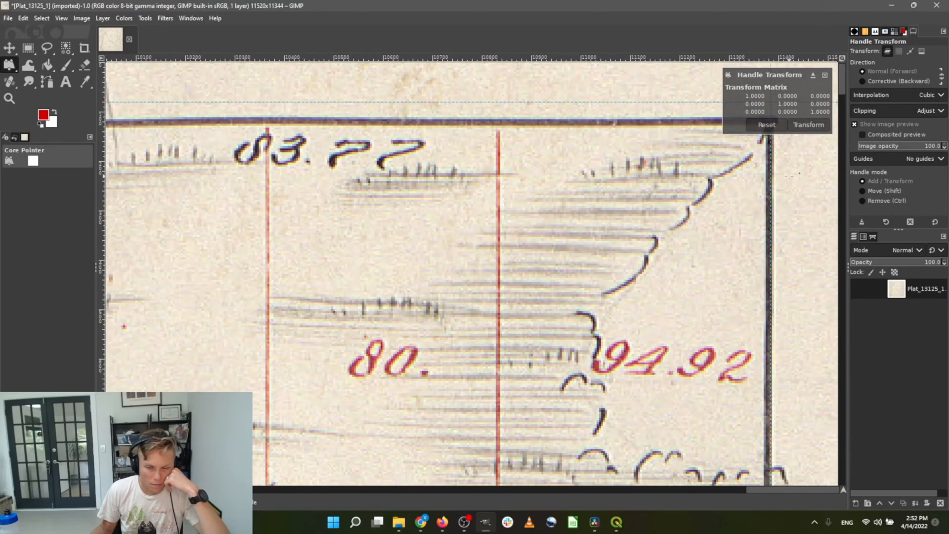
# Move the transform matrix window aside and place handles at the top-right and bottom-right border corners
pyautogui.click(813, 76)
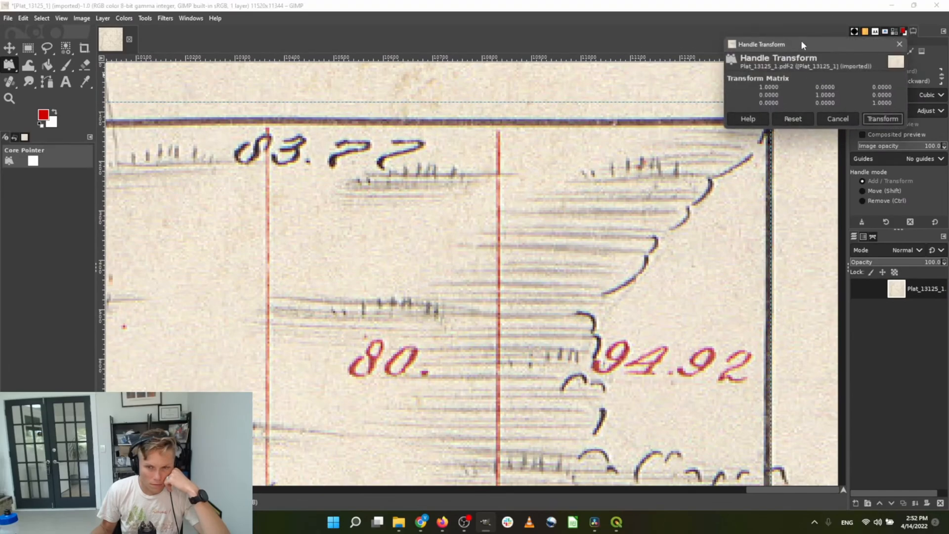
pyautogui.moveTo(801, 45); pyautogui.dragTo(825, 267)
pyautogui.click(771, 119)
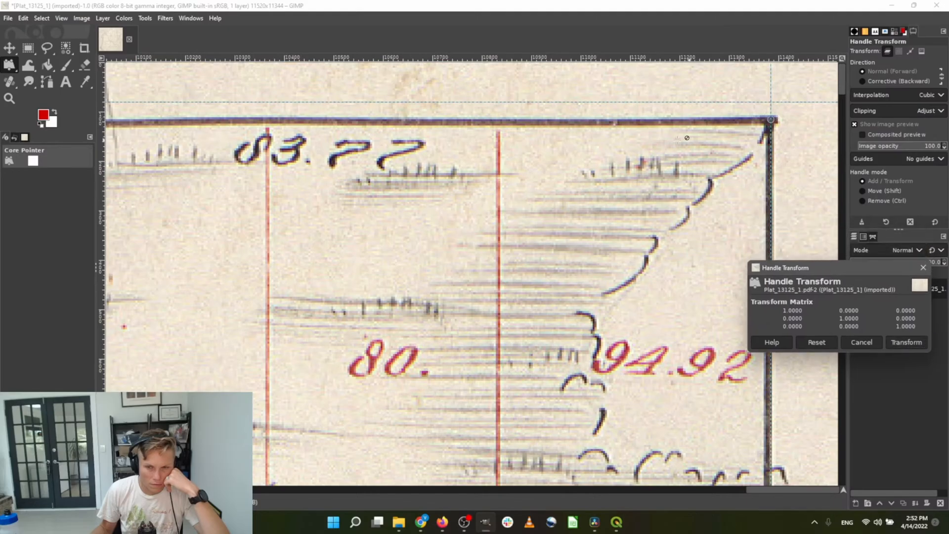
pyautogui.scroll(-20, 686, 138)
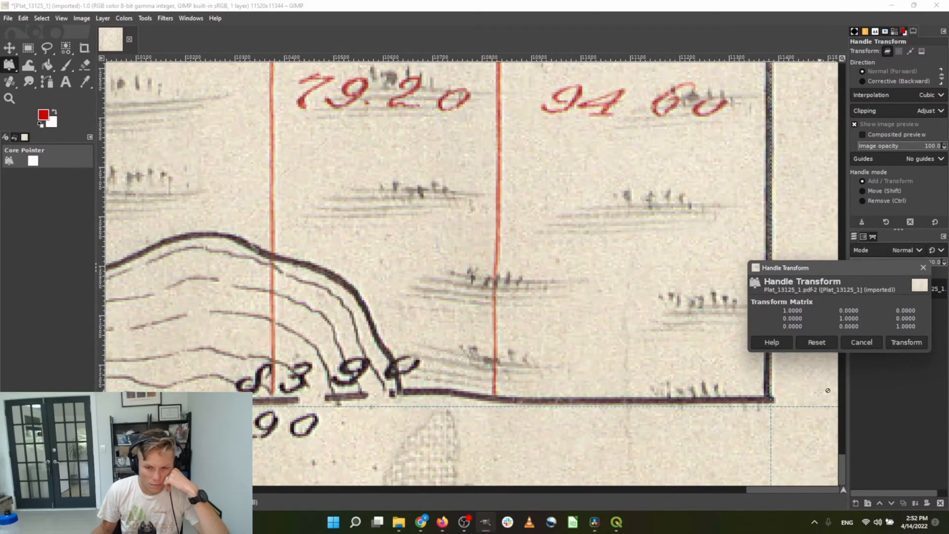
pyautogui.click(770, 399)
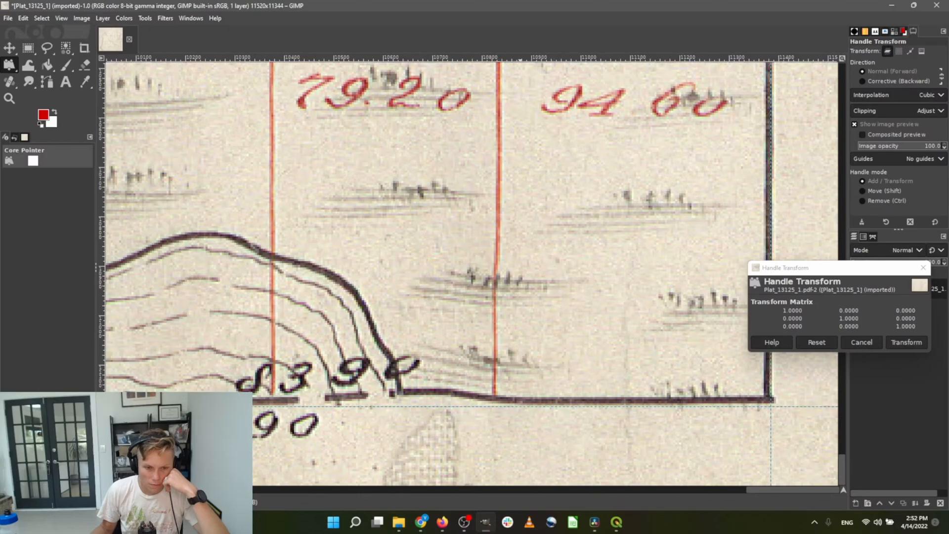
# Pull the bottom-right and bottom-left handles down onto the guide
pyautogui.hscroll(-15, 539, 402)
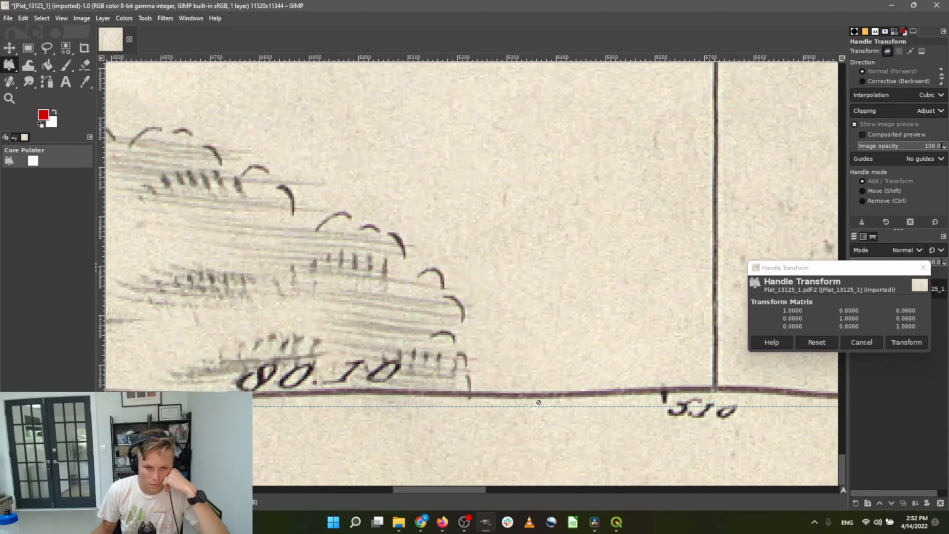
pyautogui.hscroll(10, 538, 402)
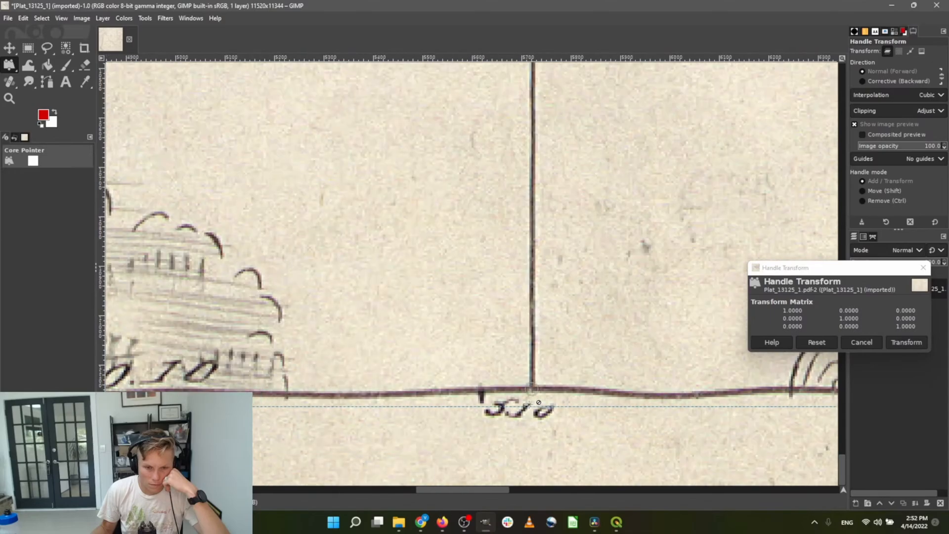
pyautogui.hscroll(-9, 539, 402)
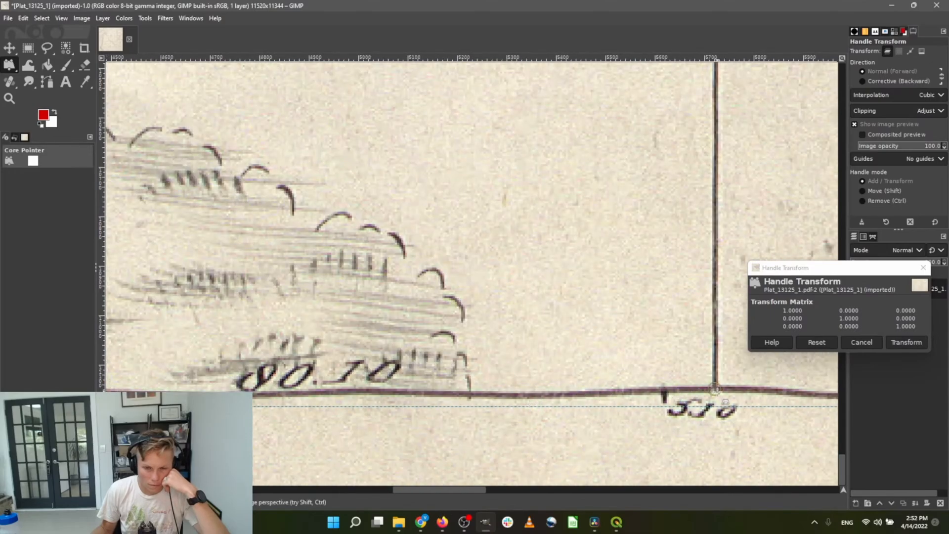
pyautogui.rightClick(718, 395)
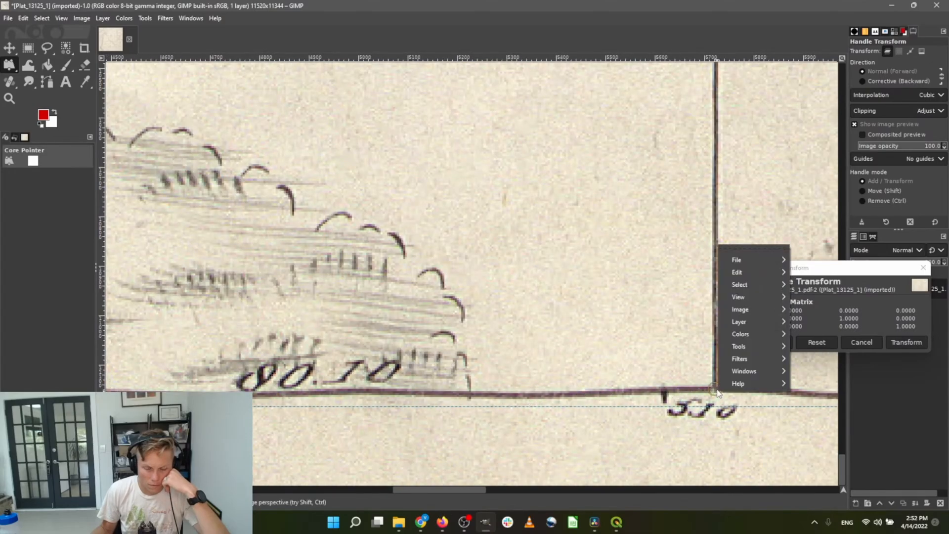
pyautogui.click(717, 391)
pyautogui.moveTo(716, 391); pyautogui.dragTo(714, 396)
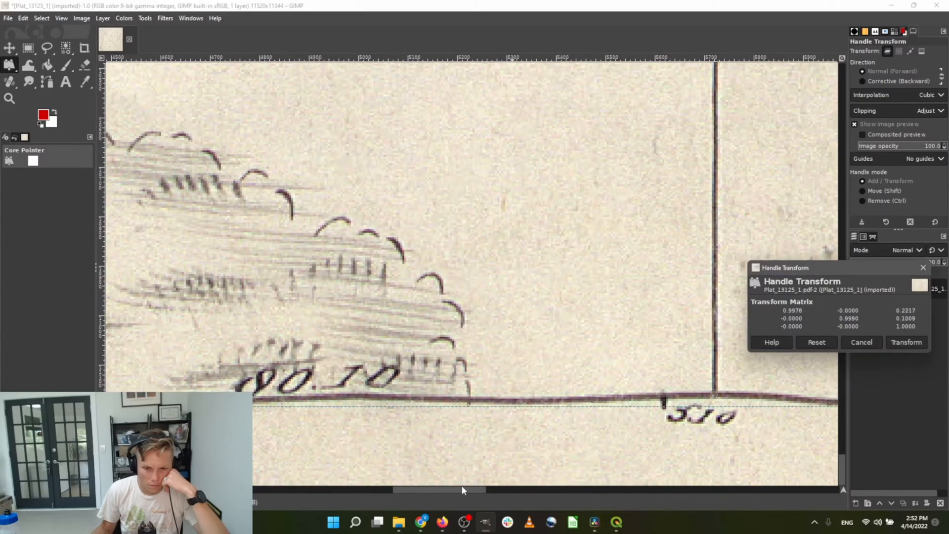
pyautogui.moveTo(462, 485); pyautogui.dragTo(175, 489)
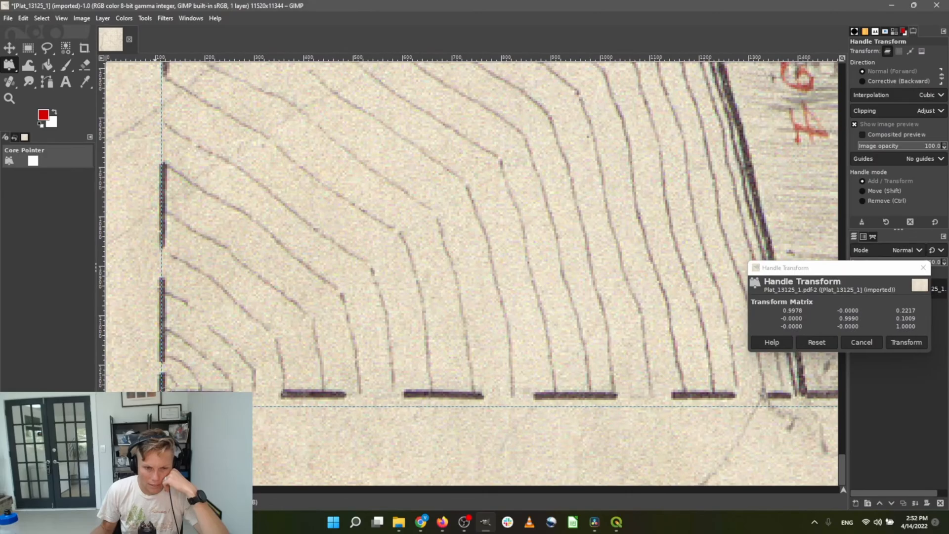
pyautogui.moveTo(162, 395); pyautogui.dragTo(163, 406)
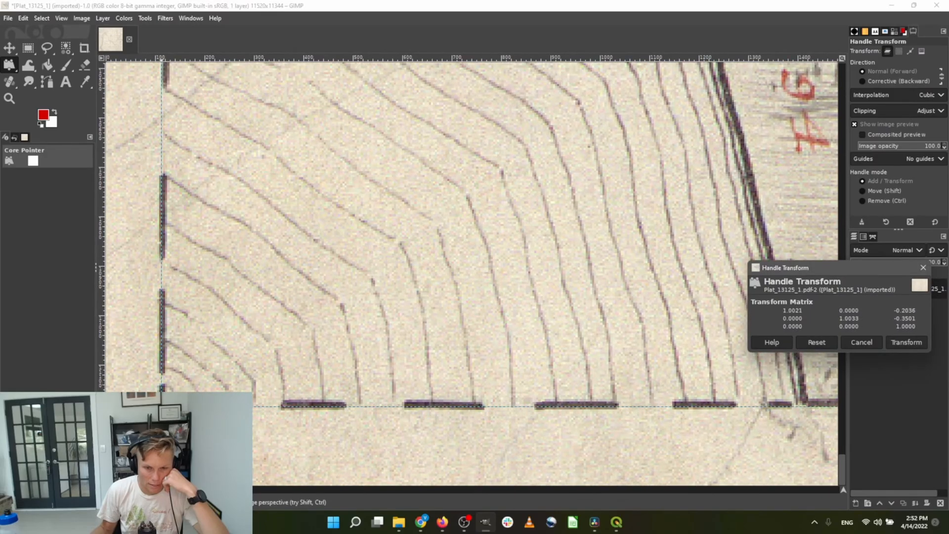
# Align the top-left and top-right corners with the guides, then fine-tune both left corners
pyautogui.scroll(20, 213, 267)
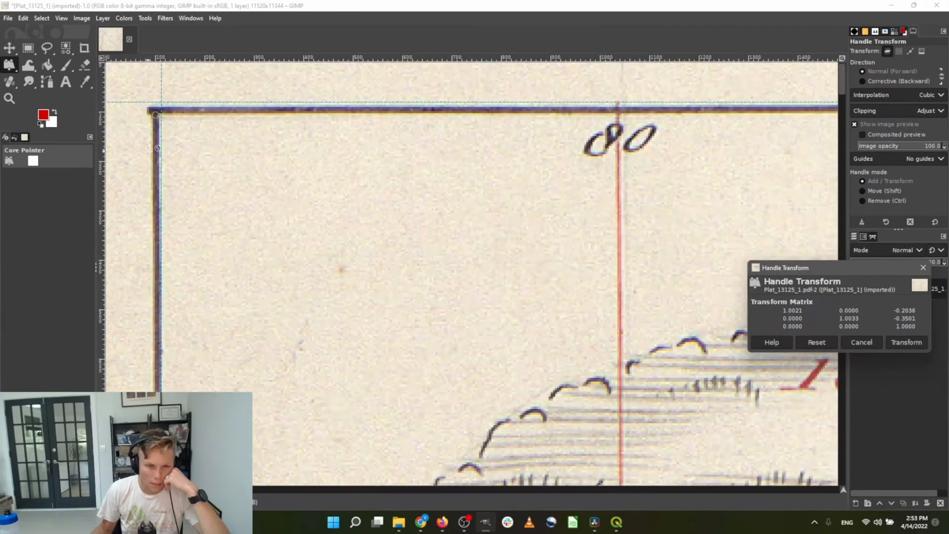
pyautogui.moveTo(156, 114); pyautogui.dragTo(162, 108)
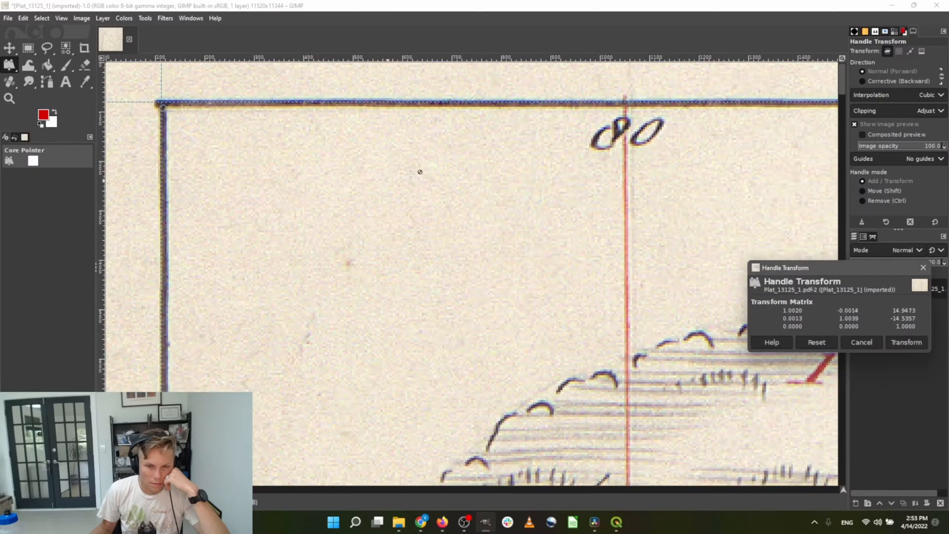
pyautogui.hscroll(20, 420, 171)
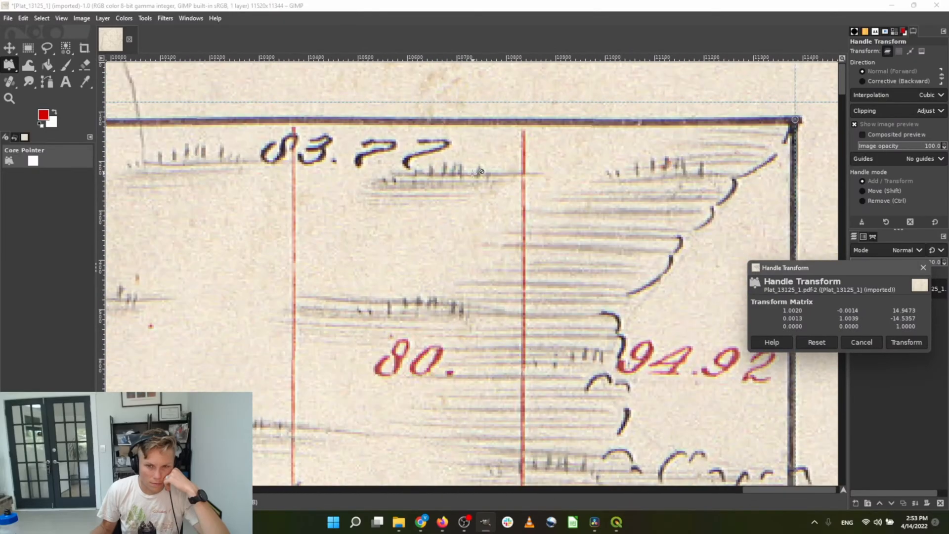
pyautogui.hscroll(2, 481, 171)
pyautogui.moveTo(772, 122); pyautogui.dragTo(771, 104)
pyautogui.hscroll(-20, 724, 164)
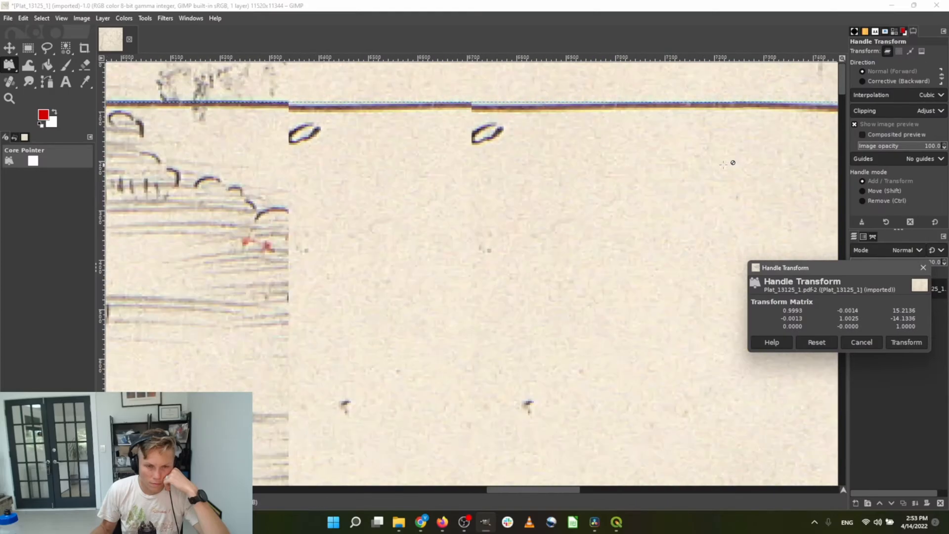
pyautogui.hscroll(-20, 723, 164)
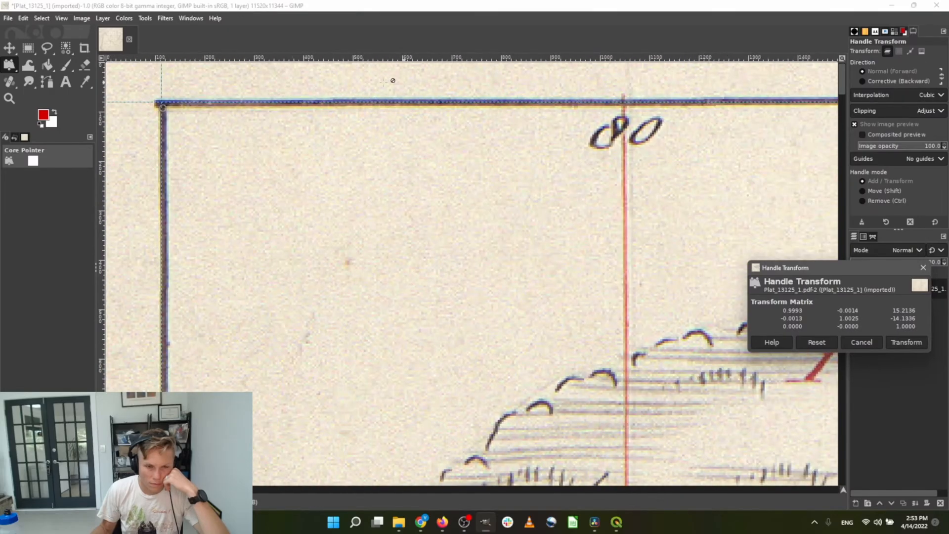
pyautogui.moveTo(163, 107); pyautogui.dragTo(164, 113)
pyautogui.scroll(-20, 168, 119)
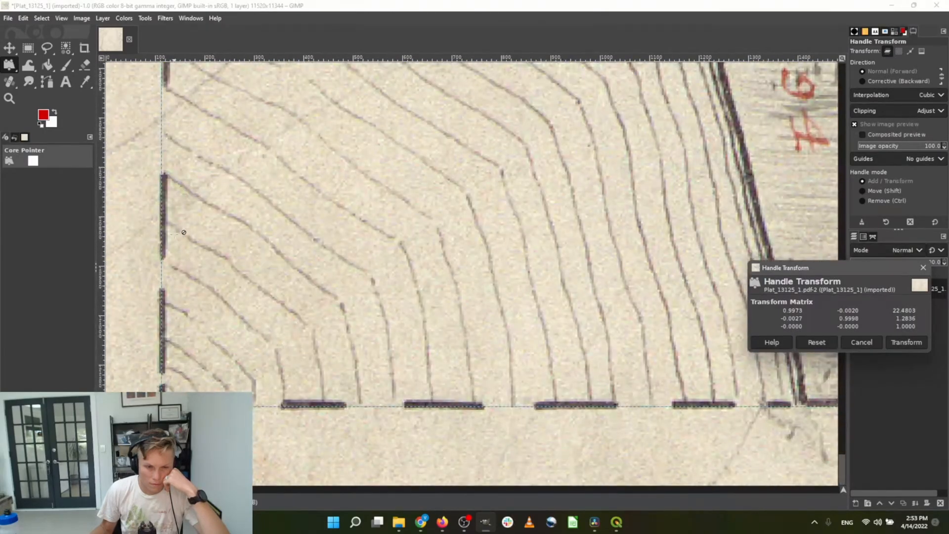
pyautogui.moveTo(168, 407); pyautogui.dragTo(171, 403)
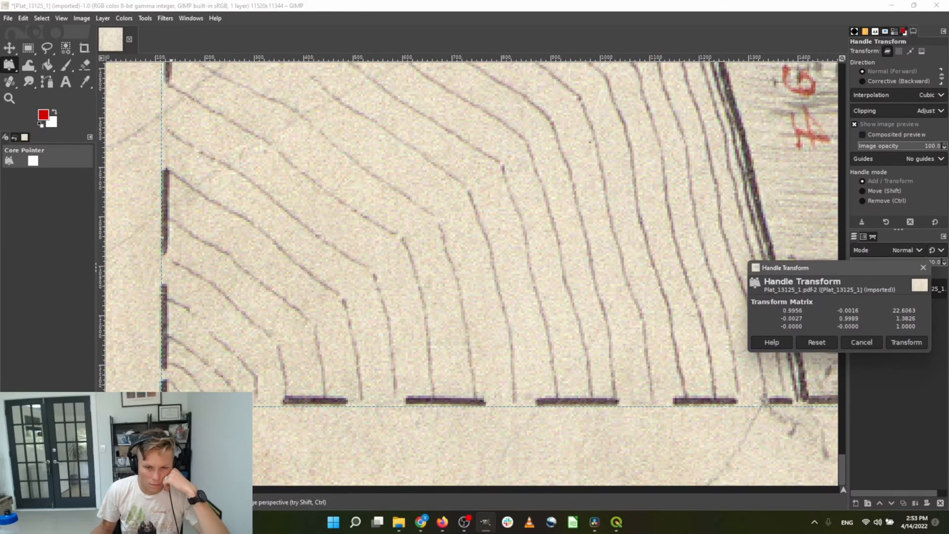
# Shift the top-right corner handle slightly left and apply the handle transform
pyautogui.hscroll(20, 342, 384)
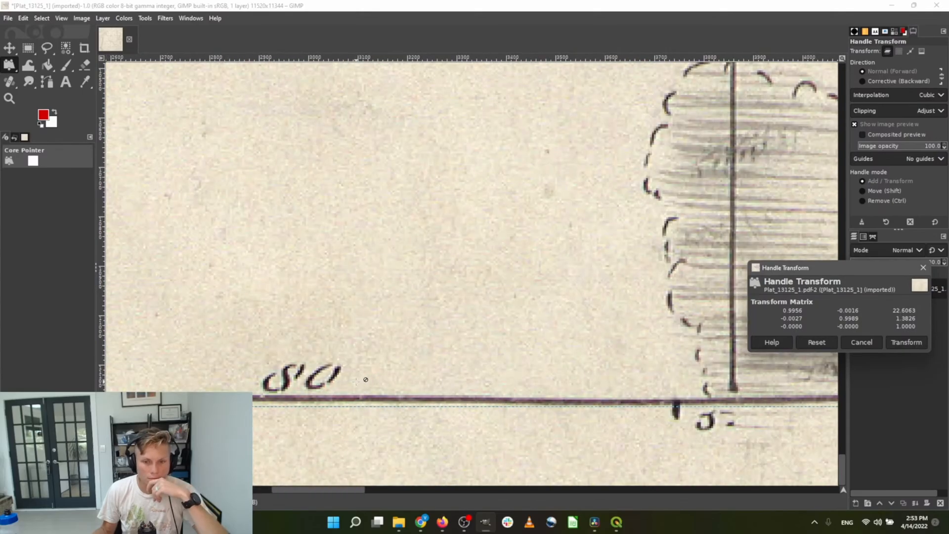
pyautogui.hscroll(20, 343, 384)
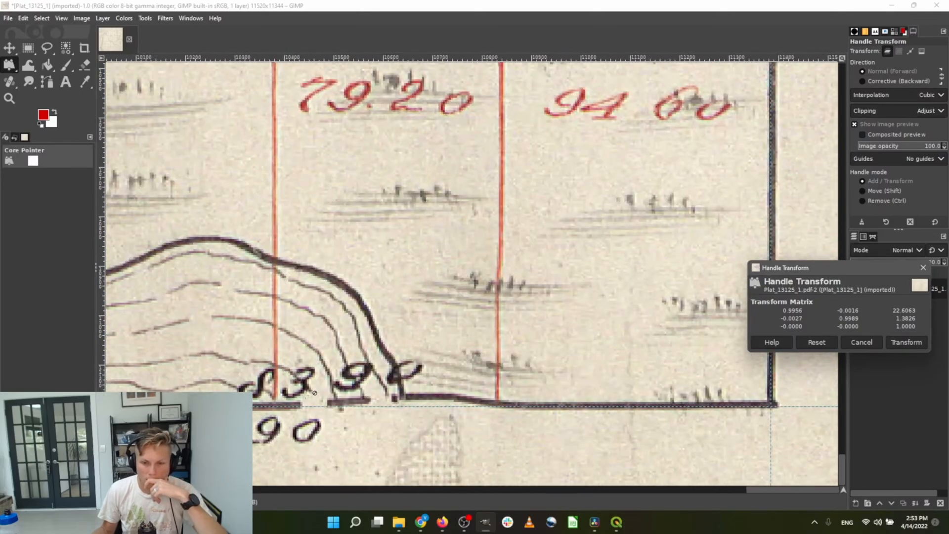
pyautogui.hscroll(4, 292, 398)
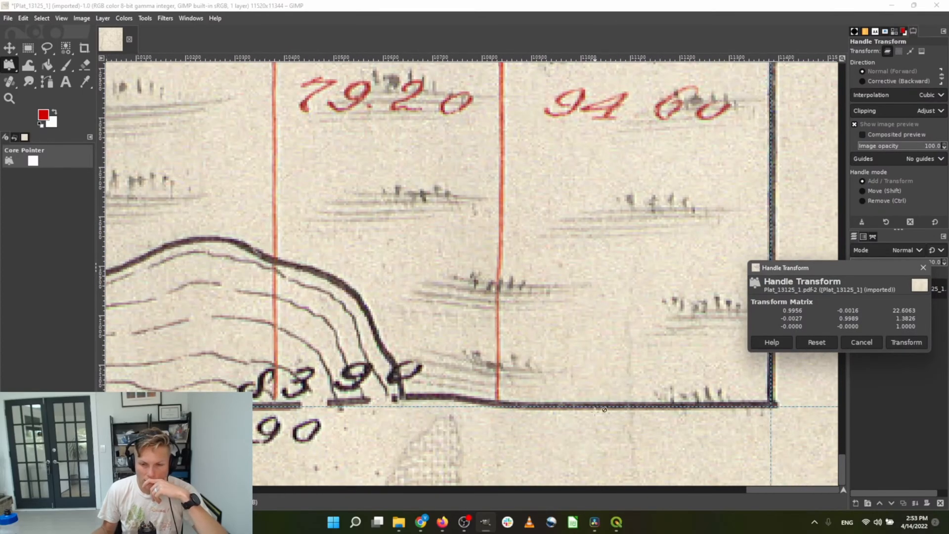
pyautogui.scroll(20, 604, 409)
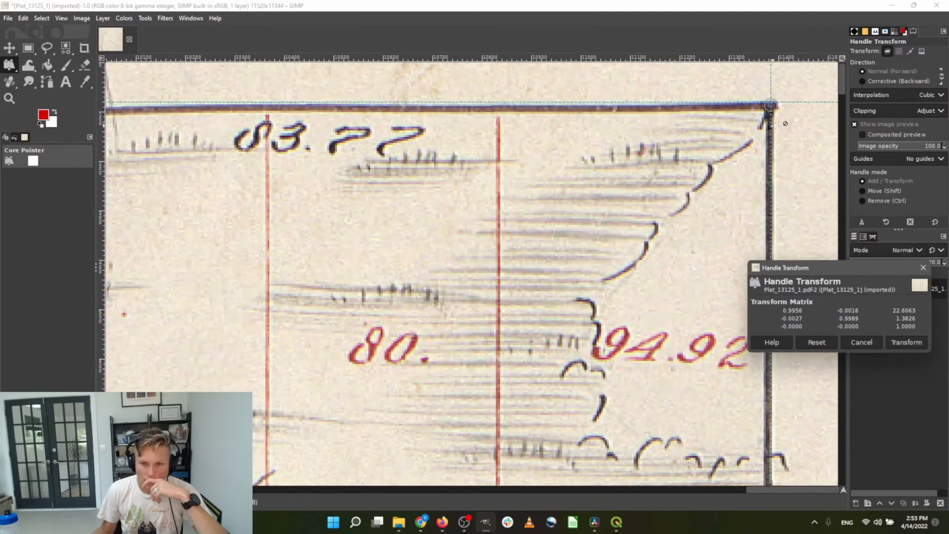
pyautogui.moveTo(771, 105); pyautogui.dragTo(764, 106)
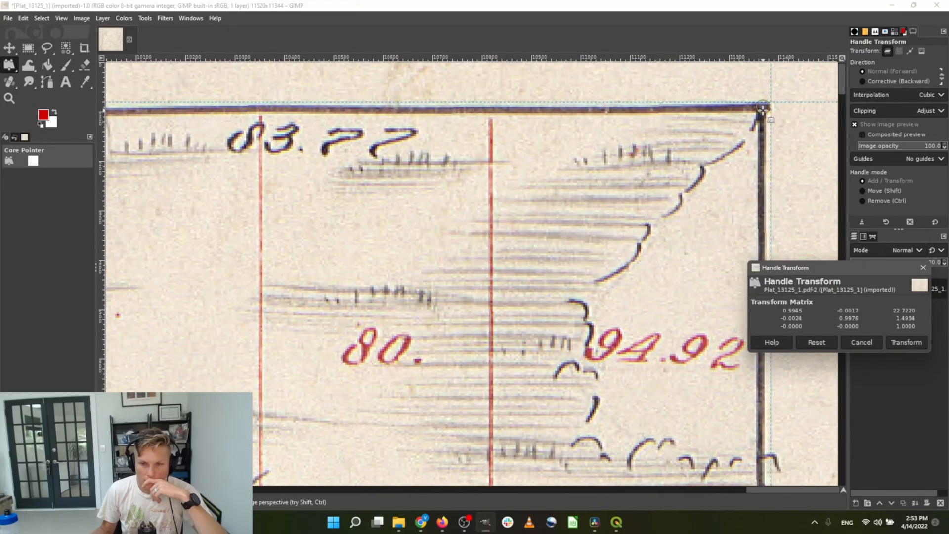
pyautogui.click(903, 342)
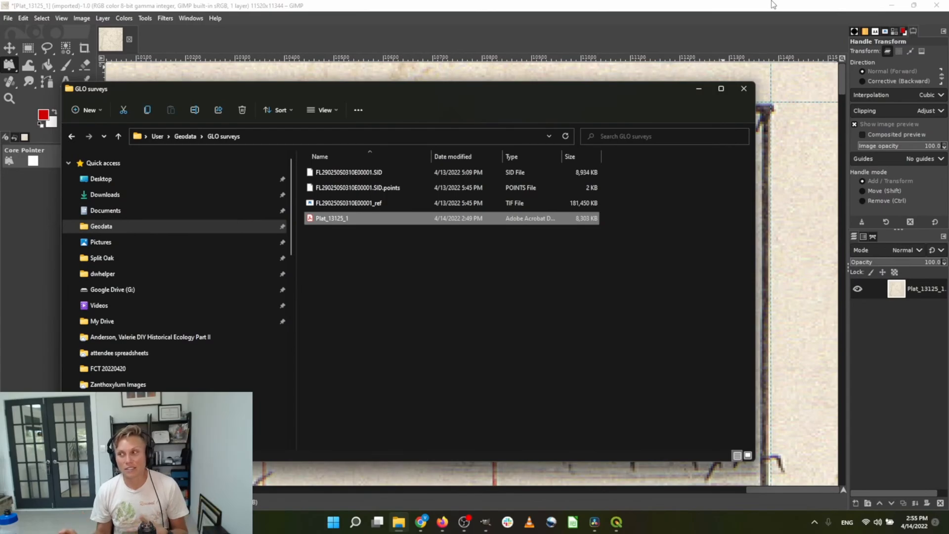
# Return to the GIMP plat window from File Explorer
pyautogui.click(728, 25)
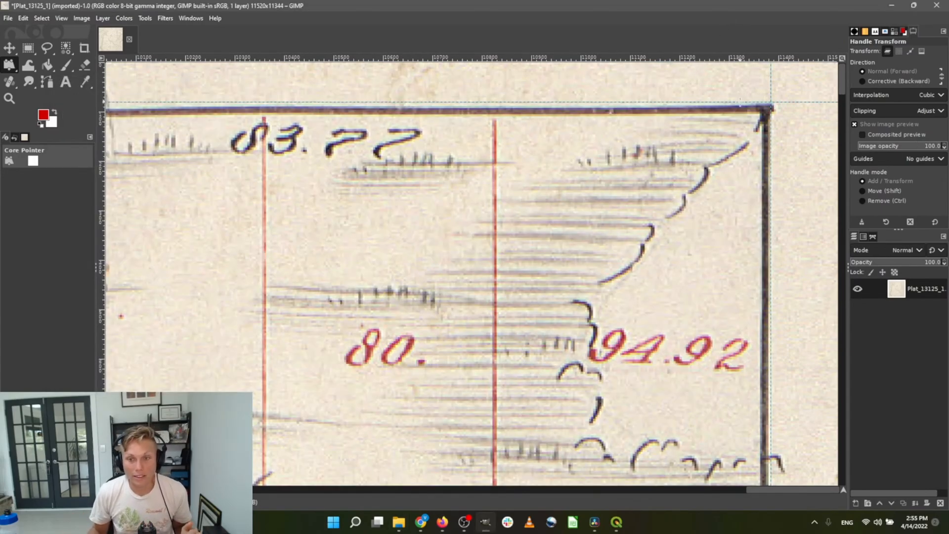
pyautogui.click(767, 110)
pyautogui.scroll(-20, 679, 279)
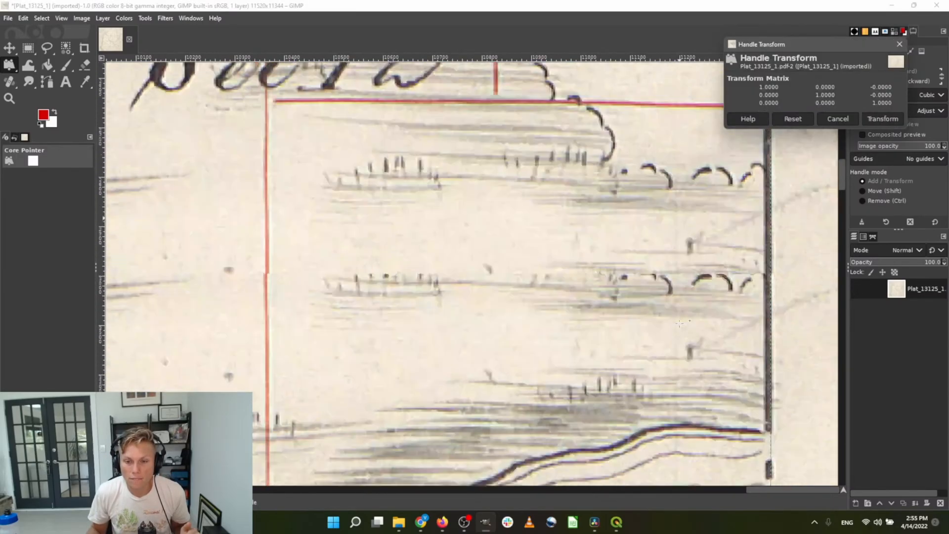
pyautogui.scroll(20, 680, 317)
pyautogui.scroll(20, 682, 324)
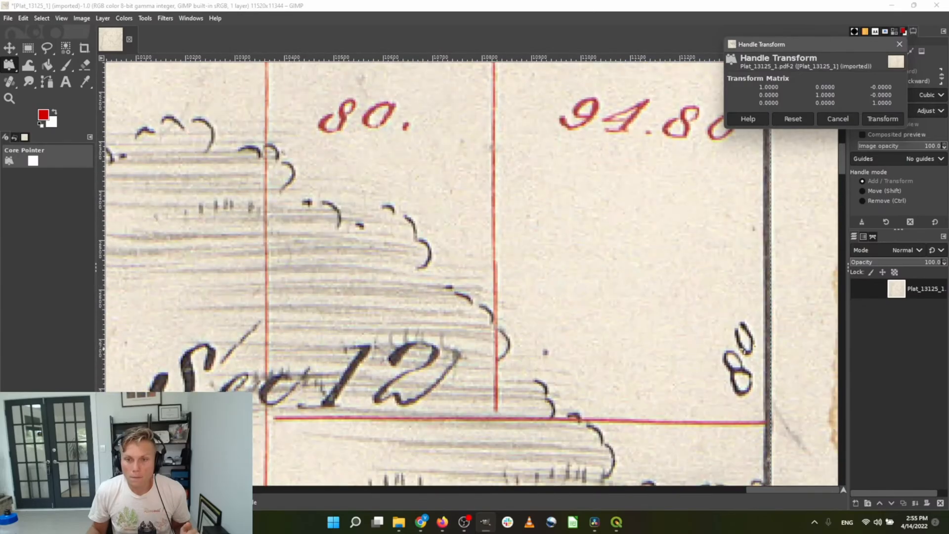
pyautogui.scroll(-3, 745, 301)
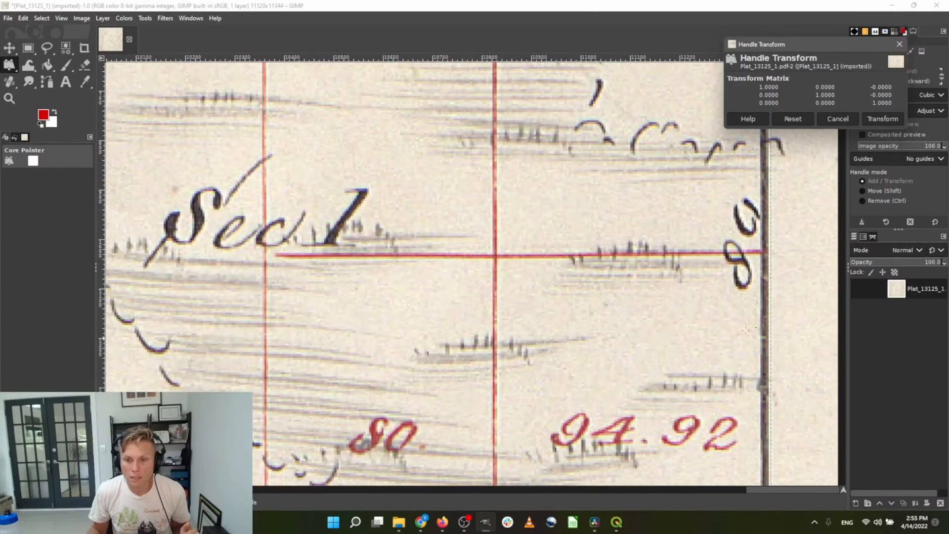
pyautogui.click(764, 253)
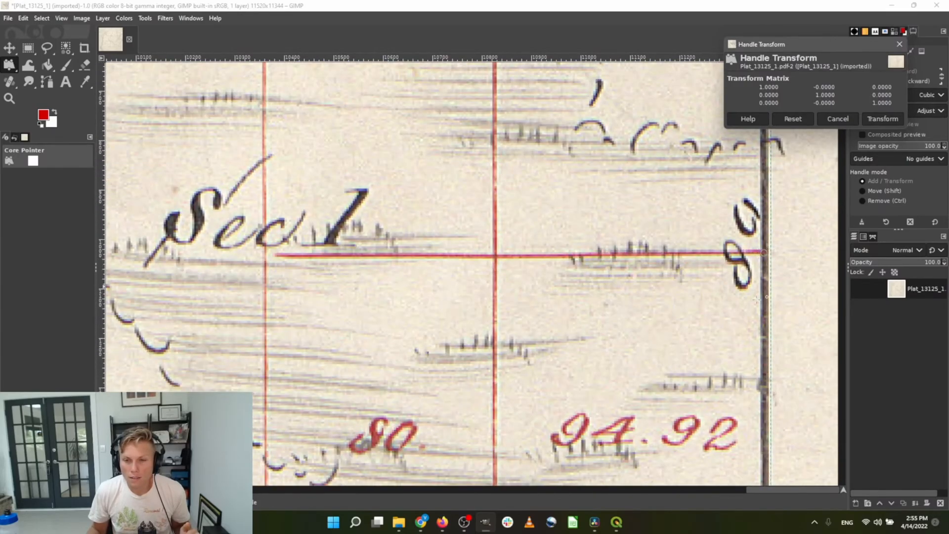
pyautogui.scroll(-20, 764, 253)
pyautogui.scroll(11, 766, 297)
pyautogui.scroll(20, 737, 365)
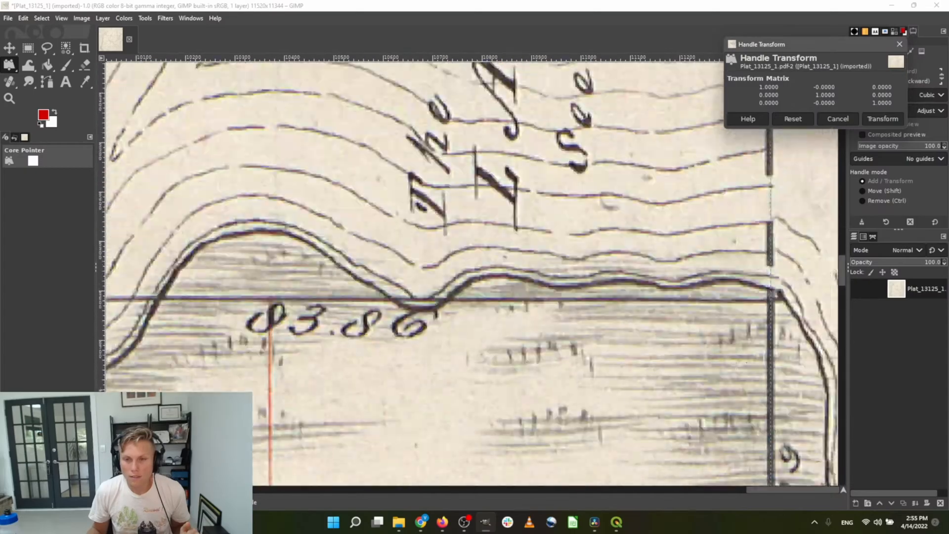
pyautogui.scroll(5, 737, 365)
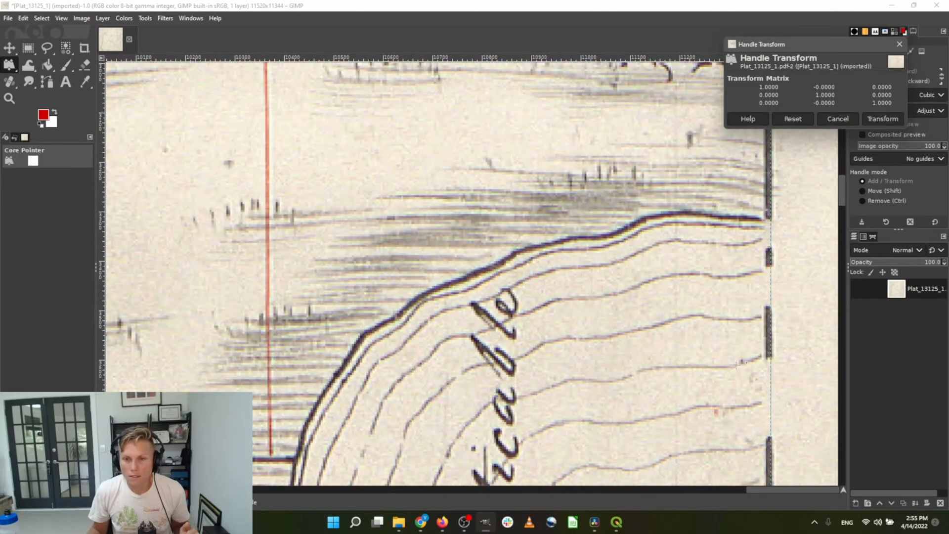
pyautogui.scroll(-20, 737, 365)
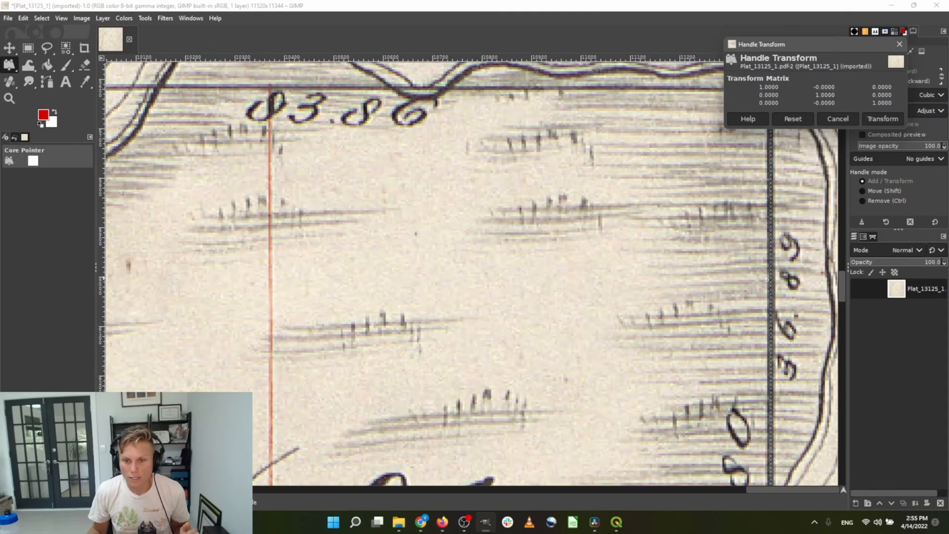
pyautogui.moveTo(776, 314); pyautogui.dragTo(776, 313)
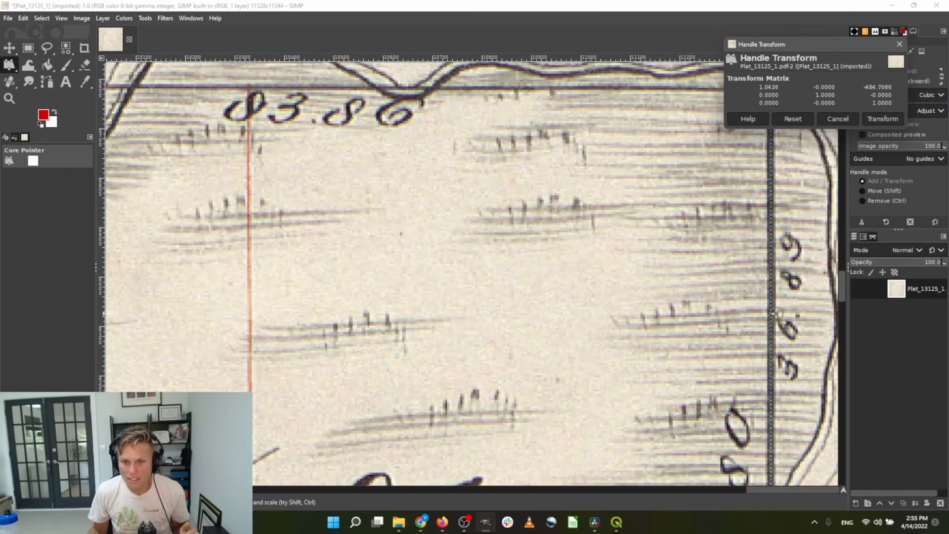
pyautogui.scroll(-8, 717, 296)
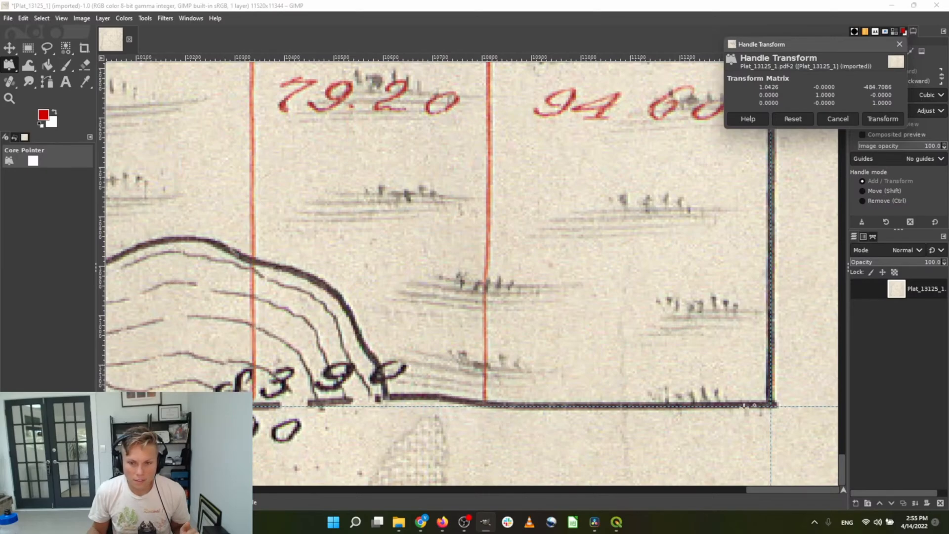
pyautogui.click(767, 403)
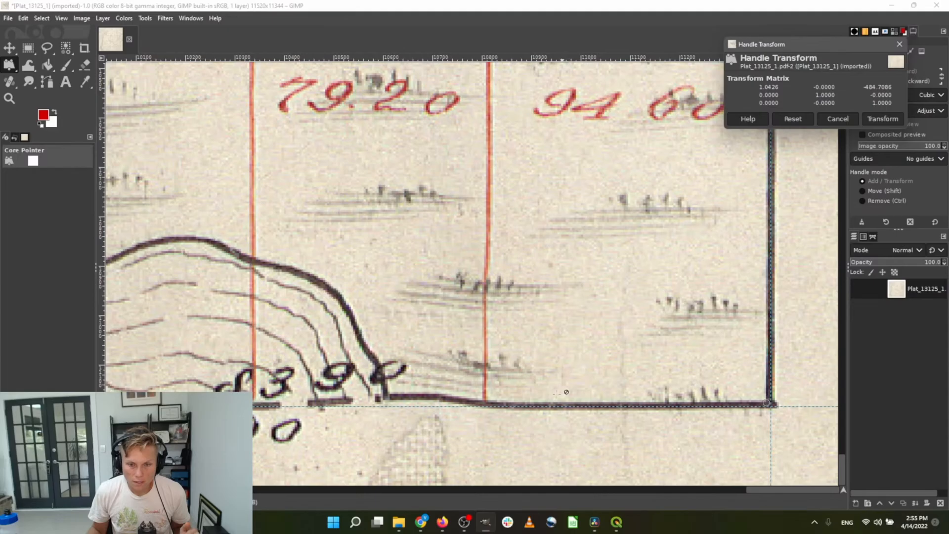
pyautogui.click(429, 396)
pyautogui.scroll(20, 769, 341)
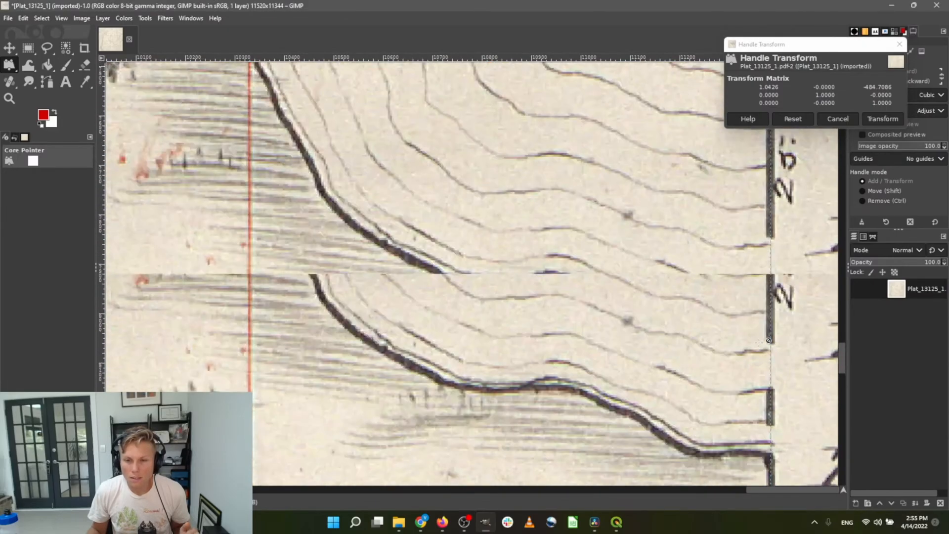
pyautogui.scroll(10, 768, 341)
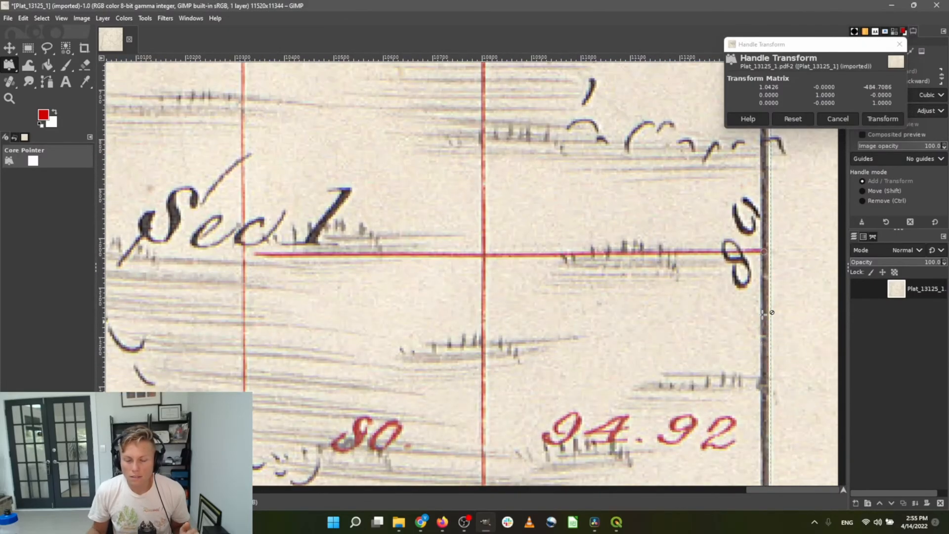
pyautogui.click(765, 253)
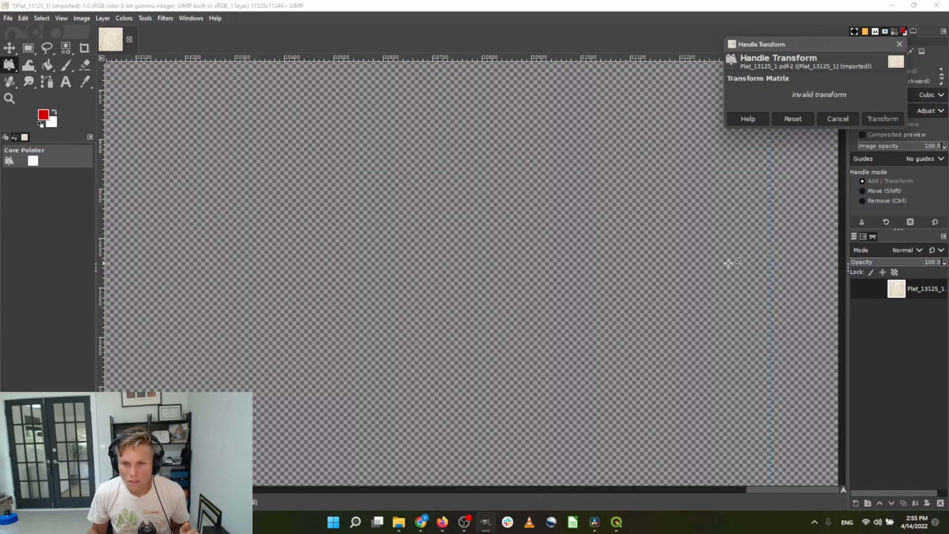
pyautogui.click(836, 119)
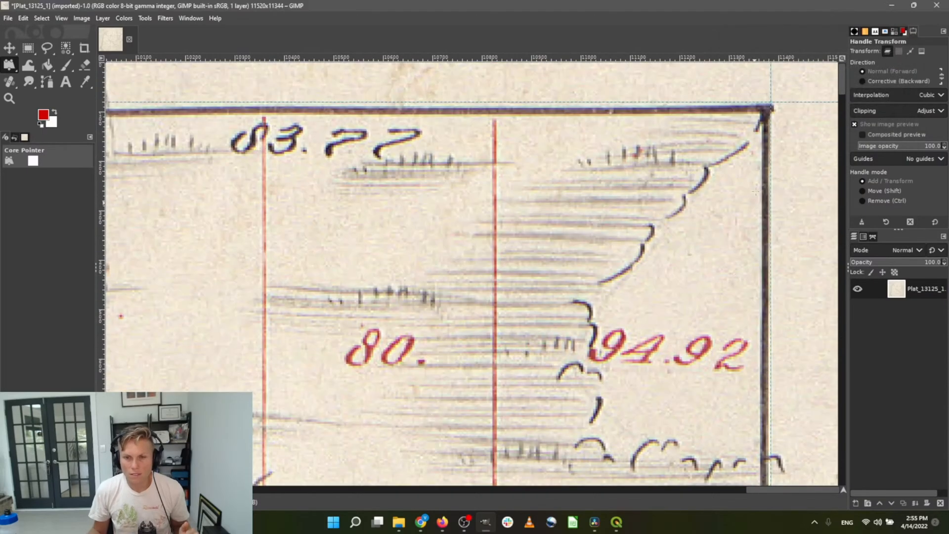
# Anchor handles at the plat's top-right corner and on its top border, with the transform dialog moved aside
pyautogui.click(772, 108)
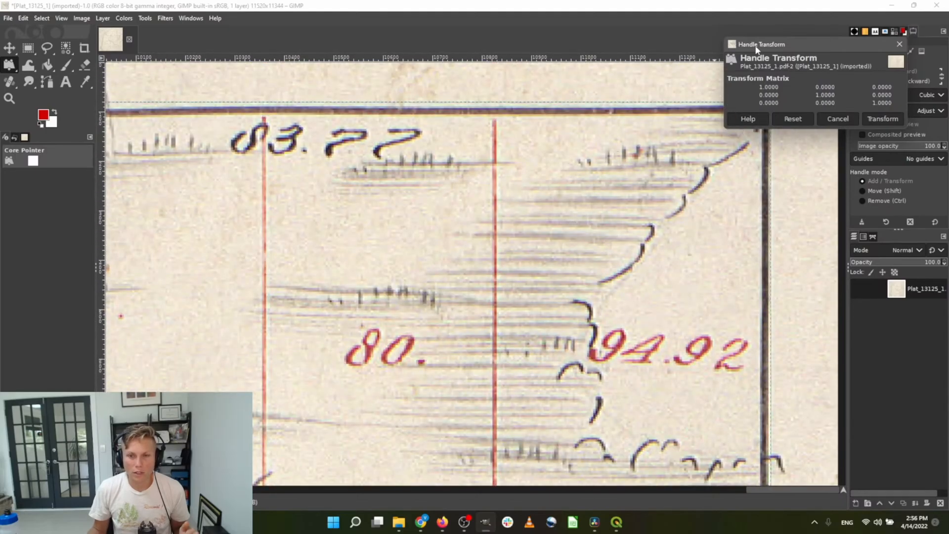
pyautogui.moveTo(773, 44); pyautogui.dragTo(770, 265)
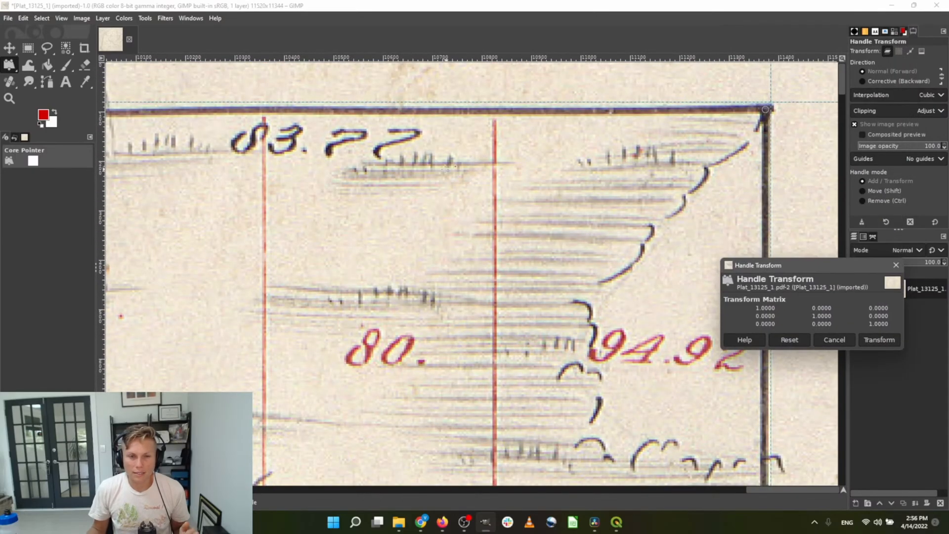
pyautogui.hscroll(-5, 440, 264)
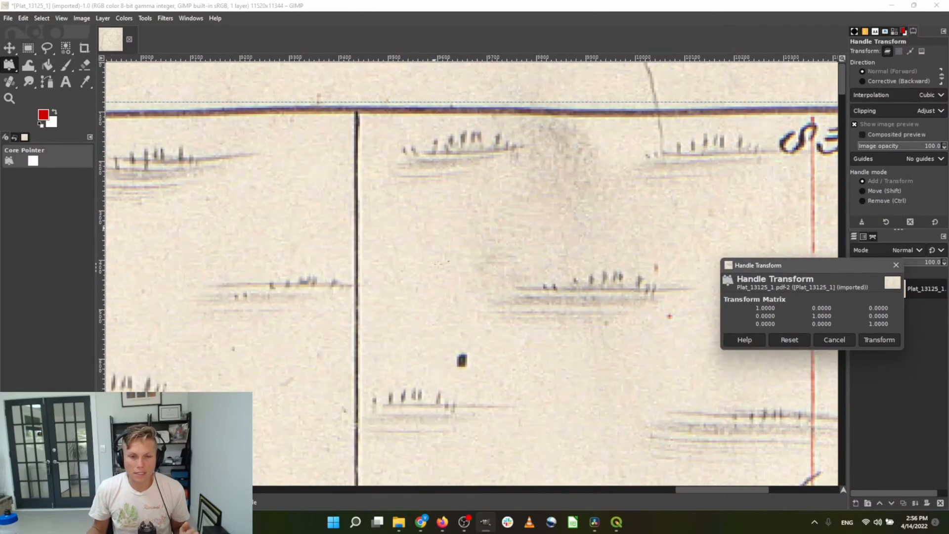
pyautogui.click(588, 117)
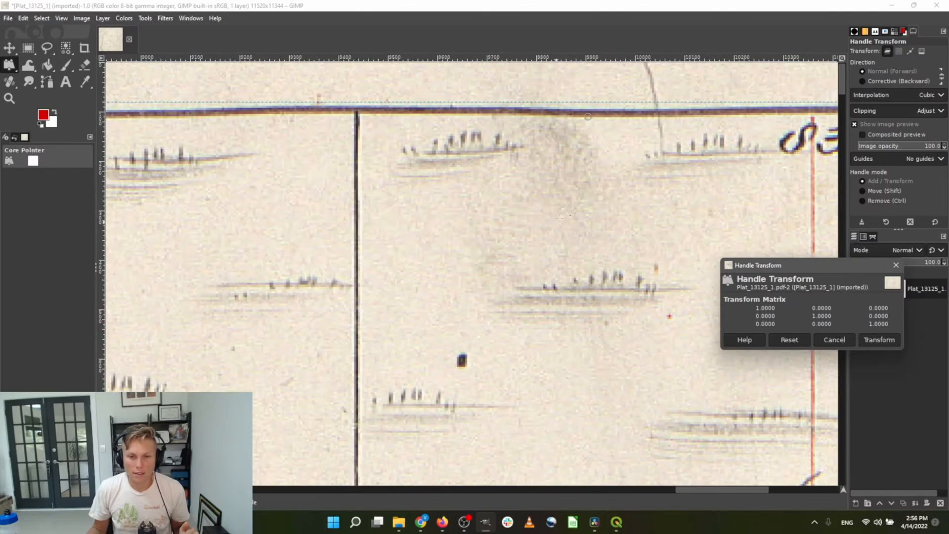
pyautogui.scroll(-5, 562, 218)
pyautogui.scroll(-10, 618, 340)
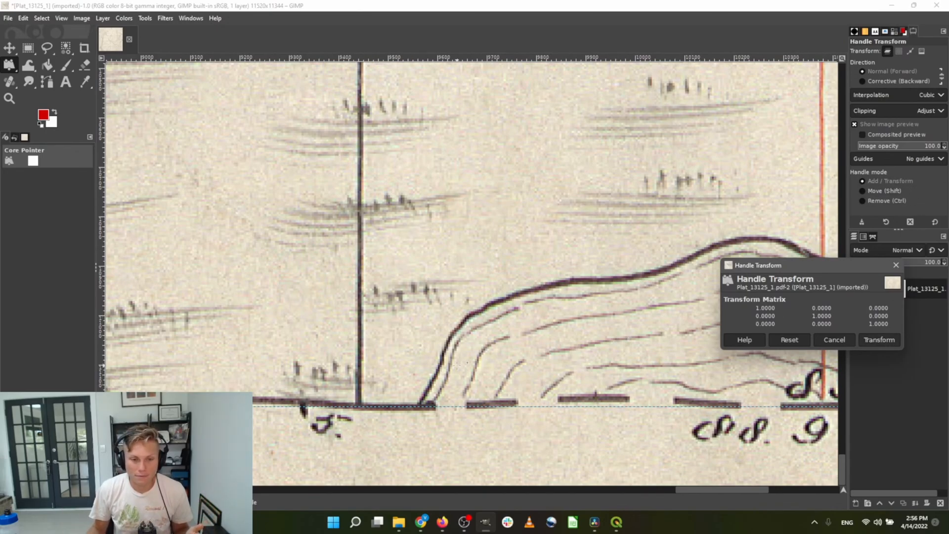
pyautogui.moveTo(738, 489); pyautogui.dragTo(193, 491)
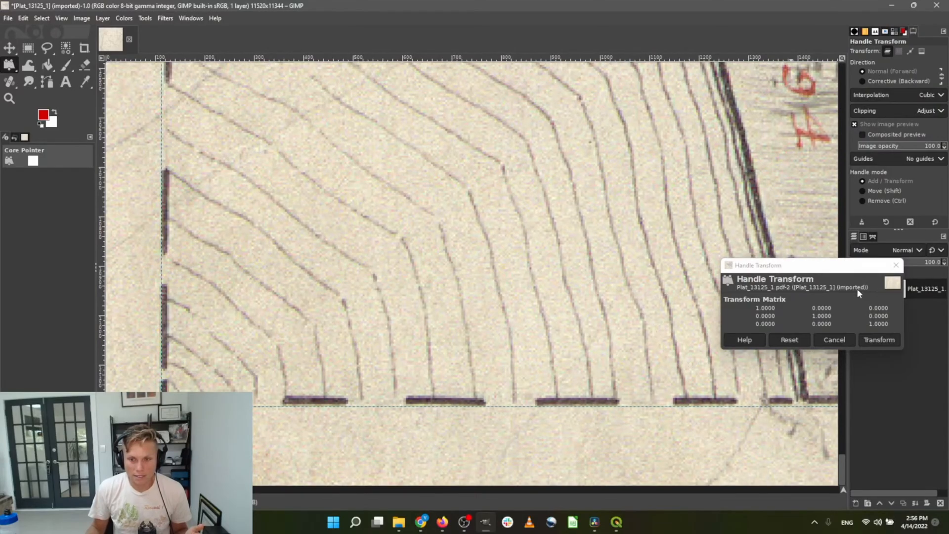
# Cancel the unfinished handle transform and zoom out on the plat
pyautogui.click(896, 265)
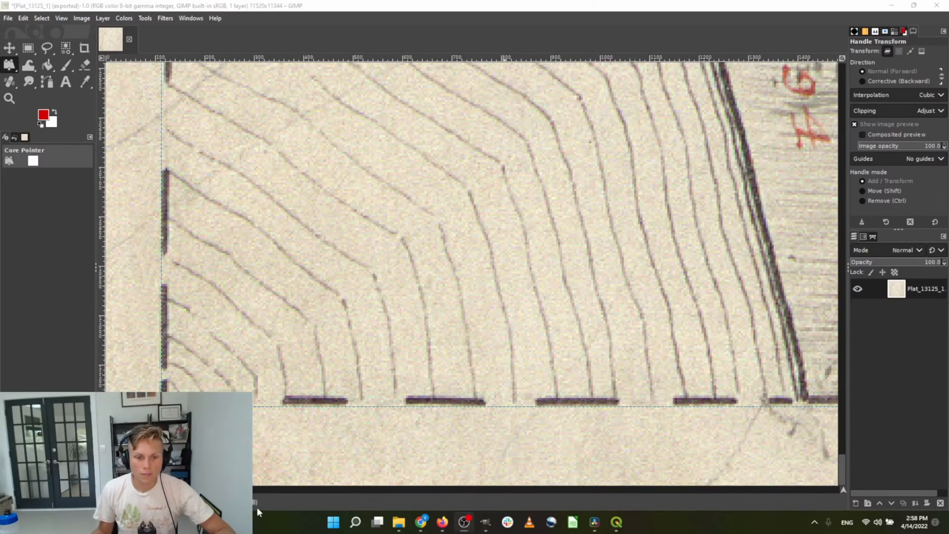
pyautogui.hotkey('alt', 'Tab')
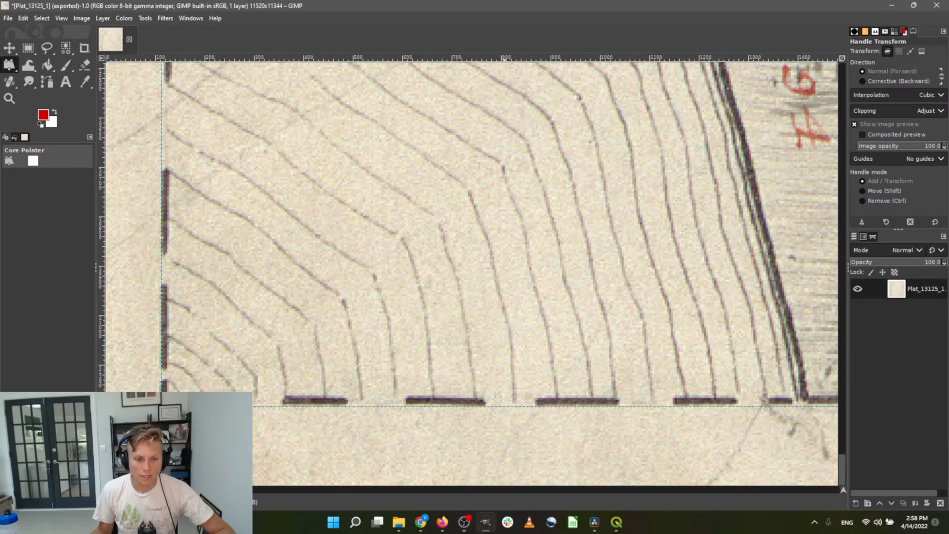
pyautogui.press('-')
pyautogui.press('-')
pyautogui.press('-')
pyautogui.press('-')
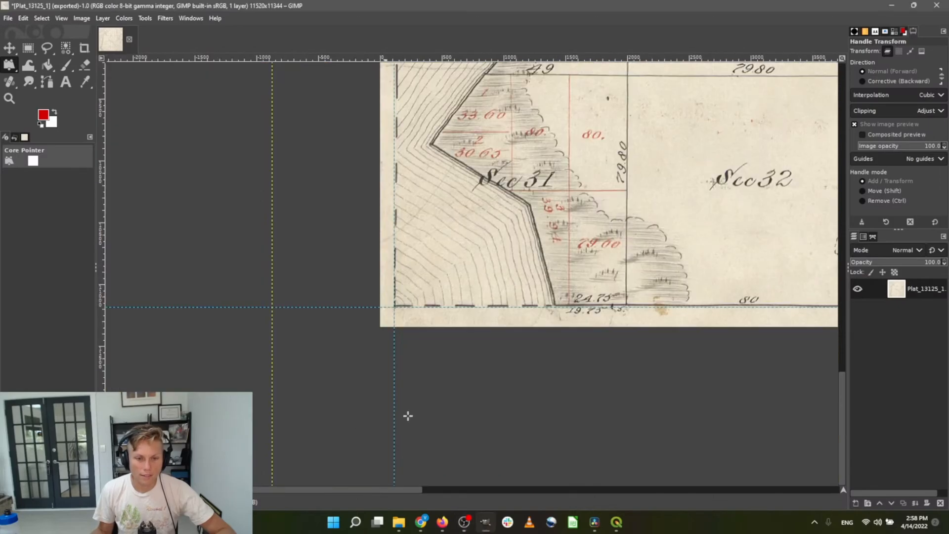
# Crop the plat to the whole map square, giving an 11272×11104 pixel image
pyautogui.click(88, 49)
pyautogui.moveTo(396, 307); pyautogui.dragTo(660, 155)
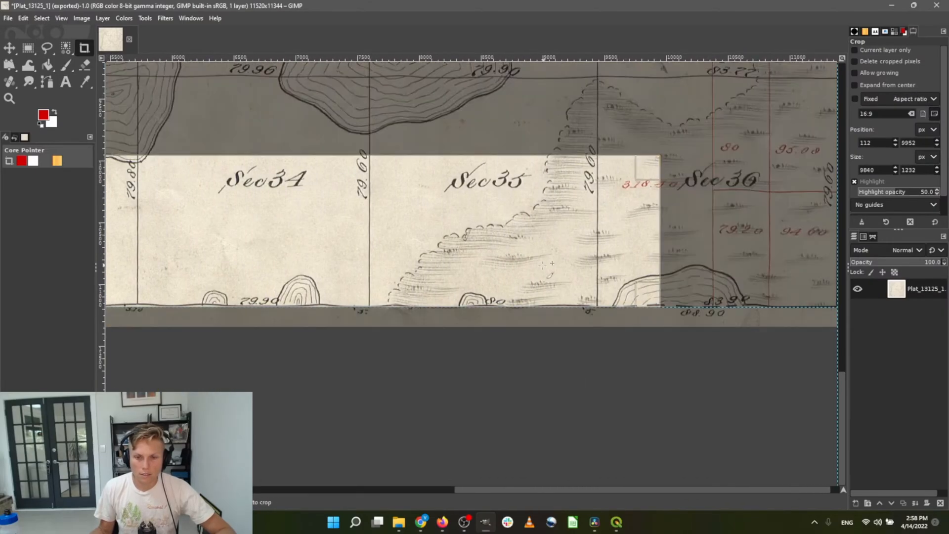
pyautogui.scroll(-4, 407, 366)
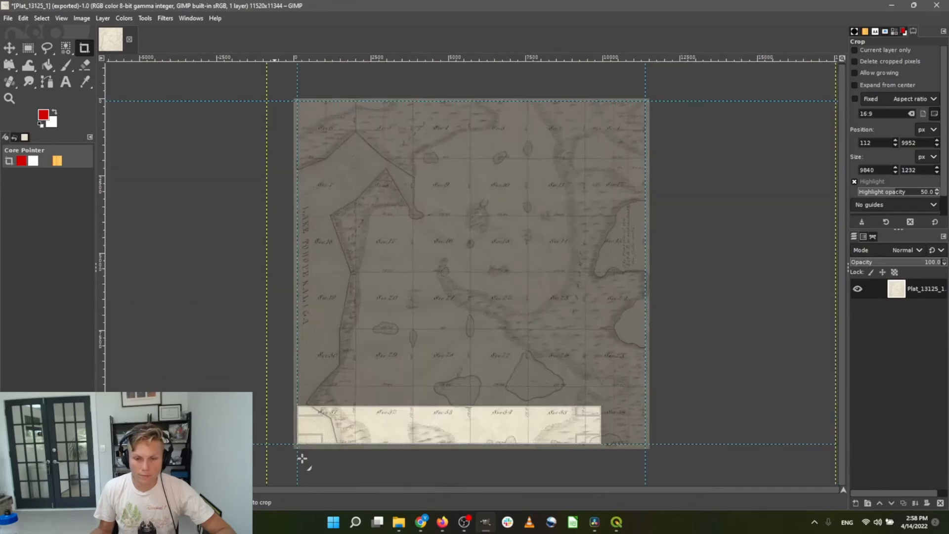
pyautogui.moveTo(597, 412); pyautogui.dragTo(645, 101)
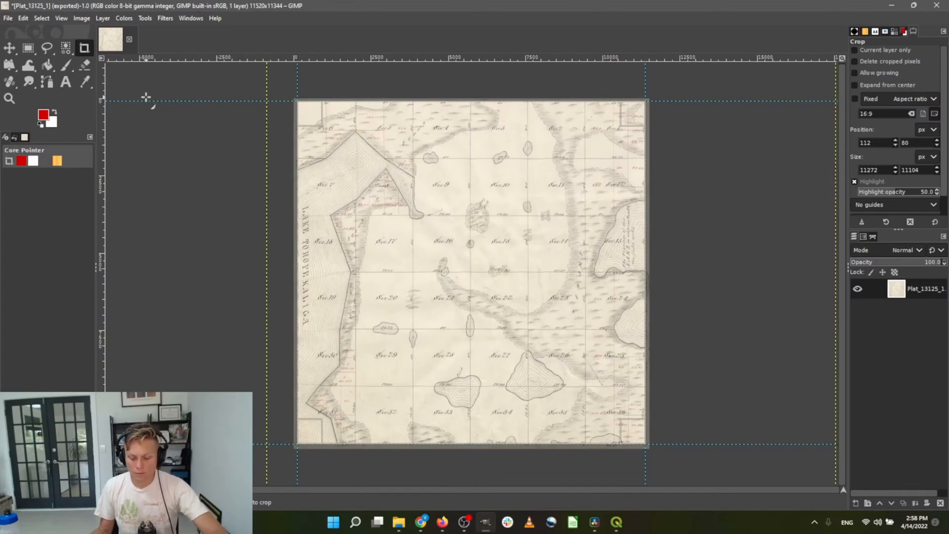
pyautogui.press('Return')
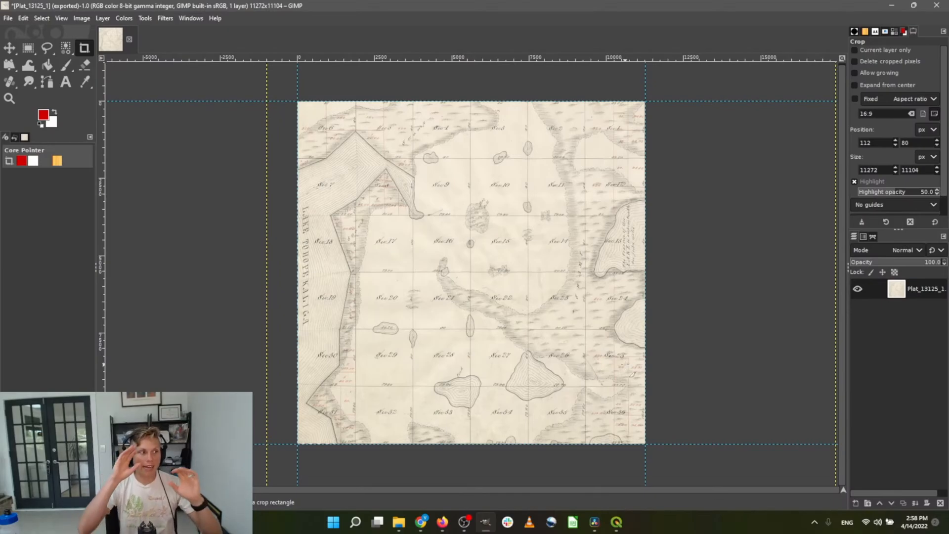
# Export the cropped plat as Plat_13125_1.tif, replacing the existing TIFF in GLO surveys
pyautogui.click(8, 19)
pyautogui.click(35, 115)
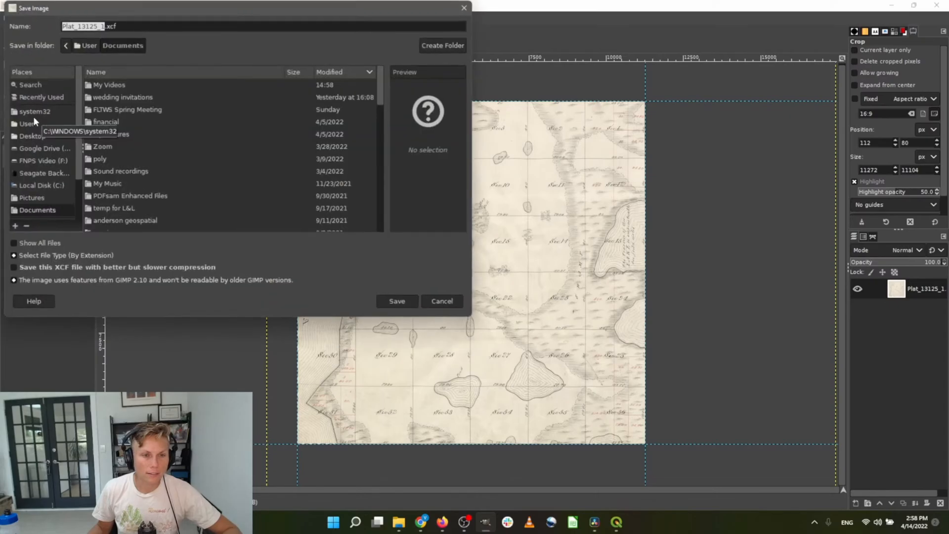
pyautogui.click(441, 303)
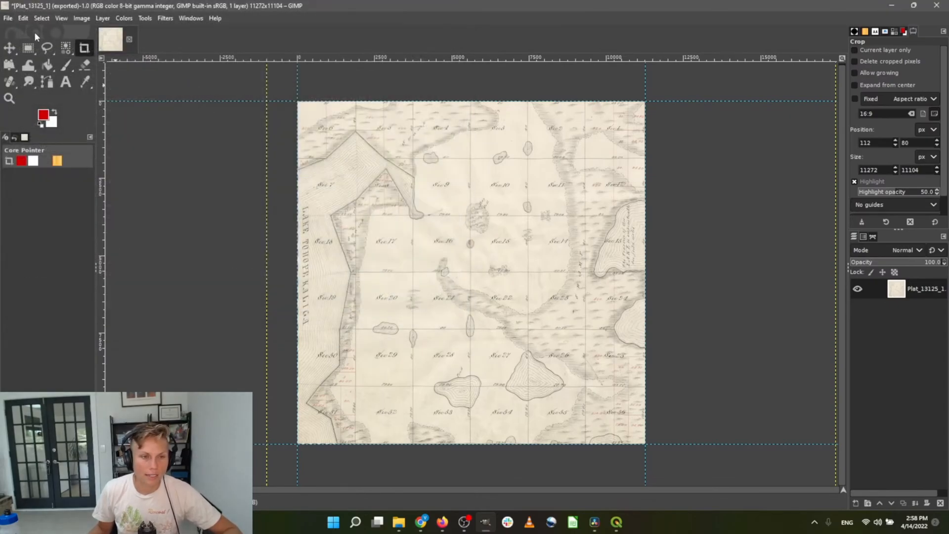
pyautogui.click(8, 18)
pyautogui.click(30, 184)
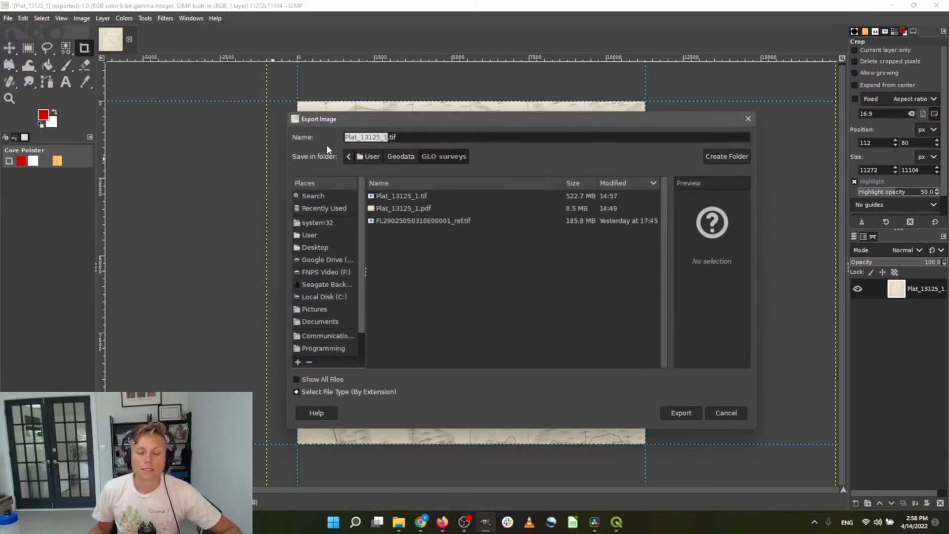
pyautogui.click(416, 137)
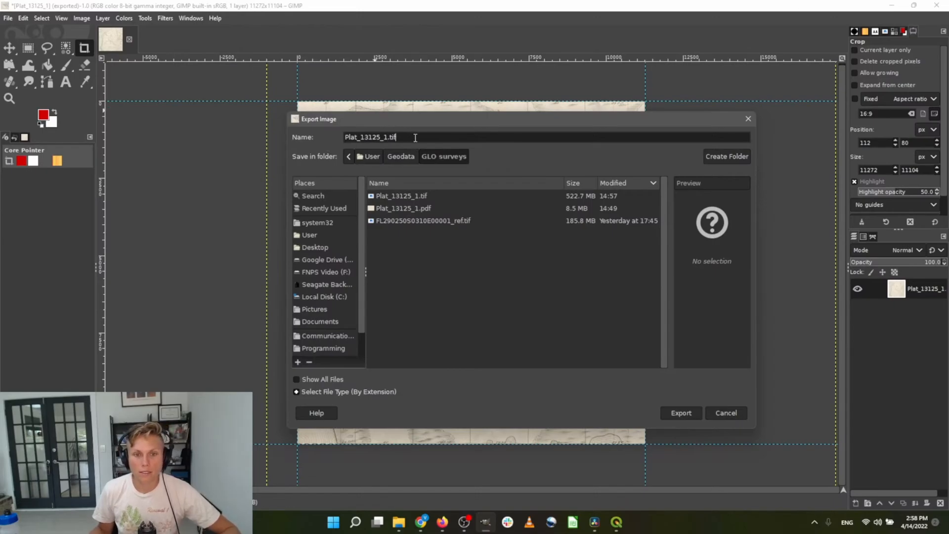
pyautogui.press('Return')
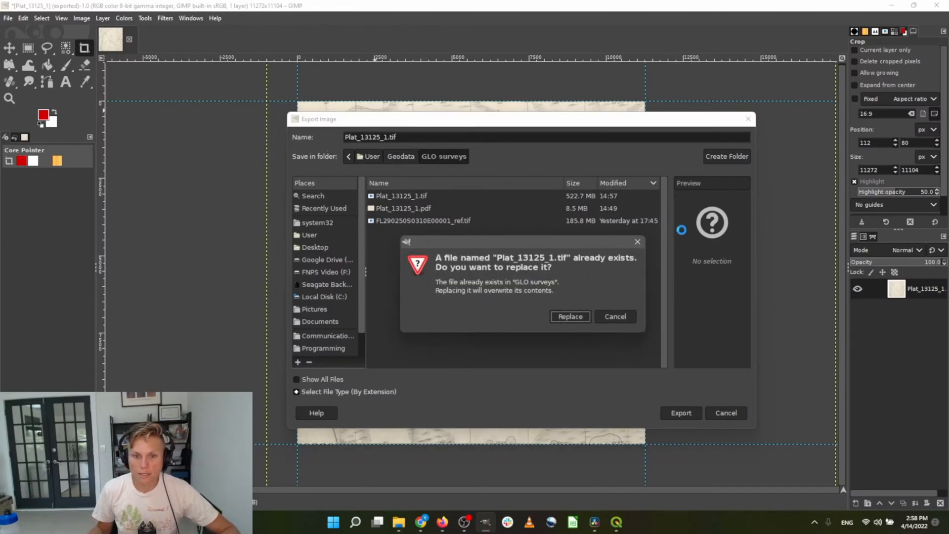
pyautogui.click(576, 320)
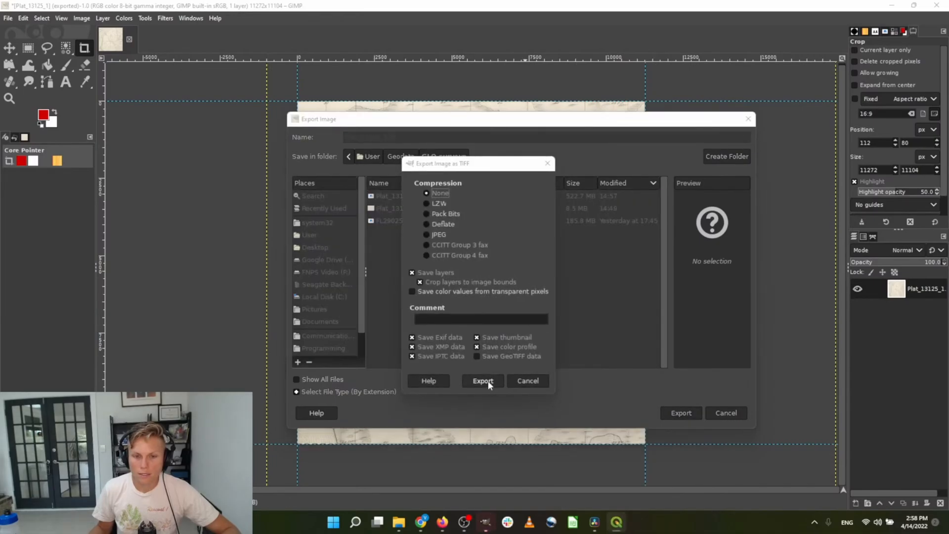
pyautogui.click(482, 380)
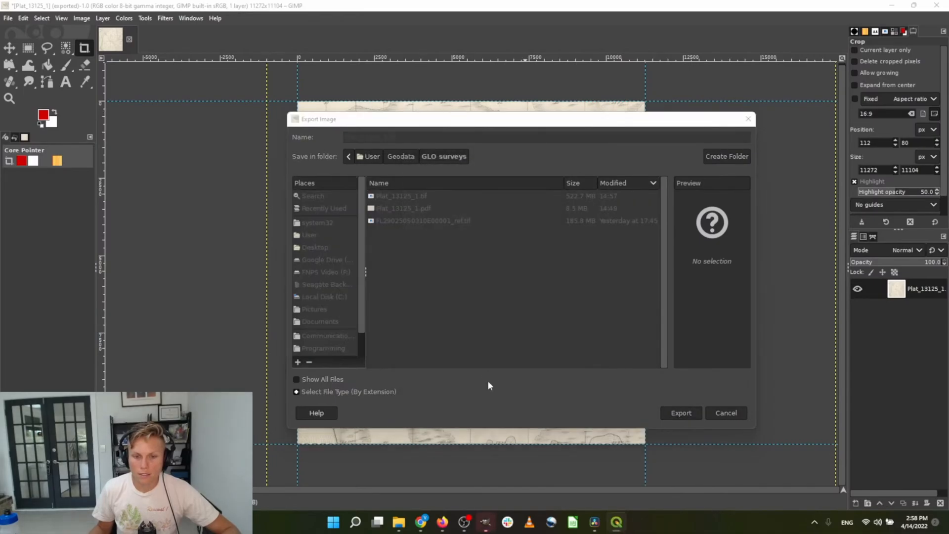
# In QGIS, compare the Plat_13125_1_ref layer with Bing Satellite by toggling it off and on
pyautogui.click(619, 525)
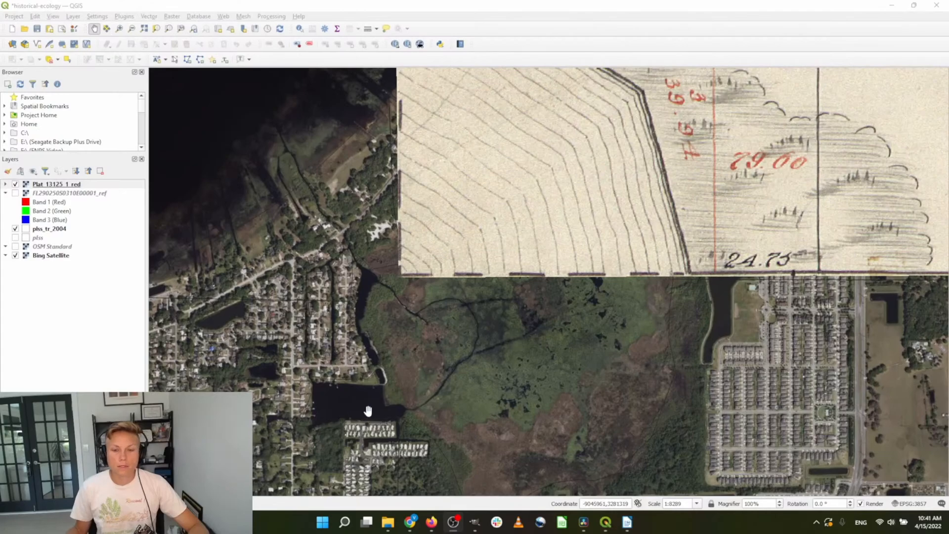
pyautogui.scroll(-3, 402, 399)
pyautogui.moveTo(529, 320); pyautogui.dragTo(476, 363)
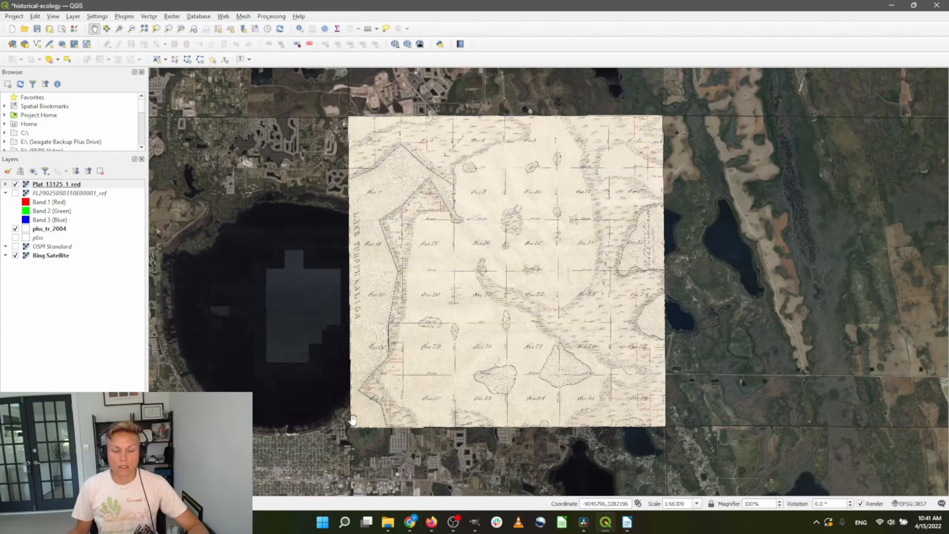
pyautogui.scroll(1, 531, 317)
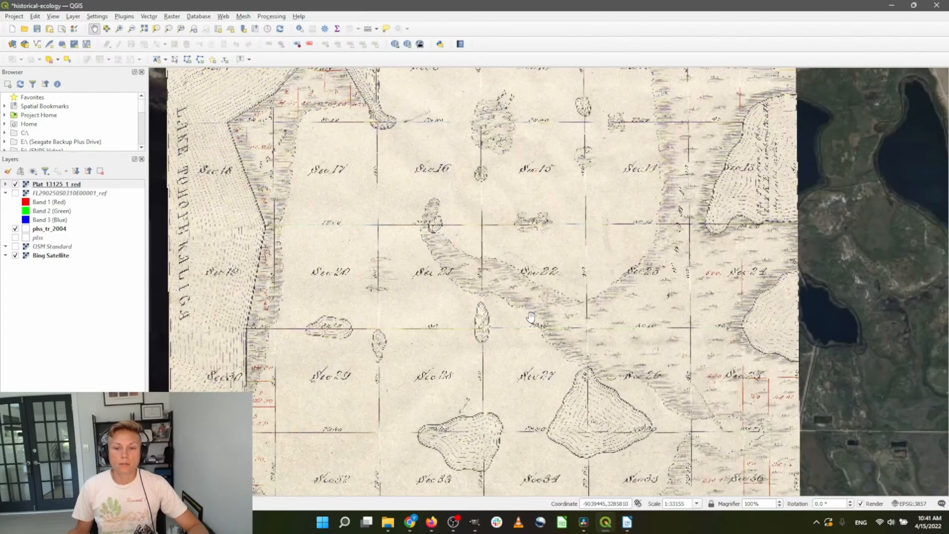
pyautogui.scroll(-1, 565, 248)
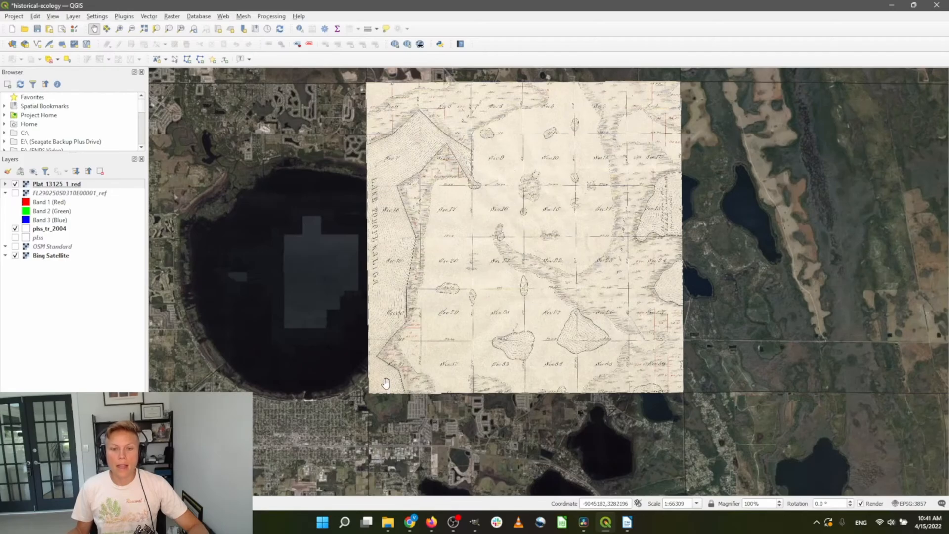
pyautogui.scroll(2, 386, 383)
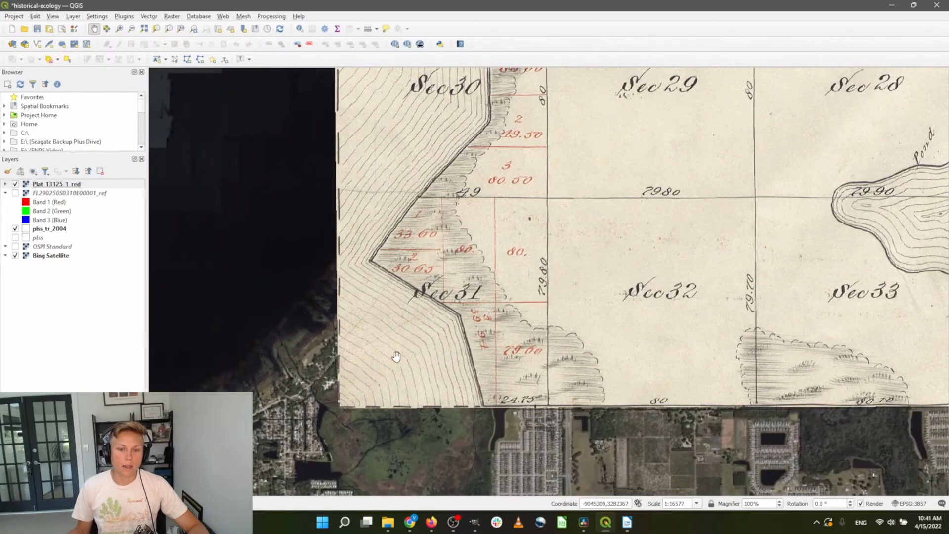
pyautogui.scroll(-2, 396, 356)
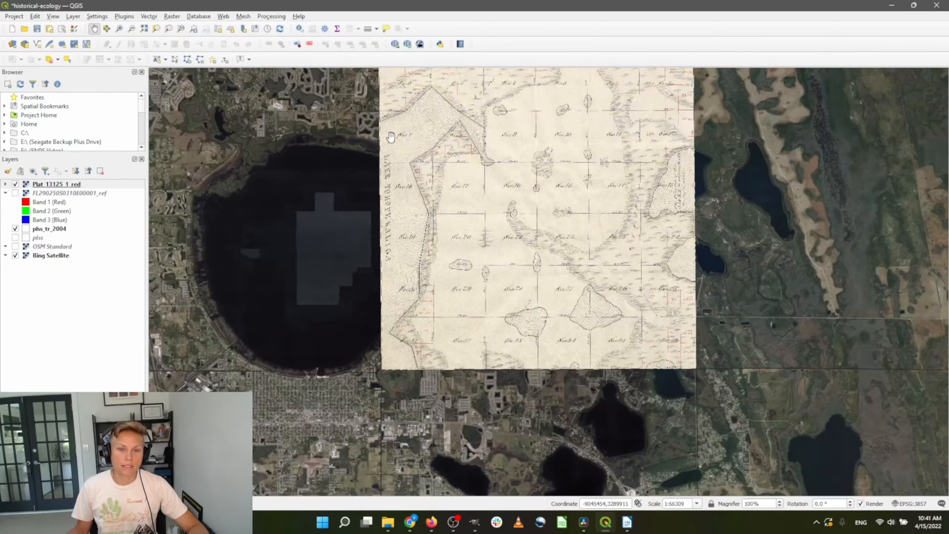
pyautogui.scroll(2, 391, 136)
pyautogui.scroll(-1, 329, 153)
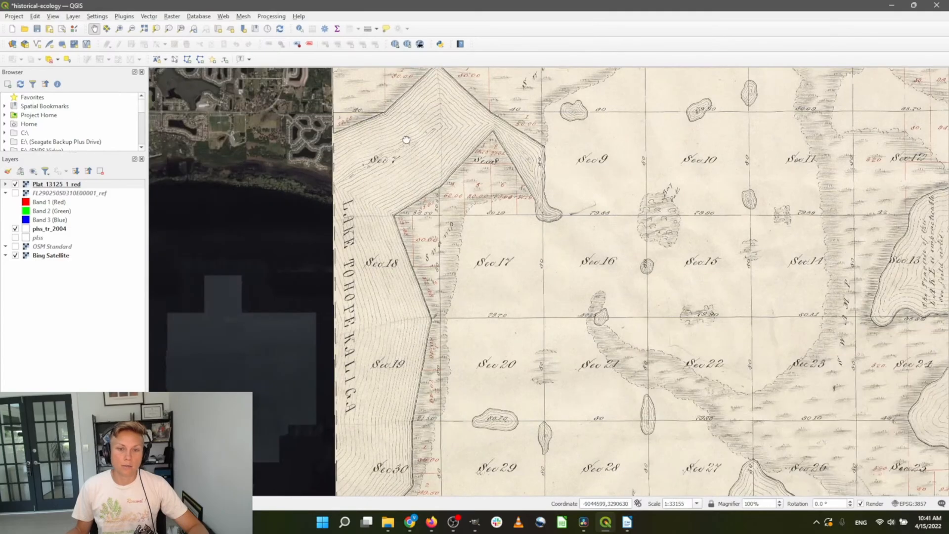
pyautogui.moveTo(406, 140); pyautogui.dragTo(345, 232)
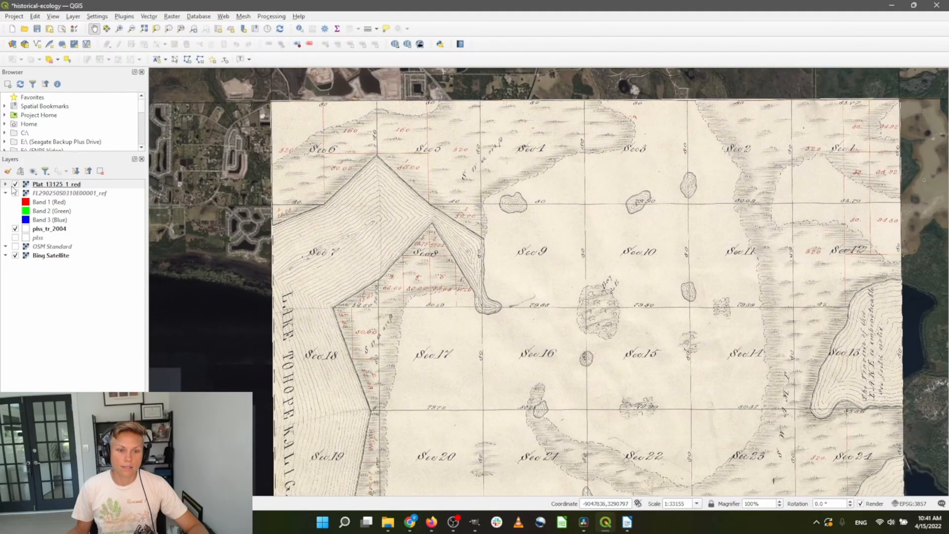
pyautogui.click(15, 185)
pyautogui.click(15, 184)
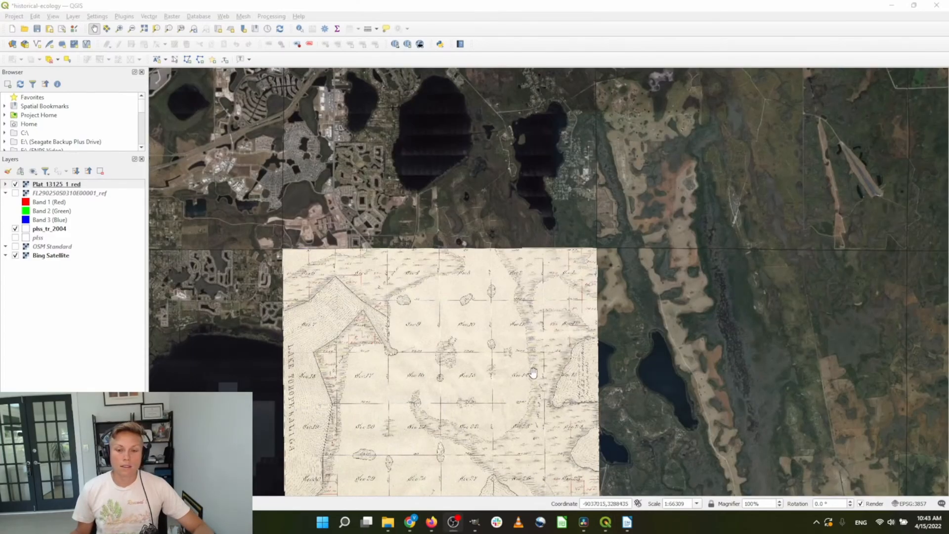
pyautogui.scroll(1, 533, 373)
pyautogui.moveTo(513, 334); pyautogui.dragTo(662, 276)
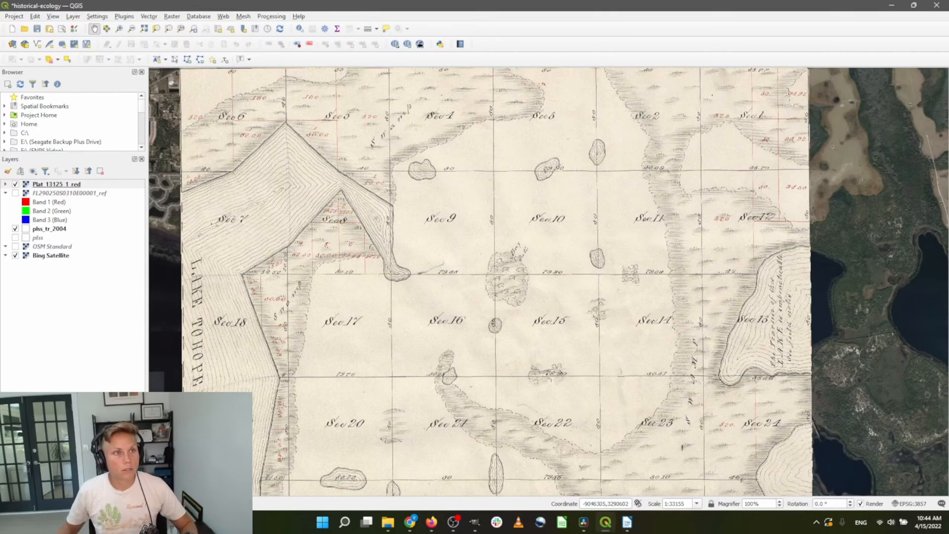
pyautogui.hotkey('alt', 'Tab')
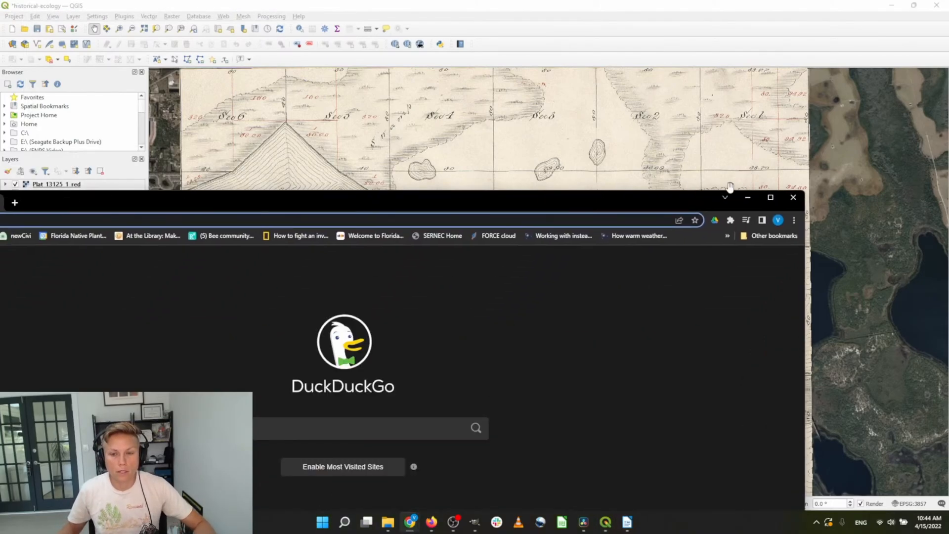
# Maximize Chrome and search for 'usda soil survey'
pyautogui.moveTo(694, 201); pyautogui.dragTo(722, 5)
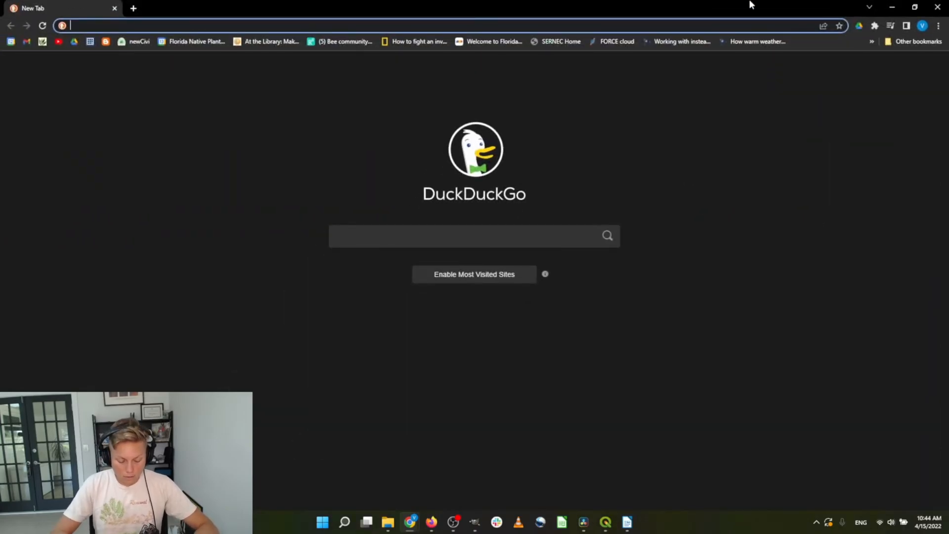
pyautogui.write('usda soil survey')
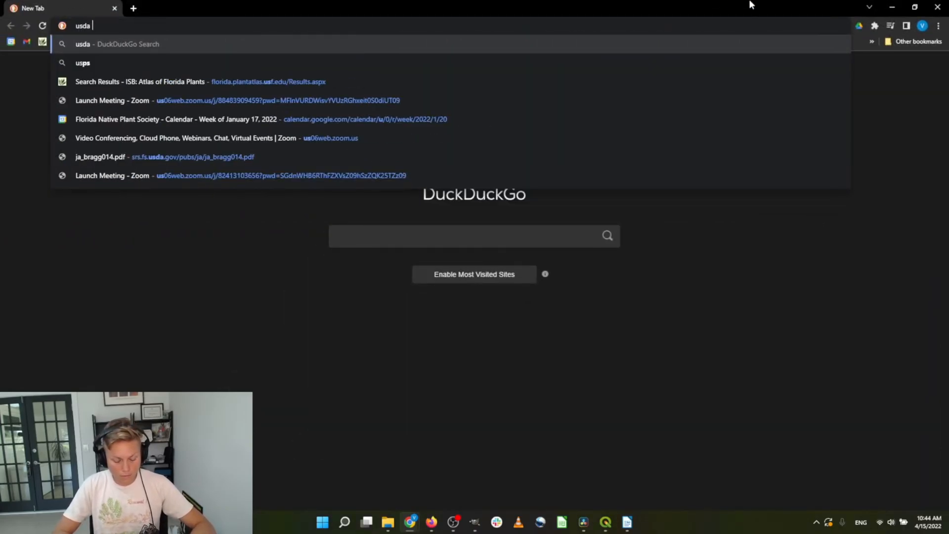
pyautogui.press('Return')
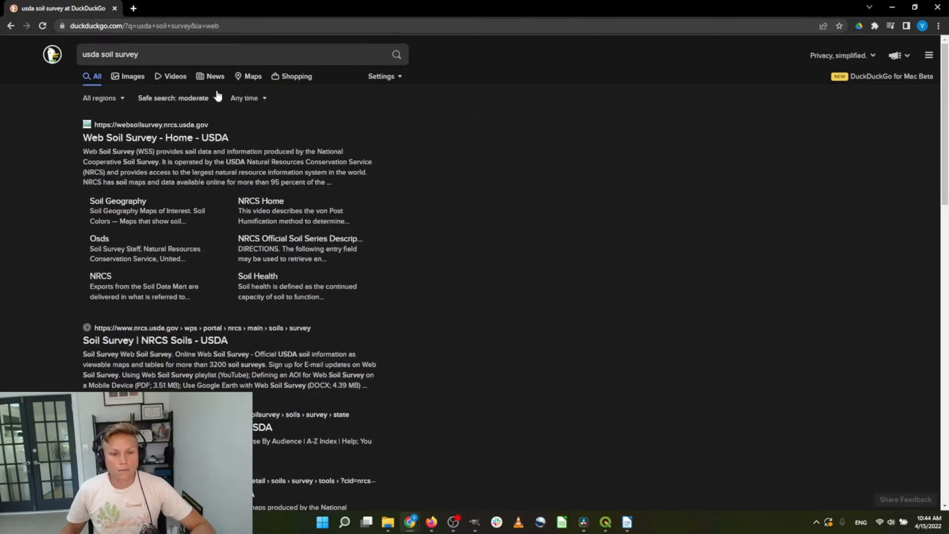
# Open NRCS Soil Surveys by State, pick Florida and scroll to the Orange County rows
pyautogui.click(470, 419)
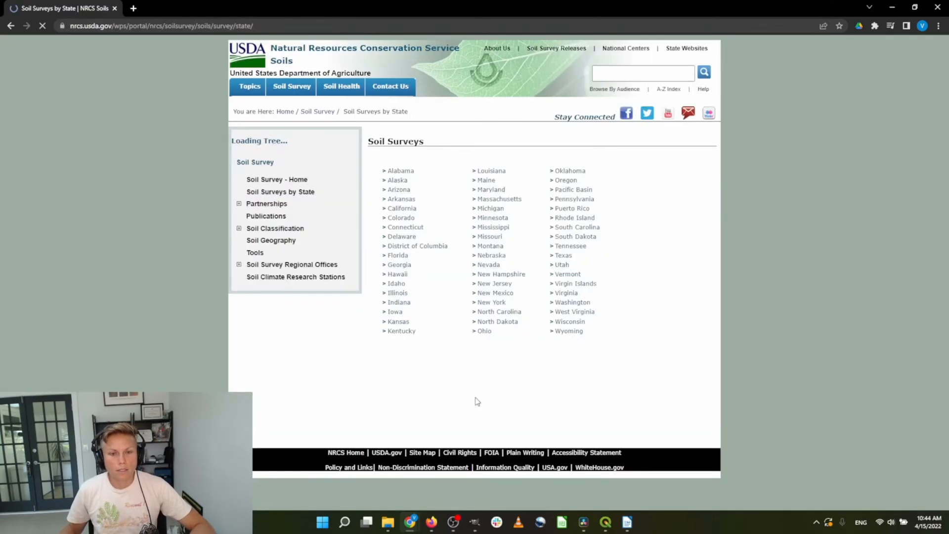
pyautogui.click(404, 256)
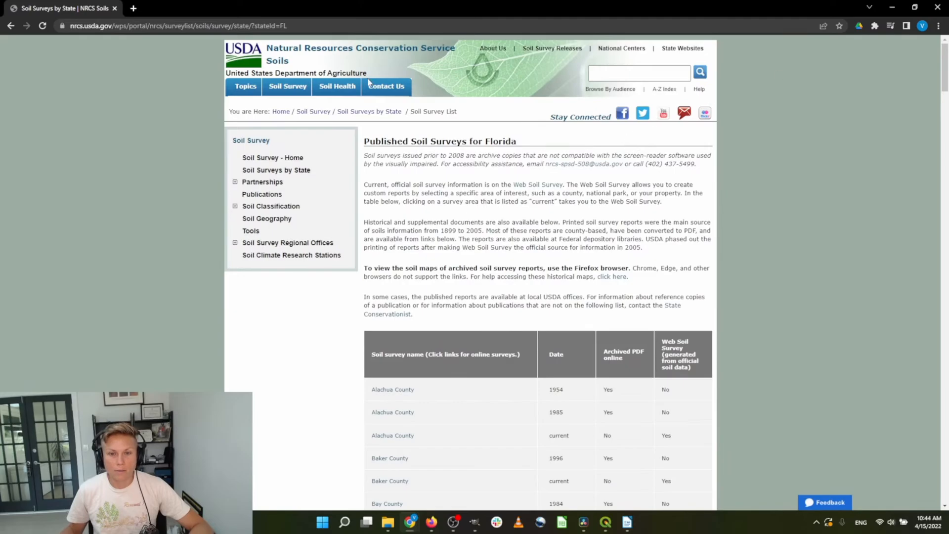
pyautogui.scroll(-5, 688, 128)
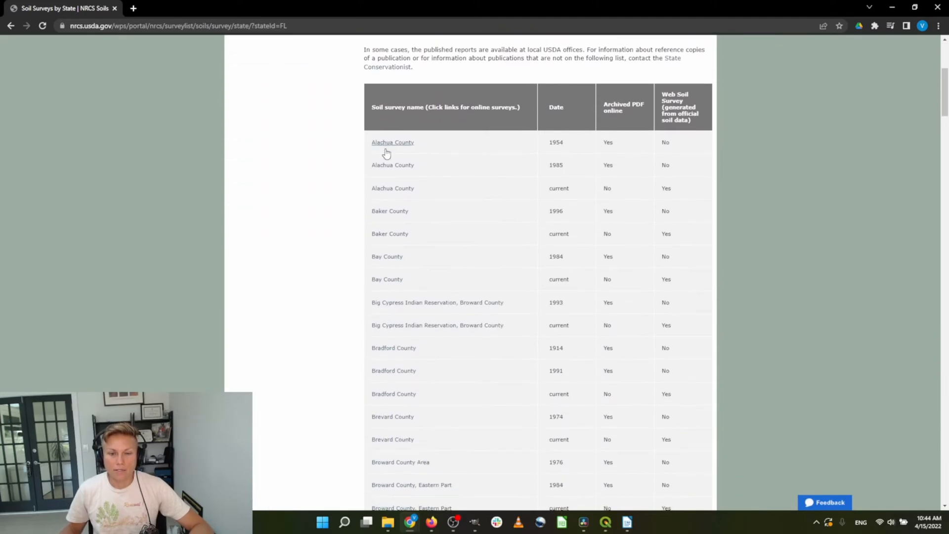
pyautogui.scroll(-1, 444, 275)
pyautogui.scroll(-17, 448, 279)
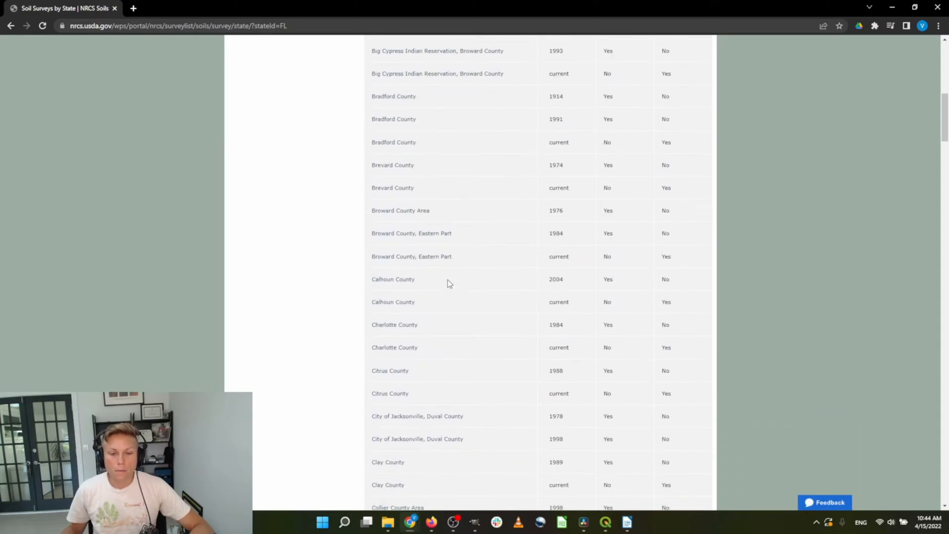
pyautogui.scroll(-18, 447, 280)
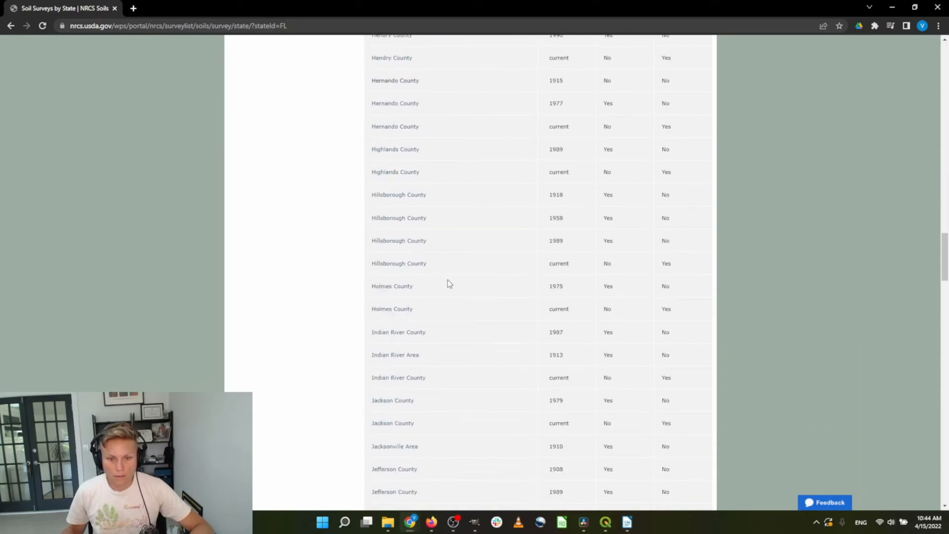
pyautogui.scroll(-11, 447, 280)
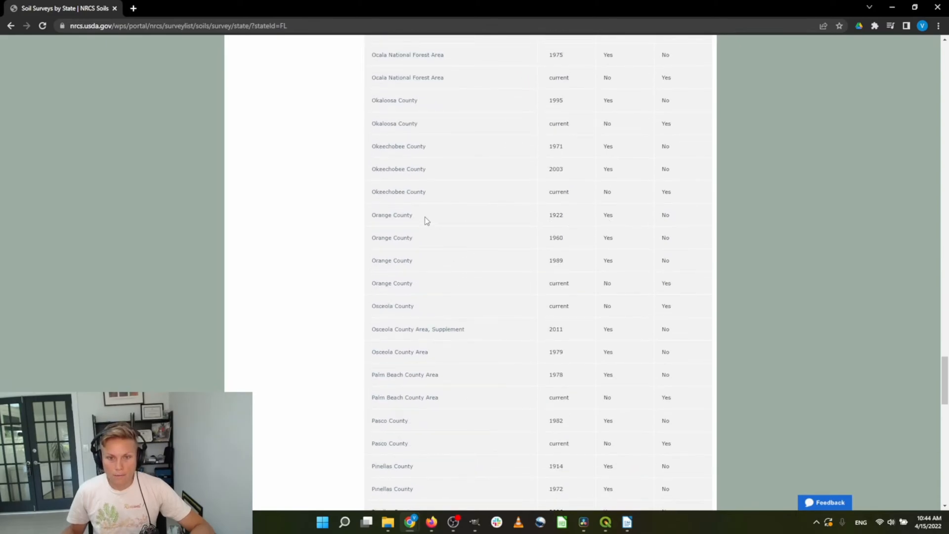
# Open the 1922 Orange County soil survey PDF (orangeFL1922) and scroll through it
pyautogui.click(396, 217)
pyautogui.click(392, 232)
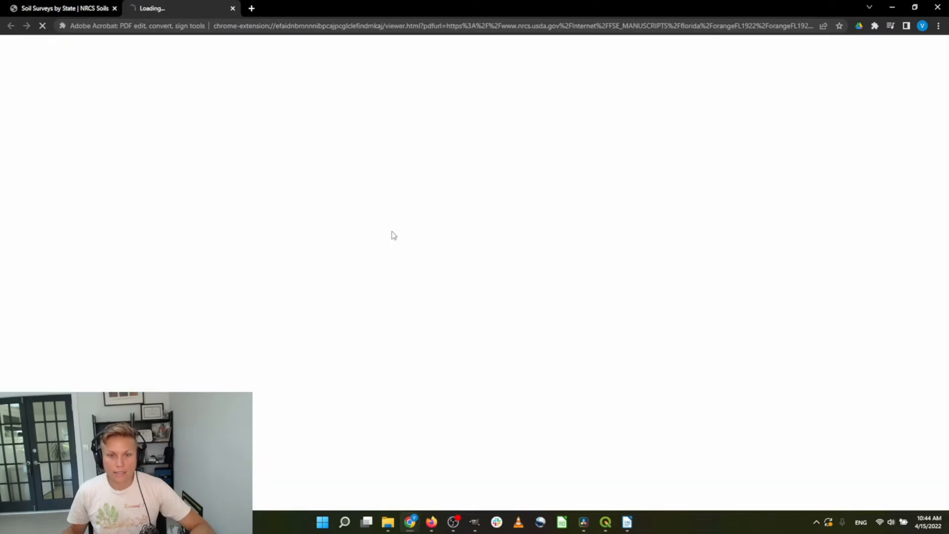
pyautogui.scroll(-20, 469, 219)
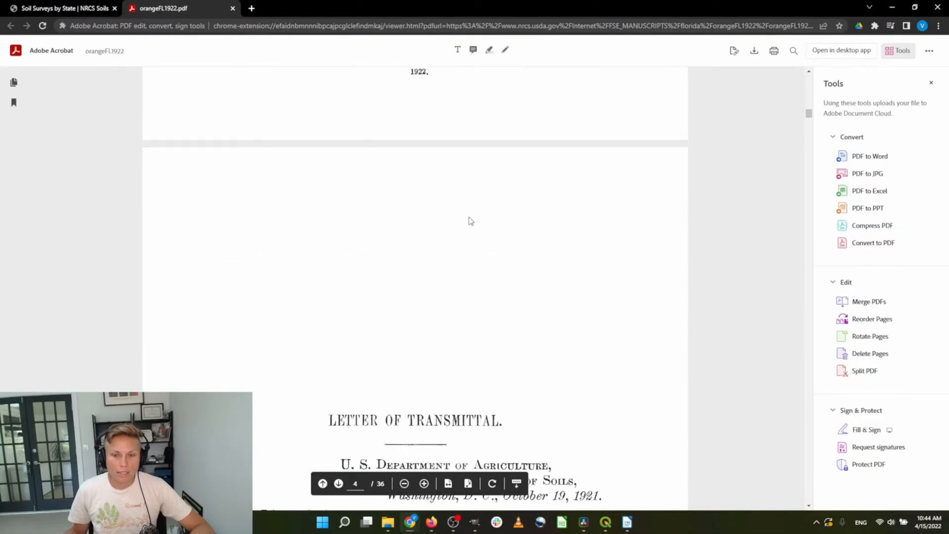
pyautogui.scroll(-20, 471, 221)
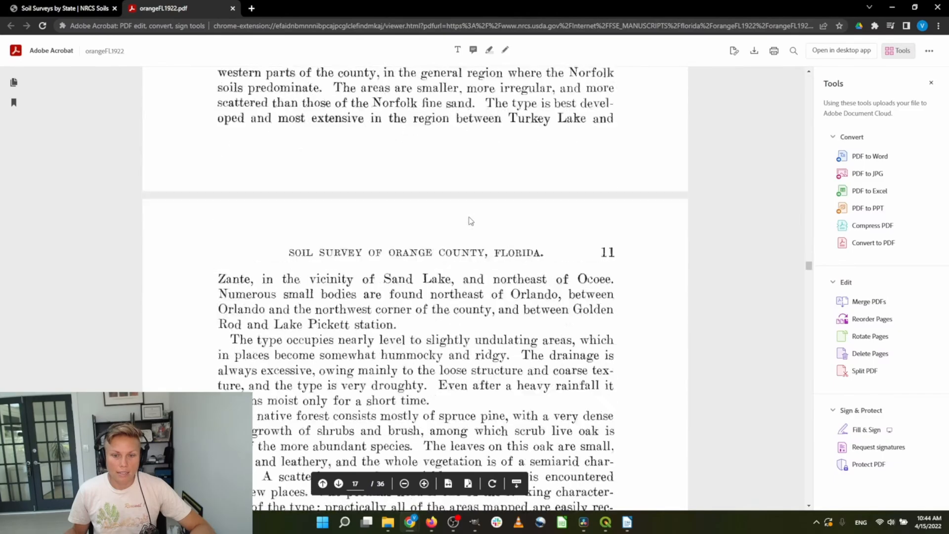
pyautogui.scroll(-20, 471, 221)
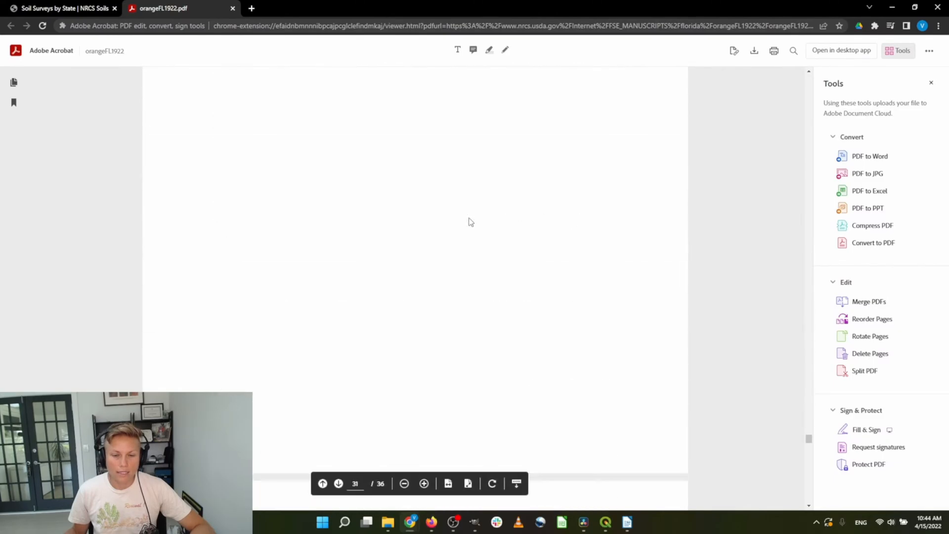
pyautogui.scroll(-10, 471, 221)
pyautogui.scroll(-20, 470, 221)
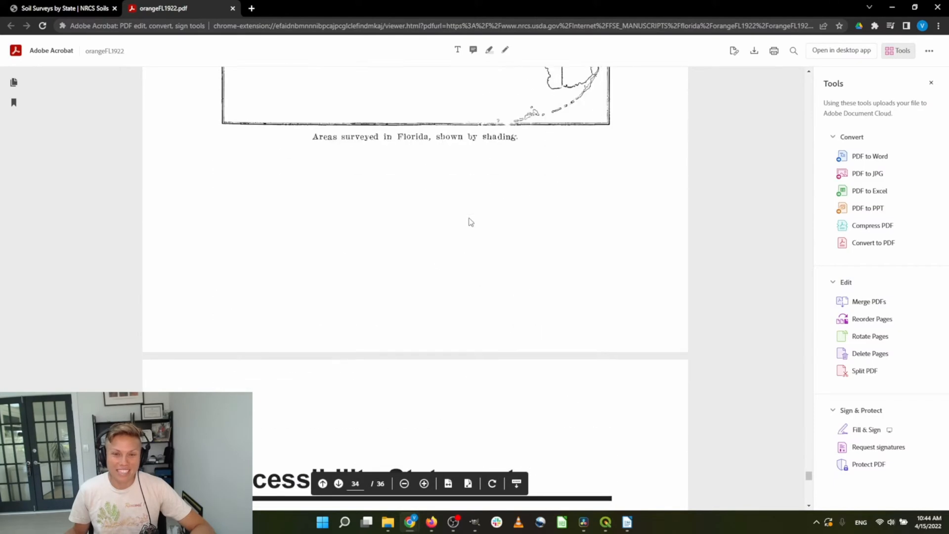
# Review the map of surveyed Florida areas, then switch to the 1920 Google Drive folder
pyautogui.scroll(15, 471, 221)
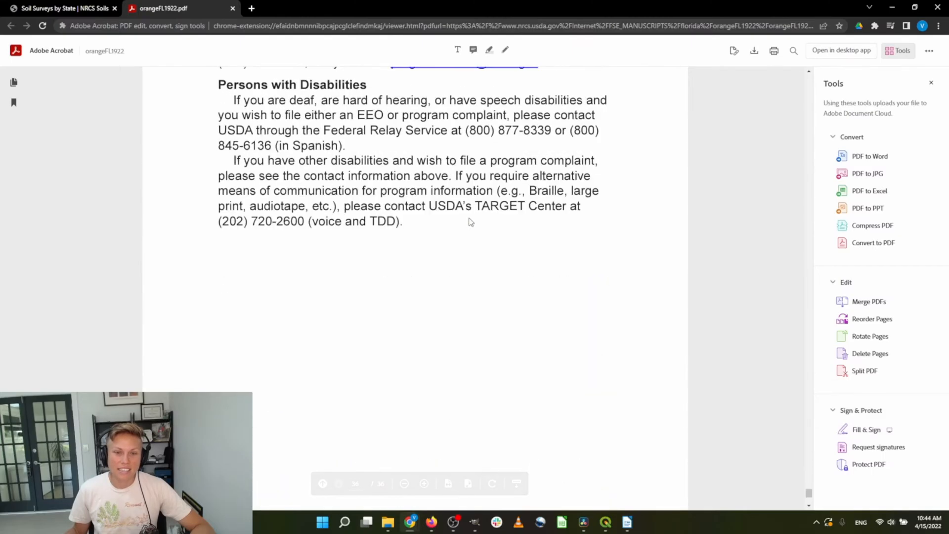
pyautogui.scroll(8, 471, 222)
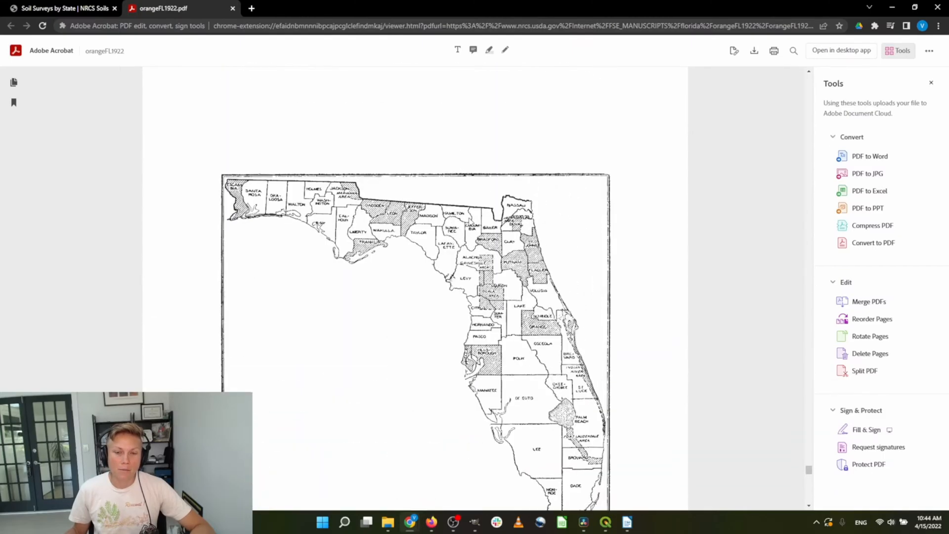
pyautogui.scroll(10, 622, 181)
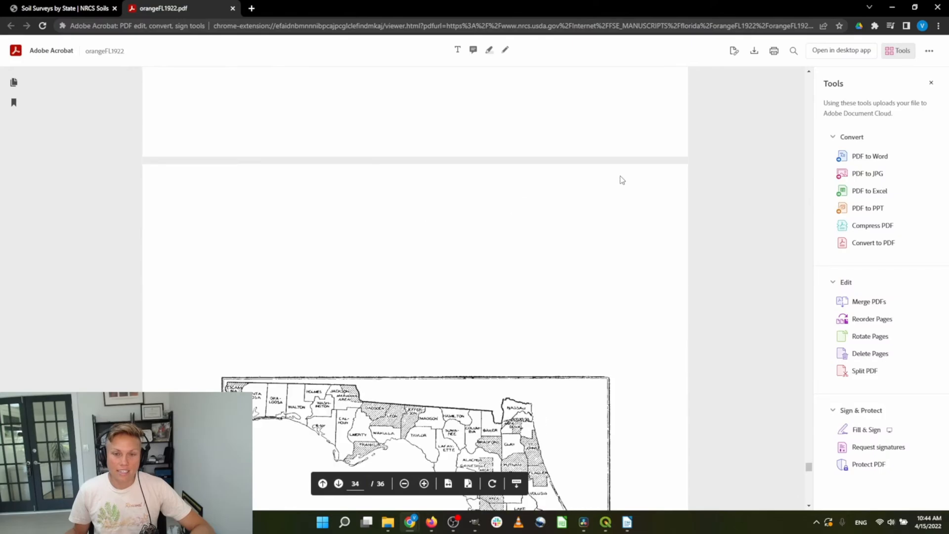
pyautogui.scroll(5, 622, 181)
pyautogui.scroll(-20, 622, 182)
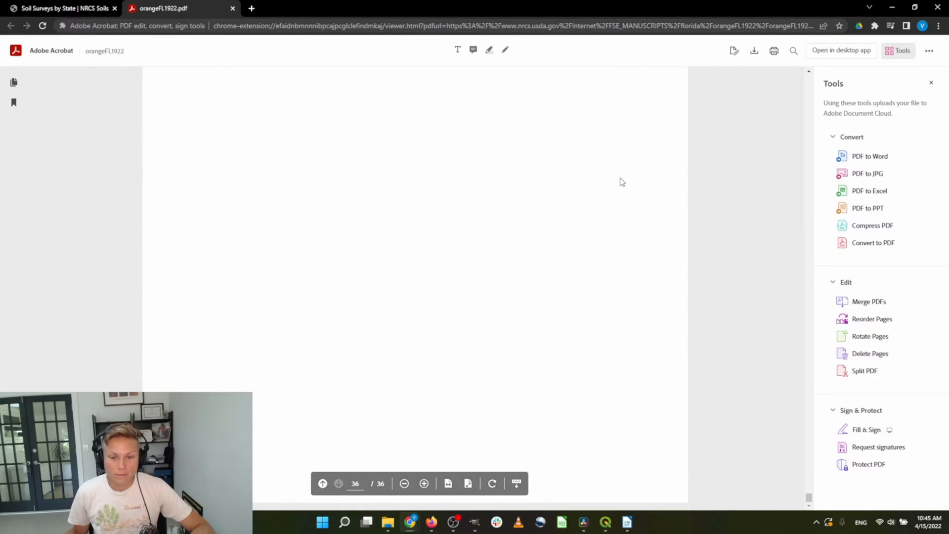
pyautogui.scroll(10, 622, 182)
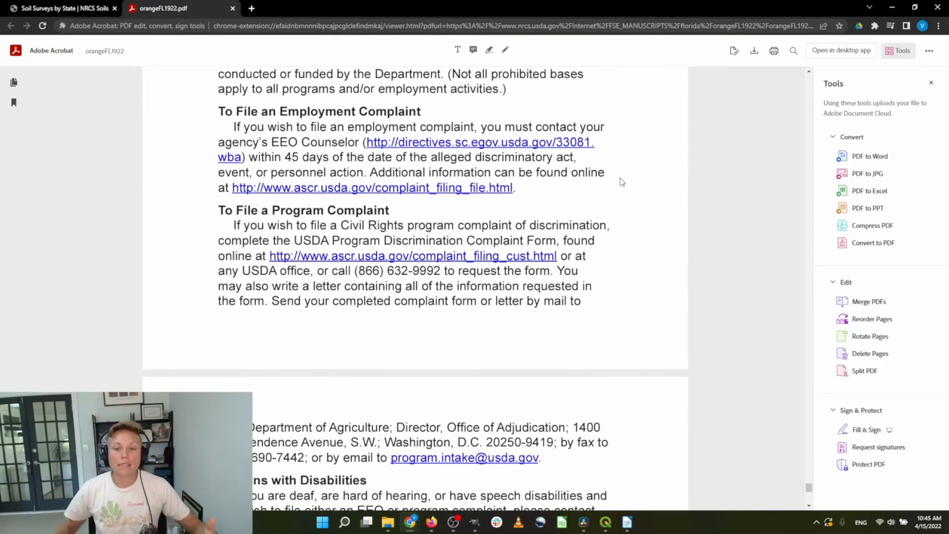
pyautogui.scroll(15, 622, 181)
pyautogui.scroll(6, 622, 182)
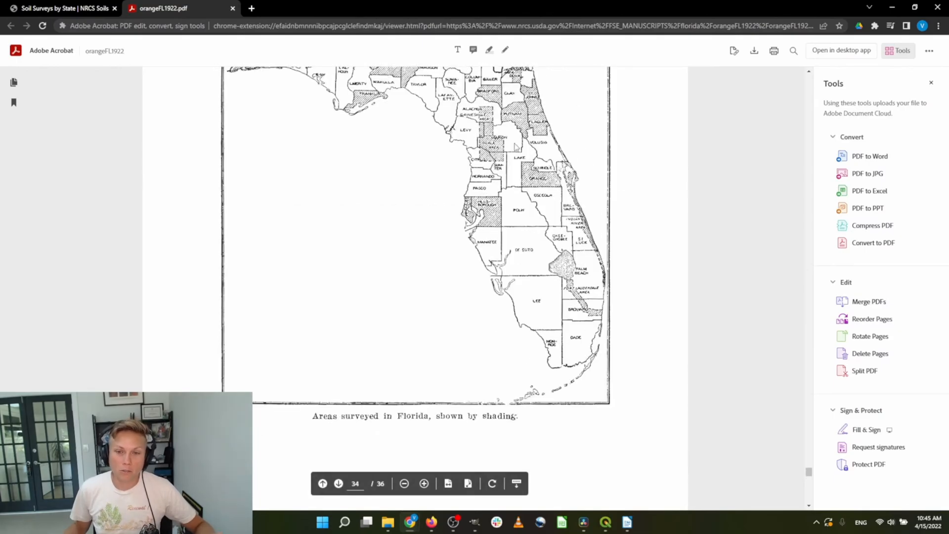
pyautogui.scroll(-1, 672, 132)
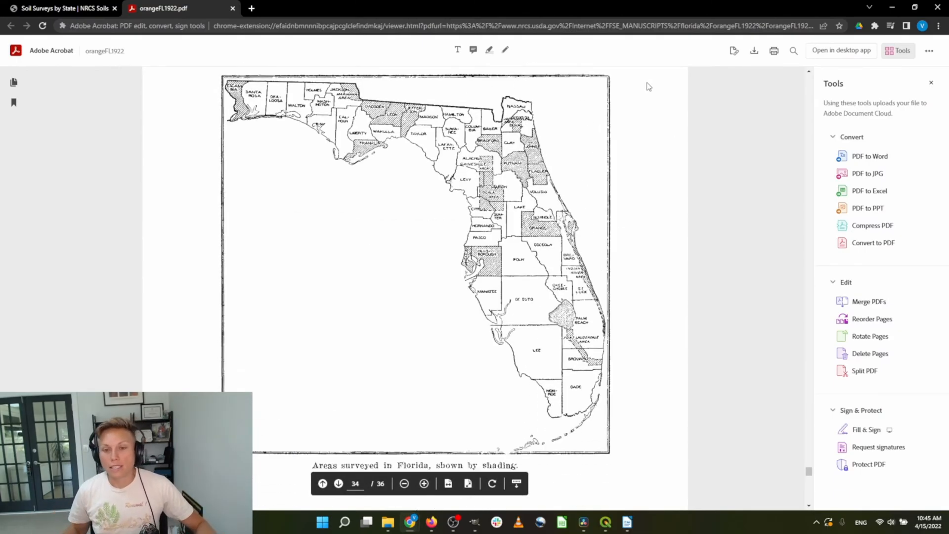
pyautogui.scroll(-1, 687, 281)
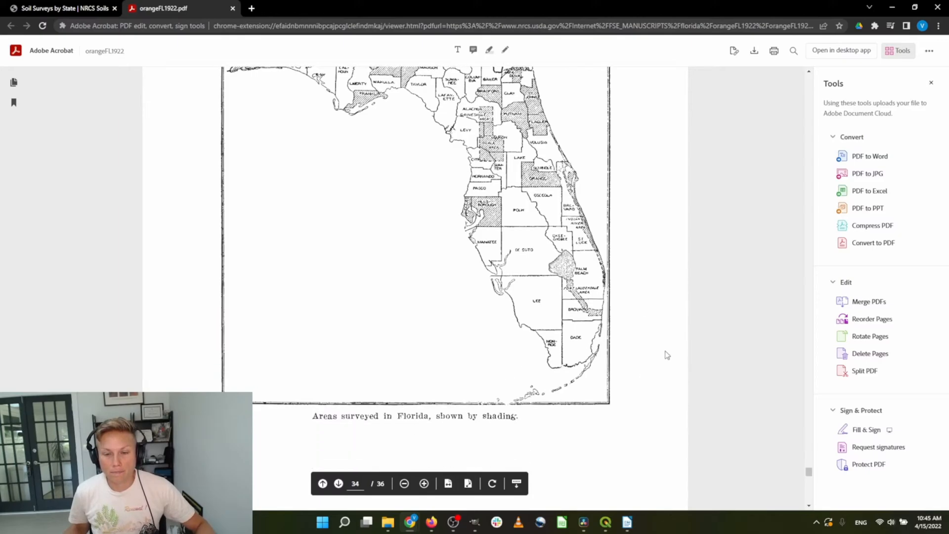
pyautogui.scroll(2, 667, 355)
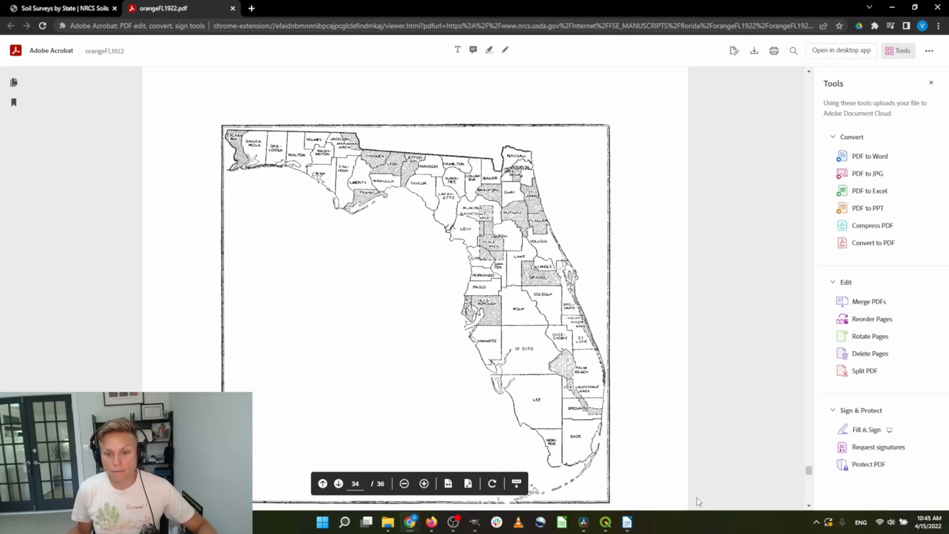
pyautogui.click(454, 524)
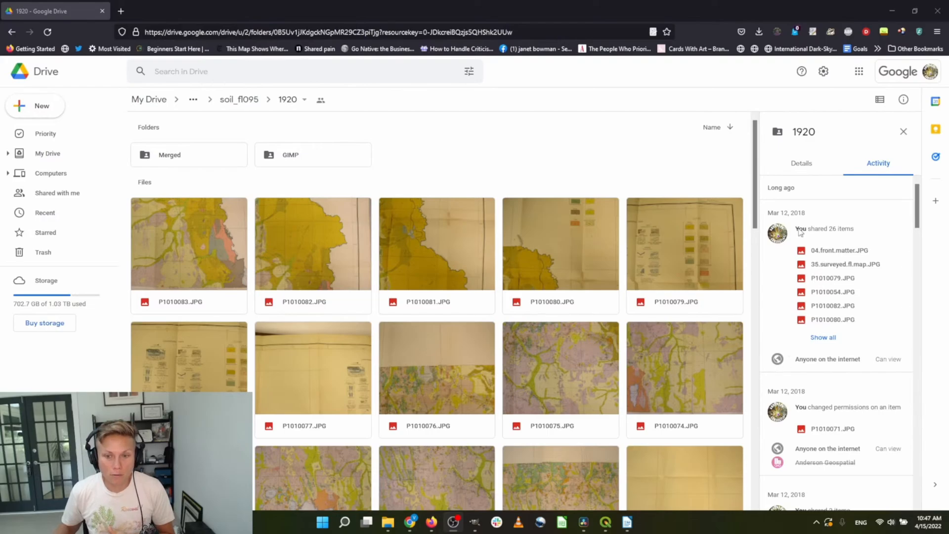
# Preview the P1010079.JPG soil legend photo and zoom into the legend
pyautogui.doubleClick(697, 237)
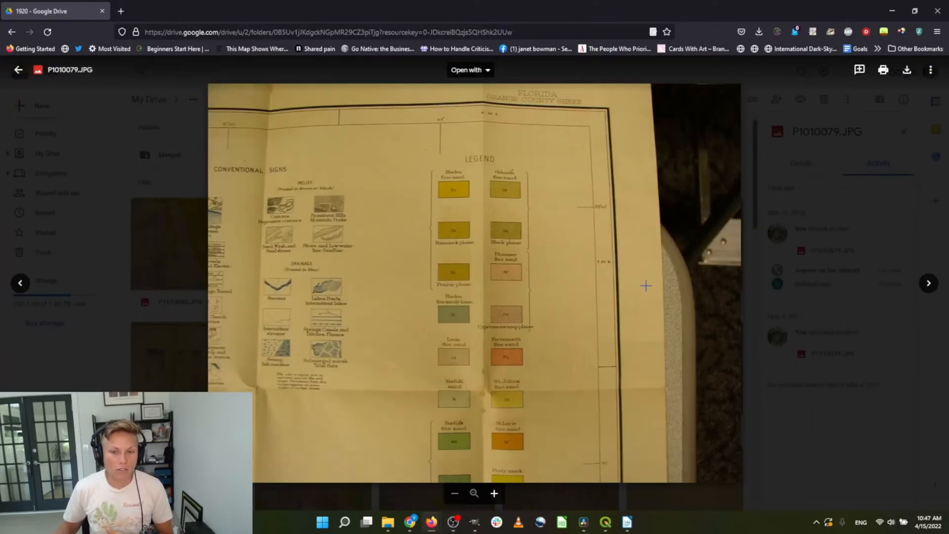
pyautogui.scroll(5, 474, 210)
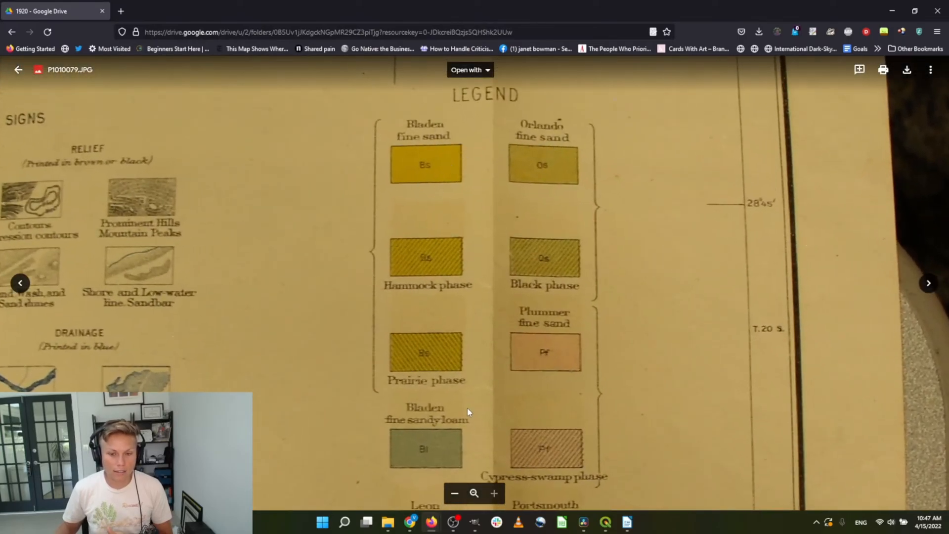
pyautogui.hscroll(-3, 467, 408)
pyautogui.scroll(-2, 468, 408)
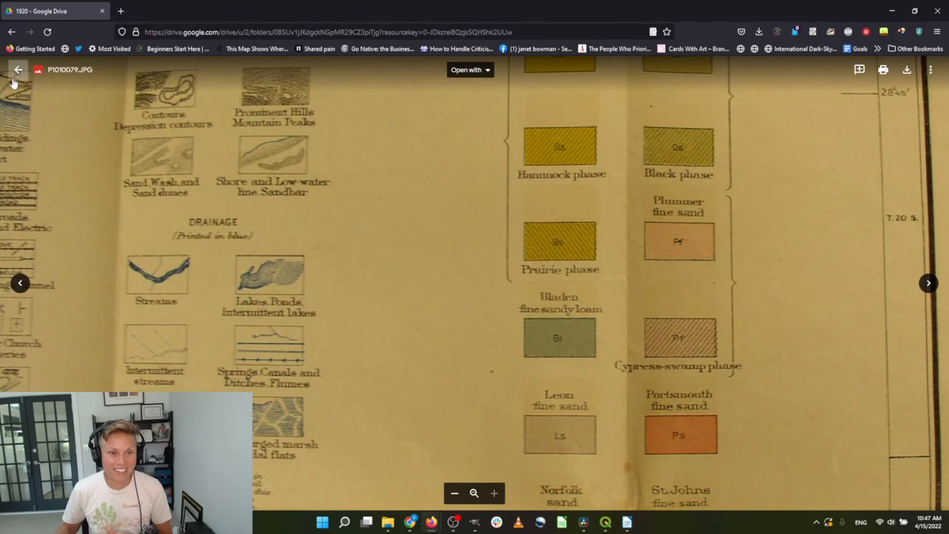
# Return to the folder and preview the P1010054.JPG map photo
pyautogui.click(14, 82)
pyautogui.scroll(-6, 456, 274)
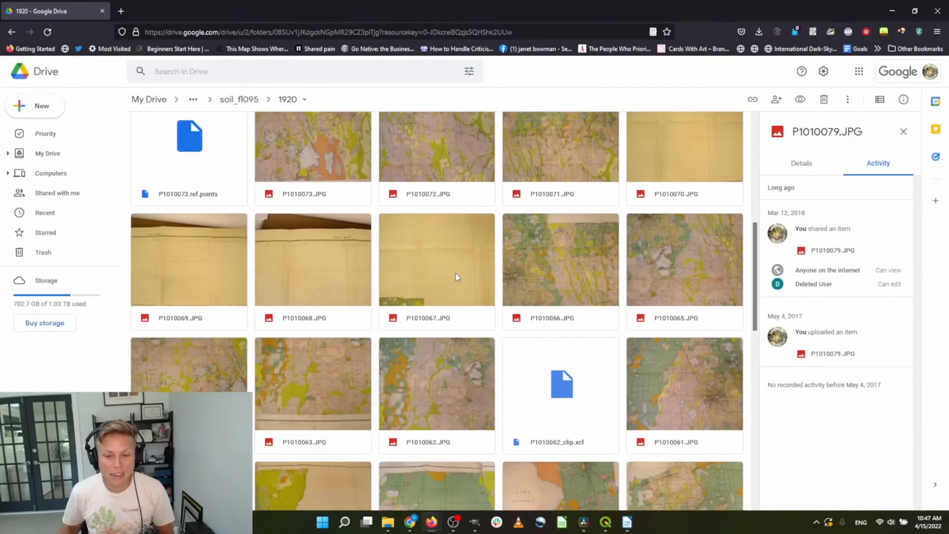
pyautogui.scroll(-5, 456, 273)
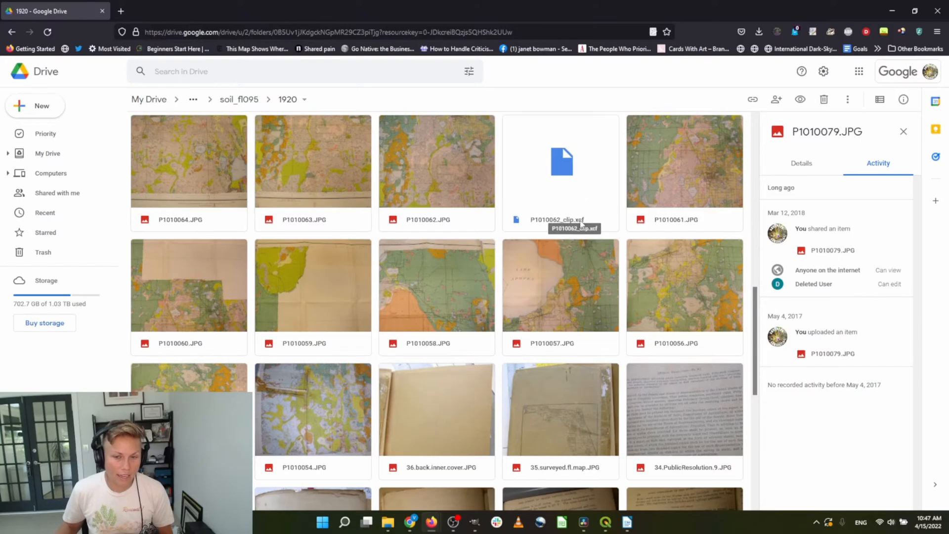
pyautogui.scroll(-2, 585, 224)
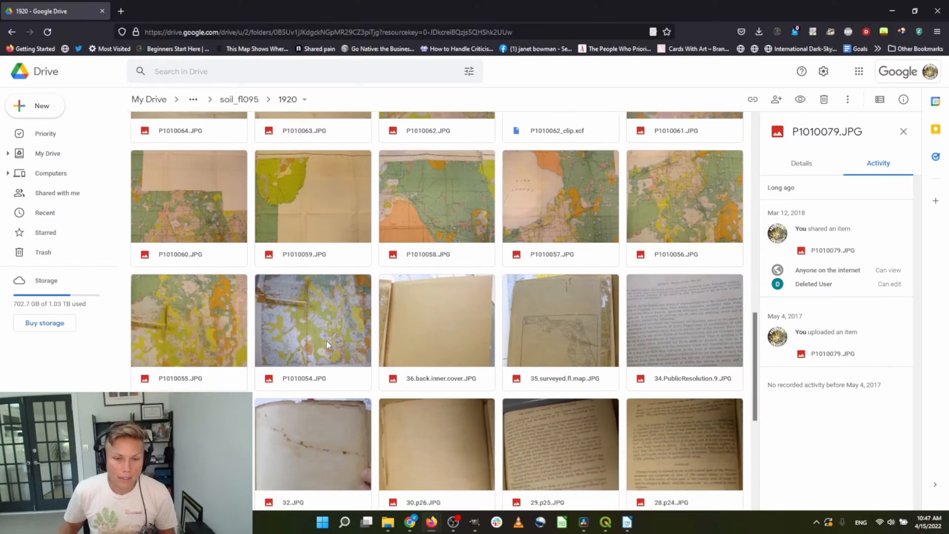
pyautogui.doubleClick(326, 341)
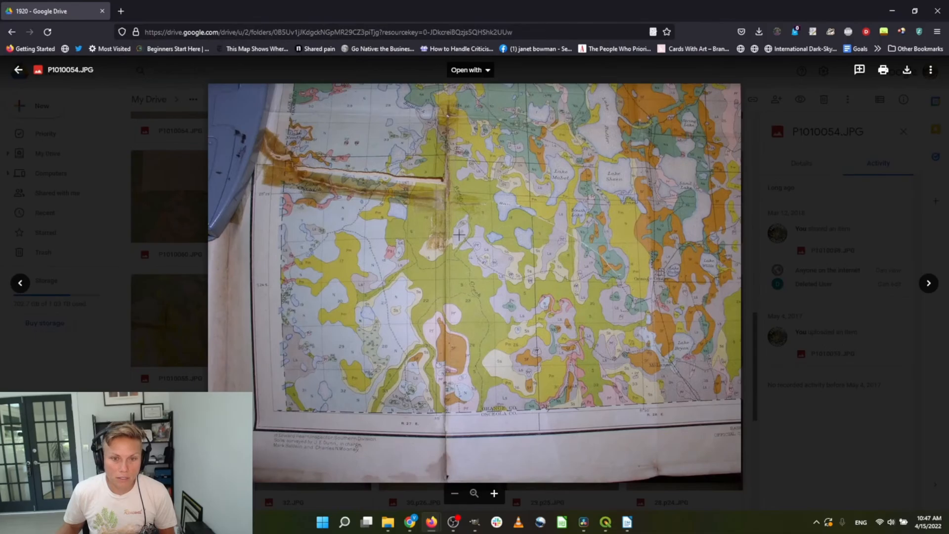
# Zoom in and out on the P1010054.JPG soil map, then close the preview
pyautogui.click(459, 235)
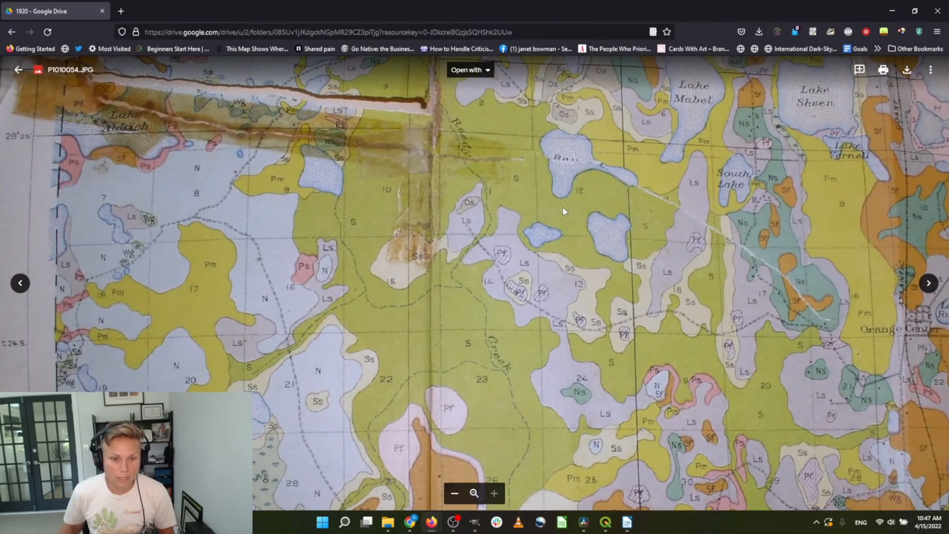
pyautogui.click(563, 207)
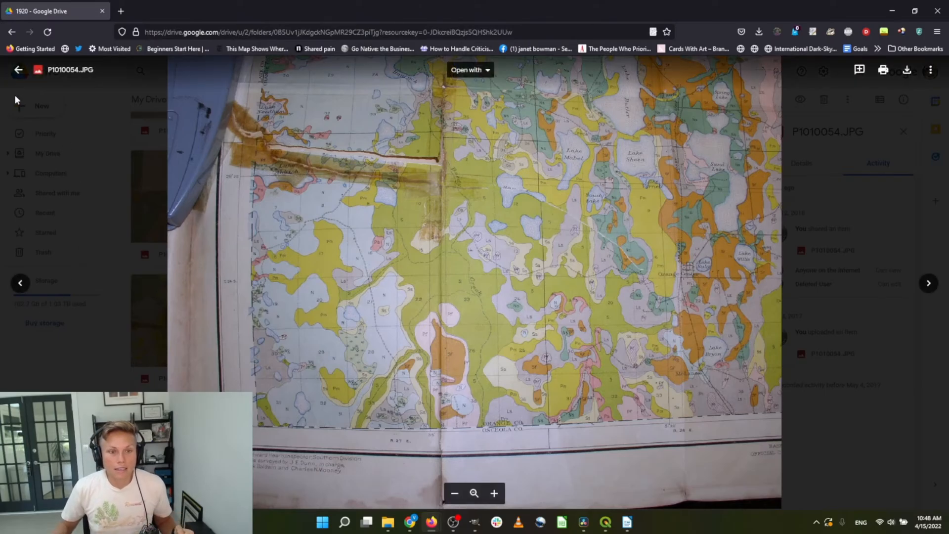
pyautogui.click(18, 69)
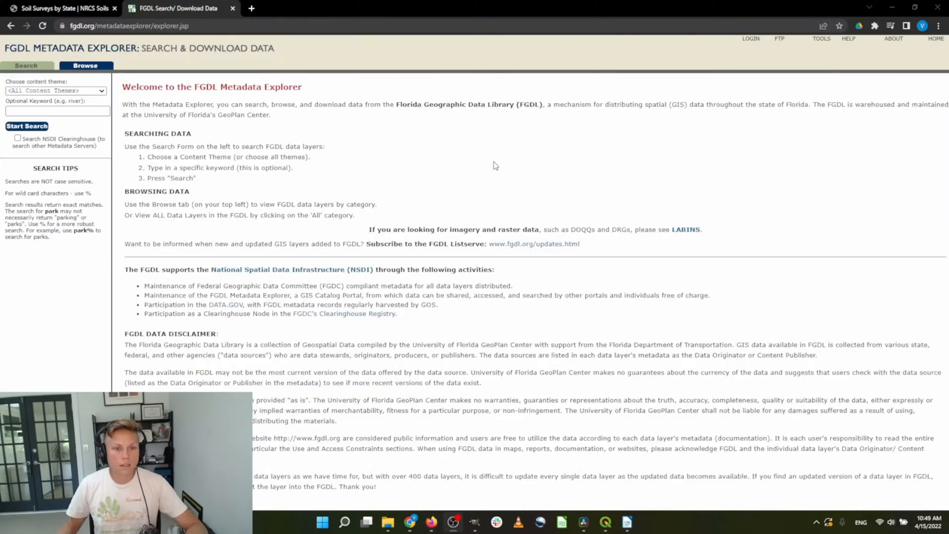
# Search FGDL for 'clip', then 'clc', then 'cooperative landcover', which returns only Florida Mangroves - 2020
pyautogui.click(94, 112)
pyautogui.write('clip')
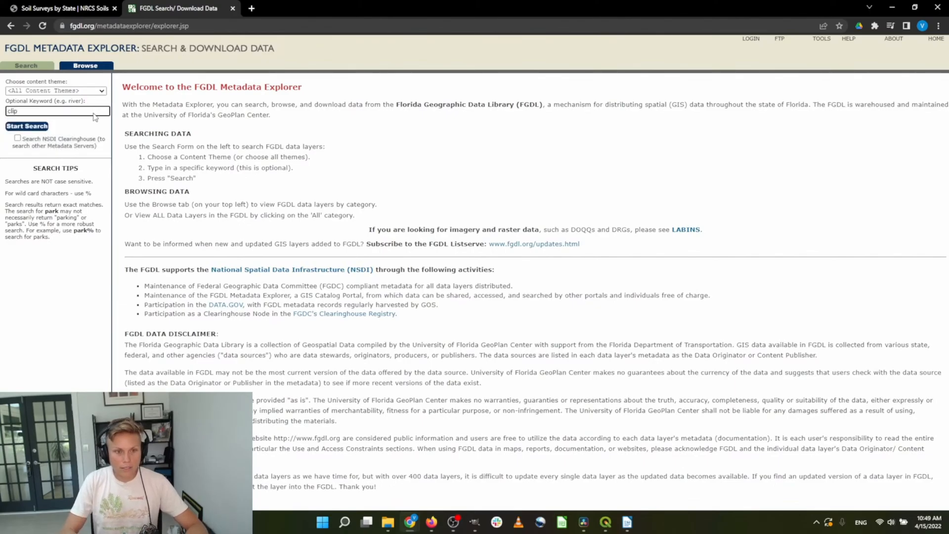
pyautogui.press('Return')
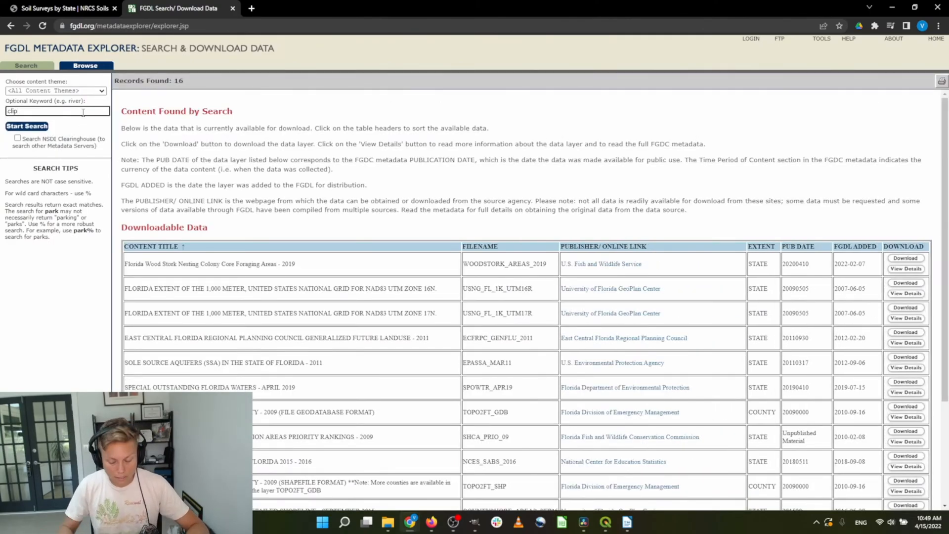
pyautogui.press('BackSpace')
pyautogui.press('BackSpace')
pyautogui.write('l')
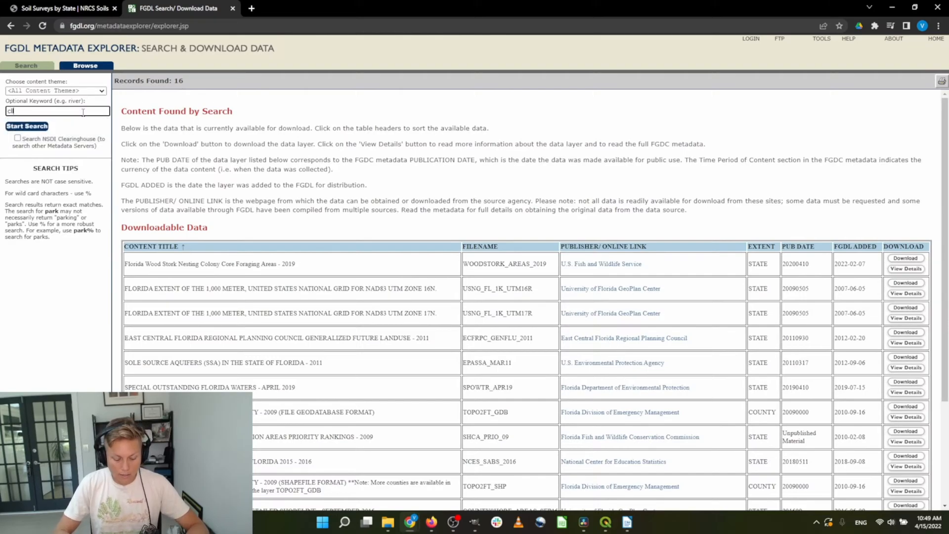
pyautogui.press('BackSpace')
pyautogui.write('c')
pyautogui.press('Return')
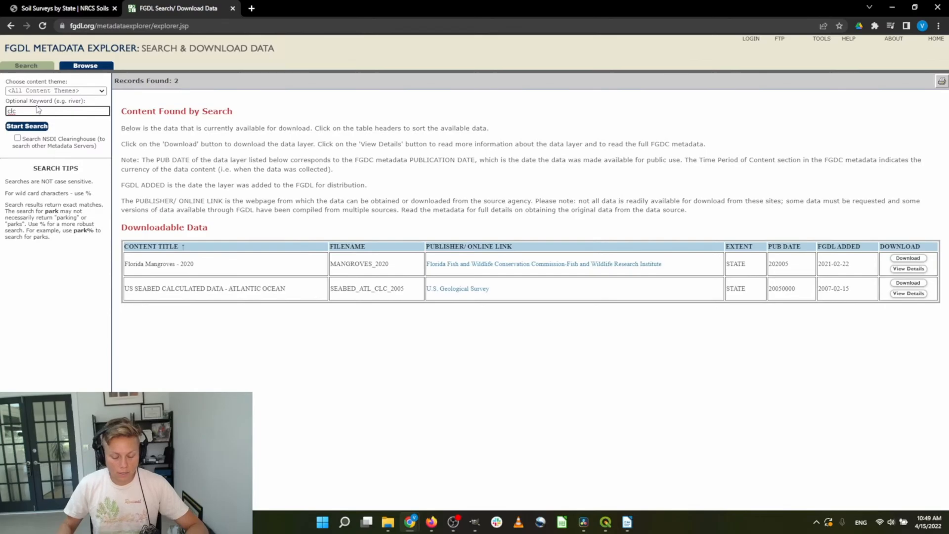
pyautogui.press('BackSpace')
pyautogui.press('BackSpace')
pyautogui.write('ooperat')
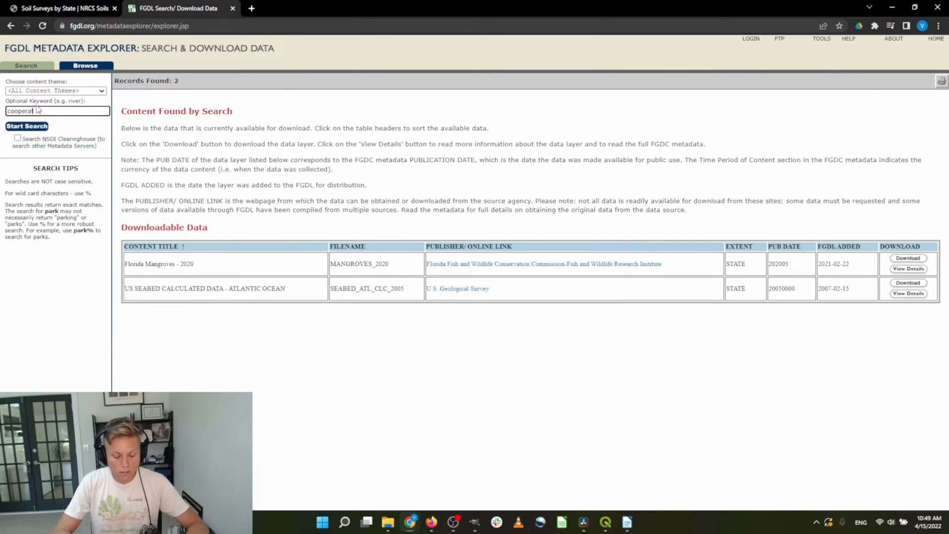
pyautogui.write('ive landcover')
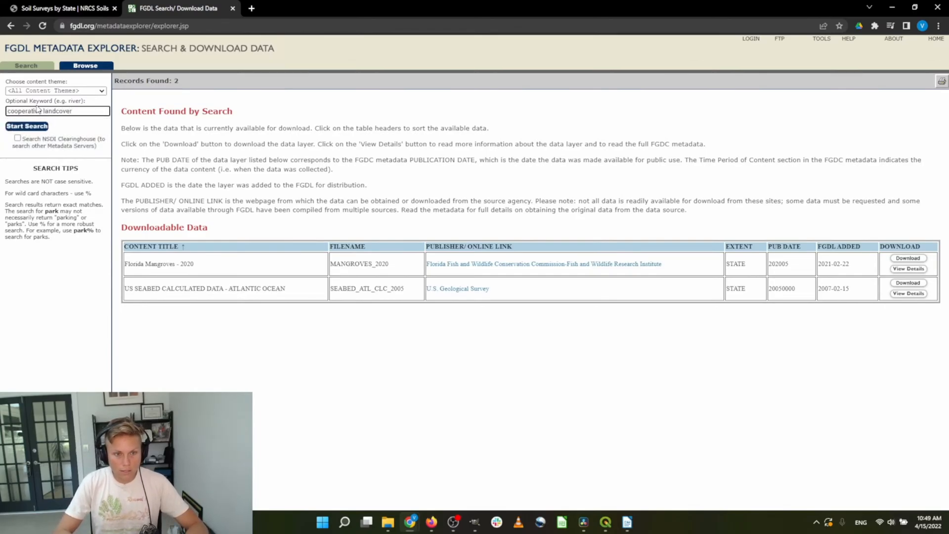
pyautogui.press('Return')
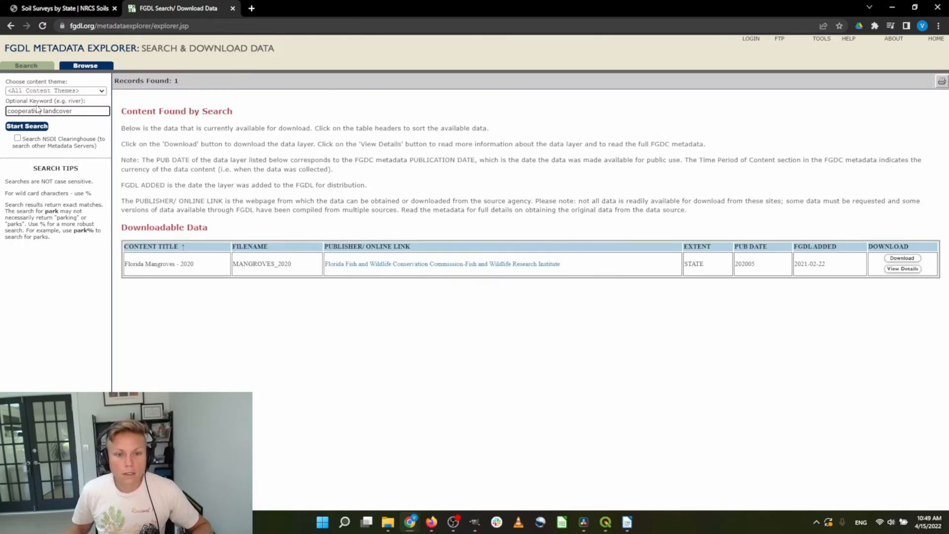
# Web-search 'cooperative landcvoer florida' in a new tab and open the Cooperative Land Cover Version 3.5 page
pyautogui.click(254, 8)
pyautogui.write('cooperativ')
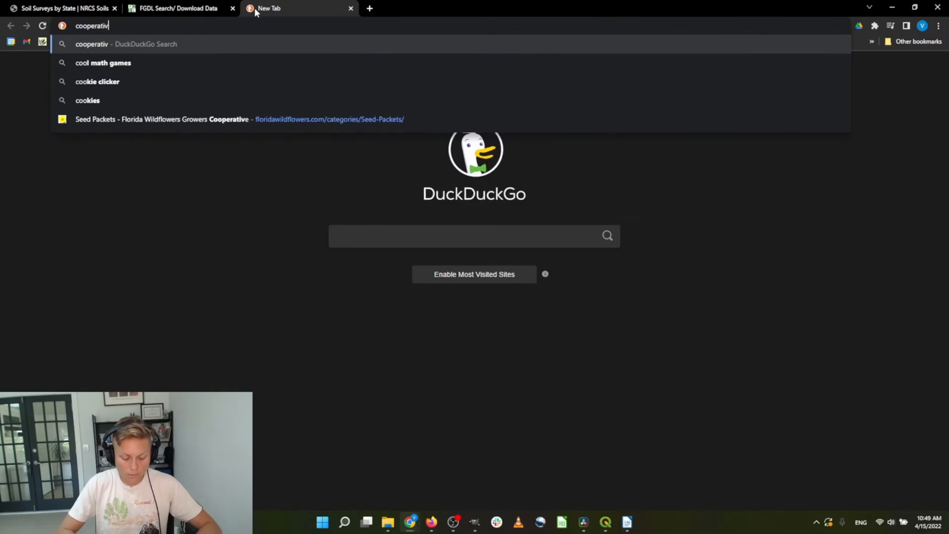
pyautogui.write('e landcvoer florida')
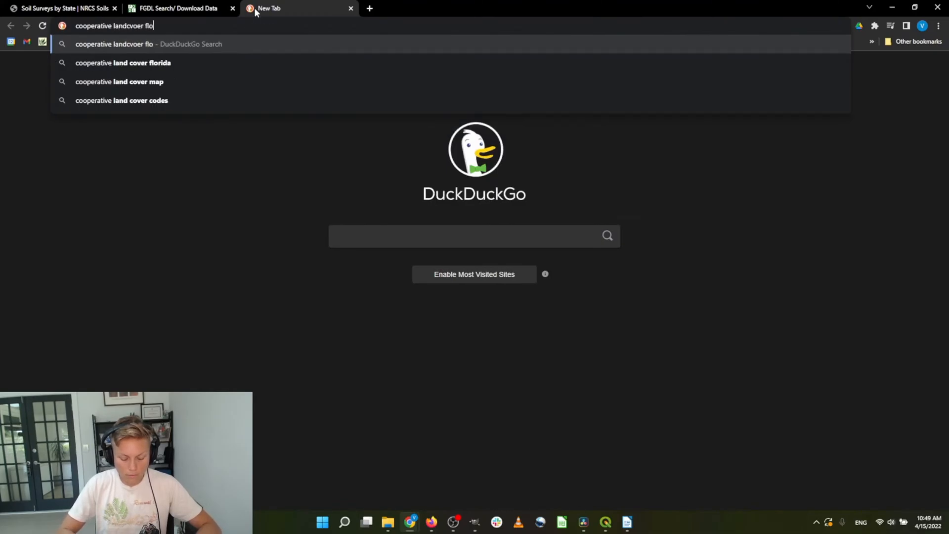
pyautogui.press('Return')
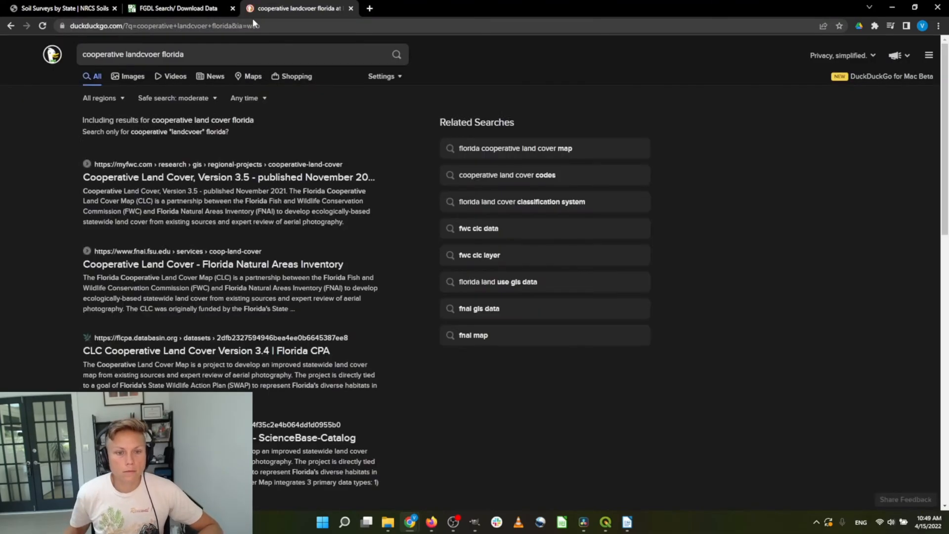
pyautogui.click(291, 179)
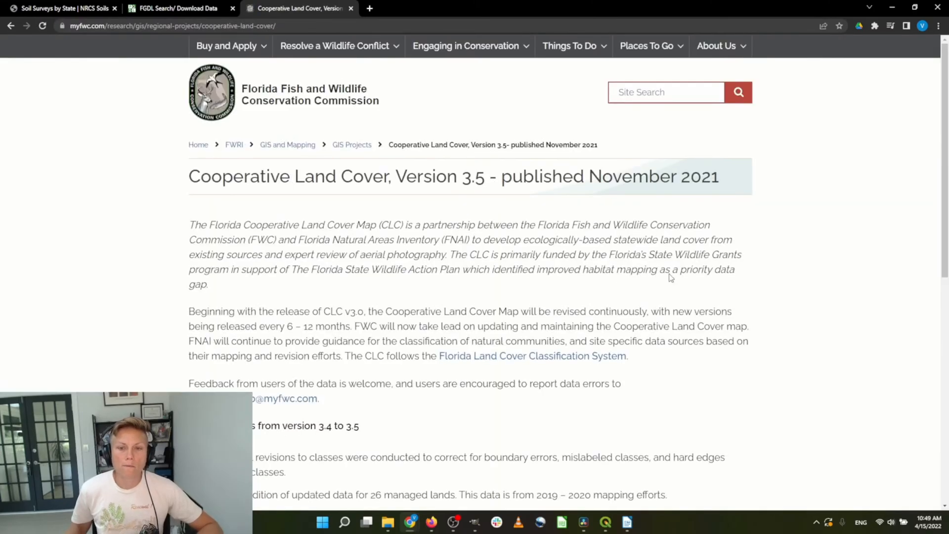
# Scroll the page up to its title, then down to the GIS Data Downloads section
pyautogui.scroll(-8, 670, 277)
pyautogui.scroll(4, 633, 285)
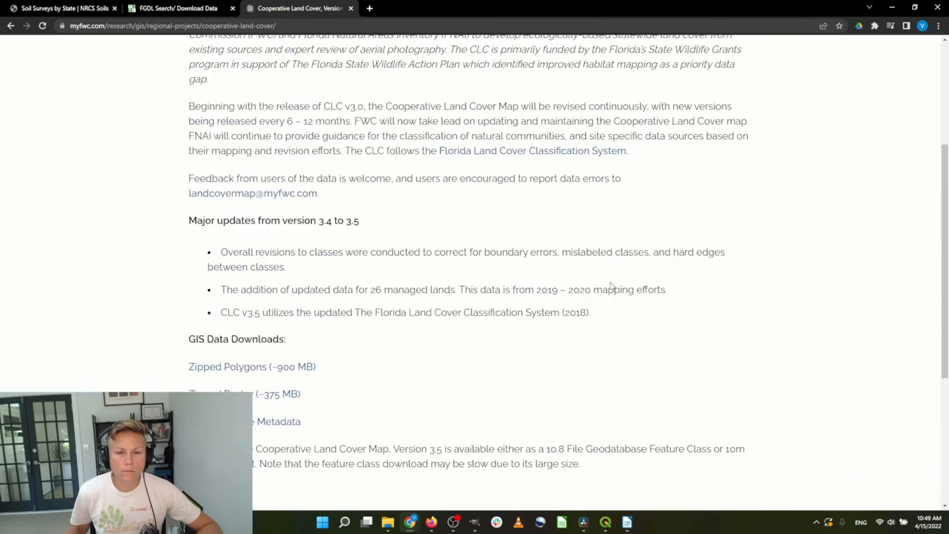
pyautogui.scroll(4, 612, 286)
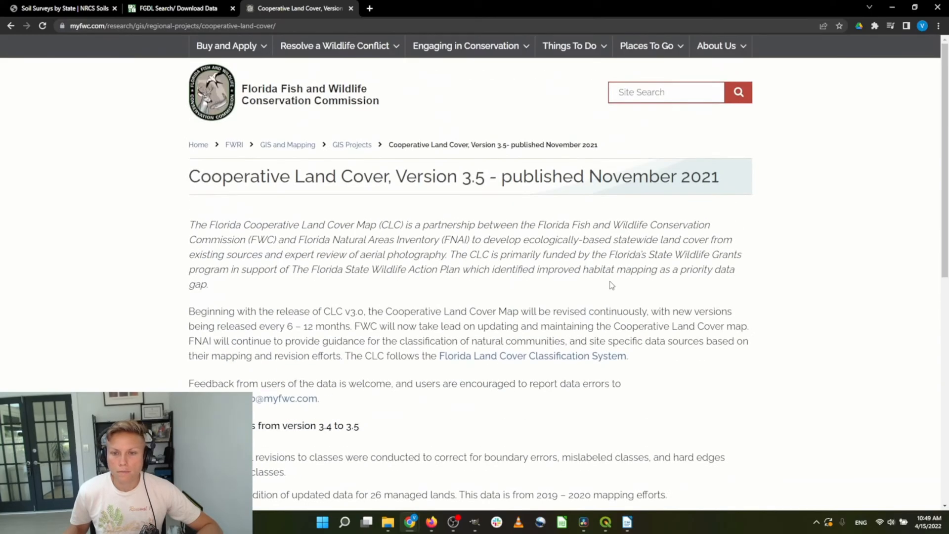
pyautogui.scroll(-2, 473, 231)
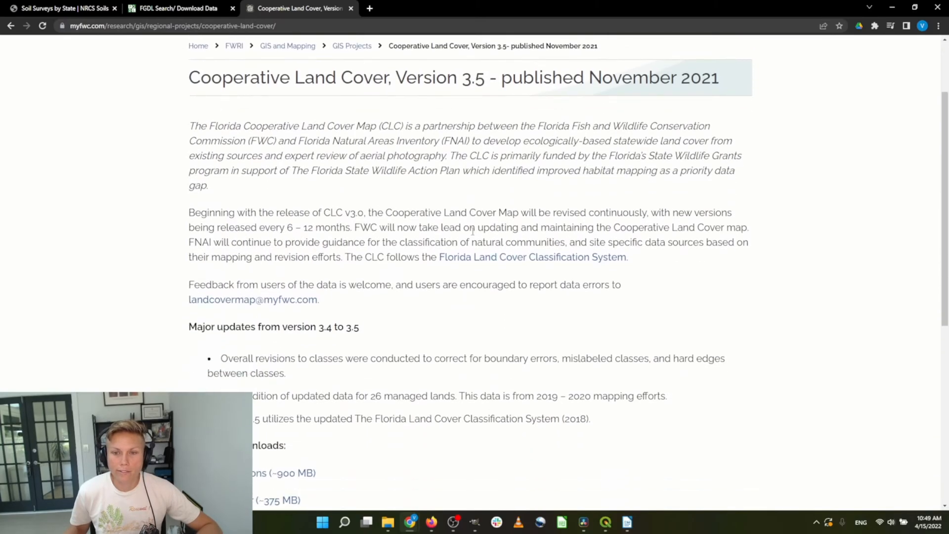
pyautogui.scroll(-3, 473, 231)
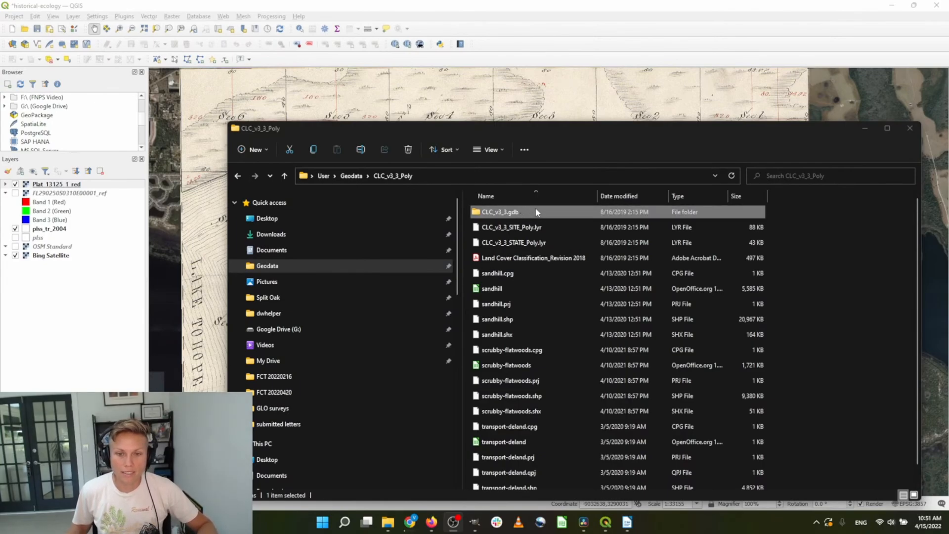
# Add the CLC_v3_3 polygon layer from CLC_v3_3.gdb and pan the map to the plat area
pyautogui.moveTo(536, 209); pyautogui.dragTo(187, 189)
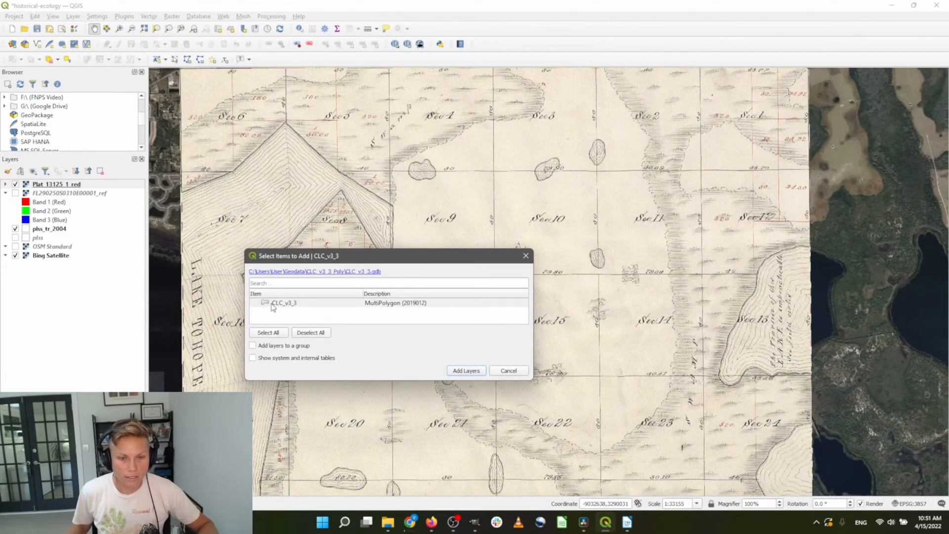
pyautogui.click(296, 303)
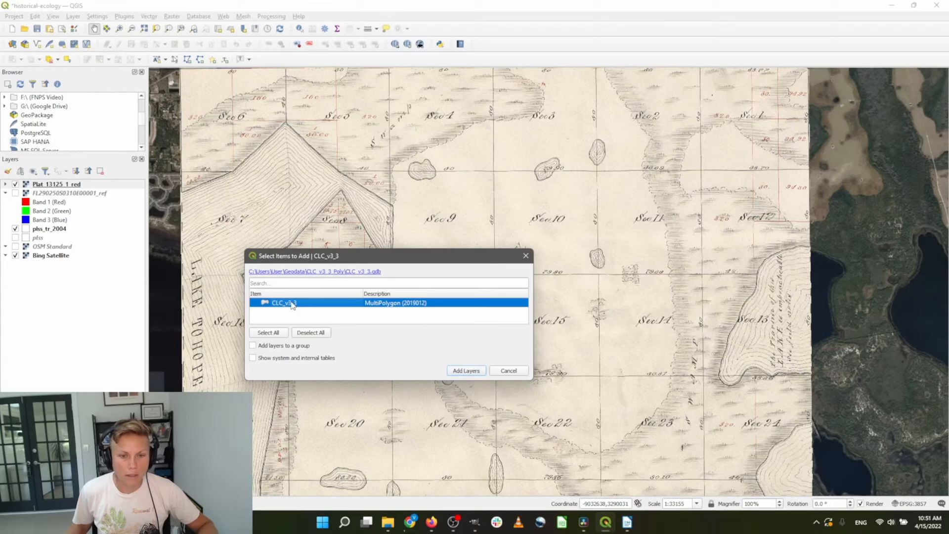
pyautogui.click(468, 372)
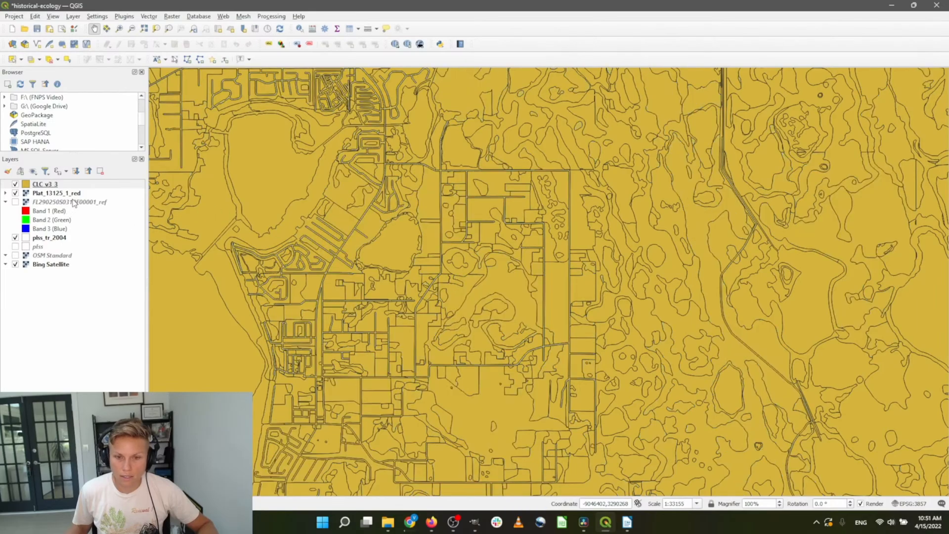
pyautogui.scroll(-1, 533, 212)
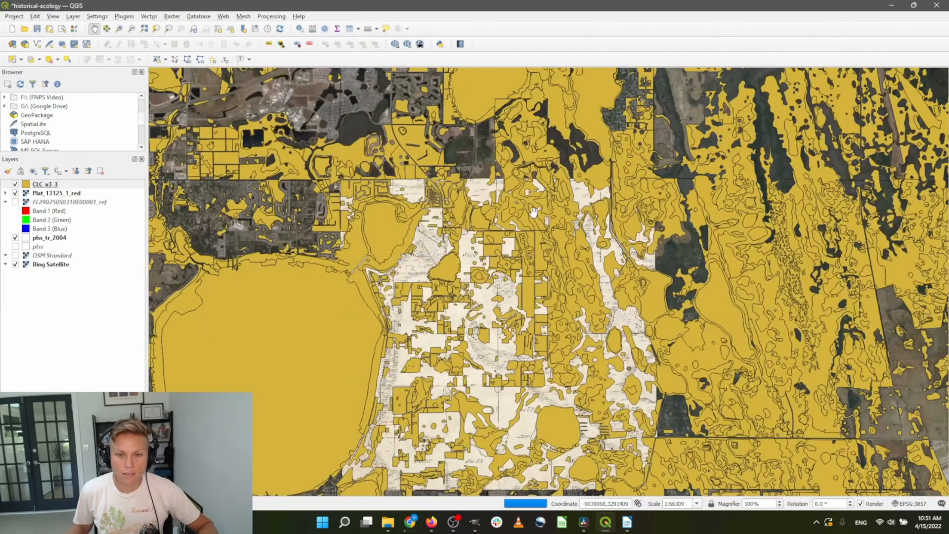
pyautogui.moveTo(533, 212); pyautogui.dragTo(501, 269)
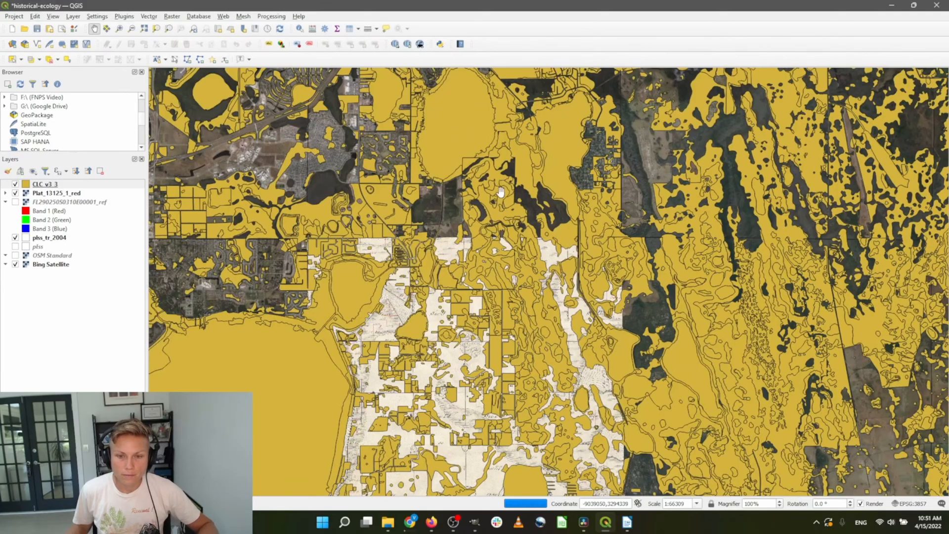
pyautogui.scroll(1, 491, 251)
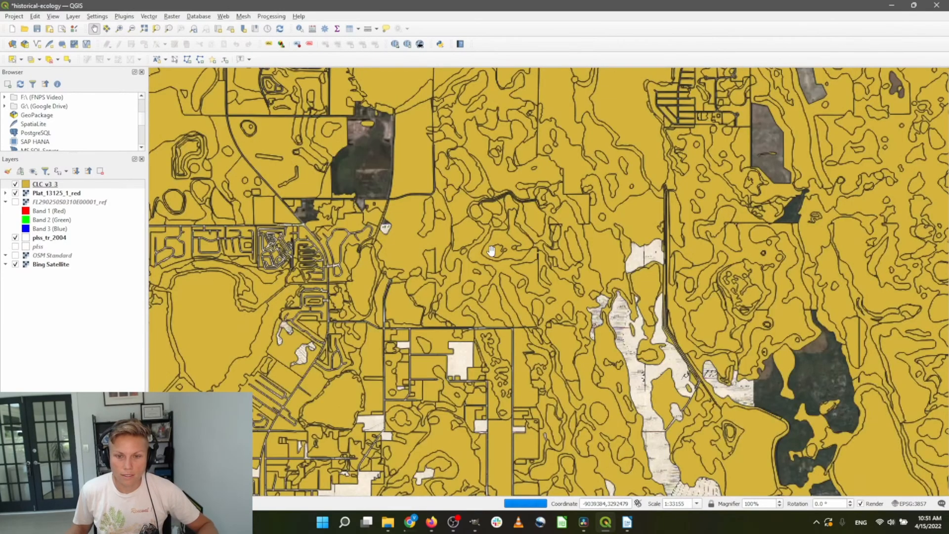
pyautogui.scroll(1, 492, 251)
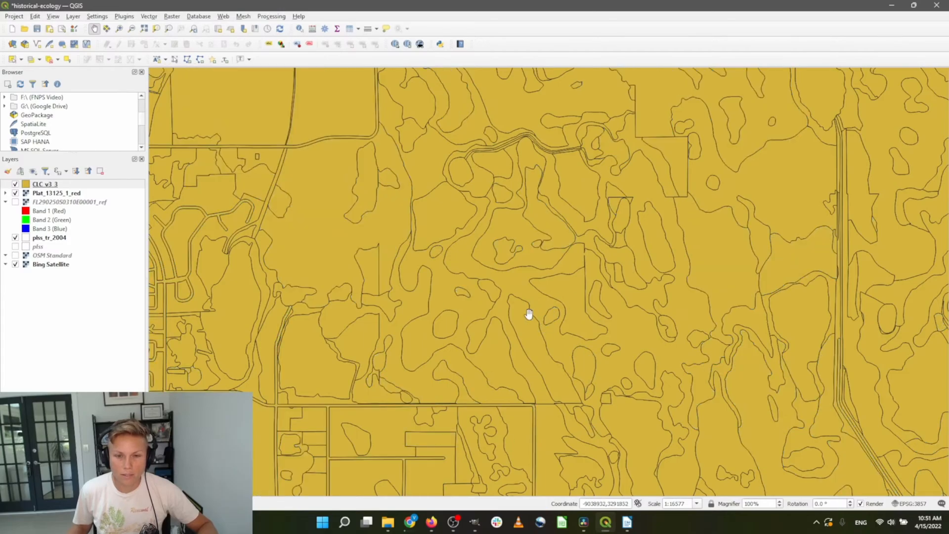
# Give CLC_v3_3's Simple Fill the No Brush style with black outlines
pyautogui.doubleClick(45, 184)
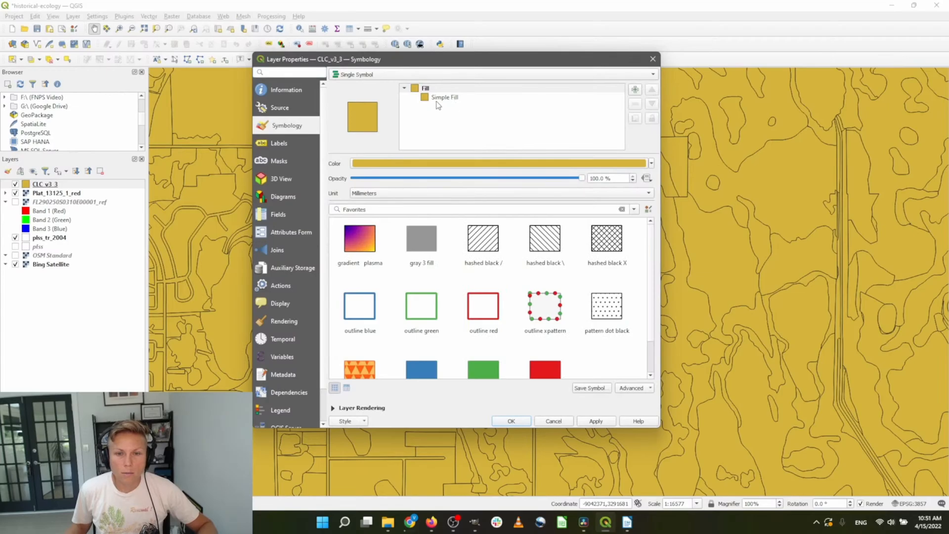
pyautogui.click(436, 97)
pyautogui.click(608, 198)
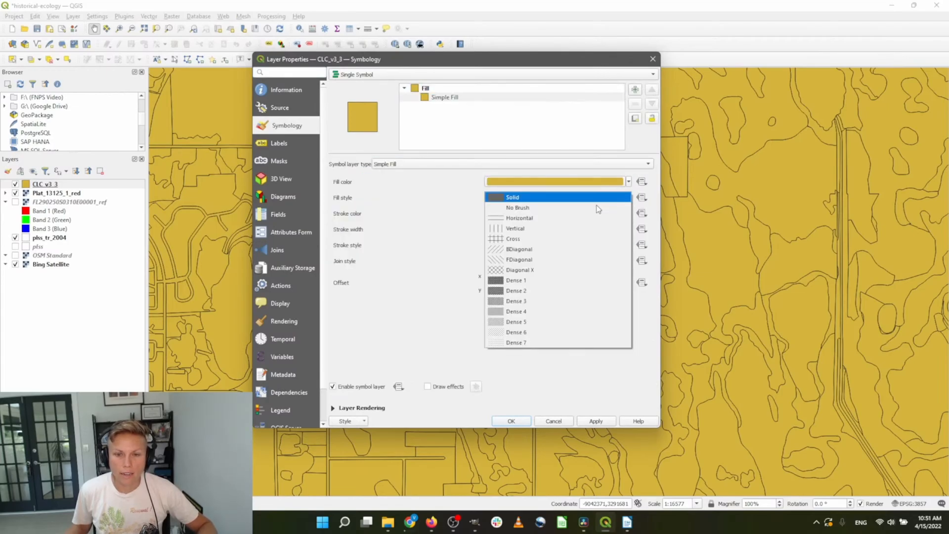
pyautogui.click(589, 206)
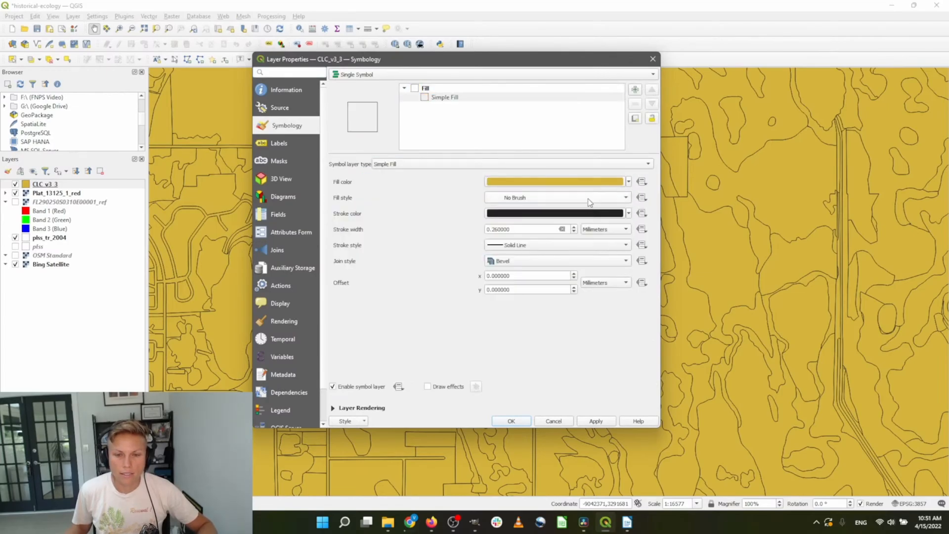
pyautogui.click(629, 214)
pyautogui.click(635, 341)
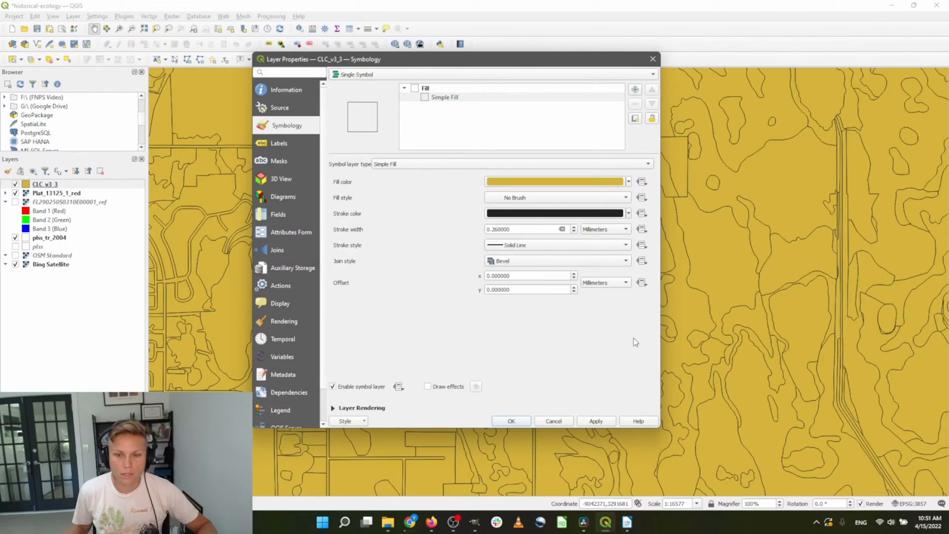
pyautogui.click(511, 421)
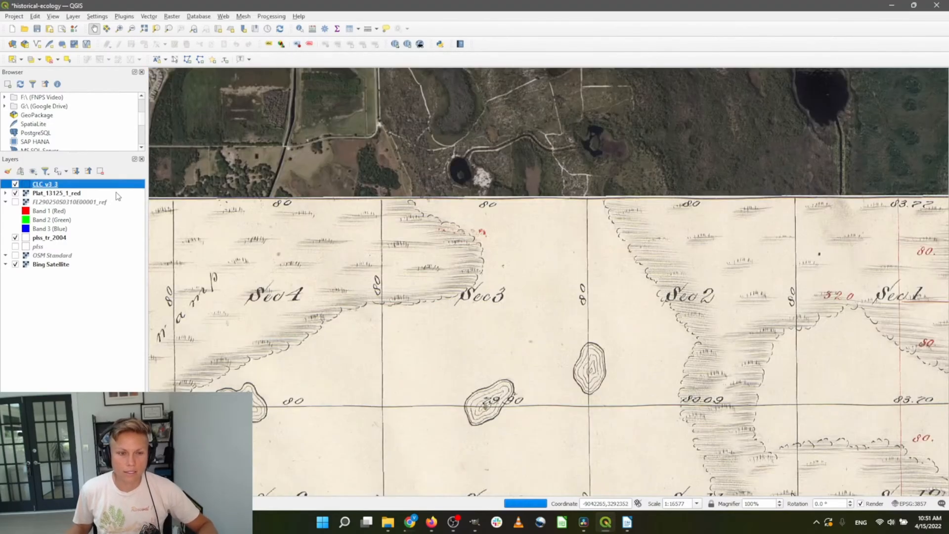
# Try Single Labels with NAME_SITE on CLC_v3_3, then cancel without applying
pyautogui.doubleClick(56, 190)
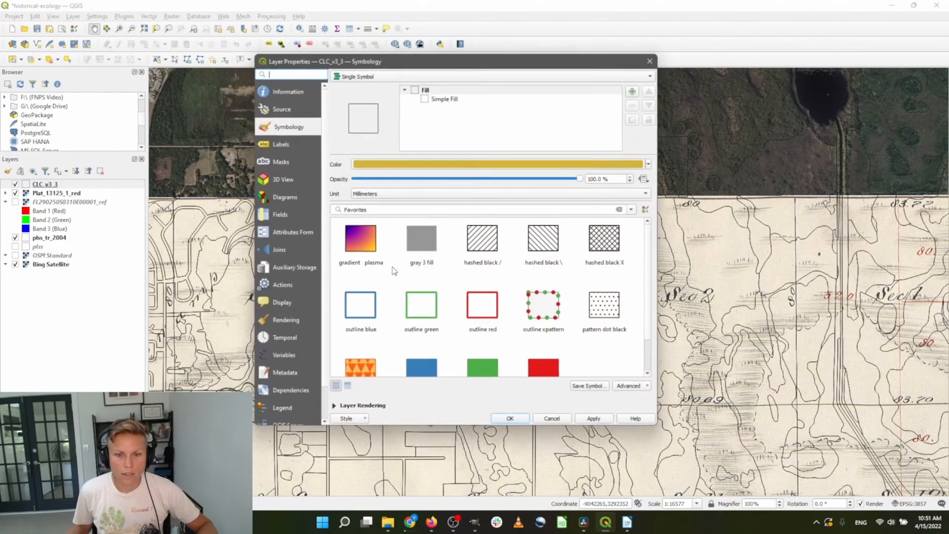
pyautogui.click(290, 143)
pyautogui.click(404, 75)
pyautogui.click(404, 83)
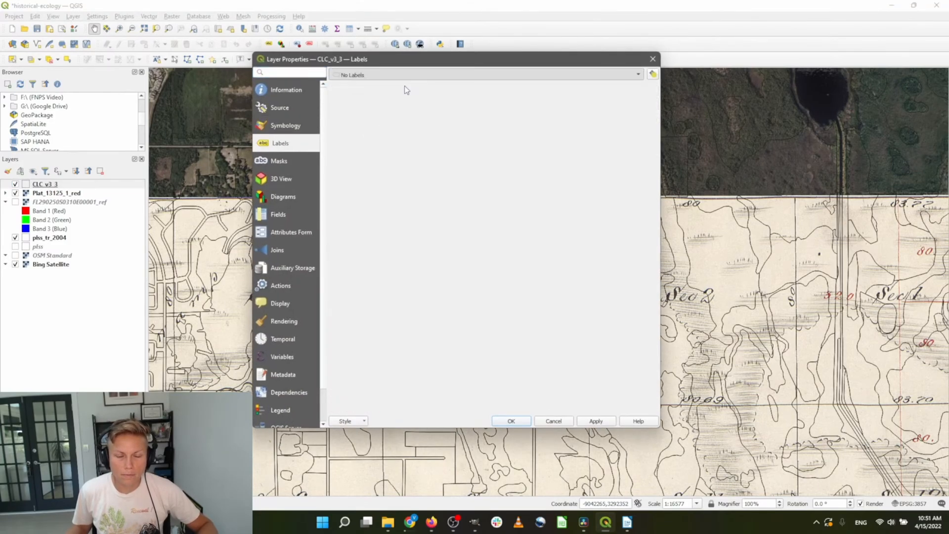
pyautogui.click(640, 90)
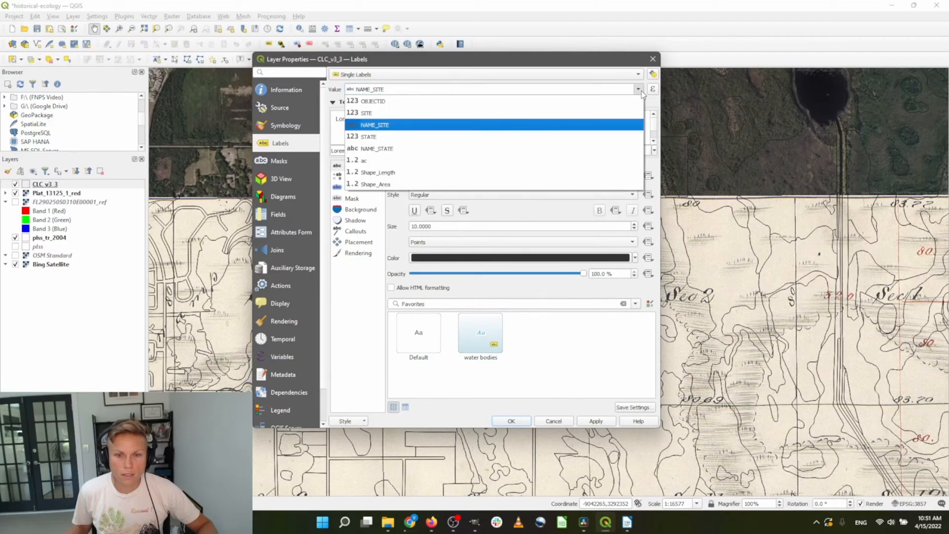
pyautogui.click(636, 91)
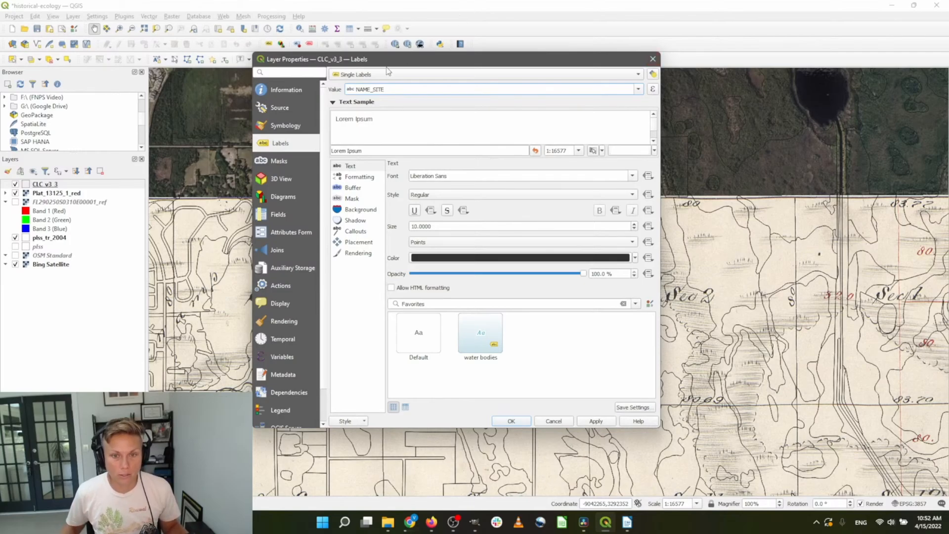
pyautogui.click(639, 90)
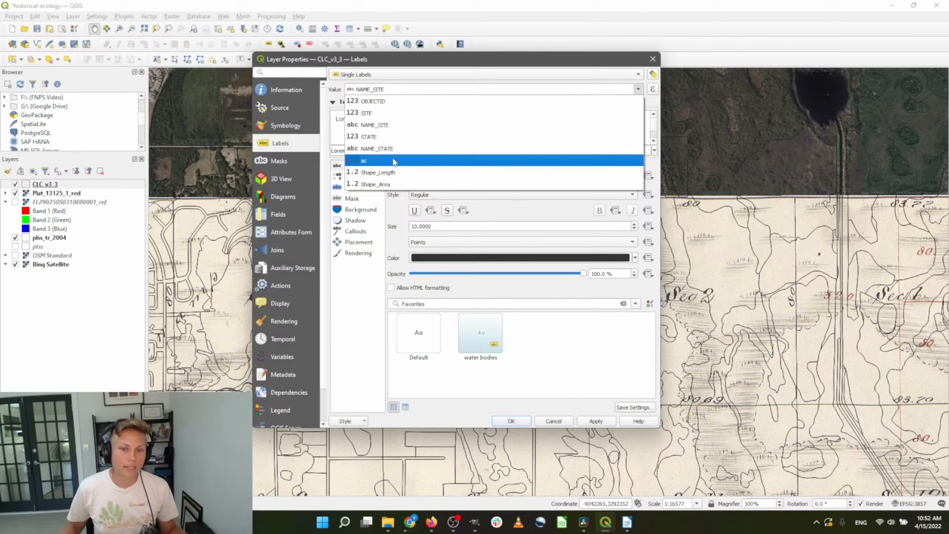
pyautogui.click(503, 69)
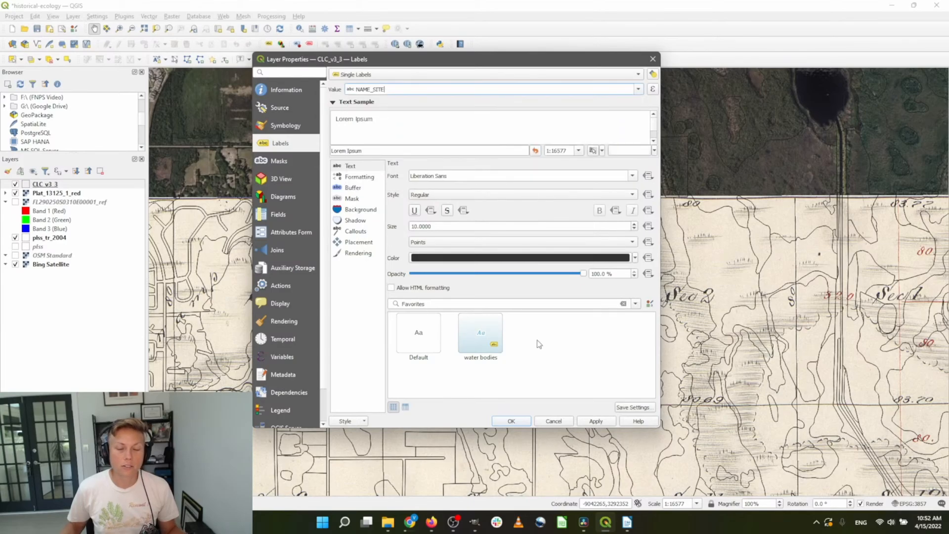
pyautogui.click(555, 422)
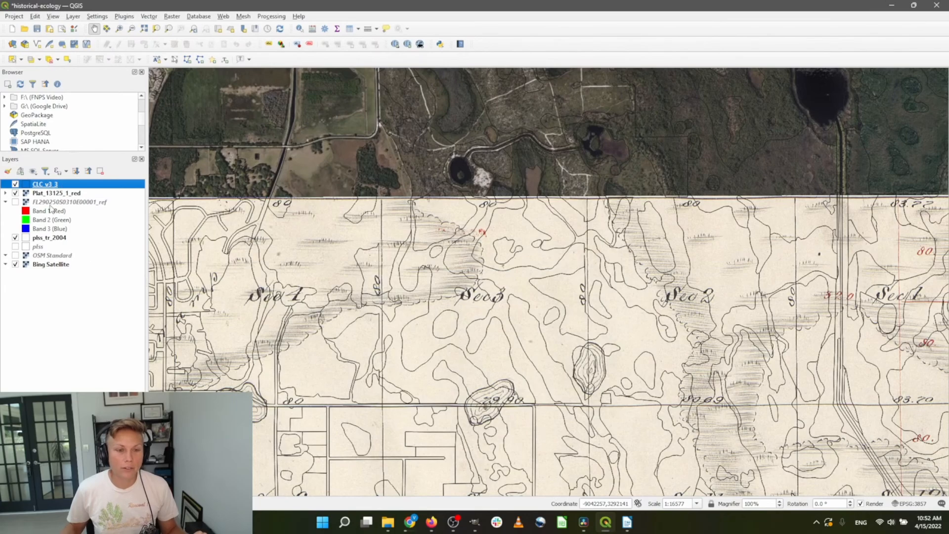
# Identify a CLC_v3_3 polygon, showing it is Scrubby Flatwoods of about 203 acres
pyautogui.click(300, 30)
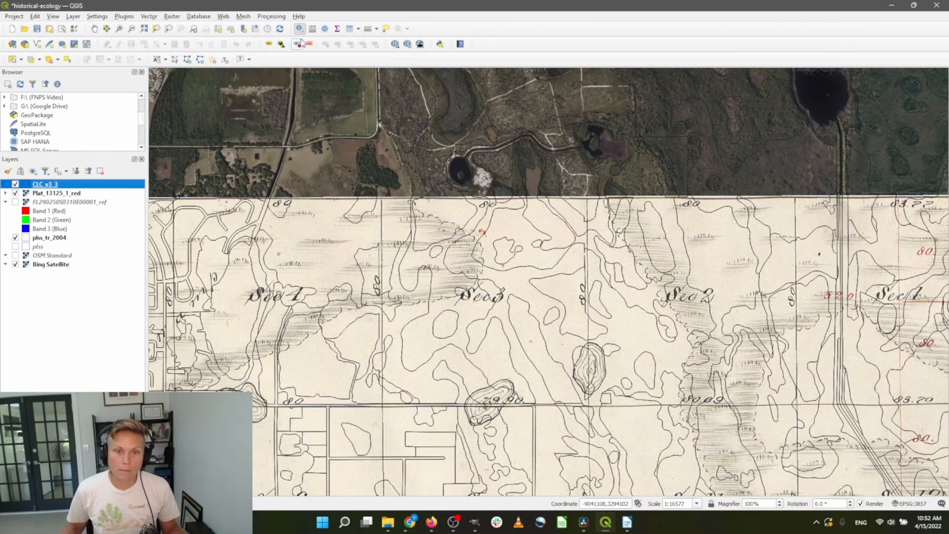
pyautogui.click(467, 308)
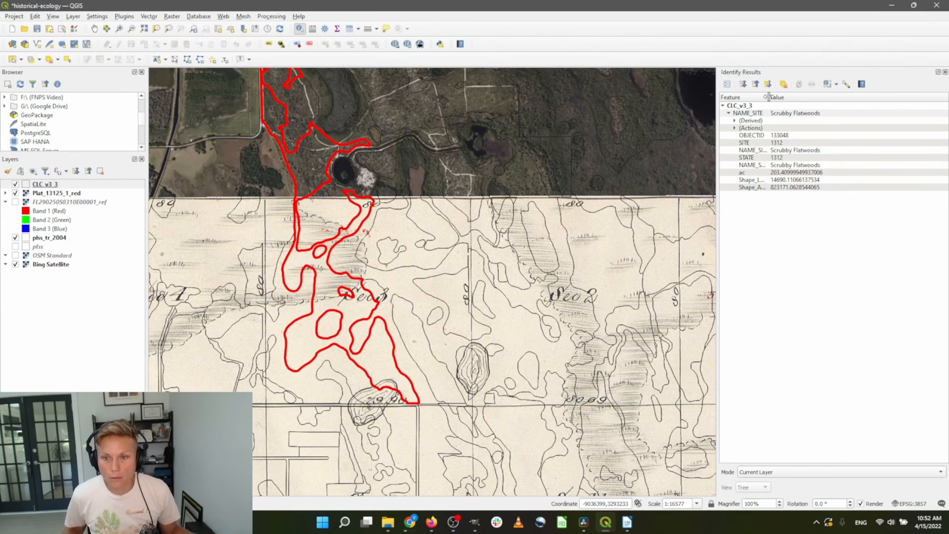
pyautogui.moveTo(769, 98); pyautogui.dragTo(797, 98)
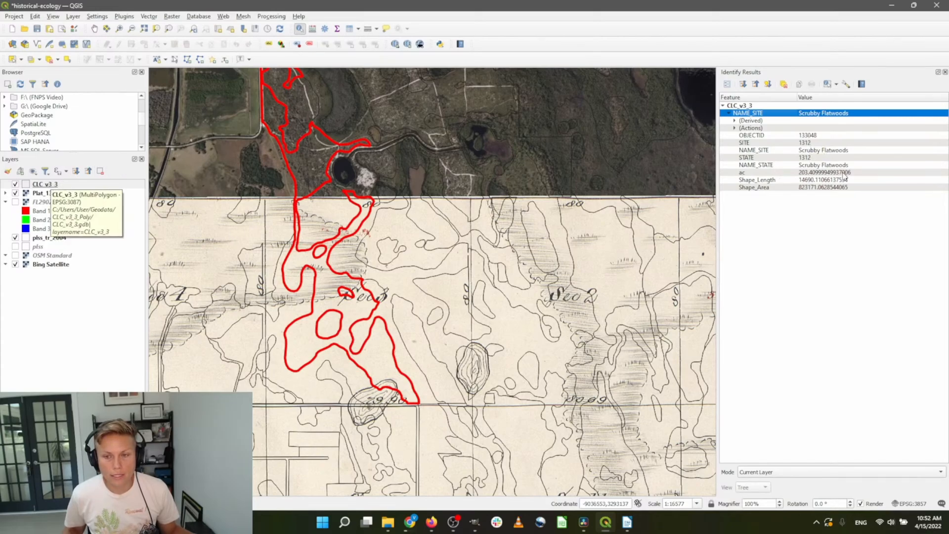
pyautogui.click(43, 189)
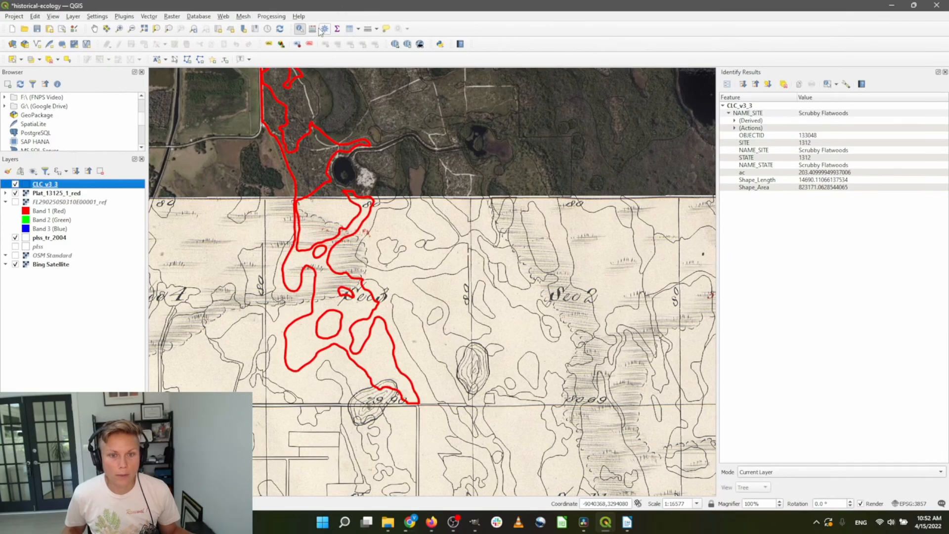
pyautogui.click(351, 29)
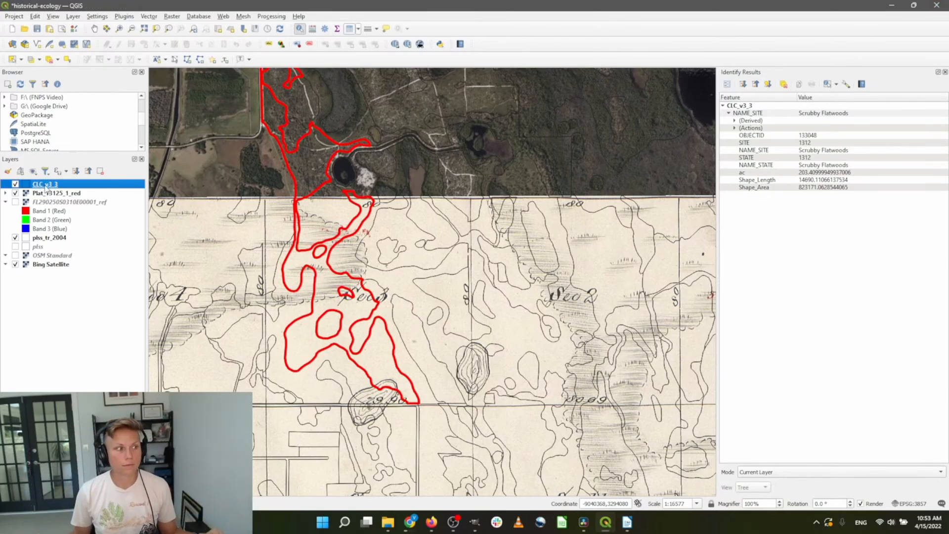
# Open the CLC_v3_3 attribute table and let its 2019012 features load
pyautogui.rightClick(45, 186)
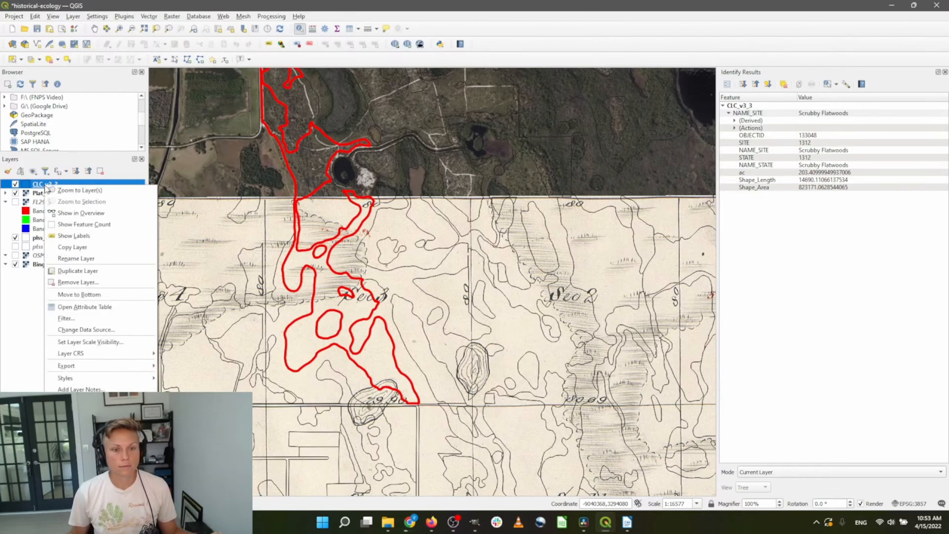
pyautogui.click(107, 309)
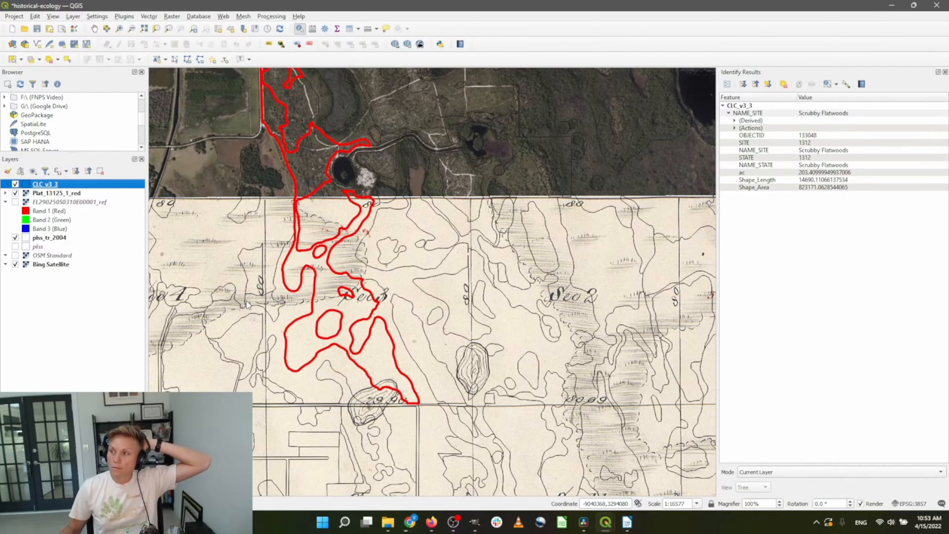
pyautogui.press('F6')
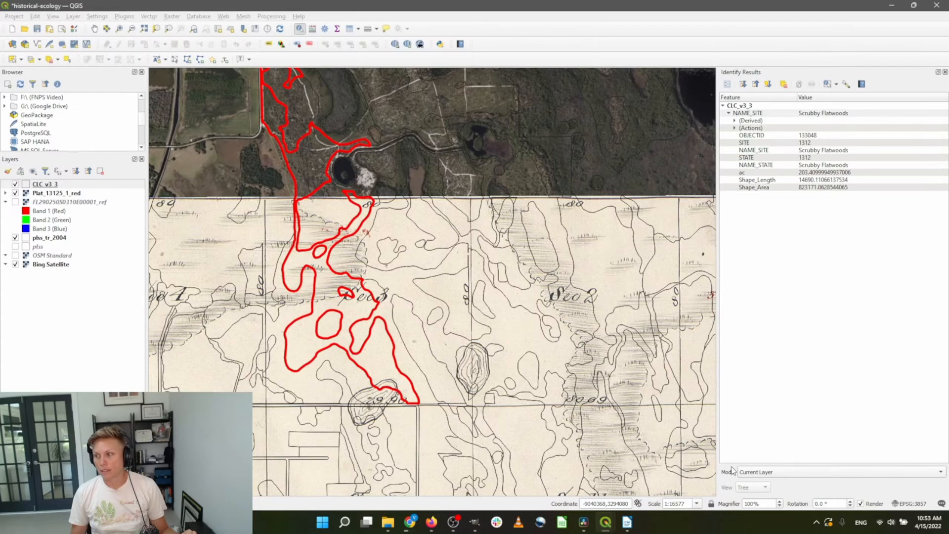
pyautogui.hotkey('alt', 'Tab')
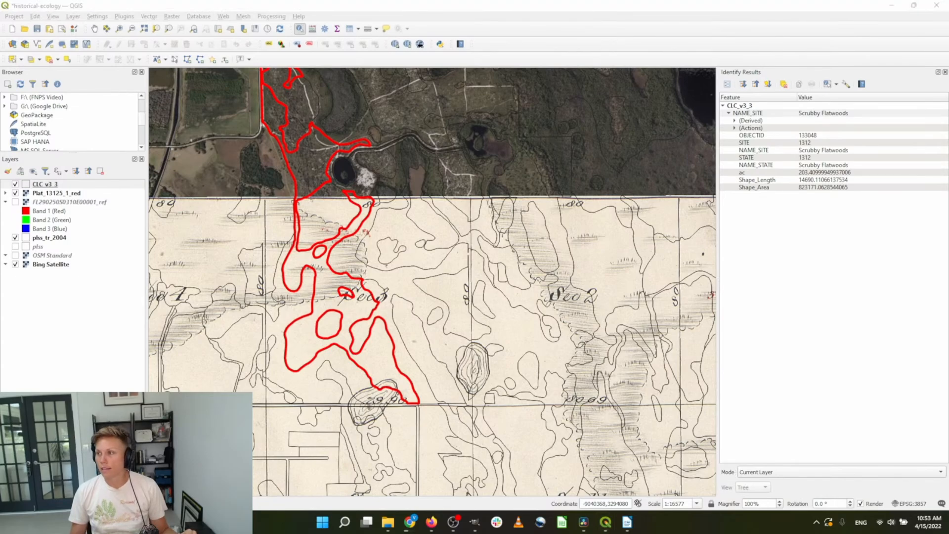
pyautogui.press('F6')
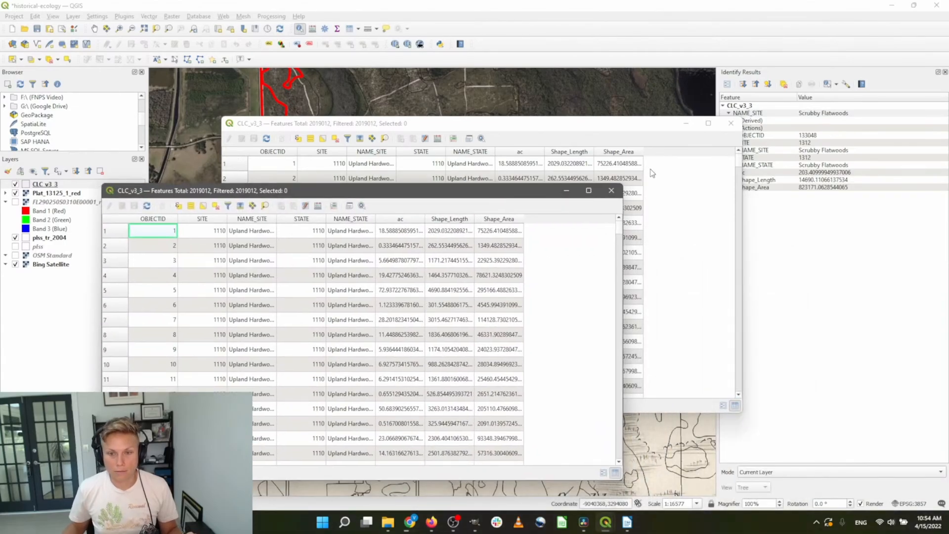
# Maximize the attribute table and widen the NAME_STATE and NAME_SITE columns
pyautogui.click(610, 189)
pyautogui.moveTo(445, 125); pyautogui.dragTo(448, 97)
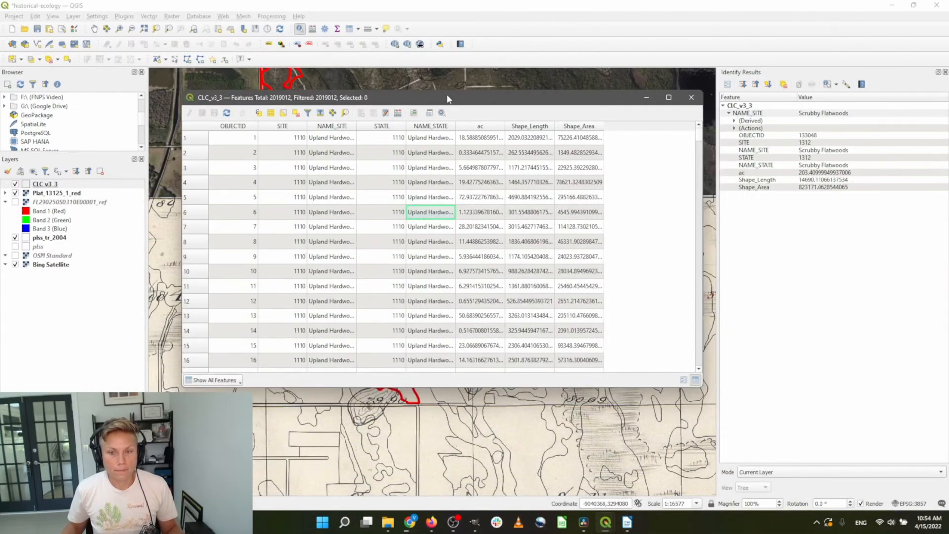
pyautogui.click(667, 98)
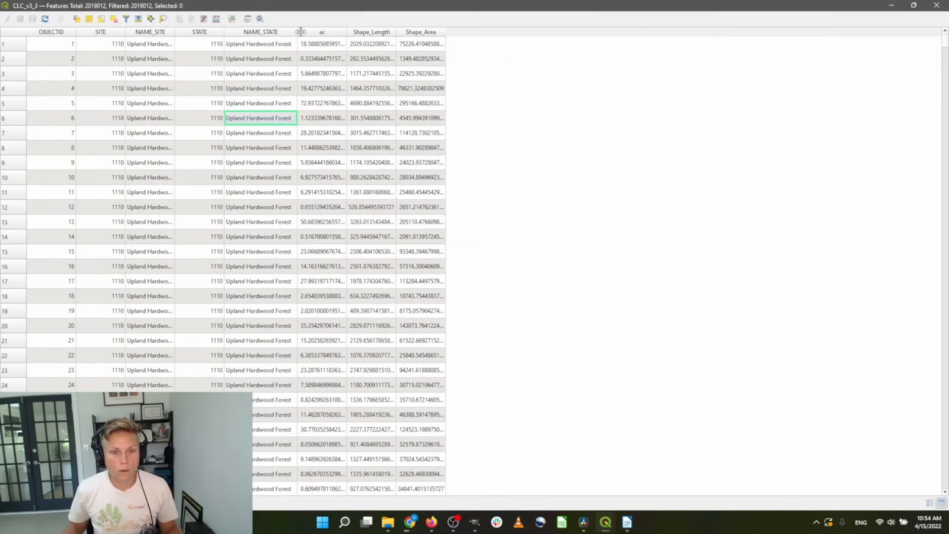
pyautogui.moveTo(273, 32); pyautogui.dragTo(300, 32)
pyautogui.moveTo(175, 33); pyautogui.dragTo(244, 33)
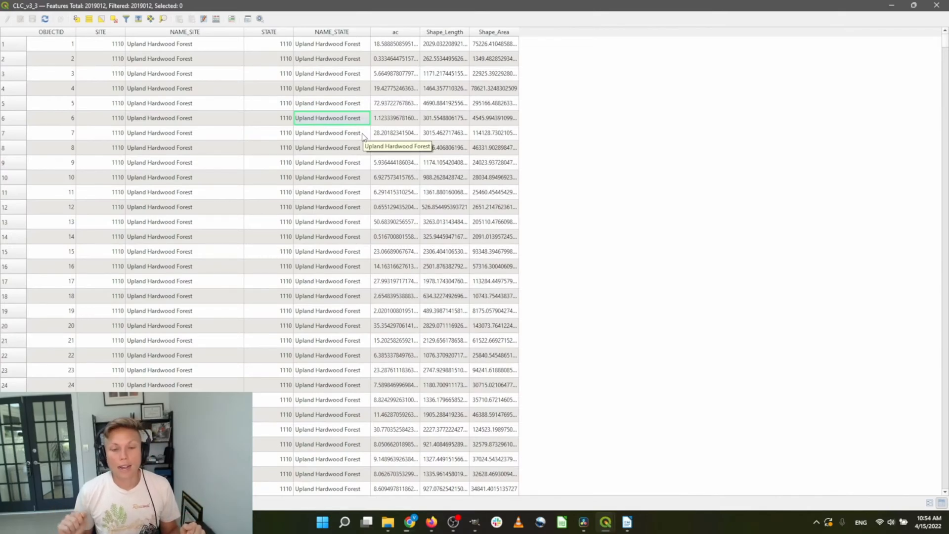
# Scroll through the land cover records, then close the attribute table
pyautogui.scroll(-20, 364, 136)
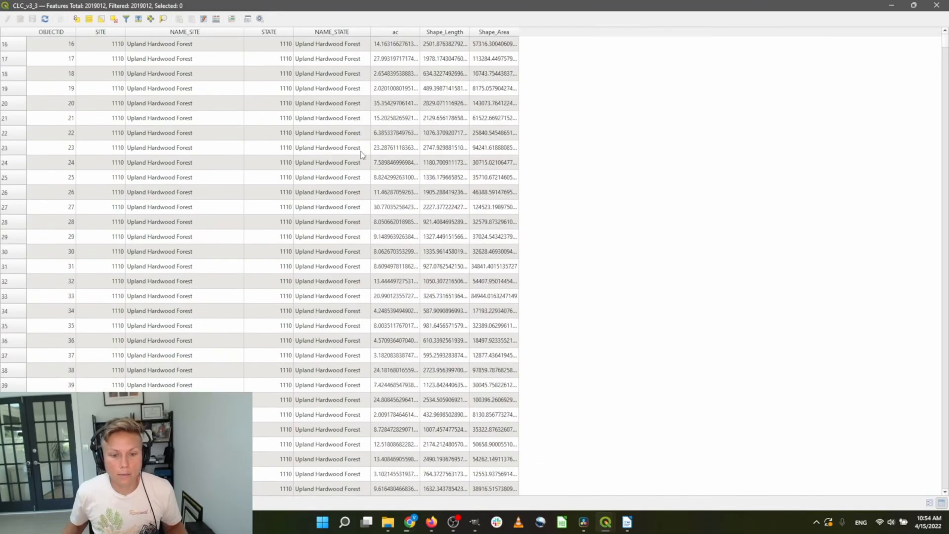
pyautogui.scroll(-20, 386, 163)
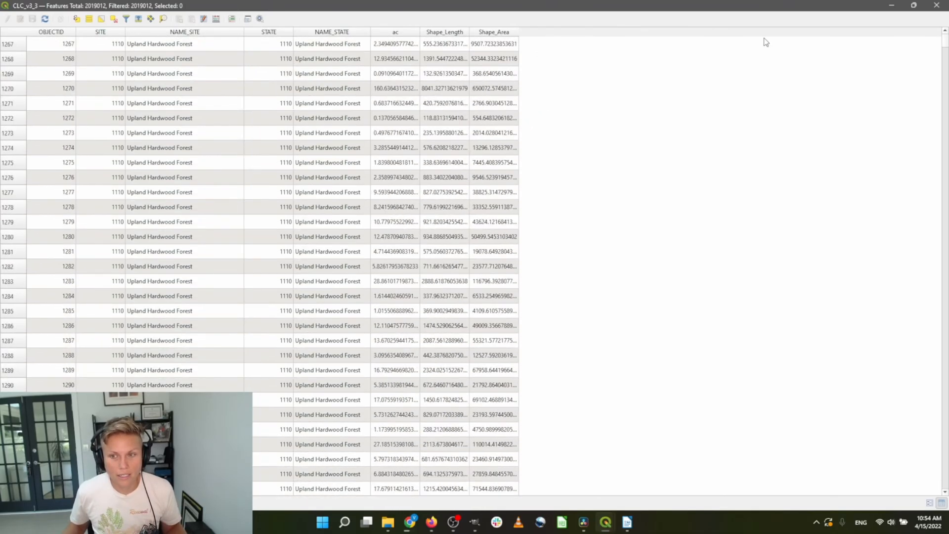
pyautogui.moveTo(945, 44); pyautogui.dragTo(938, 151)
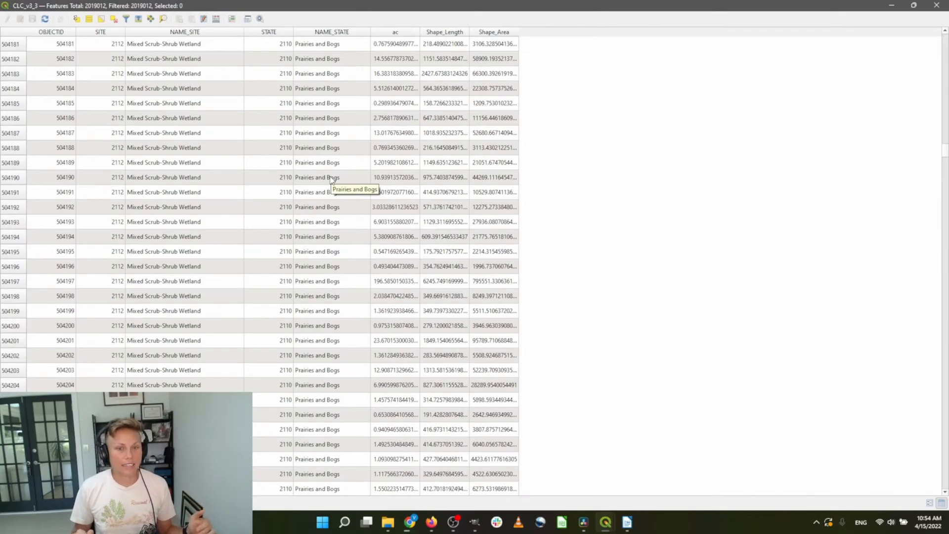
pyautogui.scroll(-5, 331, 177)
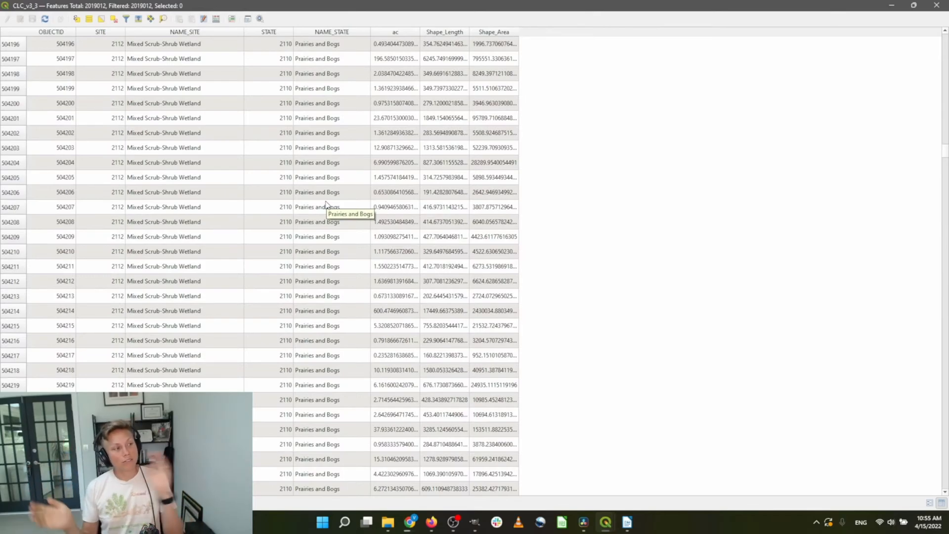
pyautogui.click(937, 5)
# Turn on CLC_v3_3 Single Labels using the NAME_STATE field, with Draw text buffer enabled
pyautogui.doubleClick(60, 184)
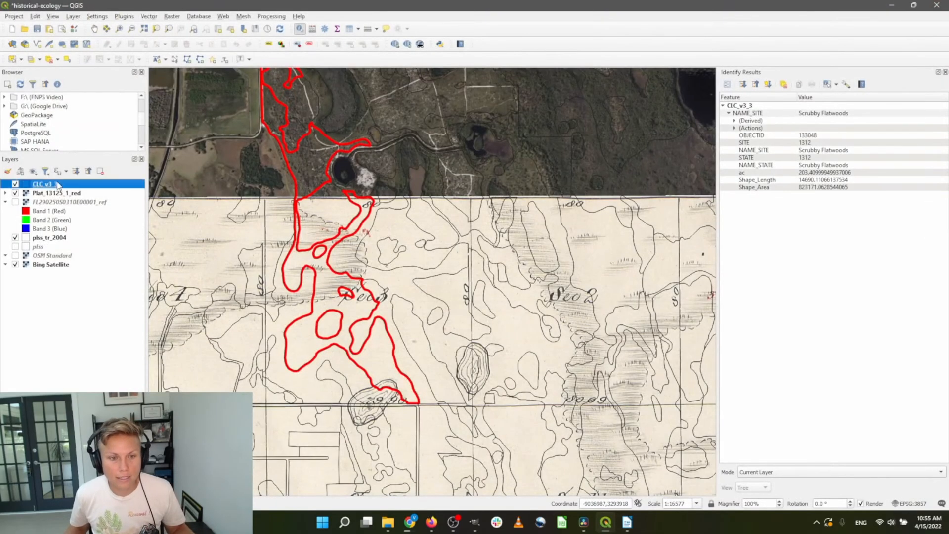
pyautogui.click(376, 74)
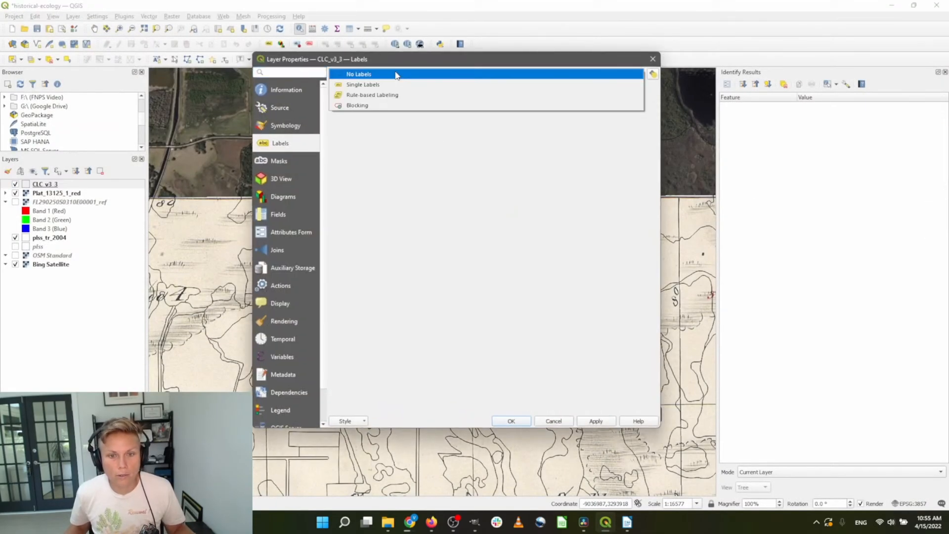
pyautogui.click(394, 86)
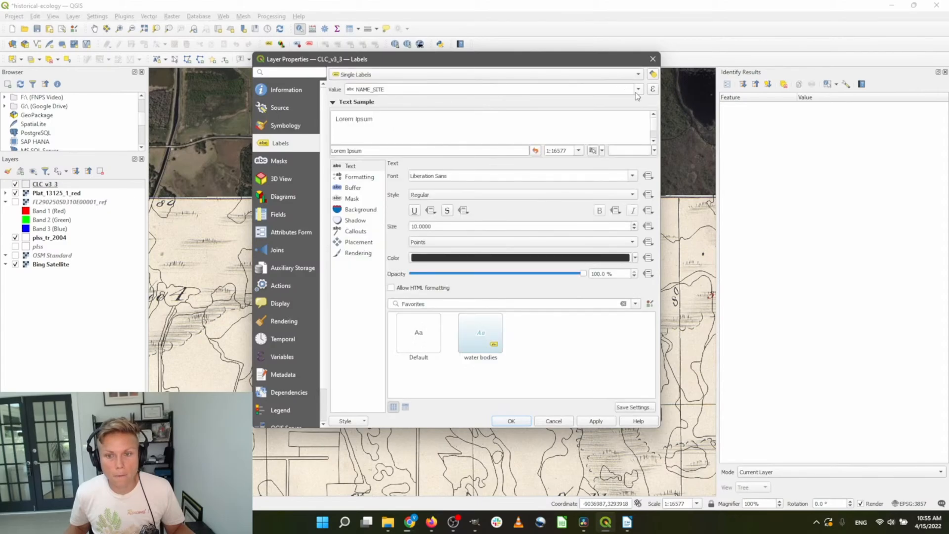
pyautogui.click(638, 90)
pyautogui.click(546, 123)
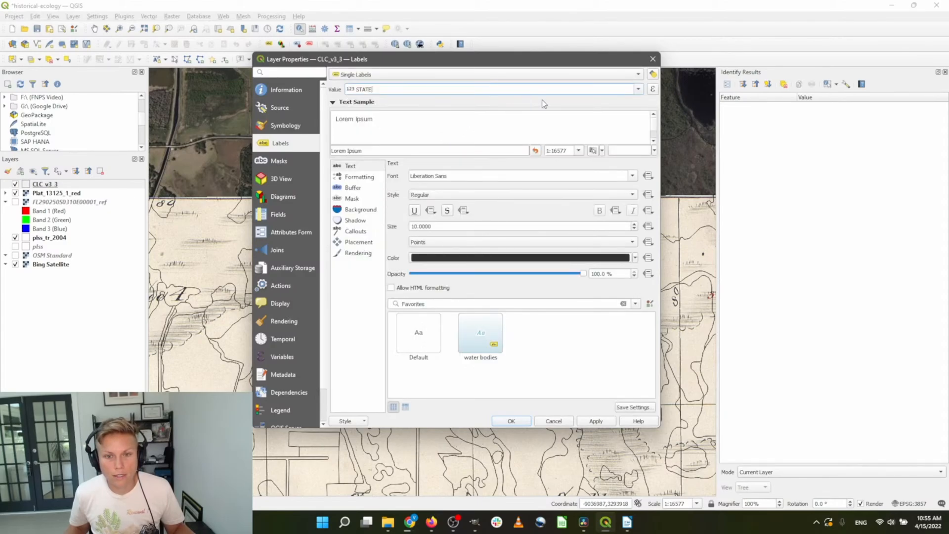
pyautogui.click(638, 90)
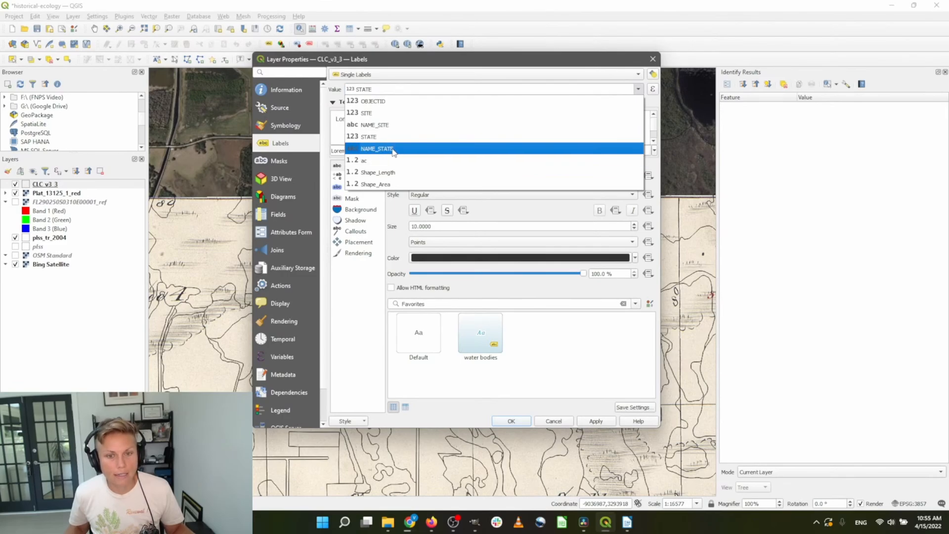
pyautogui.click(417, 149)
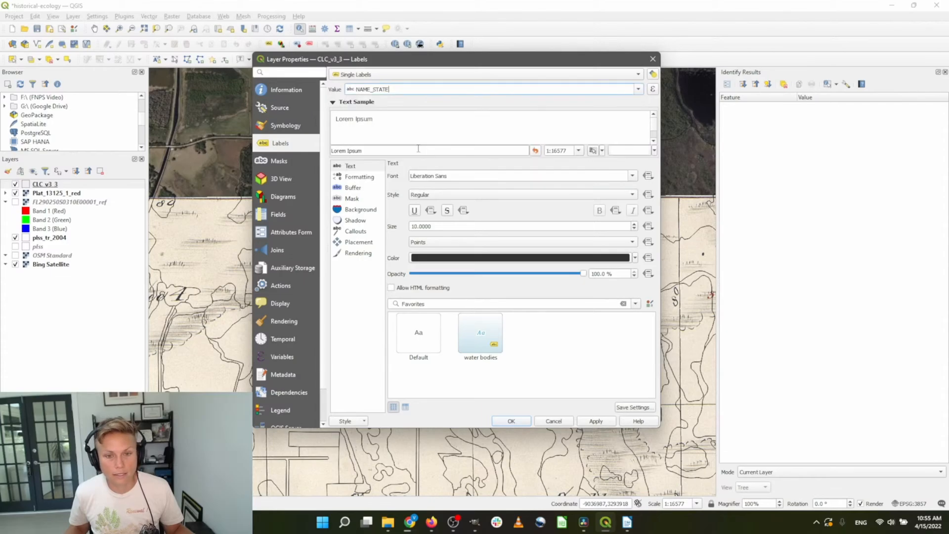
pyautogui.click(365, 190)
pyautogui.click(402, 177)
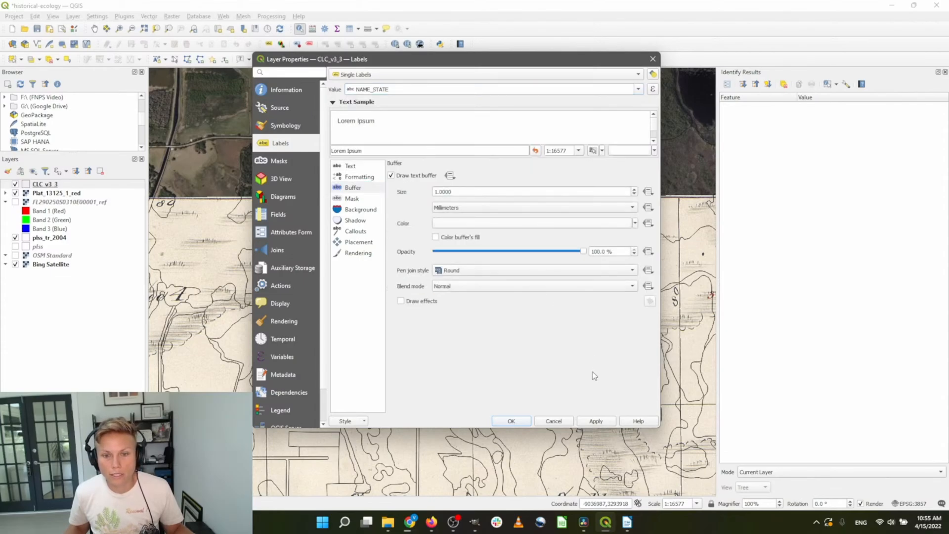
pyautogui.click(511, 421)
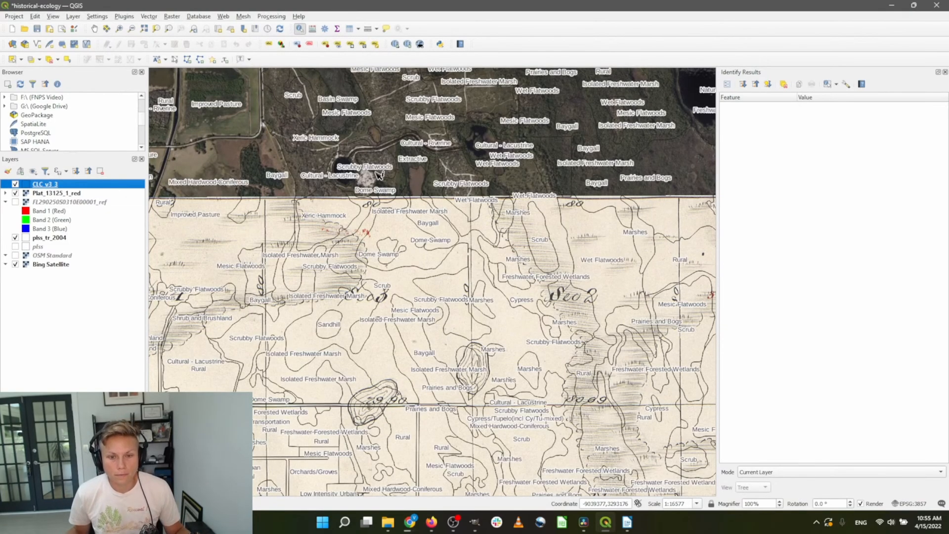
pyautogui.scroll(1, 346, 261)
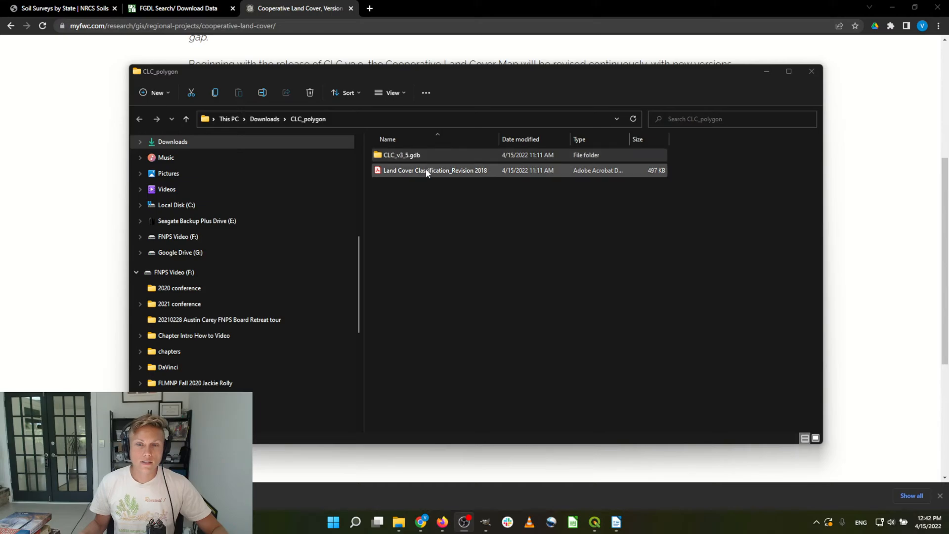
# Open the Florida Land Cover Classification System PDF maximized and scroll to its Table of Contents
pyautogui.doubleClick(439, 172)
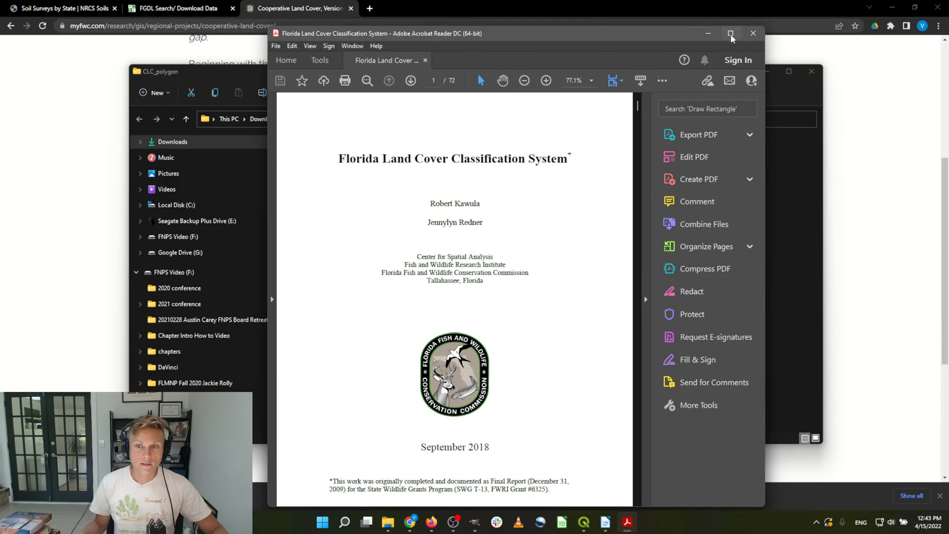
pyautogui.click(731, 33)
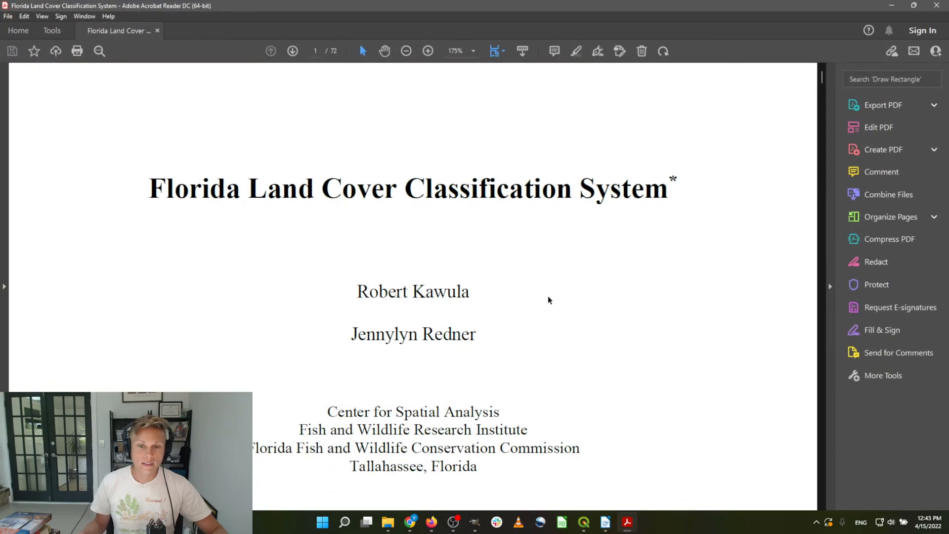
pyautogui.scroll(-15, 554, 282)
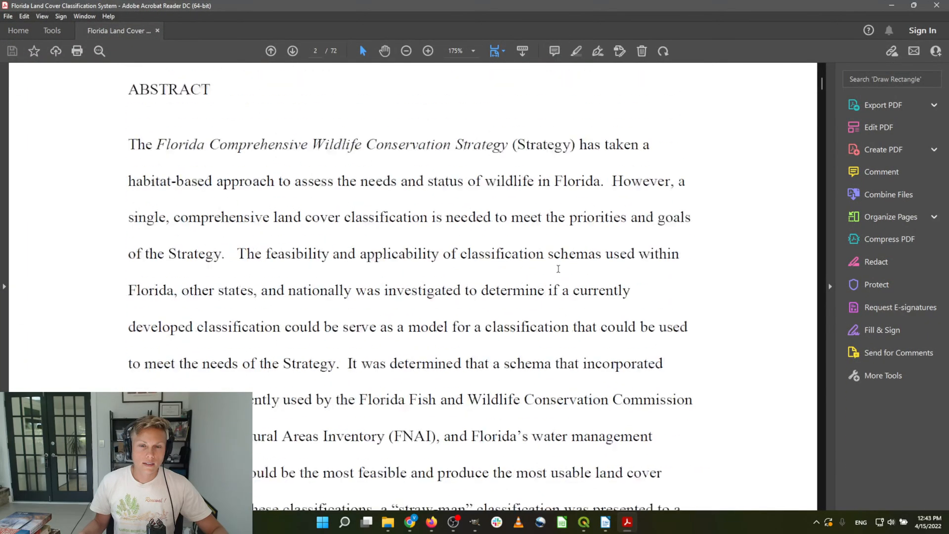
pyautogui.scroll(4, 558, 268)
pyautogui.scroll(-15, 547, 269)
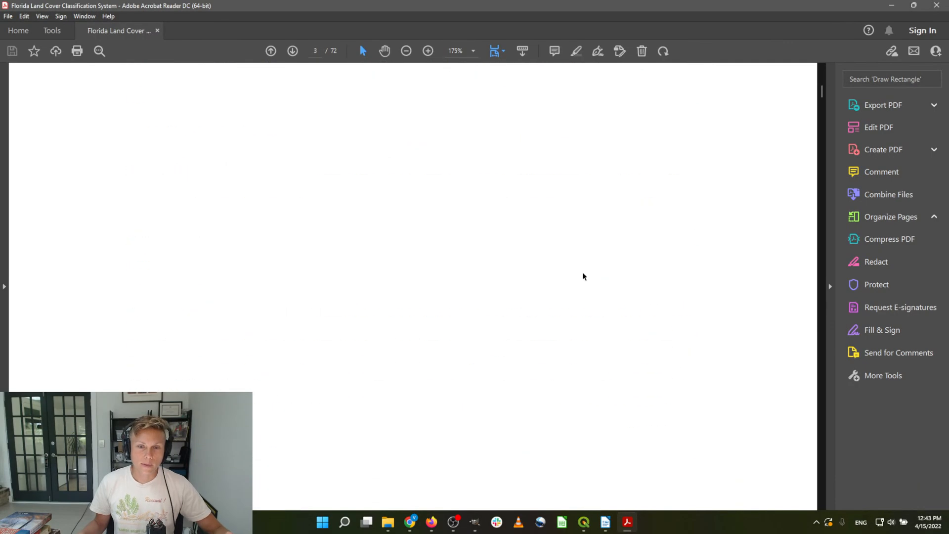
pyautogui.scroll(-20, 584, 276)
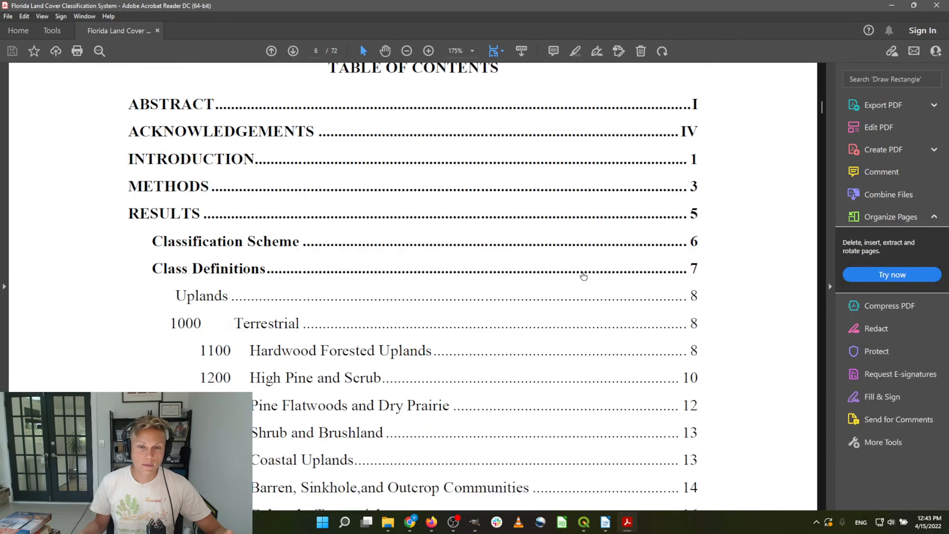
pyautogui.scroll(-3, 647, 297)
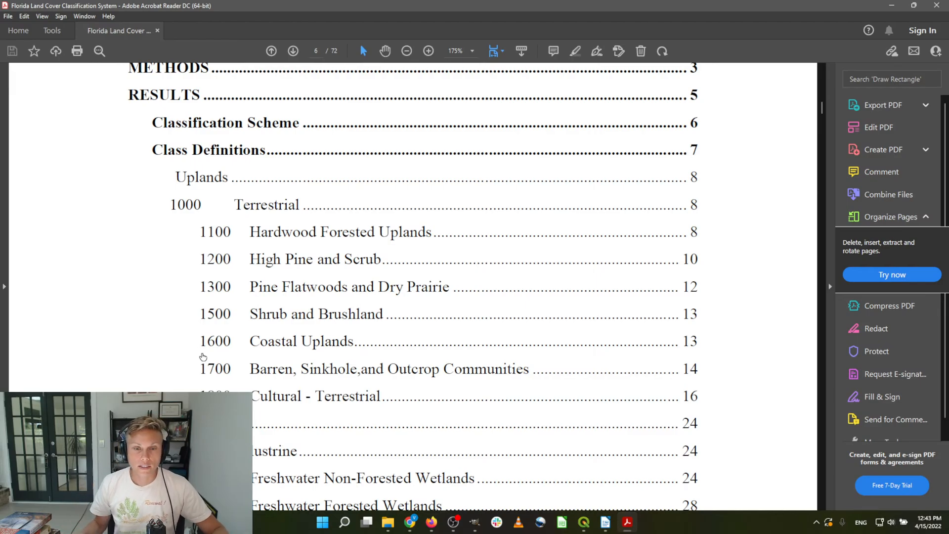
# Review the land-cover class list, then move Acrobat aside to reveal the CLC_polygon folder
pyautogui.scroll(-1, 410, 240)
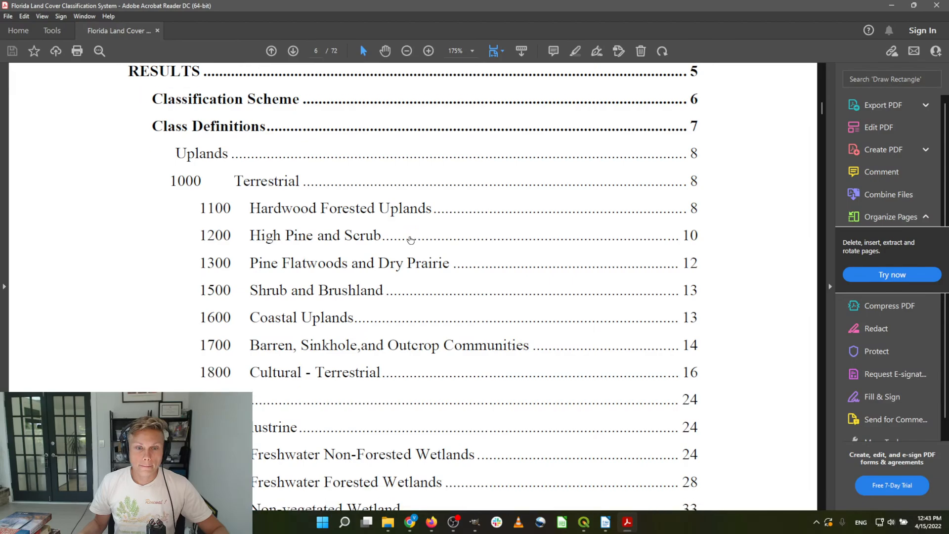
pyautogui.scroll(-20, 410, 240)
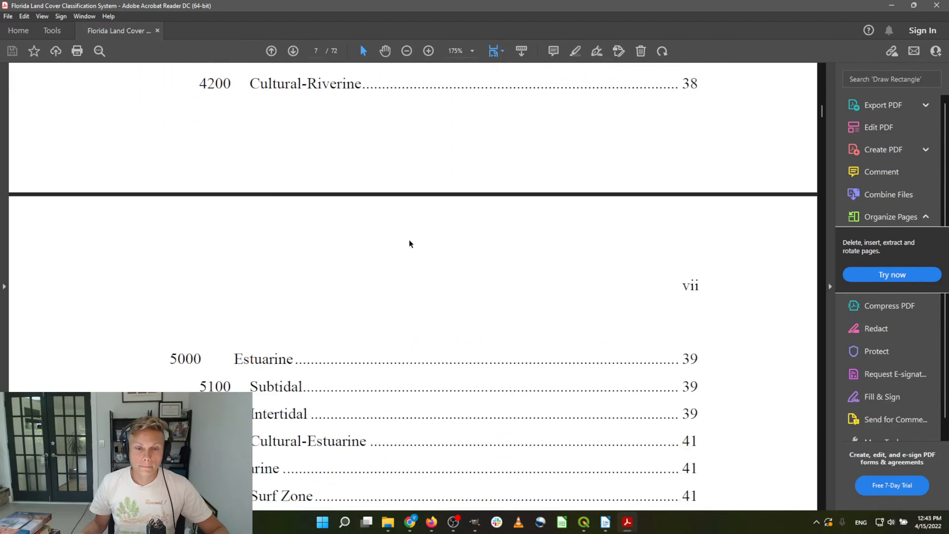
pyautogui.scroll(-12, 410, 243)
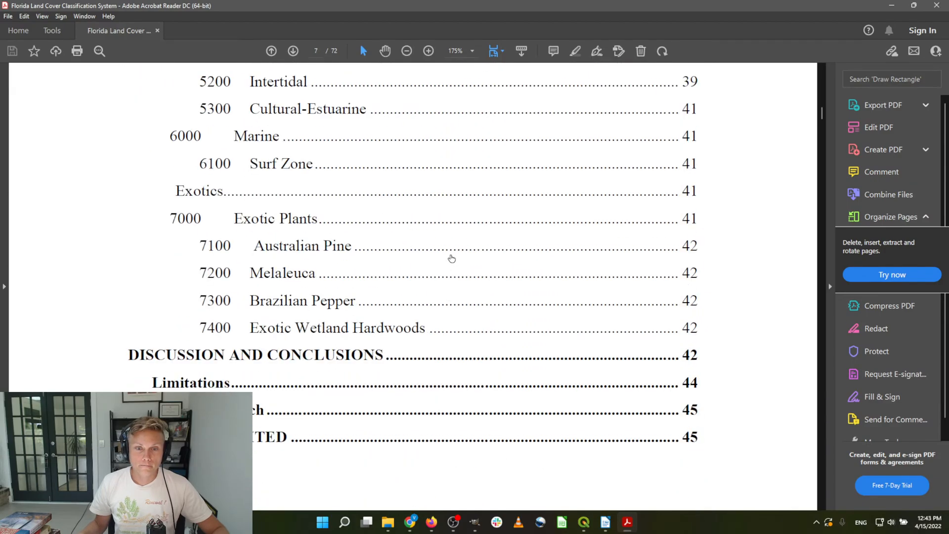
pyautogui.scroll(14, 447, 267)
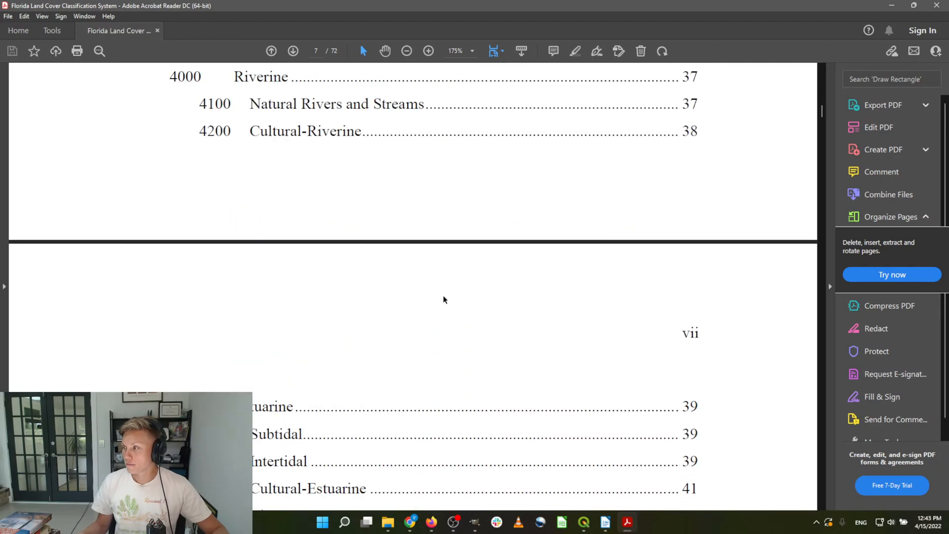
pyautogui.moveTo(361, 8); pyautogui.dragTo(0, 116)
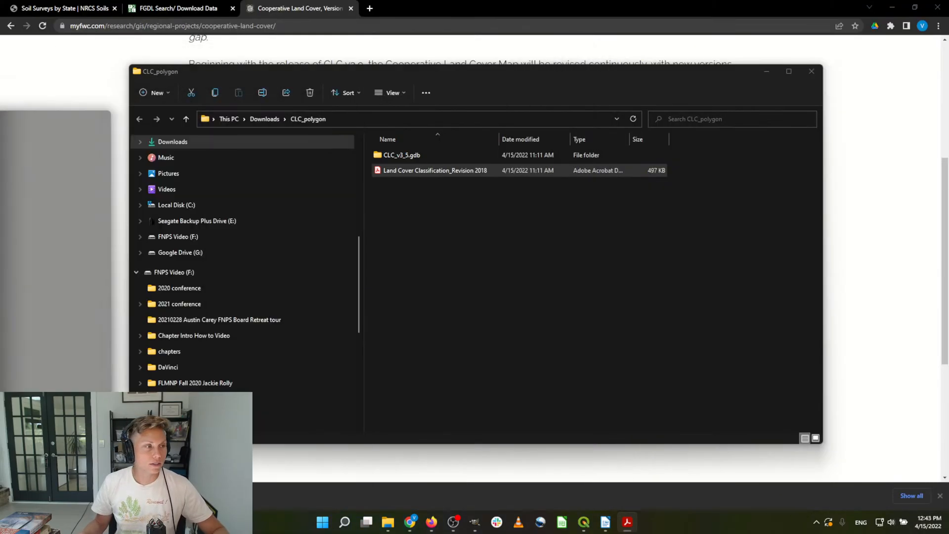